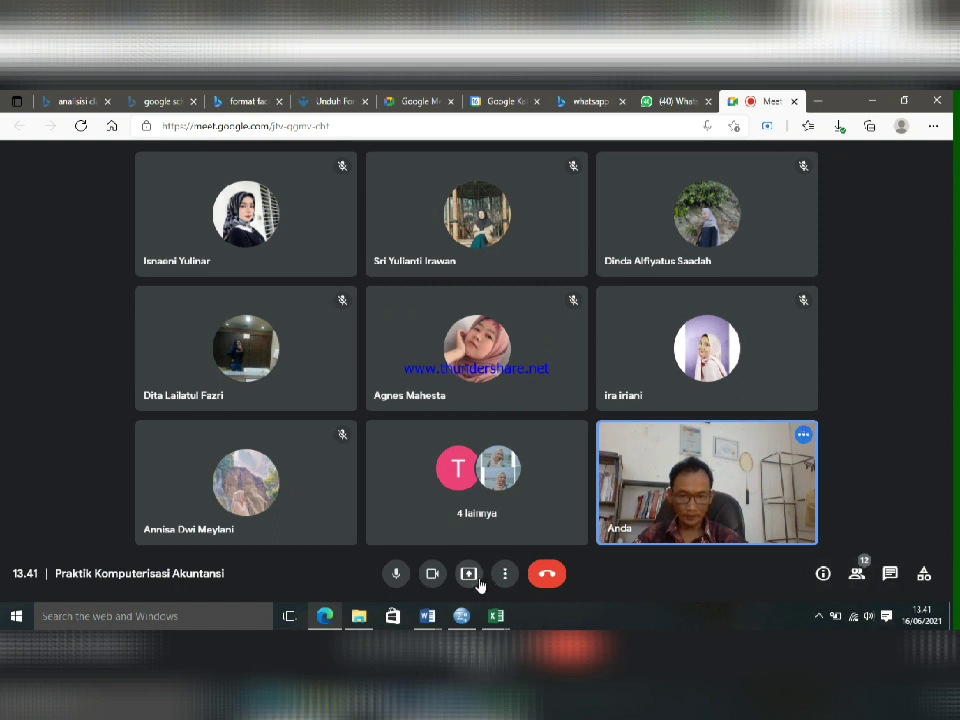
# Present the entire screen in the Meet call and admit all participants waiting to join.
pyautogui.click(469, 576)
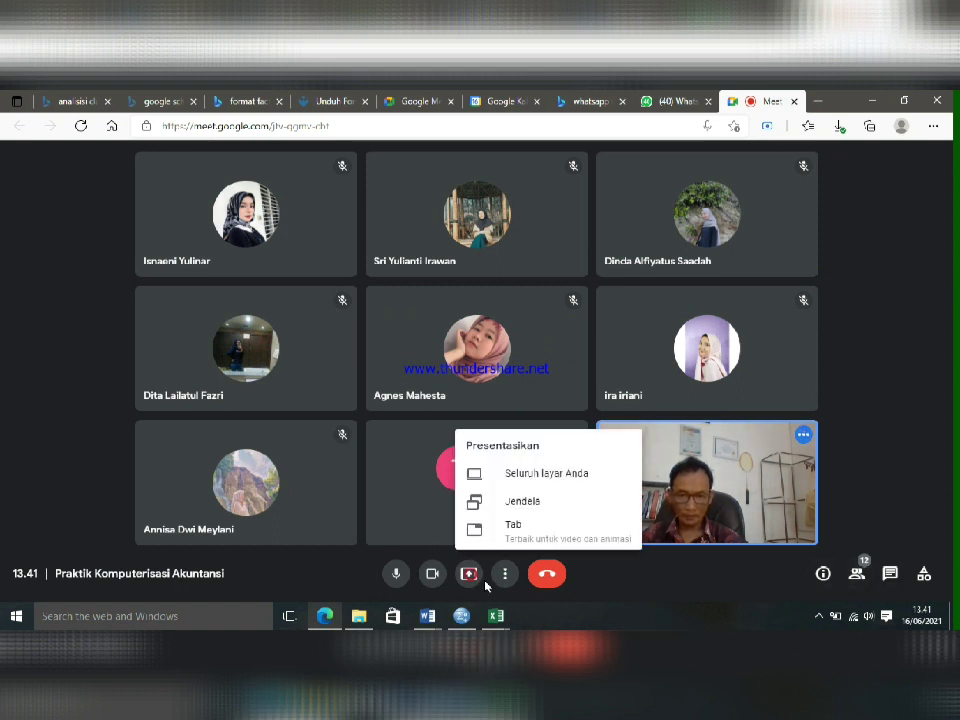
pyautogui.click(523, 477)
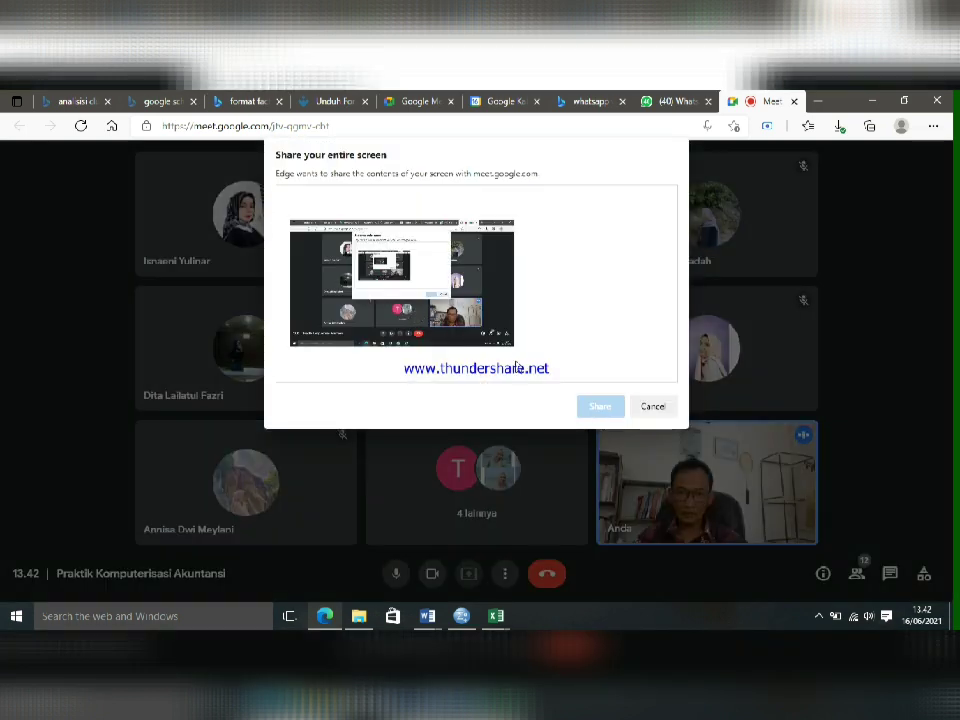
pyautogui.click(489, 317)
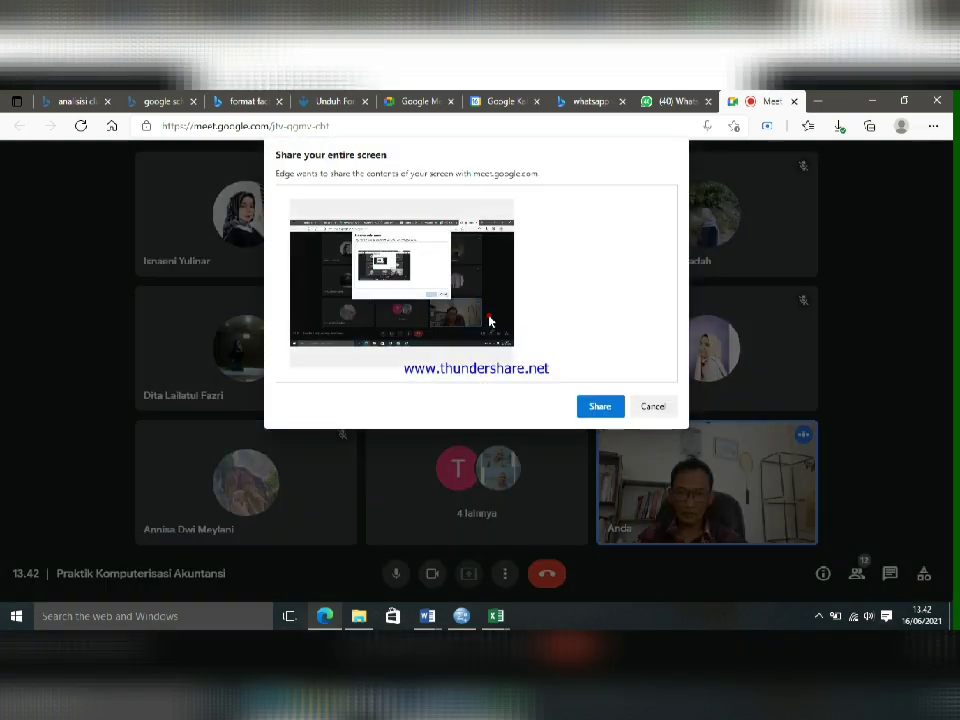
pyautogui.click(598, 408)
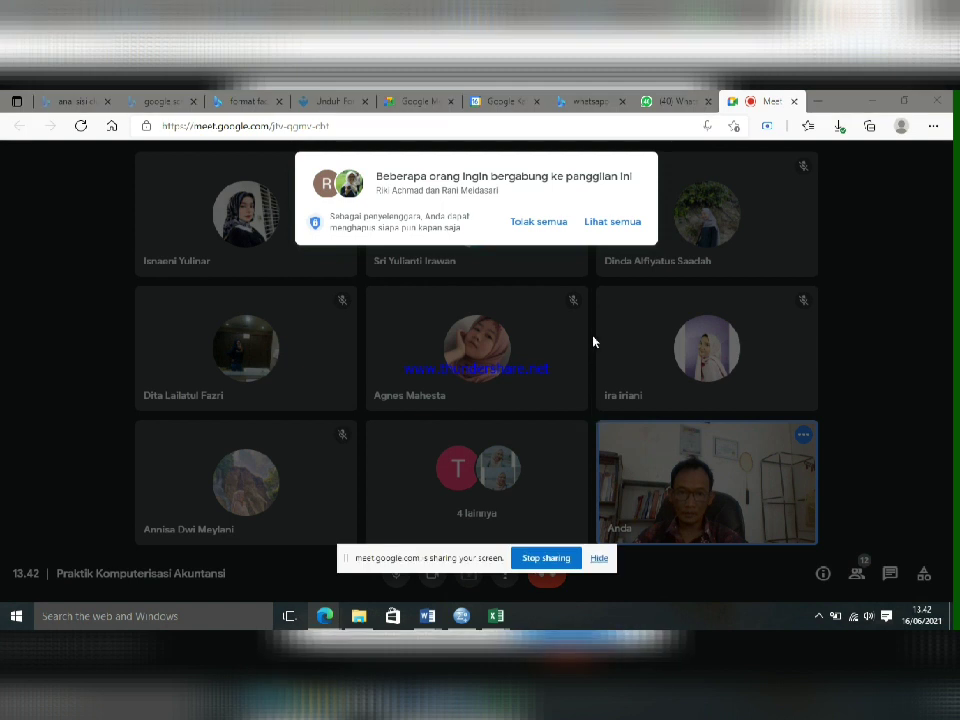
pyautogui.click(615, 231)
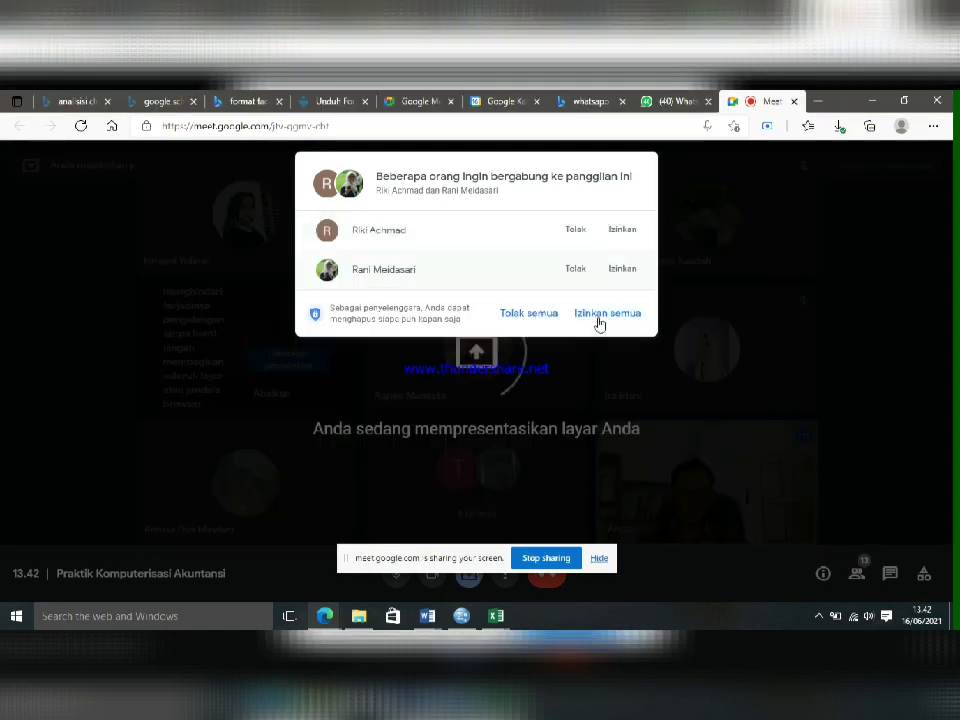
pyautogui.click(598, 316)
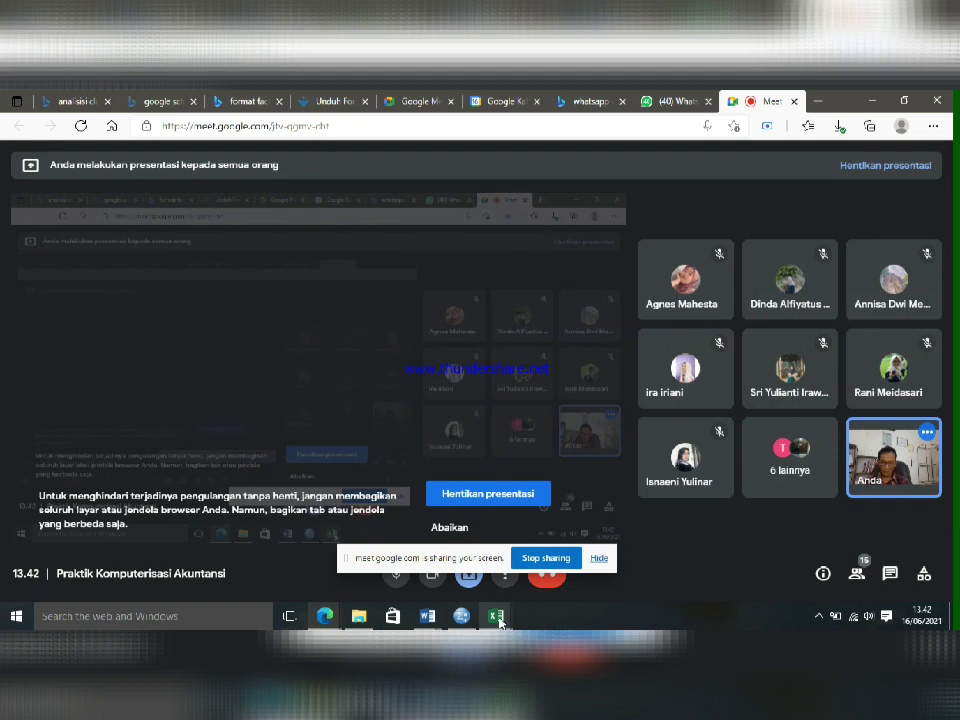
# Switch to the PRAKTEK AKUNTANSI EXCEL 2021 workbook in Excel and select SALDO cell F11 on the BB sheet.
pyautogui.moveTo(500, 620)
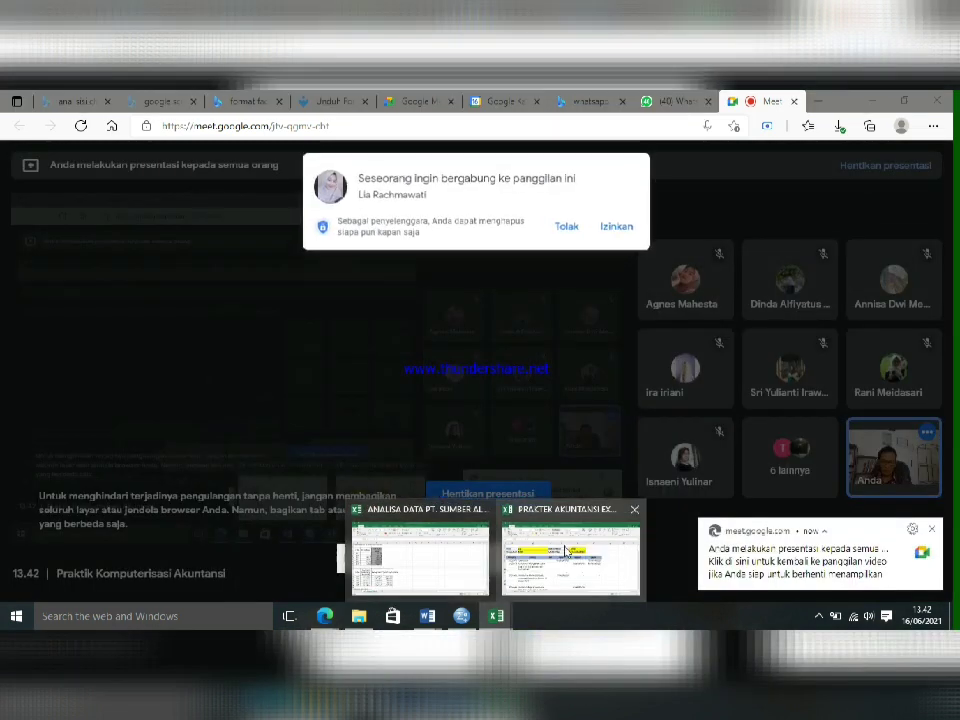
pyautogui.click(551, 558)
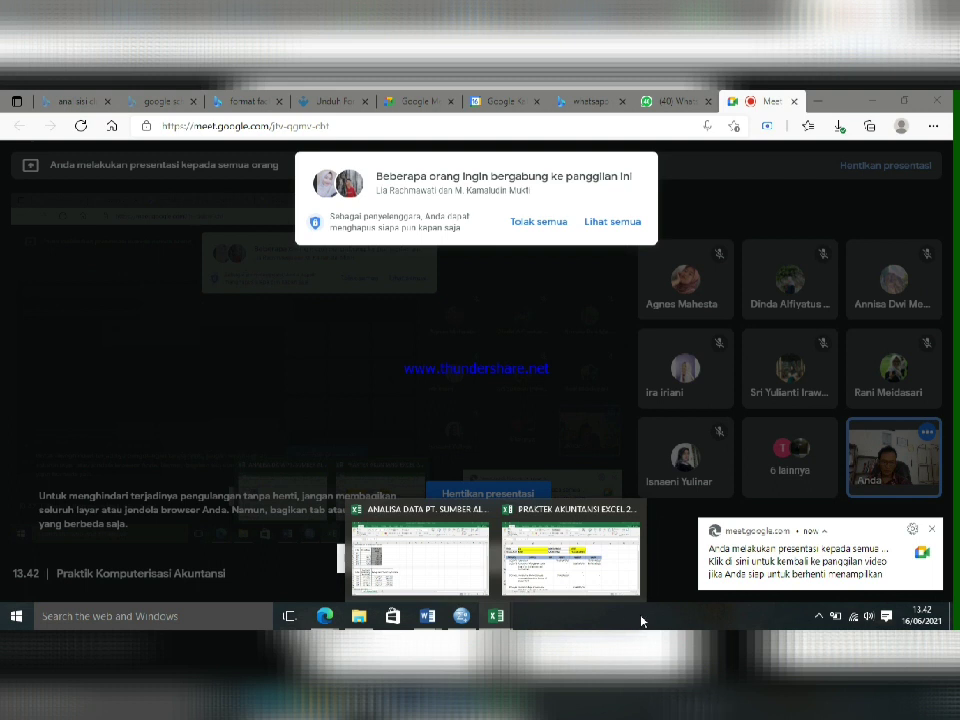
pyautogui.click(496, 618)
pyautogui.moveTo(496, 618)
pyautogui.click(560, 545)
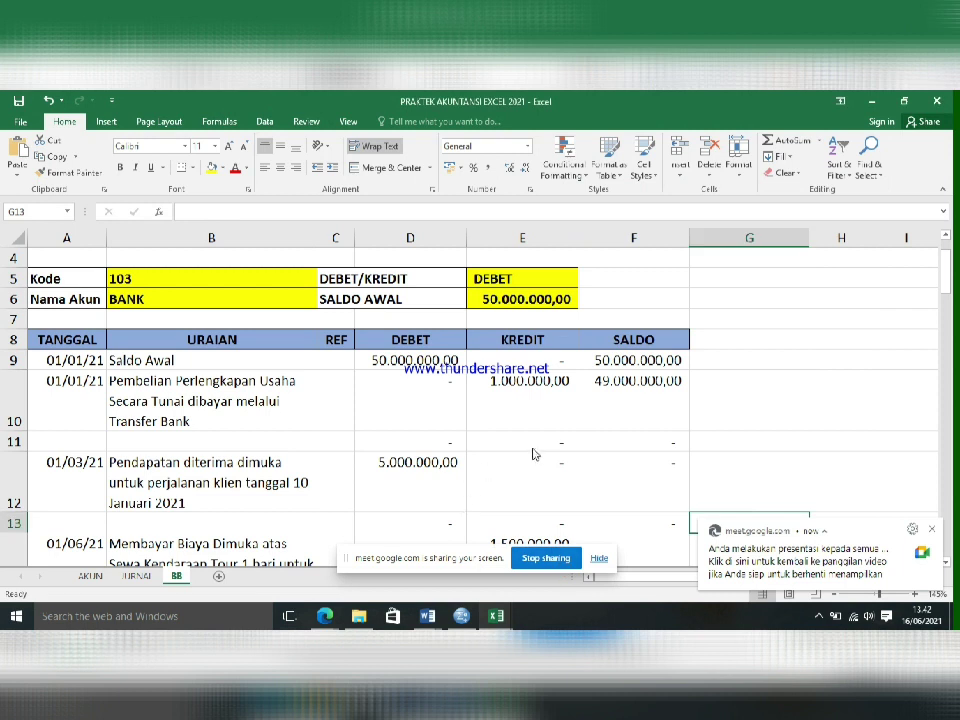
pyautogui.click(585, 437)
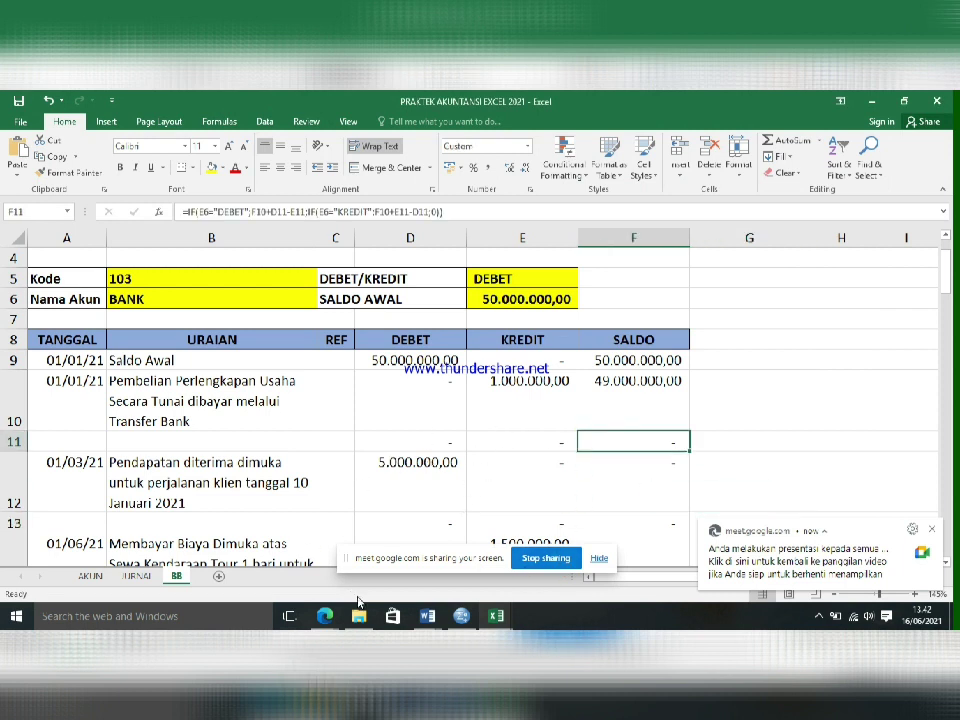
# Return to the Google Meet call in Edge and admit each participant asking to join.
pyautogui.click(324, 616)
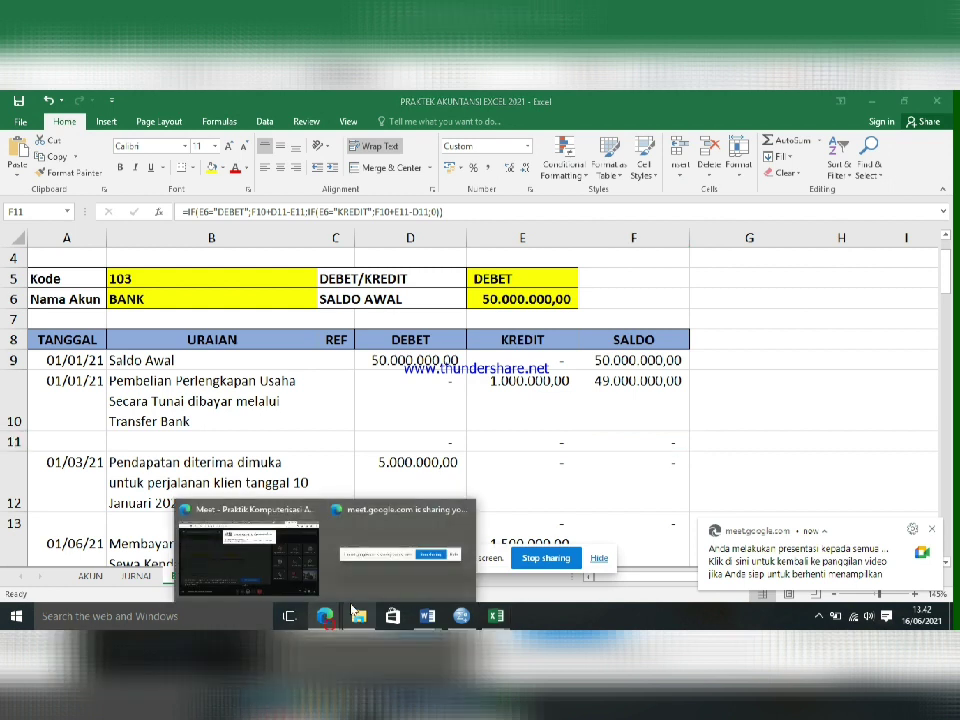
pyautogui.click(313, 578)
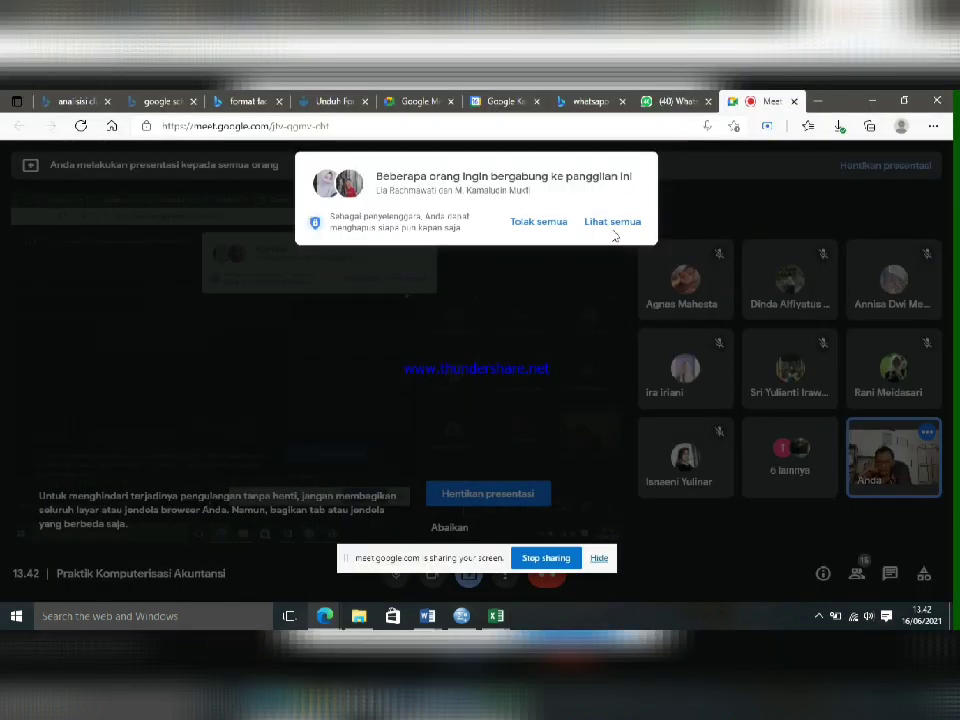
pyautogui.click(612, 223)
pyautogui.click(581, 316)
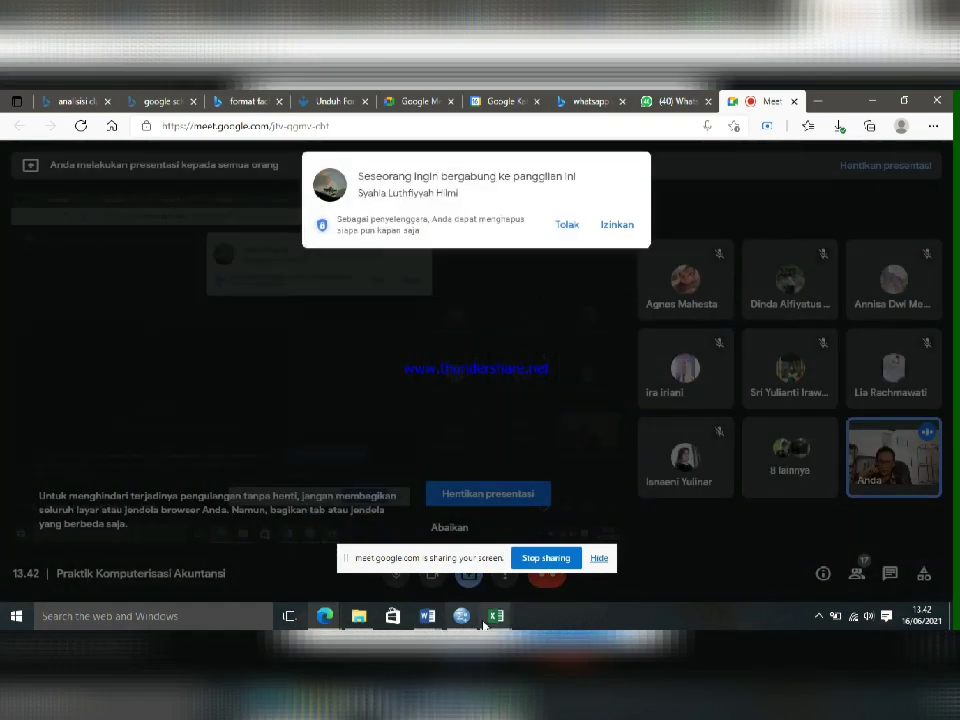
pyautogui.click(615, 224)
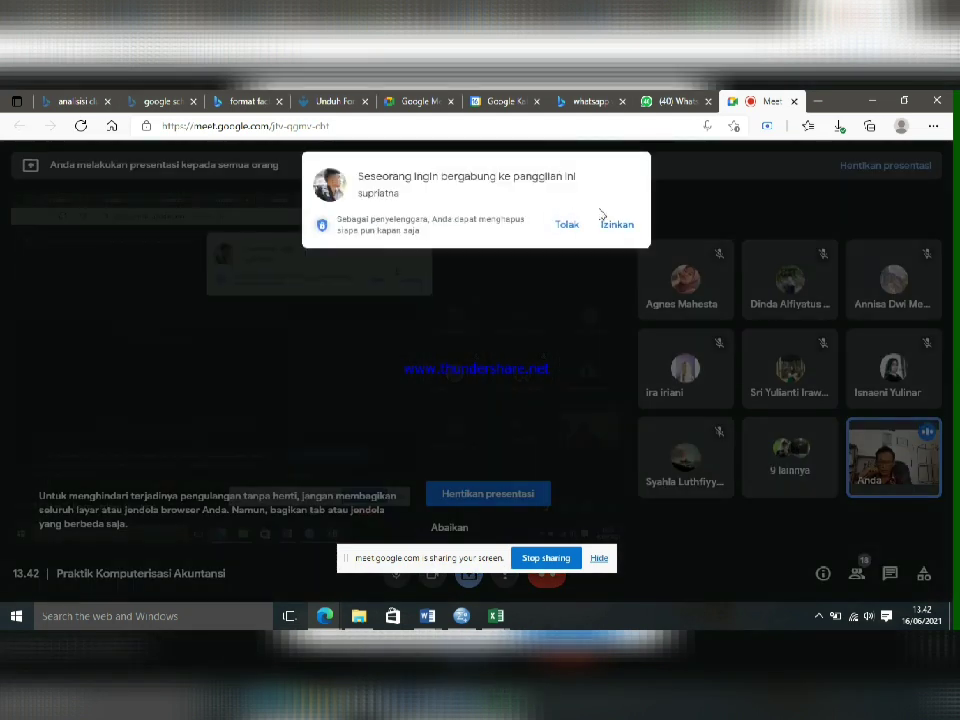
pyautogui.click(614, 226)
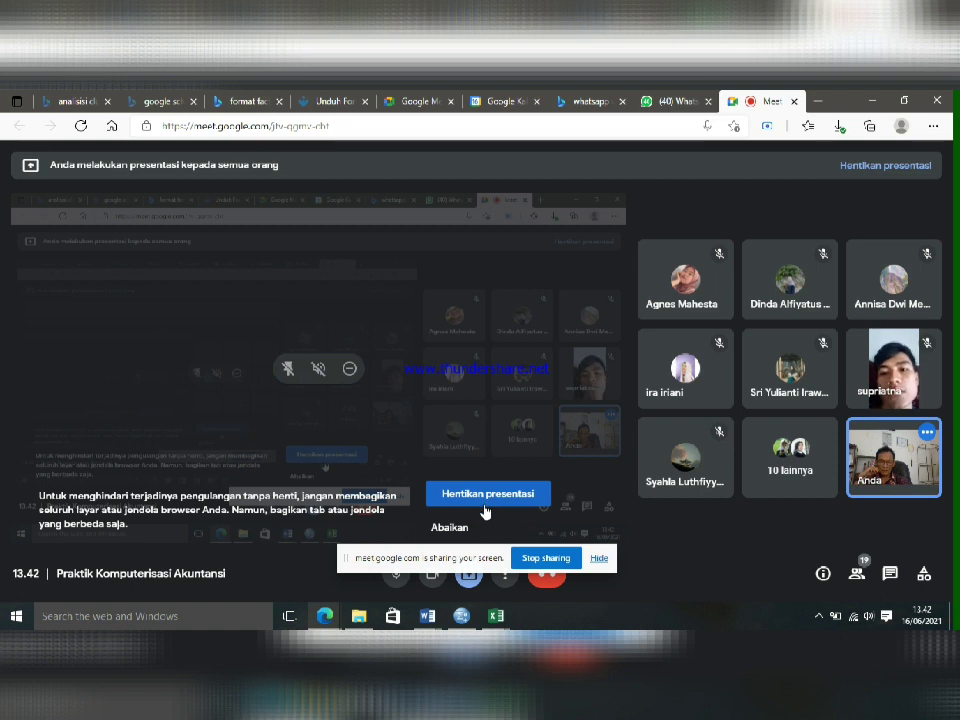
# Switch back to the PRAKTEK AKUNTANSI EXCEL 2021 workbook and move the screen-sharing bar up beside the workbook title, clear of the sheet.
pyautogui.click(486, 618)
pyautogui.click(570, 552)
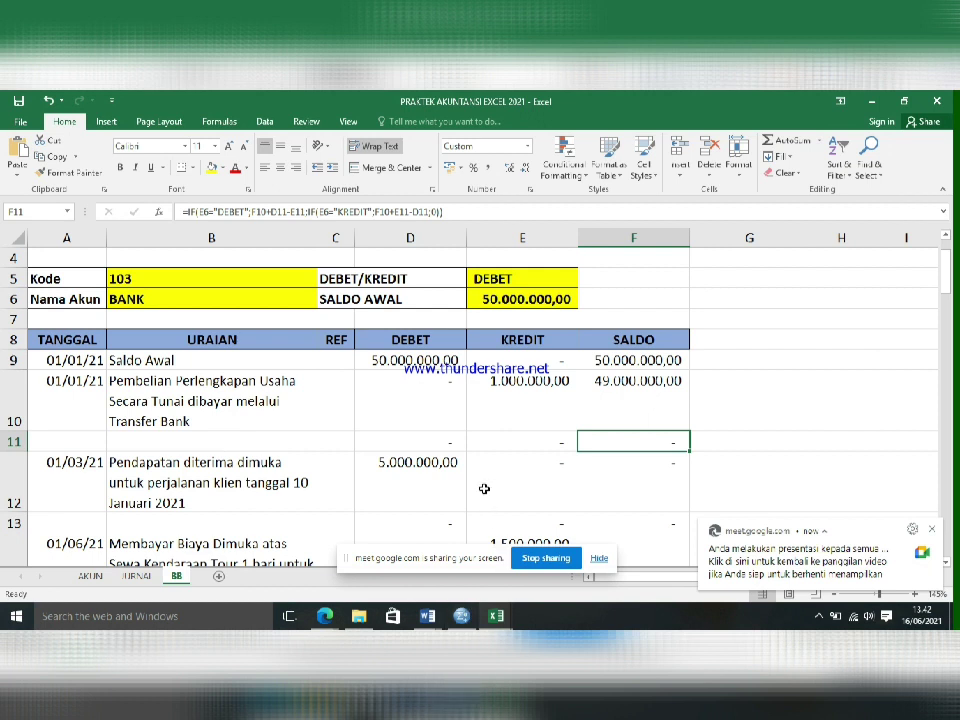
pyautogui.moveTo(366, 557); pyautogui.dragTo(688, 423)
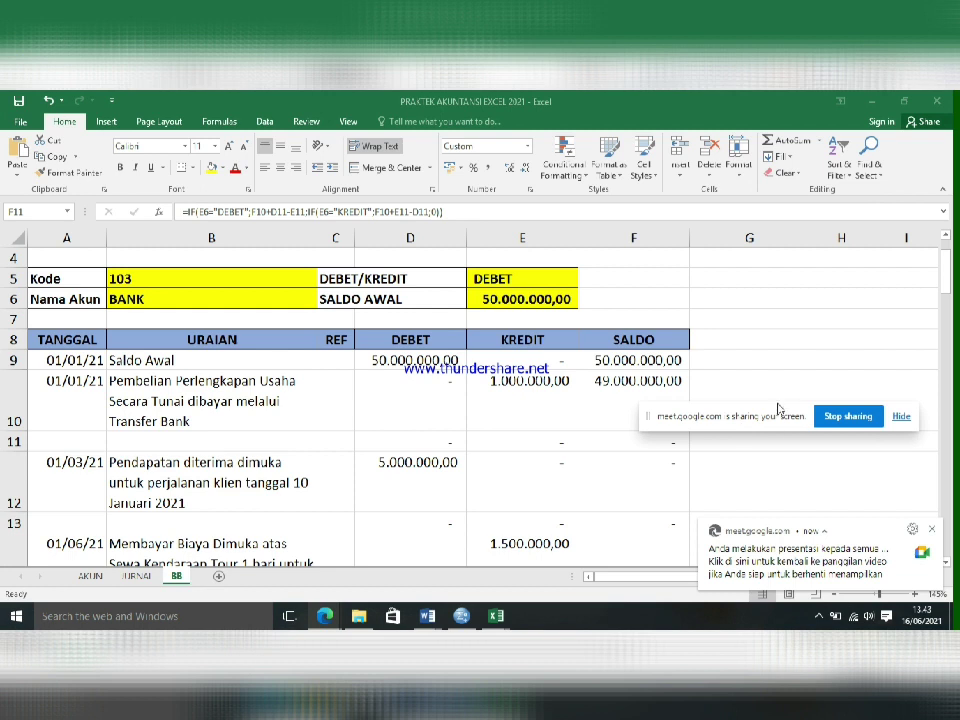
pyautogui.moveTo(778, 411); pyautogui.dragTo(811, 111)
pyautogui.moveTo(494, 620)
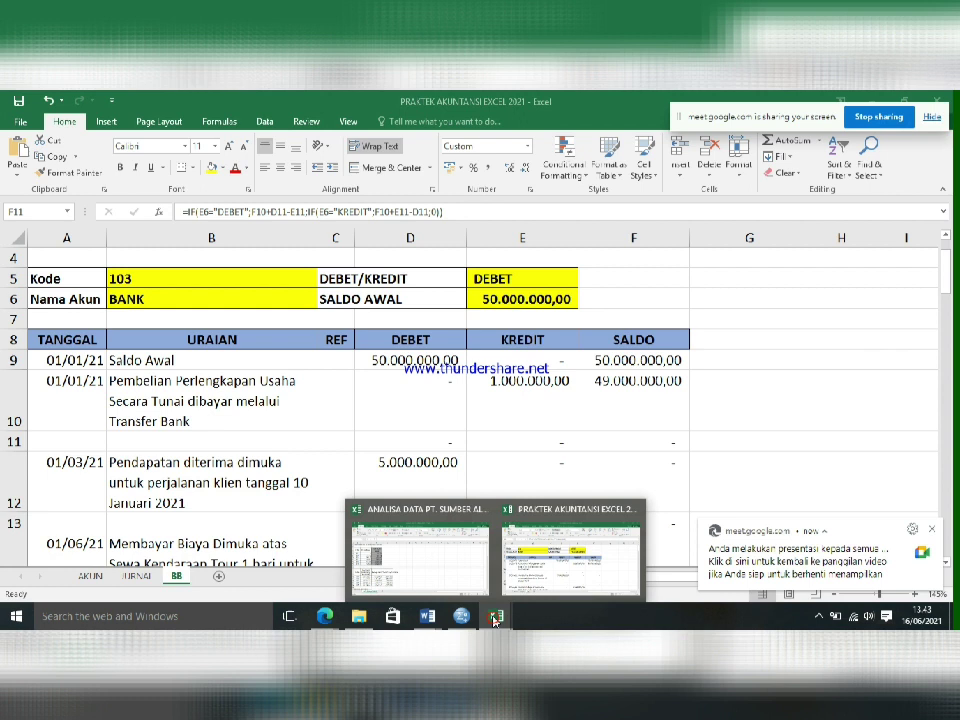
pyautogui.click(570, 550)
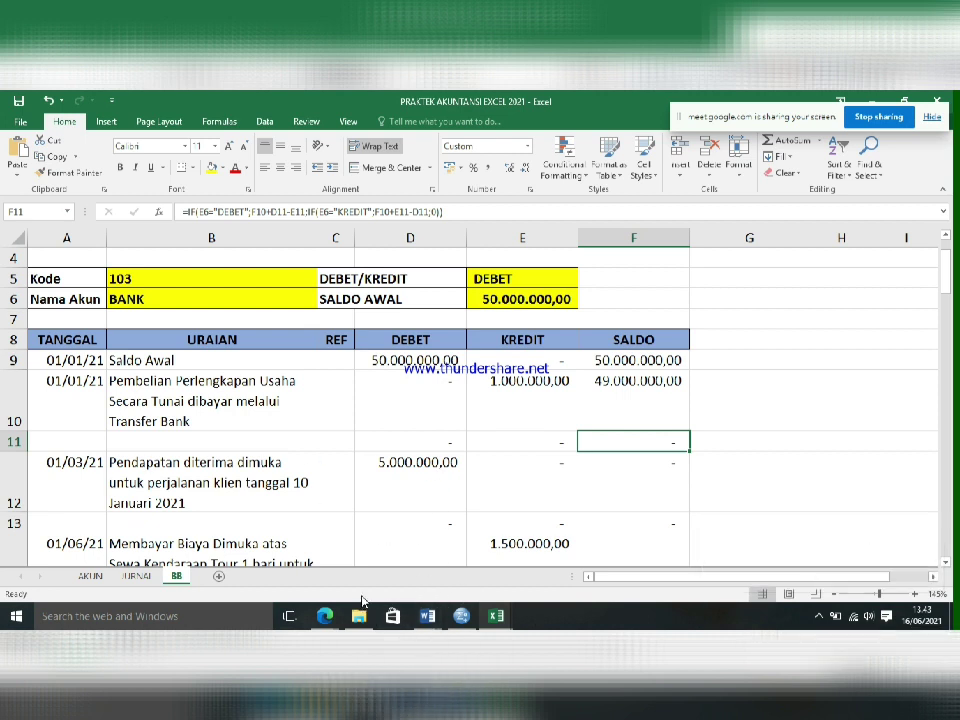
# Add a new worksheet after BB and rename it NS.
pyautogui.click(218, 578)
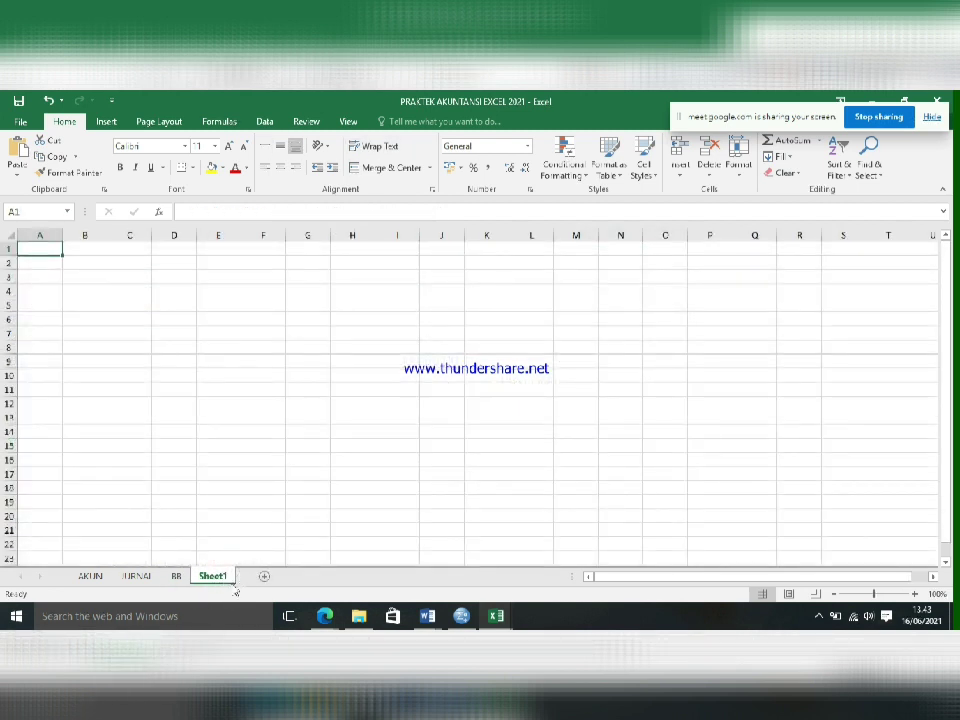
pyautogui.rightClick(213, 578)
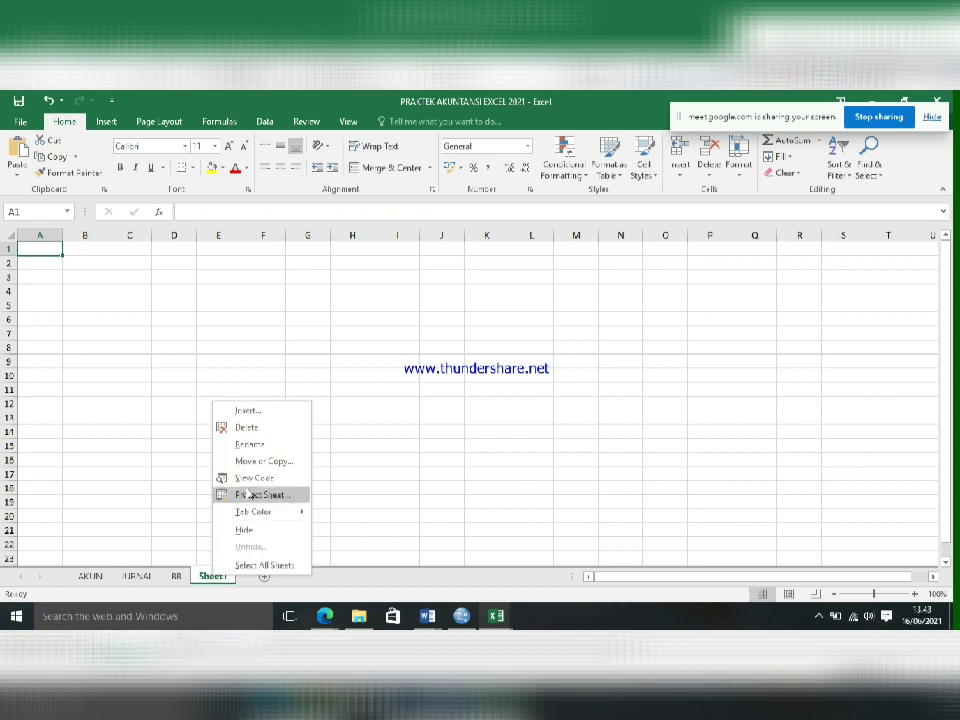
pyautogui.click(245, 446)
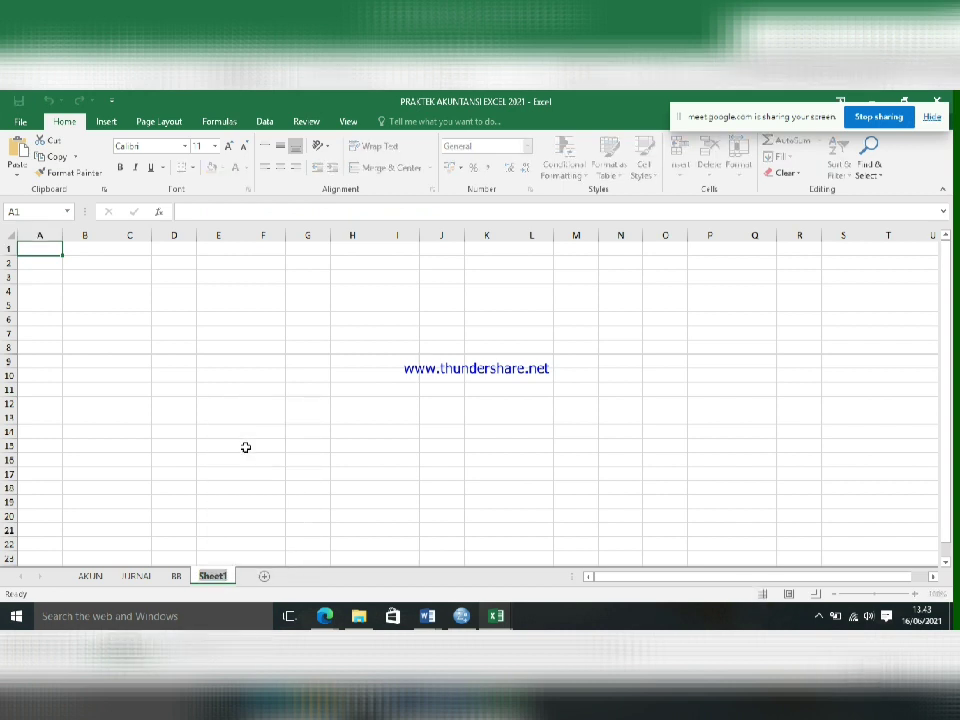
pyautogui.write('NS')
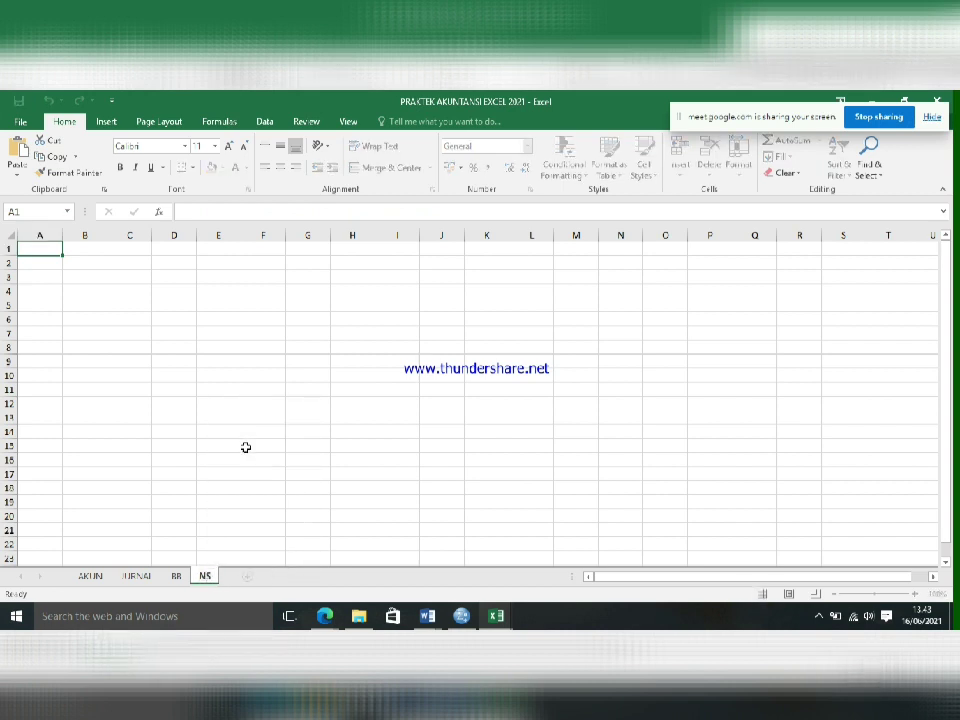
pyautogui.click(385, 512)
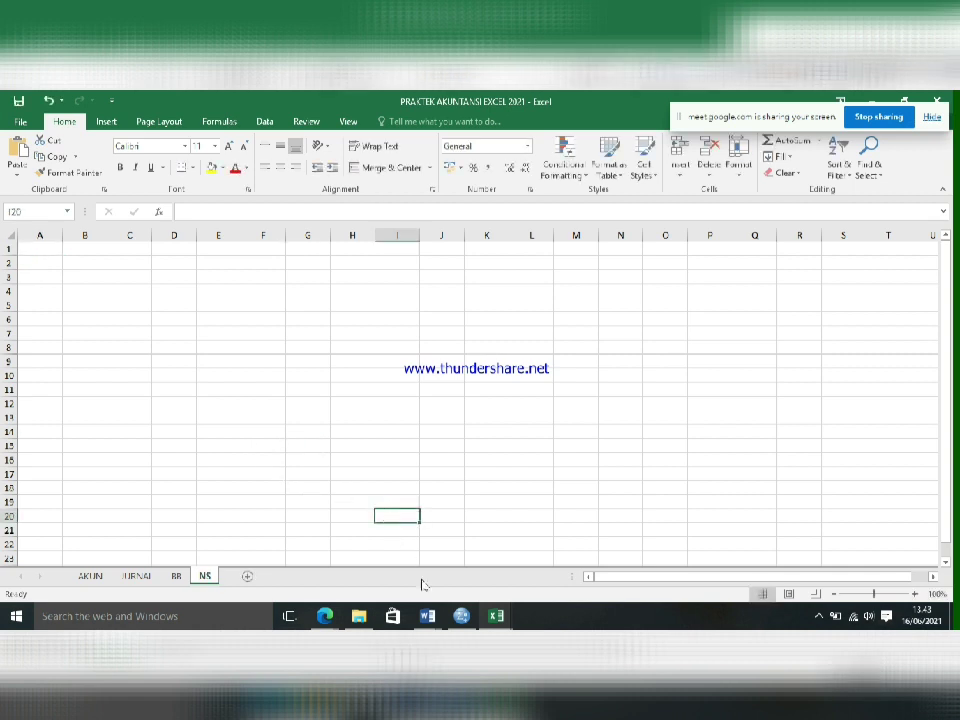
# Switch to the Google Meet call and admit the two participants requesting to join.
pyautogui.moveTo(327, 617)
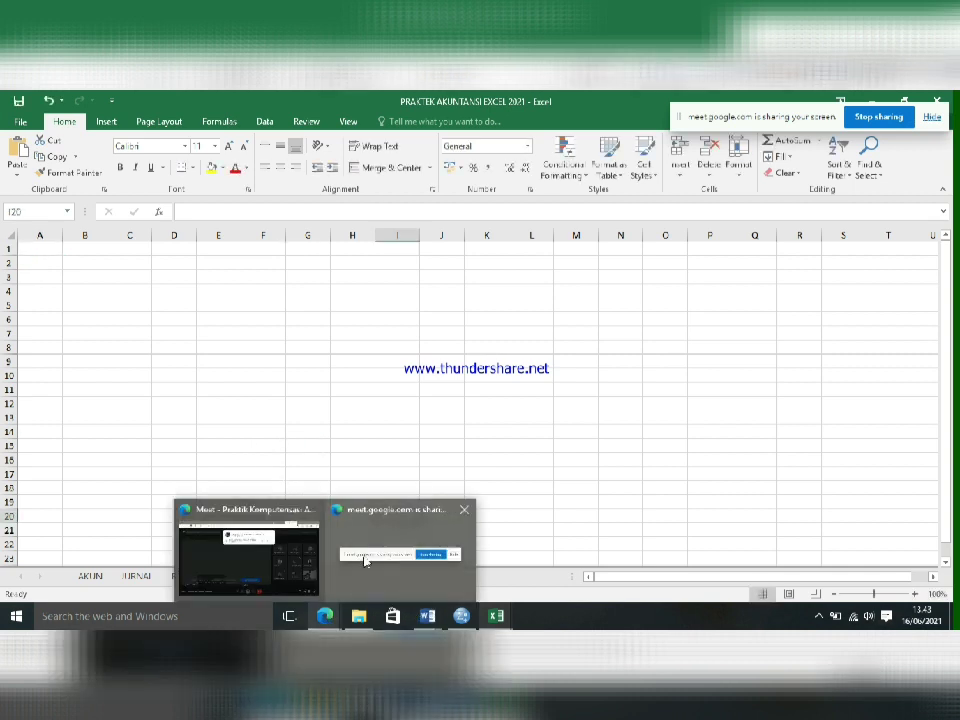
pyautogui.click(255, 565)
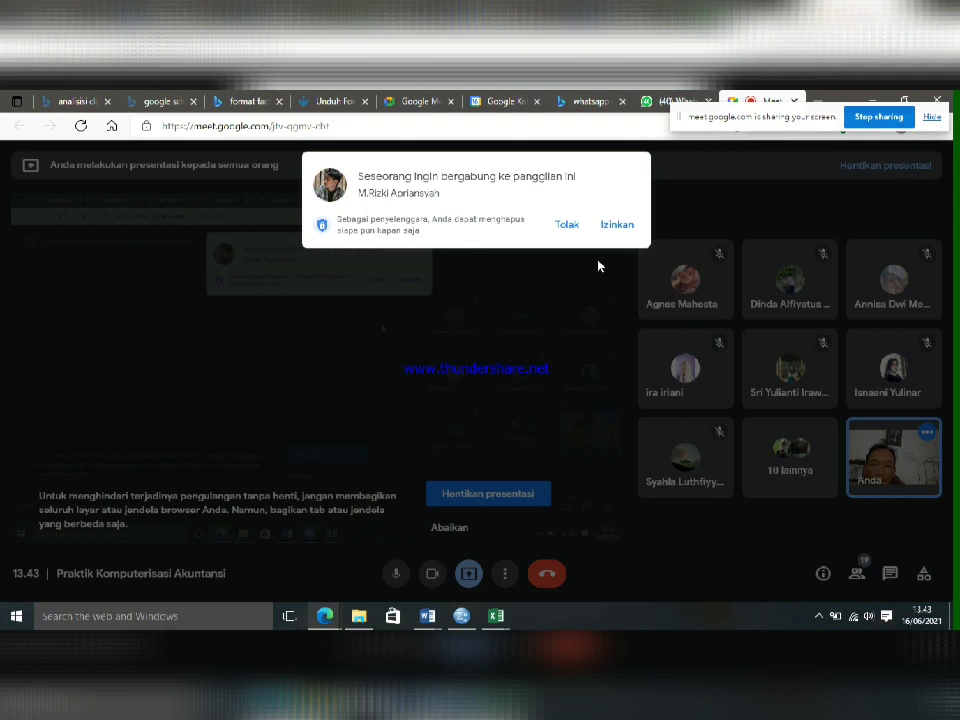
pyautogui.click(611, 230)
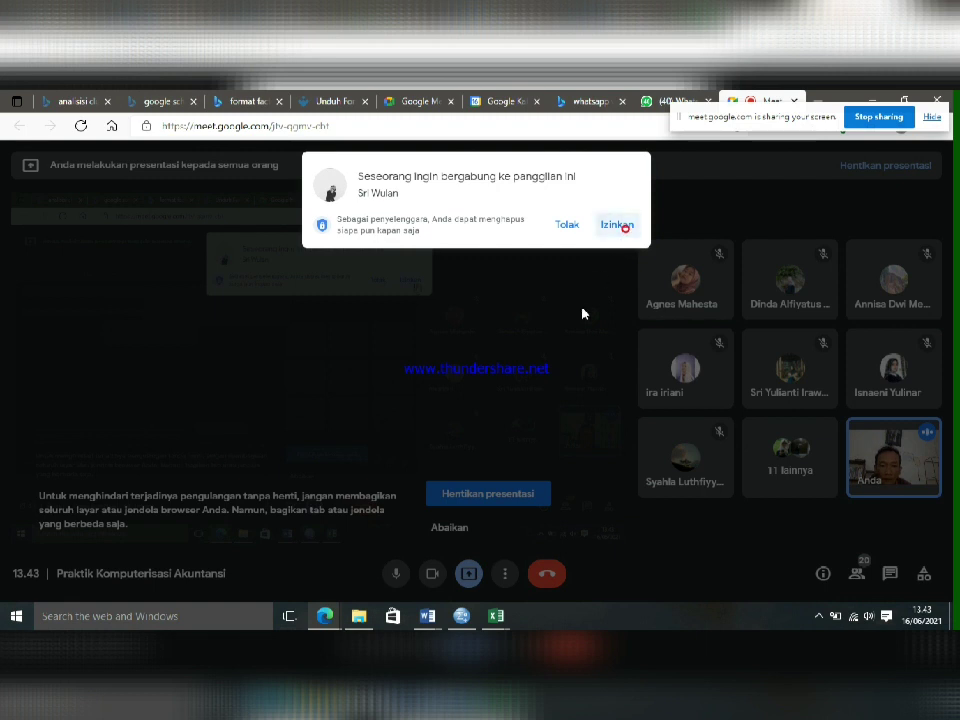
pyautogui.click(624, 226)
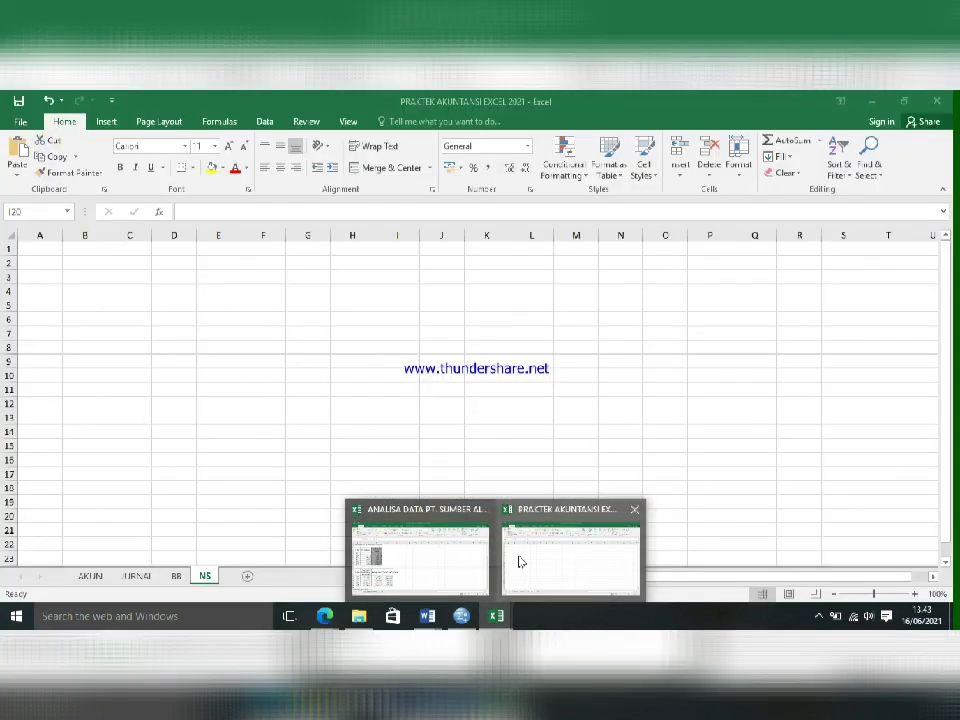
# Check the Meet call for join requests, returning to the NS sheet in Excel, and dismiss the presentation notification.
pyautogui.click(519, 560)
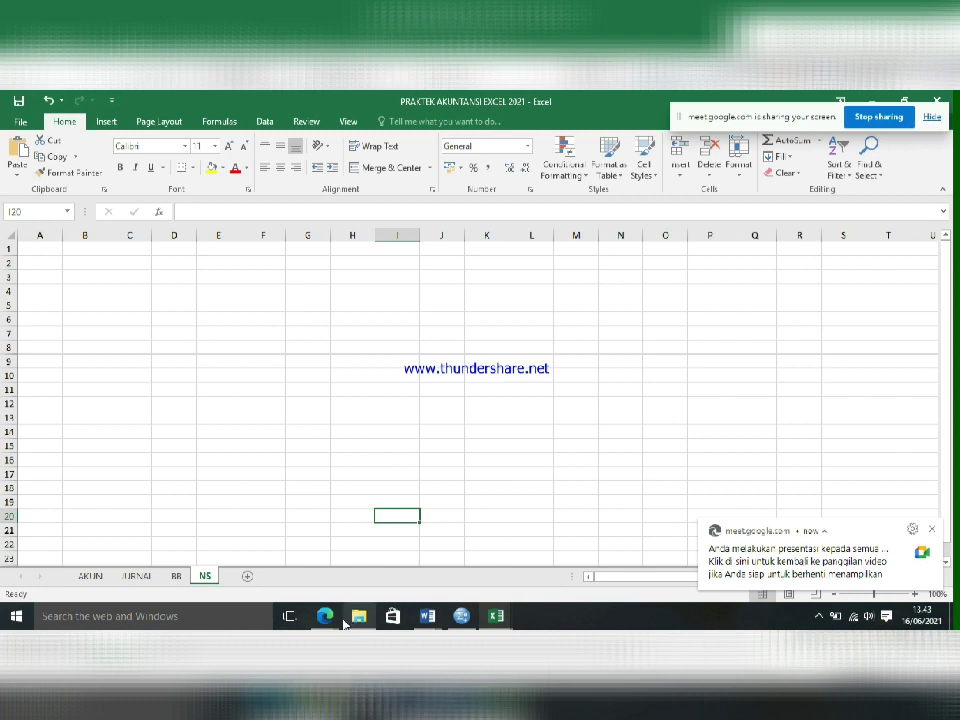
pyautogui.moveTo(321, 617)
pyautogui.click(306, 578)
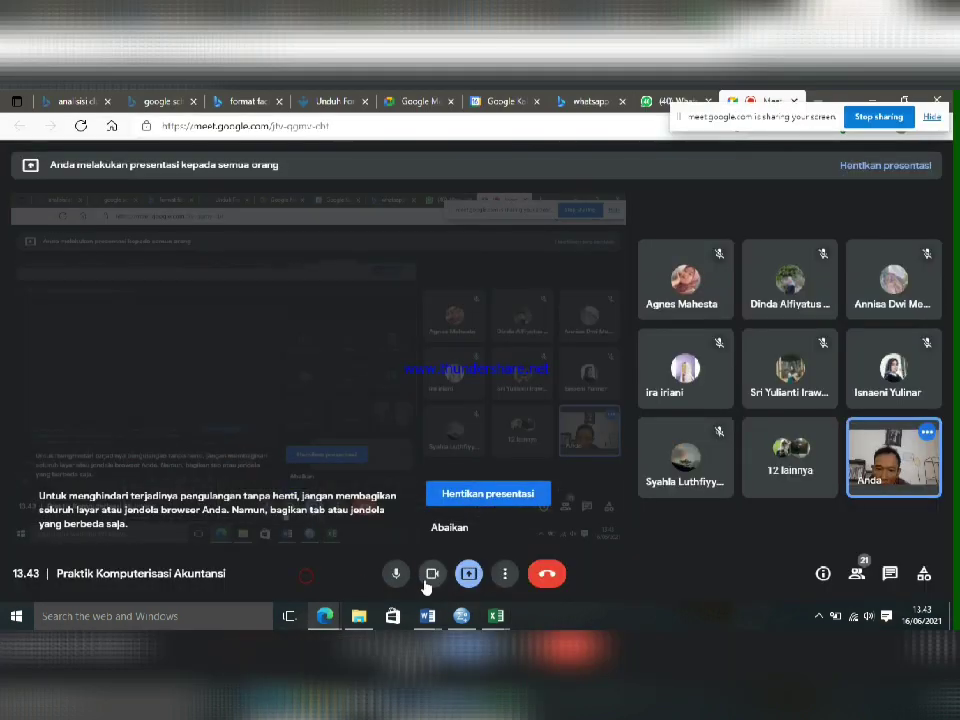
pyautogui.moveTo(496, 615)
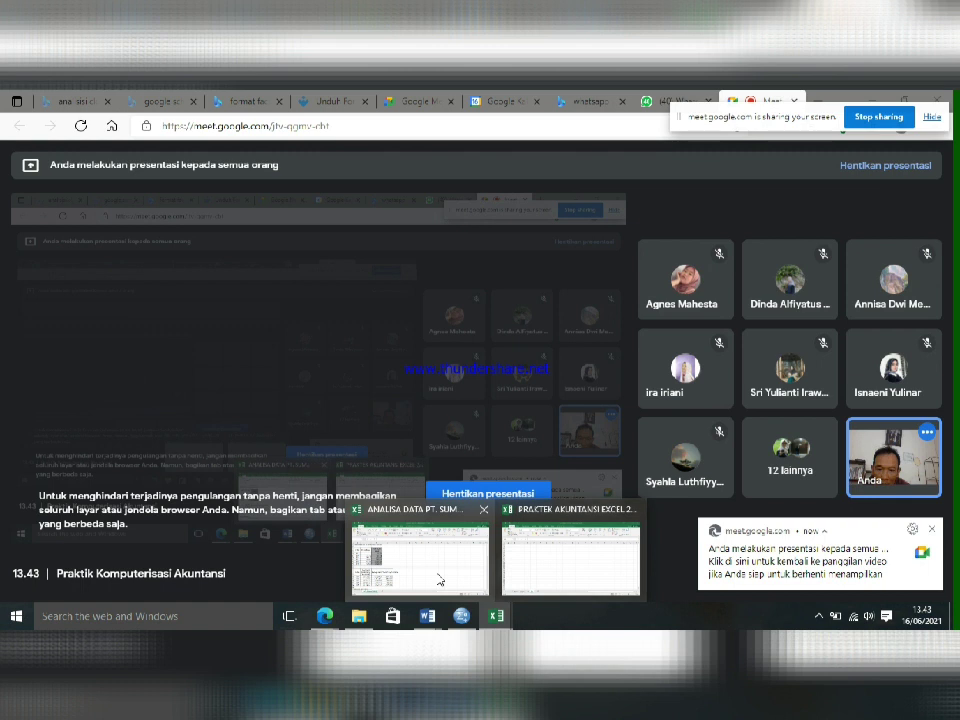
pyautogui.click(565, 572)
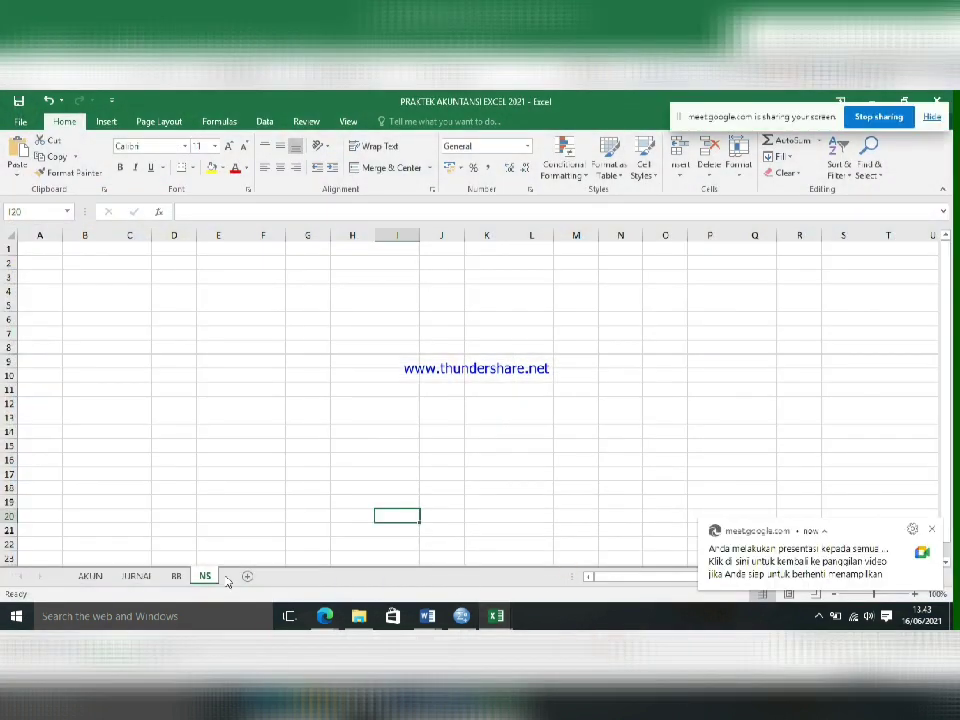
pyautogui.click(932, 529)
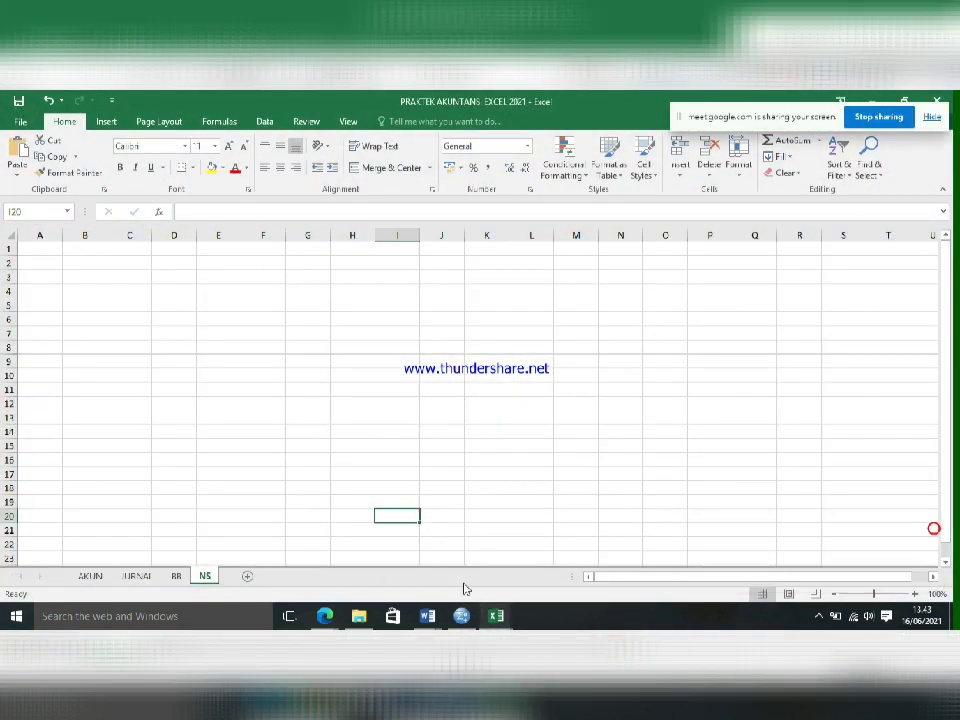
# Check the Google Meet call for new join requests and return to the PRAKTEK AKUNTANSI EXCEL 2021 workbook.
pyautogui.moveTo(331, 620)
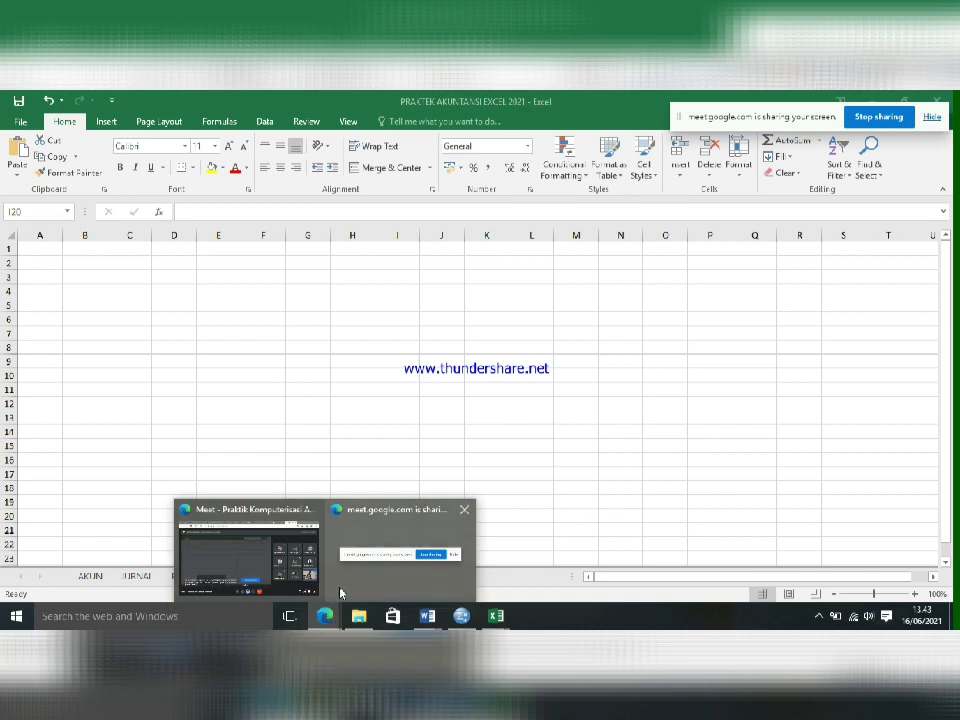
pyautogui.click(270, 567)
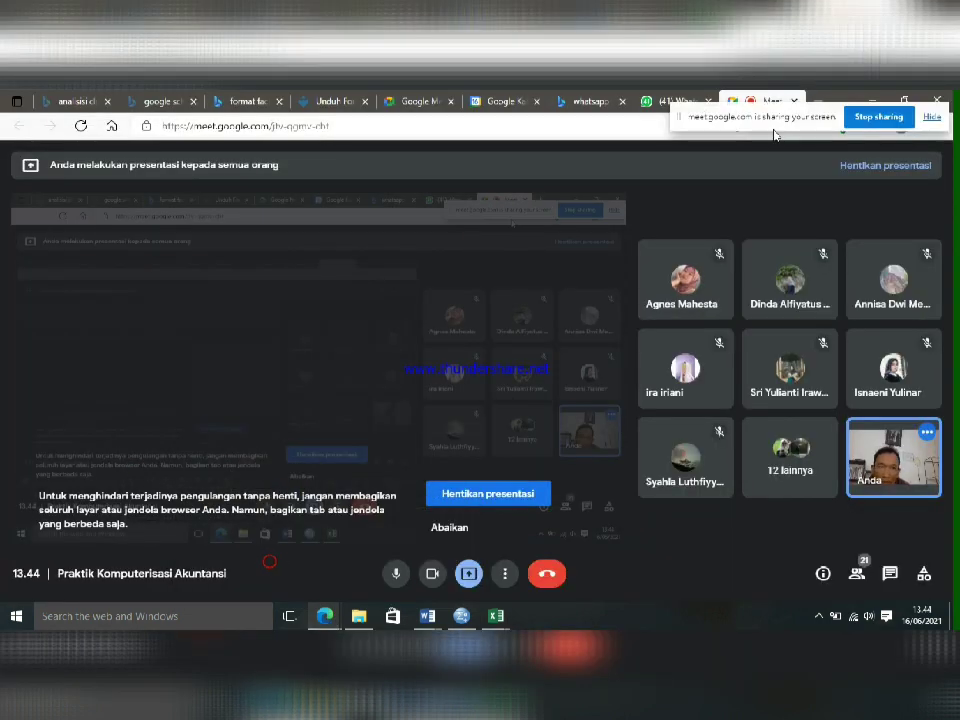
pyautogui.click(707, 100)
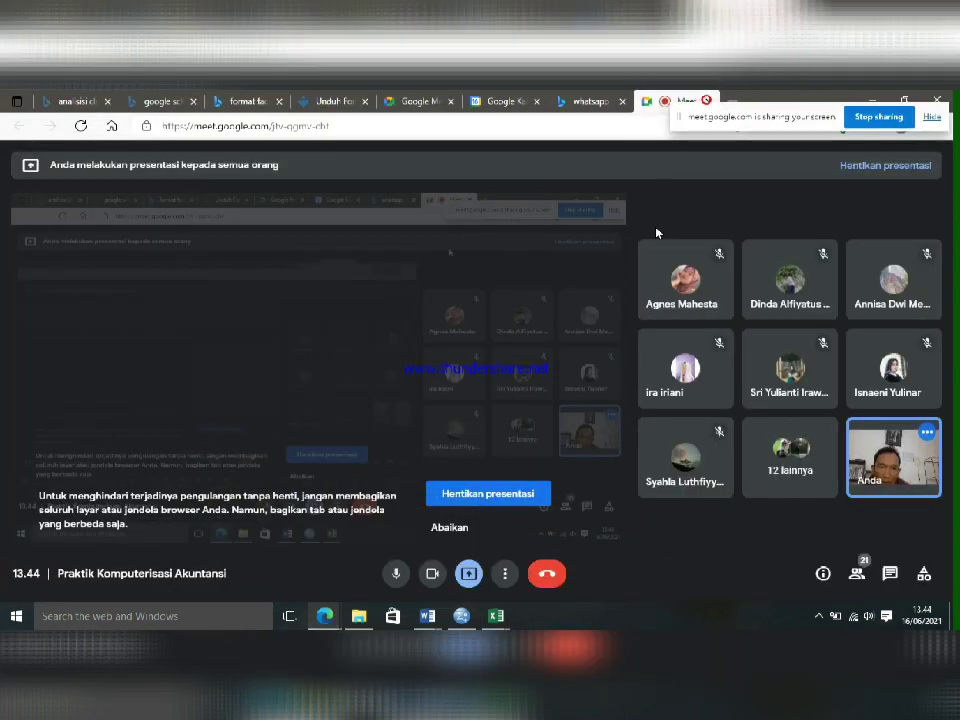
pyautogui.moveTo(498, 618)
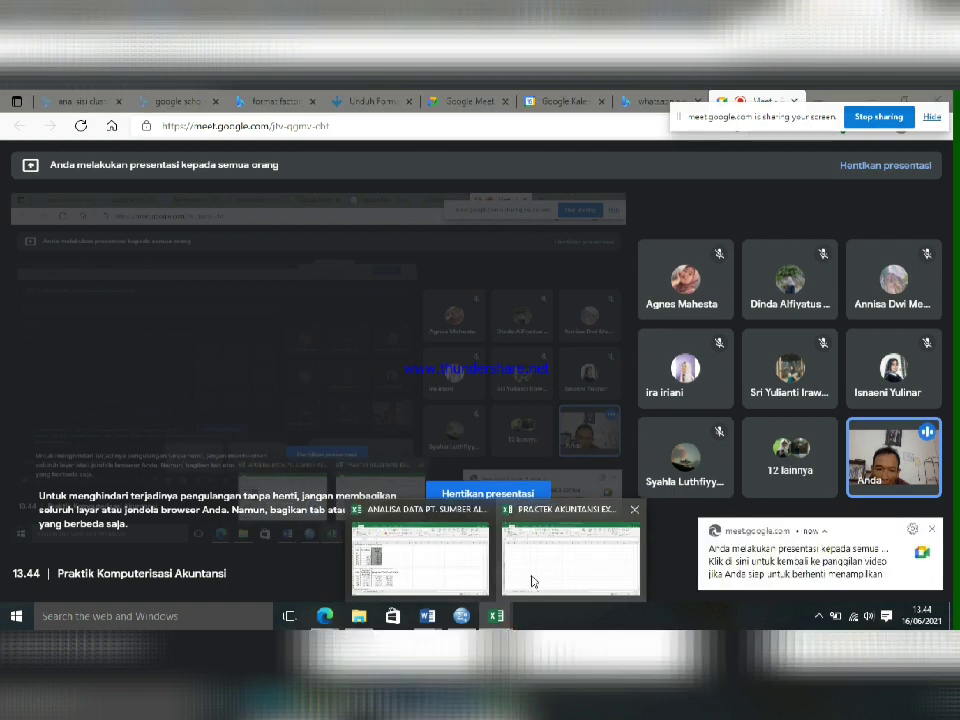
pyautogui.click(531, 579)
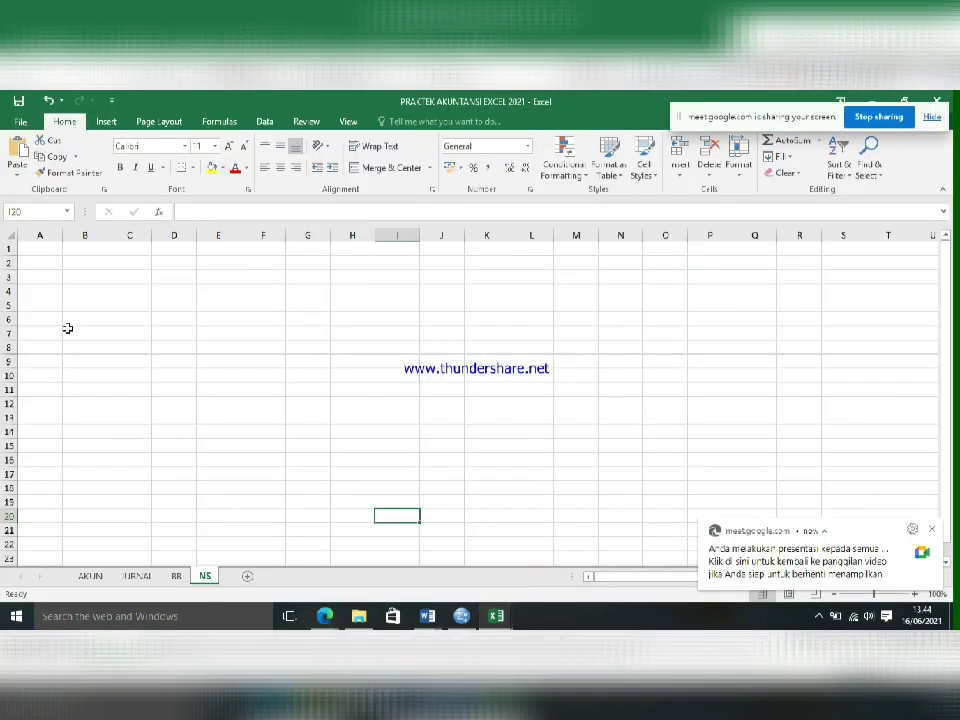
# Enter the column headings KODE in A5 and NAMA AKUN in B5 of the NS sheet.
pyautogui.keyDown('ctrl'); pyautogui.scroll(4, 67, 328); pyautogui.keyUp('ctrl')
pyautogui.scroll(2, 79, 336)
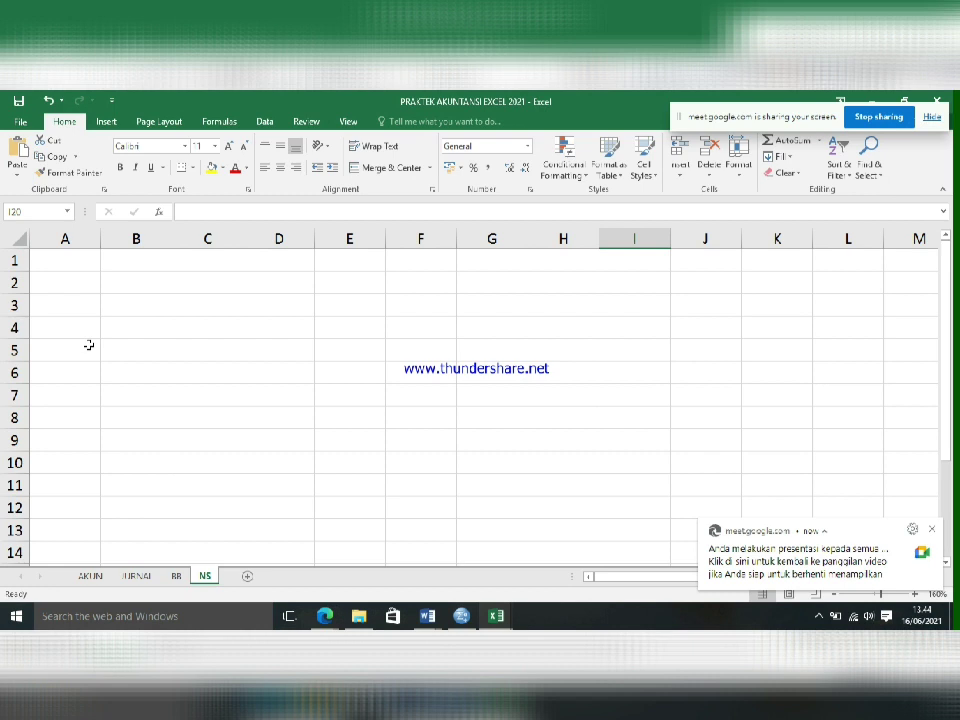
pyautogui.click(61, 349)
pyautogui.write('KODE')
pyautogui.press('Tab')
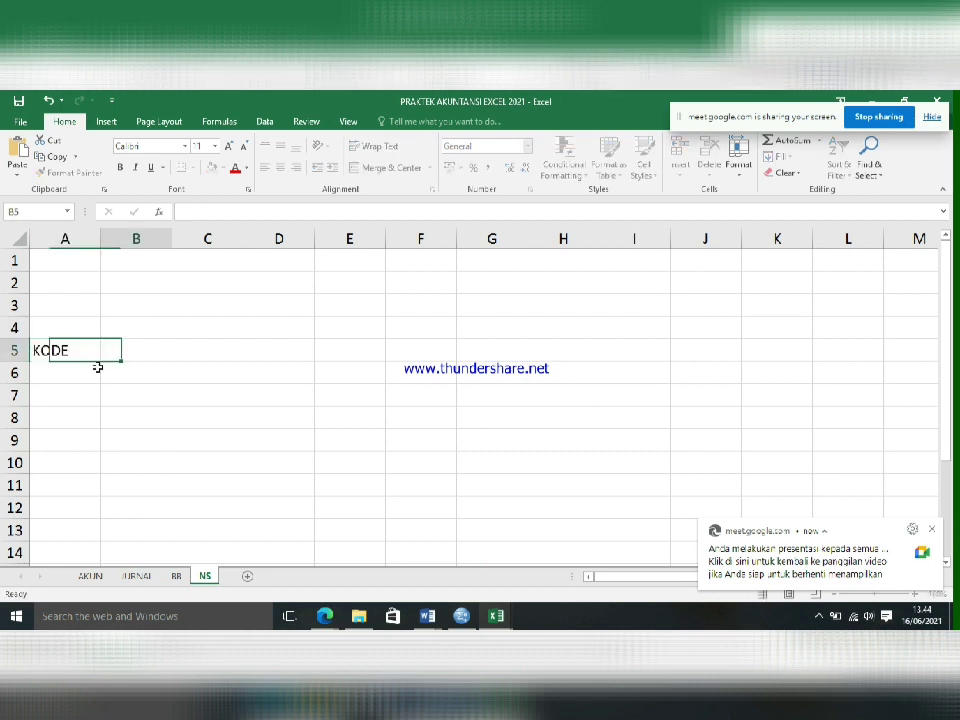
pyautogui.write('NAMA AKUN')
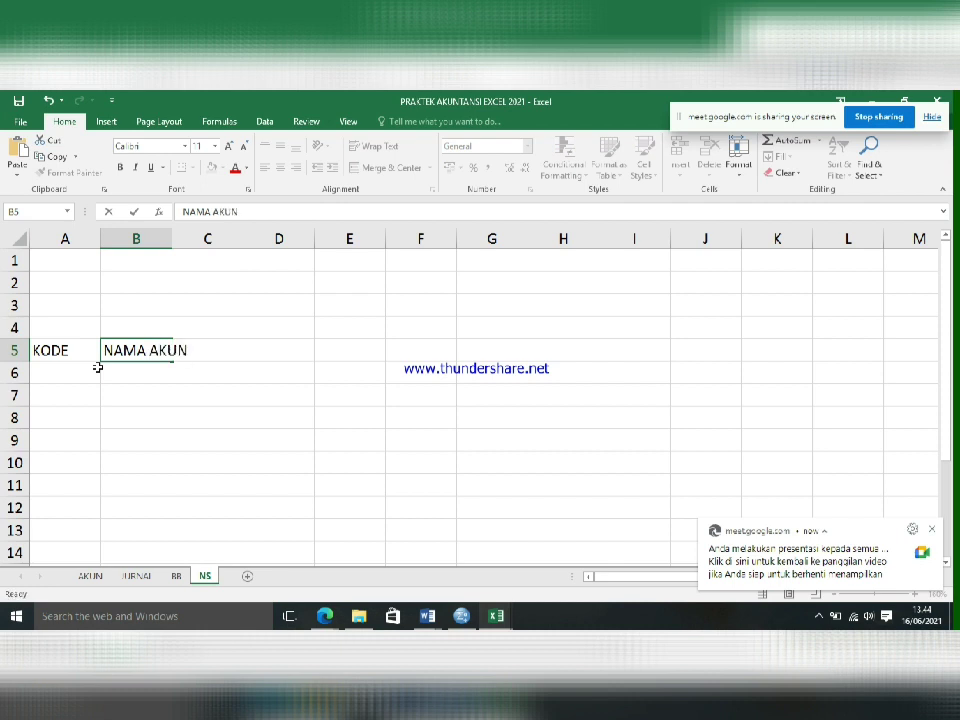
pyautogui.press('Tab')
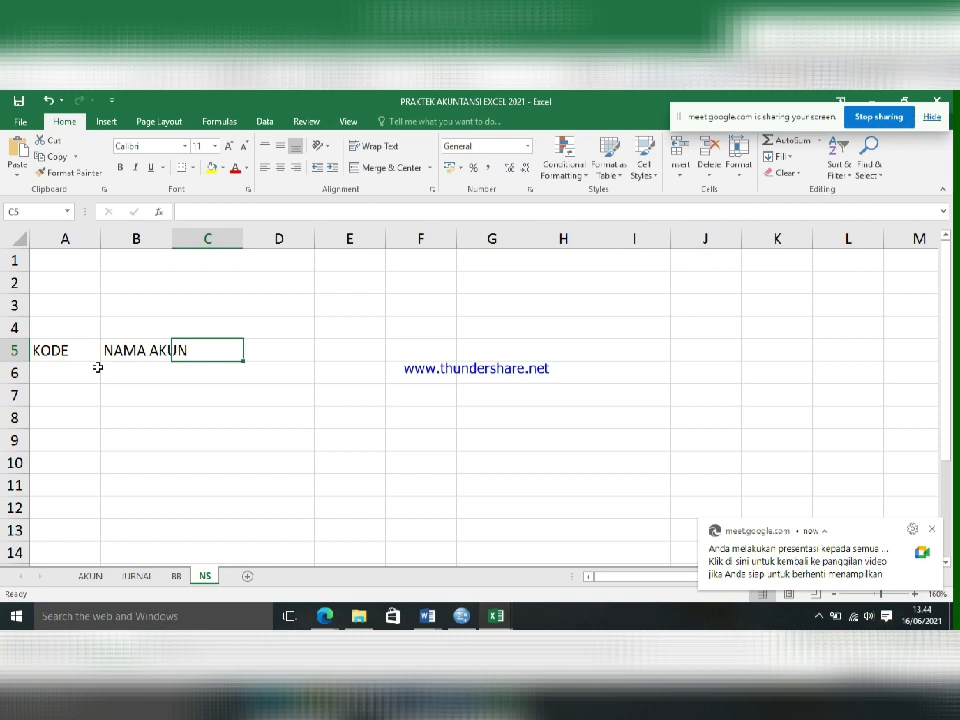
# Enter the headings SALDO AWAL in C5 and PERIODE BERJALAN in D5.
pyautogui.write('DE')
pyautogui.press('BackSpace')
pyautogui.press('BackSpace')
pyautogui.press('BackSpace')
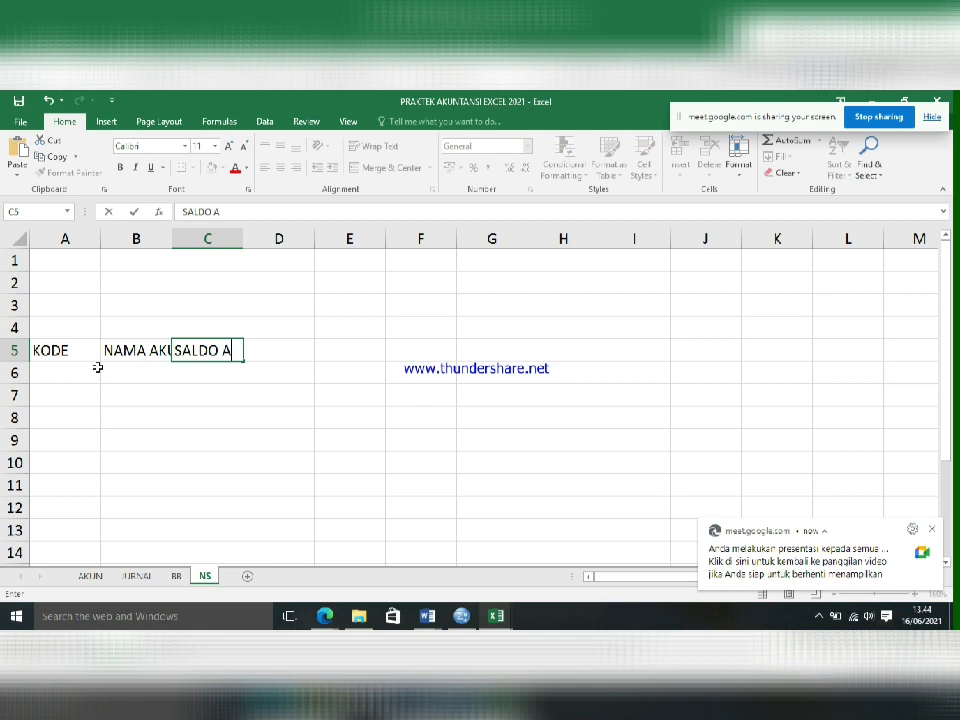
pyautogui.press('Tab')
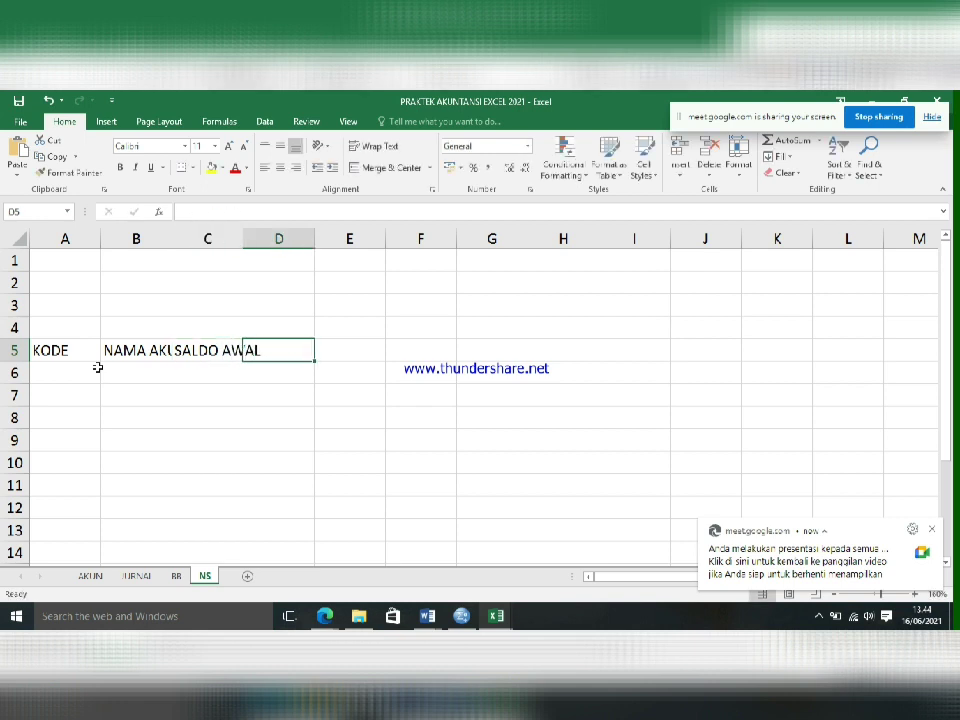
pyautogui.write('PERIODE BERJALAN')
pyautogui.press('Tab')
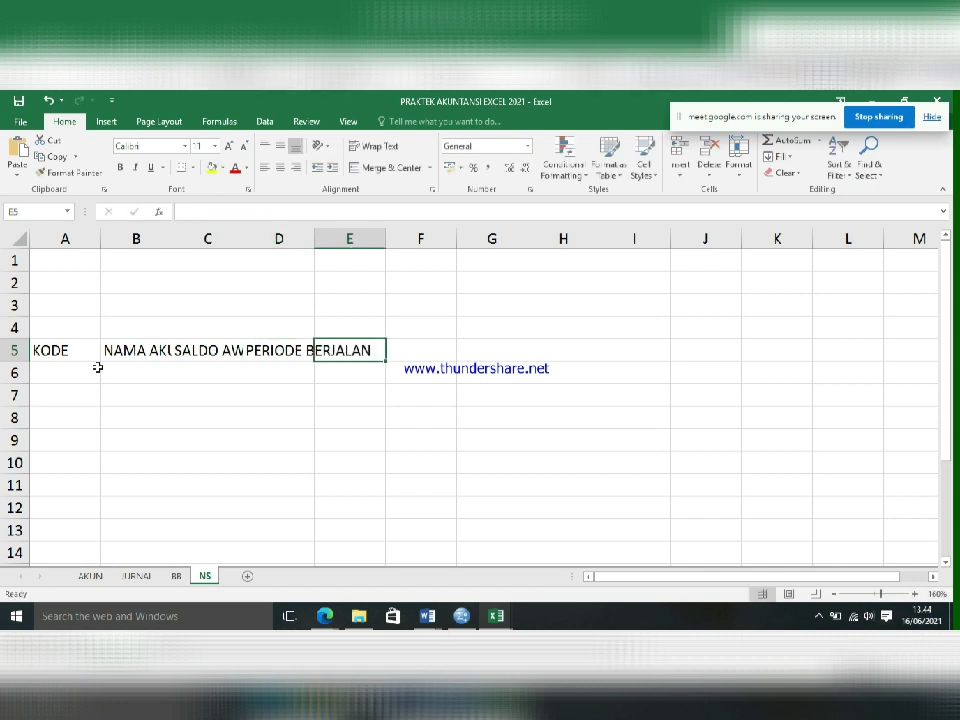
# Enter SALDO AKHIR as the last column heading in E5.
pyautogui.write('PERIODE')
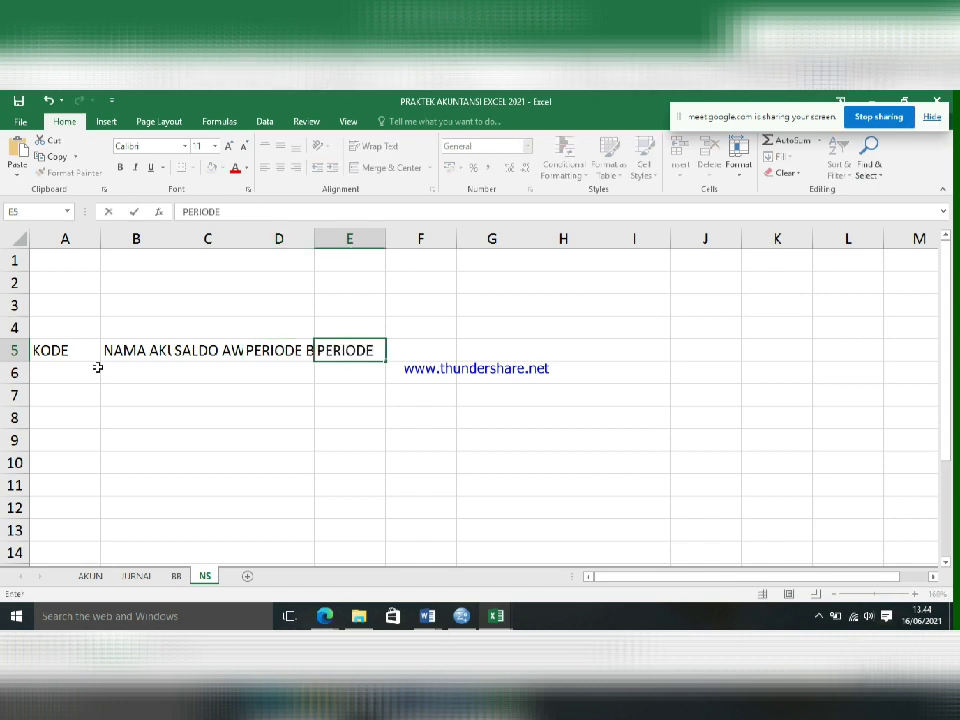
pyautogui.press('BackSpace')
pyautogui.press('BackSpace')
pyautogui.press('BackSpace')
pyautogui.press('BackSpace')
pyautogui.press('BackSpace')
pyautogui.press('BackSpace')
pyautogui.press('BackSpace')
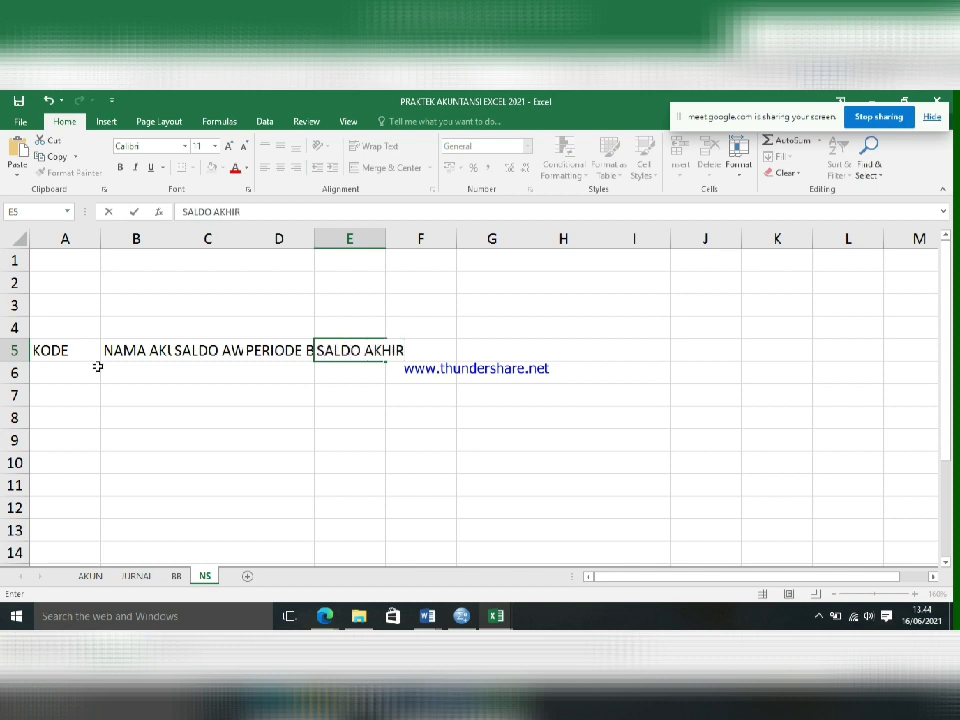
pyautogui.press('Return')
pyautogui.press('Return')
pyautogui.press('Return')
pyautogui.press('Return')
# Adjust the widths of columns A to E to suit their headings, making the account name column the widest.
pyautogui.moveTo(100, 240); pyautogui.dragTo(90, 240)
pyautogui.moveTo(160, 244); pyautogui.dragTo(334, 285)
pyautogui.moveTo(406, 238); pyautogui.dragTo(452, 253)
pyautogui.moveTo(524, 244); pyautogui.dragTo(564, 254)
pyautogui.moveTo(634, 246); pyautogui.dragTo(664, 248)
# Center the headings in A5:E5 and make them bold.
pyautogui.moveTo(66, 350); pyautogui.dragTo(621, 358)
pyautogui.click(284, 168)
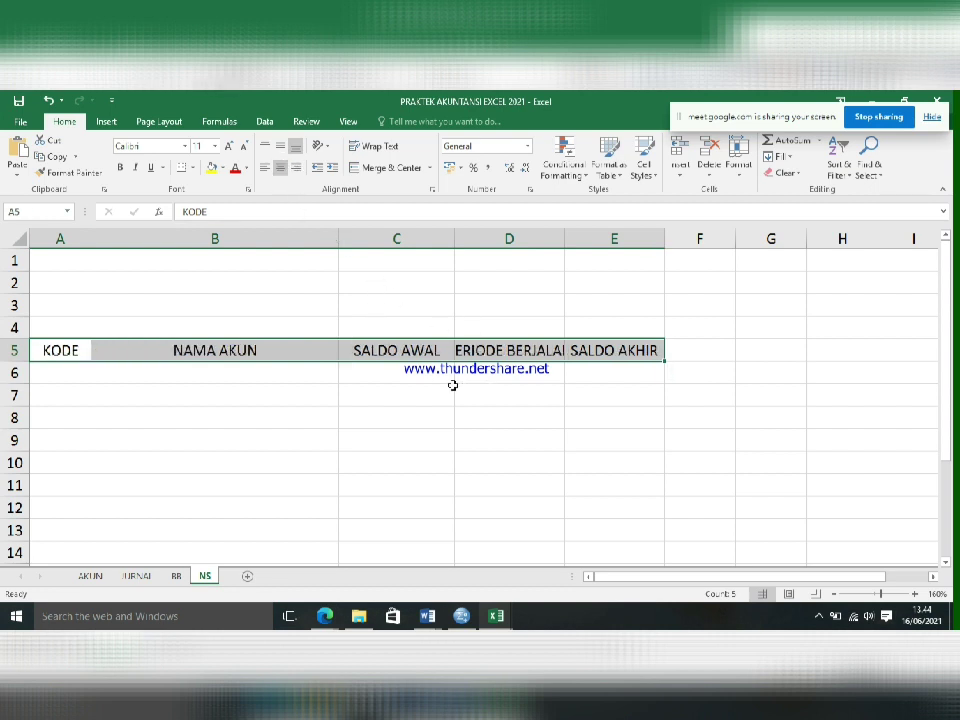
pyautogui.hotkey('ctrl', 'b')
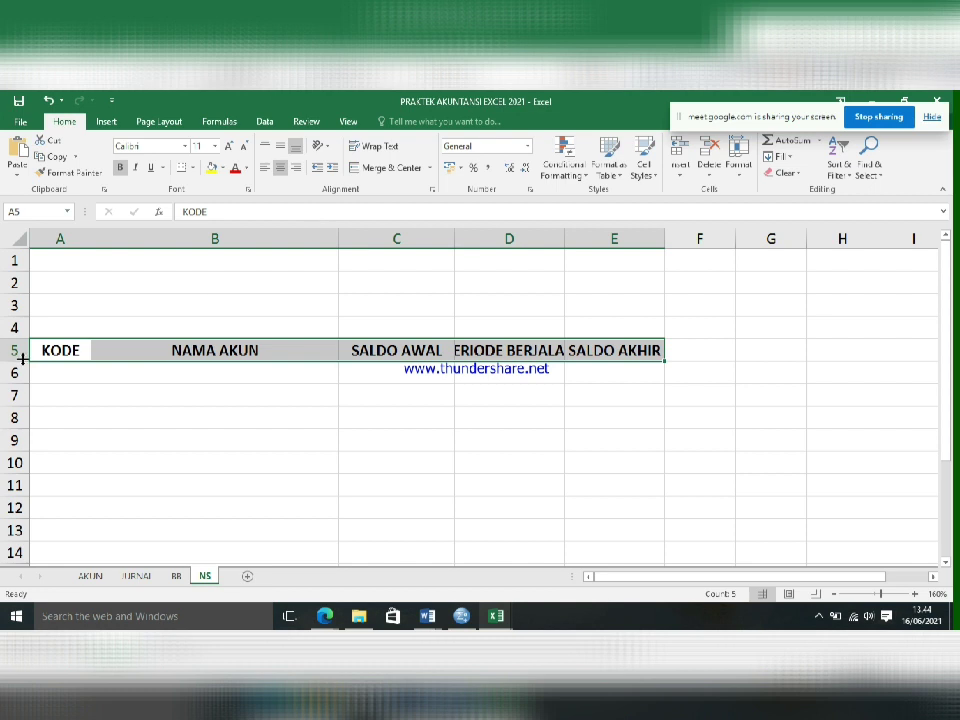
# Reduce the font size of the headings in A5:E5 to 8.
pyautogui.click(243, 148)
pyautogui.click(243, 148)
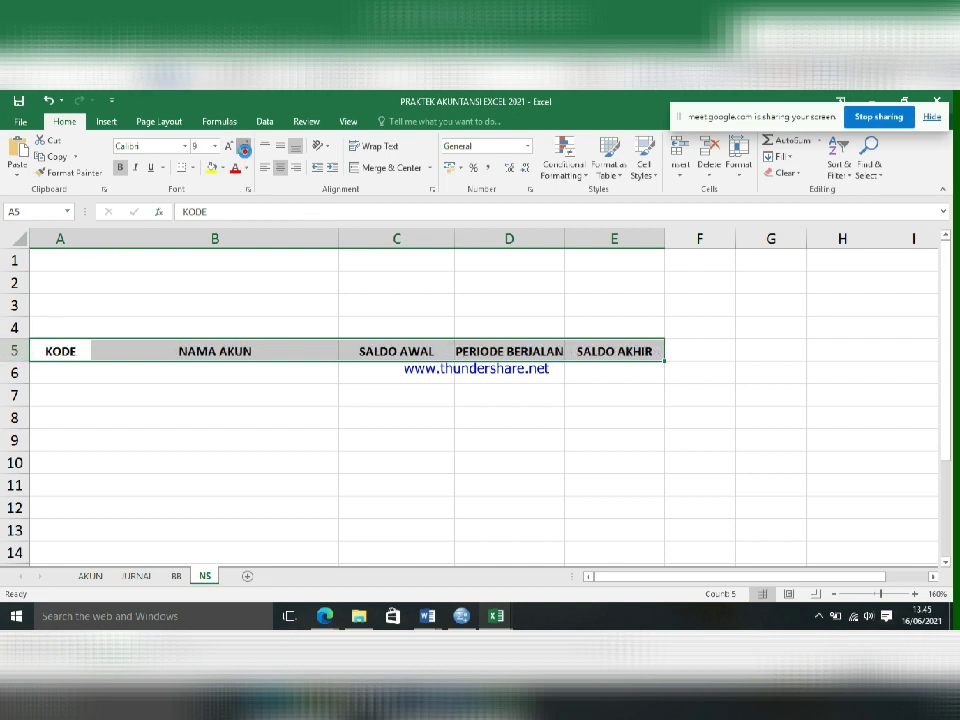
pyautogui.click(255, 375)
pyautogui.moveTo(66, 348); pyautogui.dragTo(612, 350)
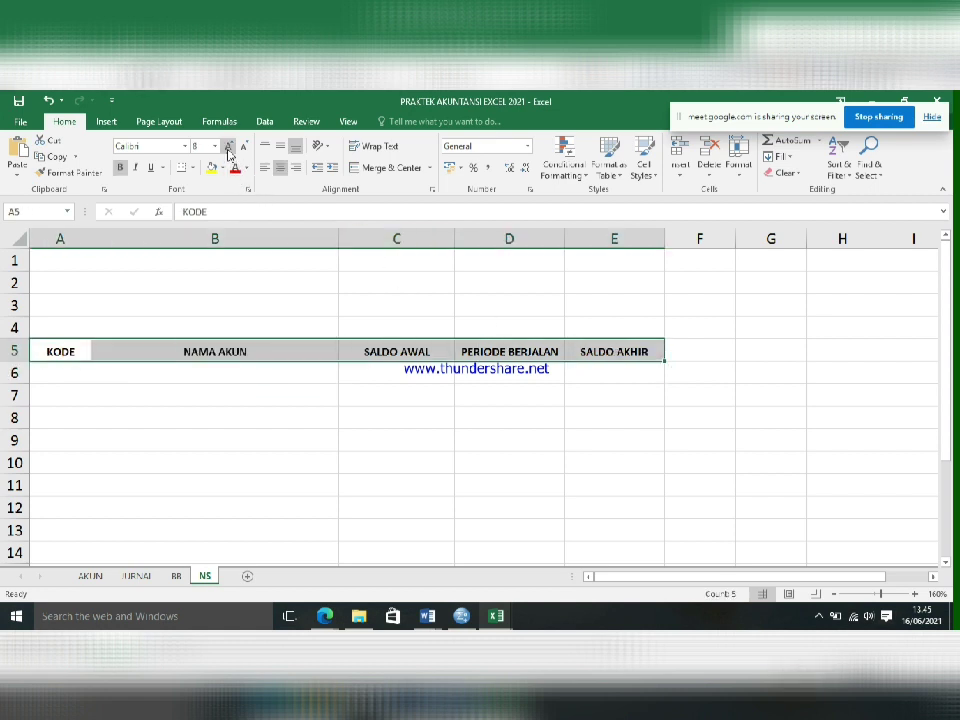
# Apply all borders to the heading cells A5:E5 and select the first data cell, A6.
pyautogui.click(191, 167)
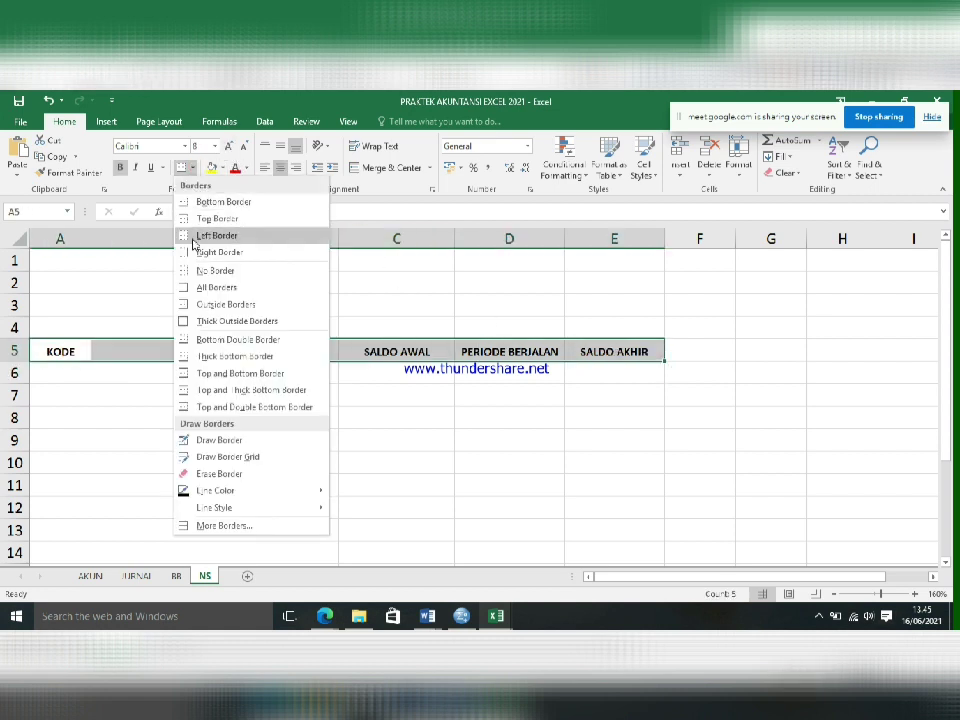
pyautogui.click(216, 287)
pyautogui.click(309, 419)
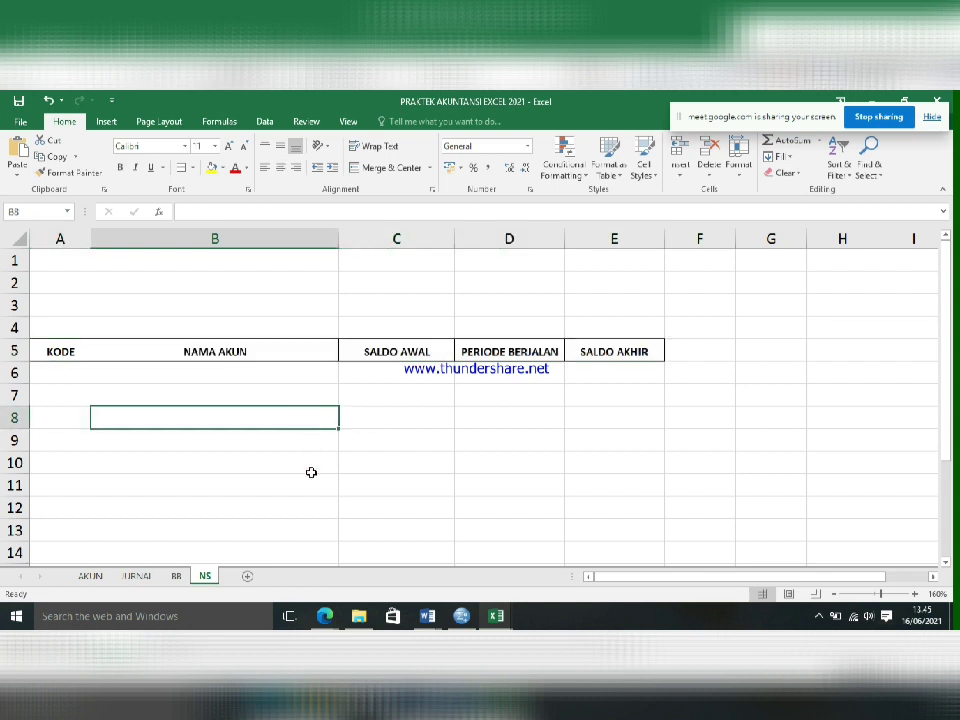
pyautogui.click(57, 379)
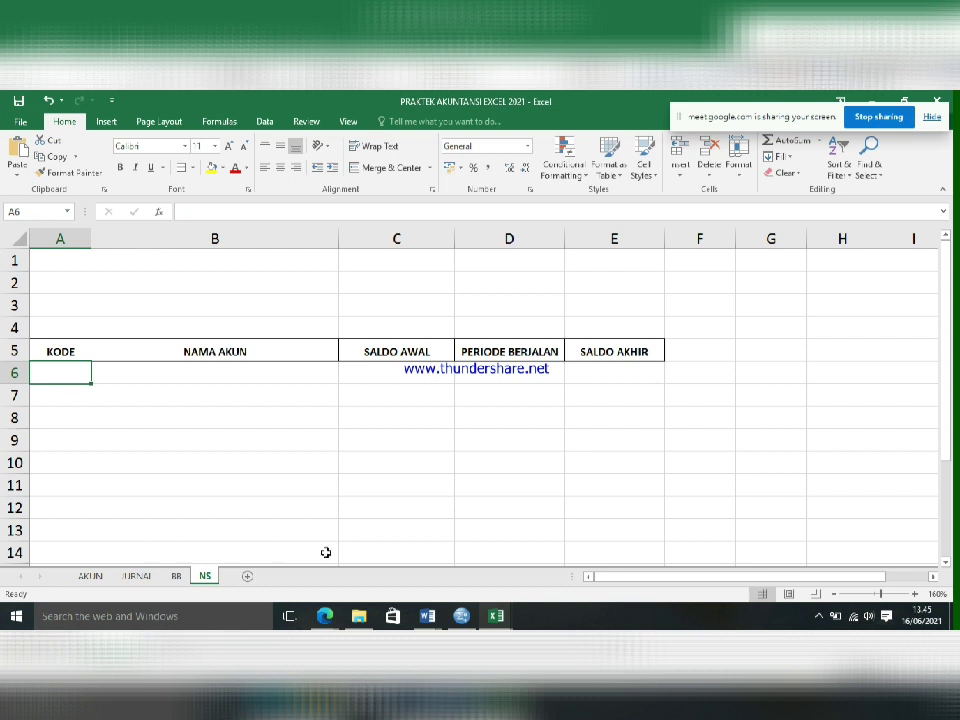
# Switch to the Google Meet call, admit the participant requesting to join, and return to the PRAKTEK AKUNTANSI EXCEL 2021 workbook.
pyautogui.moveTo(325, 616)
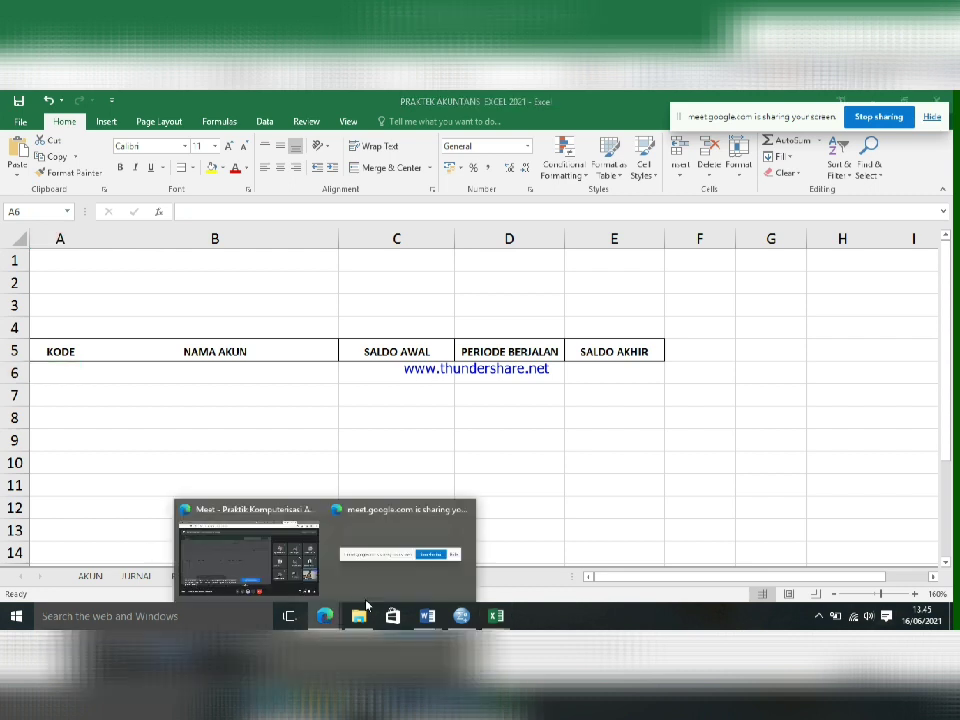
pyautogui.click(266, 561)
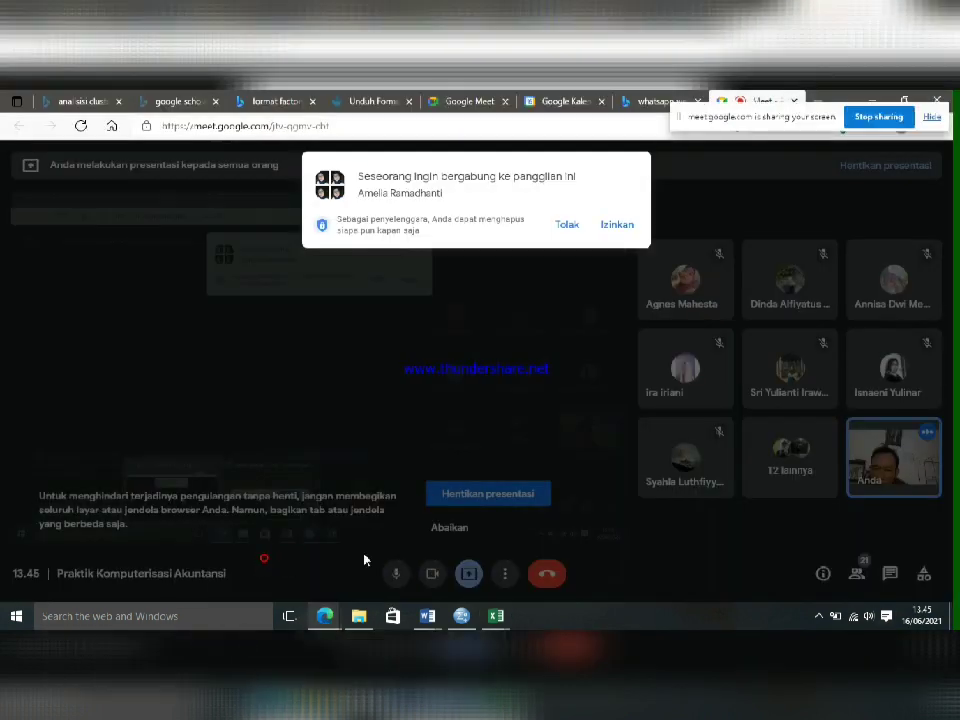
pyautogui.click(618, 228)
pyautogui.moveTo(491, 622)
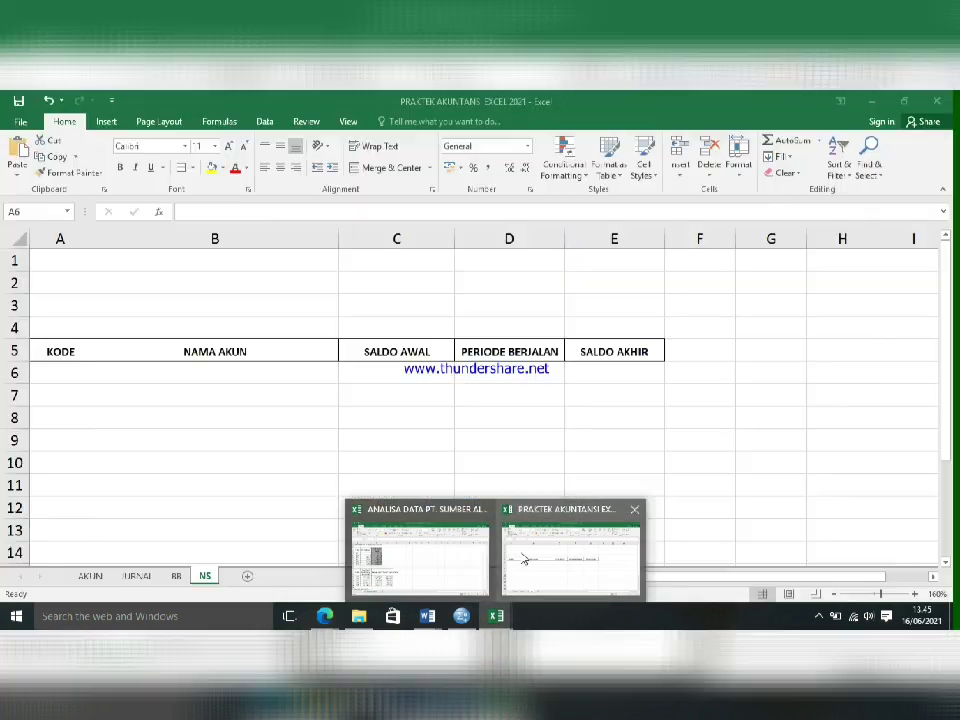
pyautogui.click(522, 560)
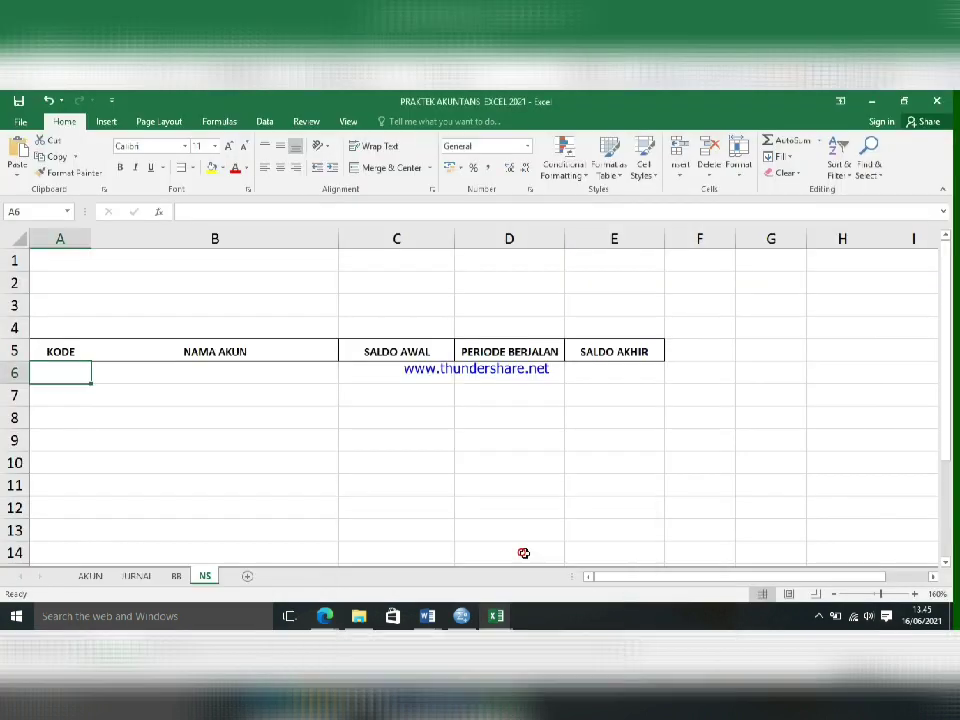
# Copy the account codes and names in A6:B33 of the AKUN sheet.
pyautogui.click(89, 577)
pyautogui.scroll(6, 70, 358)
pyautogui.moveTo(71, 343); pyautogui.dragTo(197, 530)
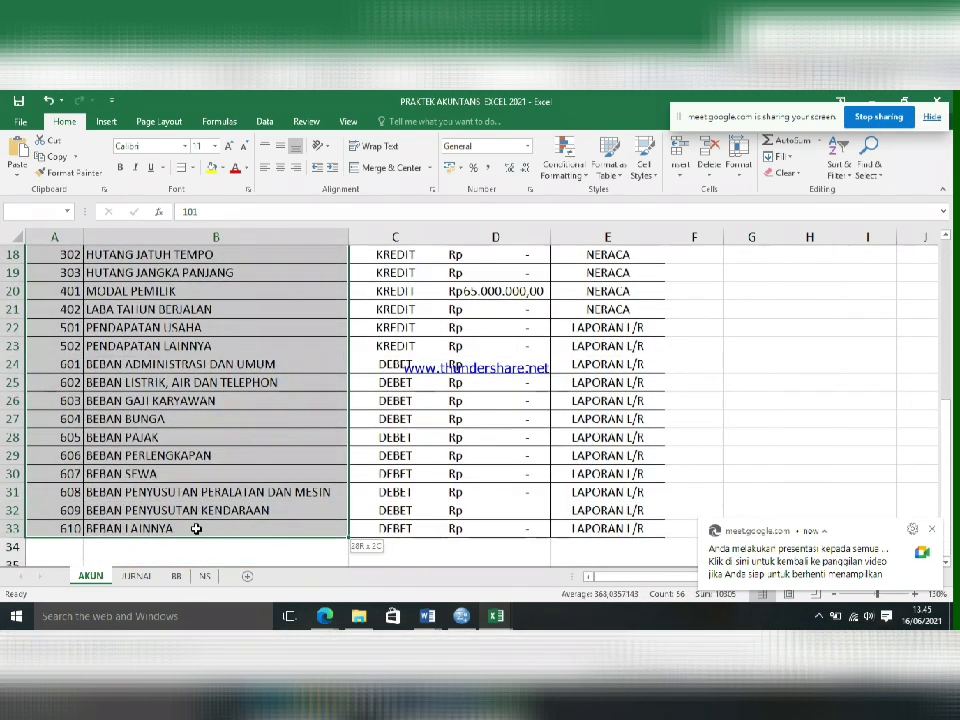
pyautogui.hotkey('ctrl', 'c')
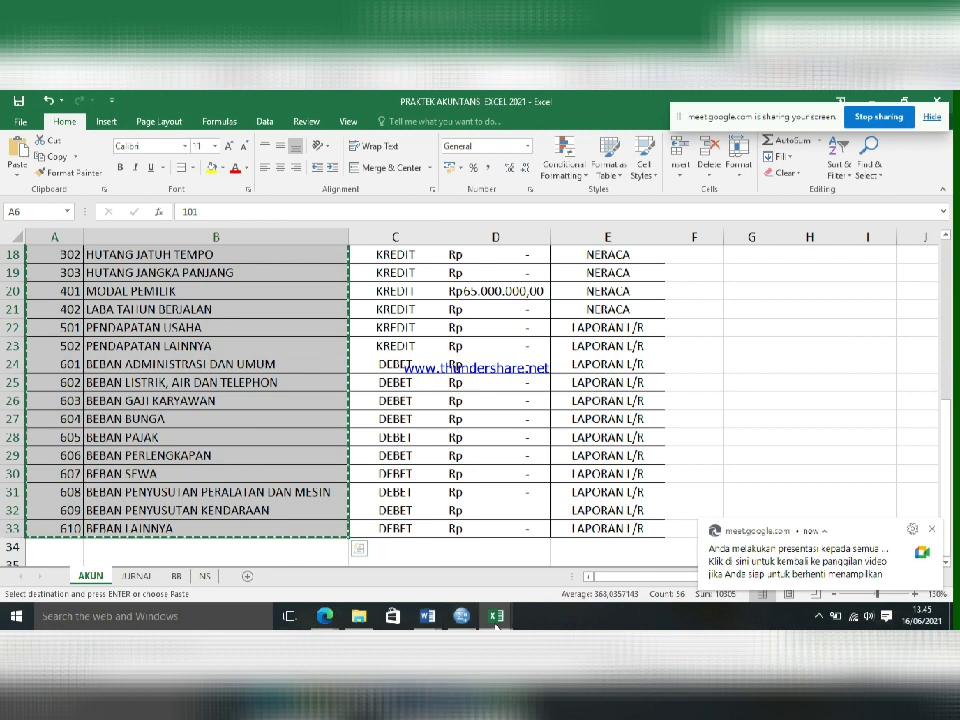
# Paste the copied account codes and names as values into the NS sheet, starting at A6.
pyautogui.click(497, 617)
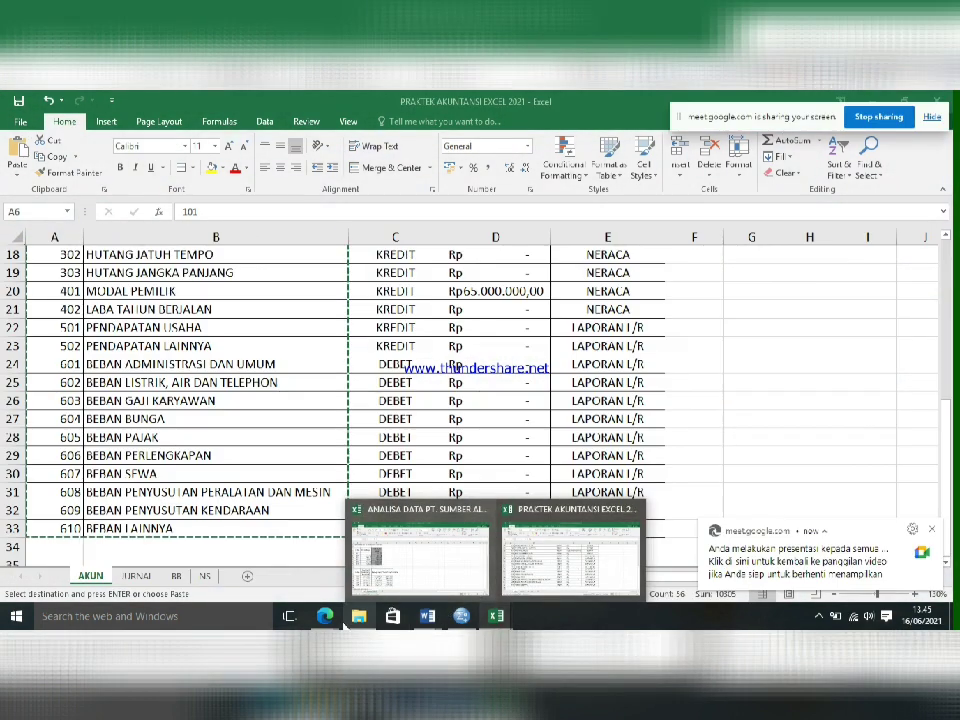
pyautogui.moveTo(325, 612)
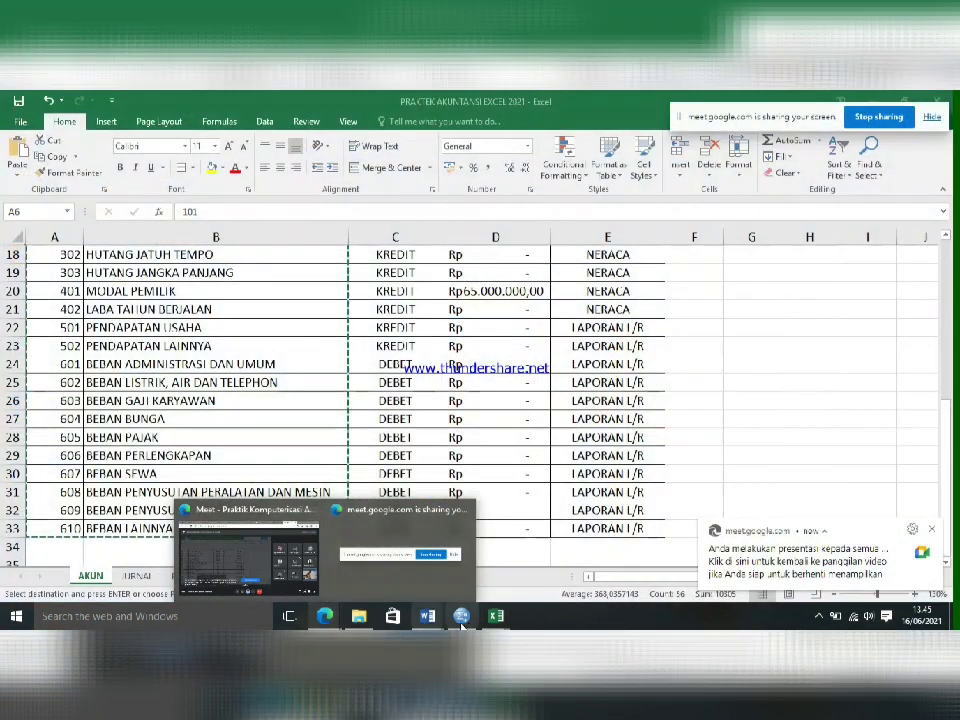
pyautogui.click(205, 577)
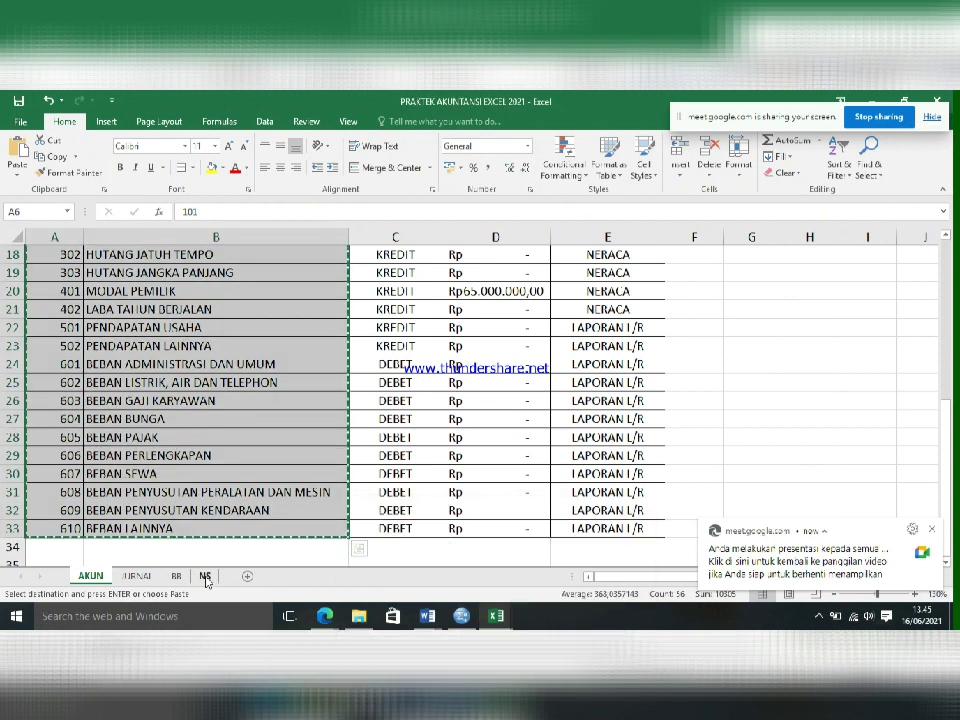
pyautogui.rightClick(48, 378)
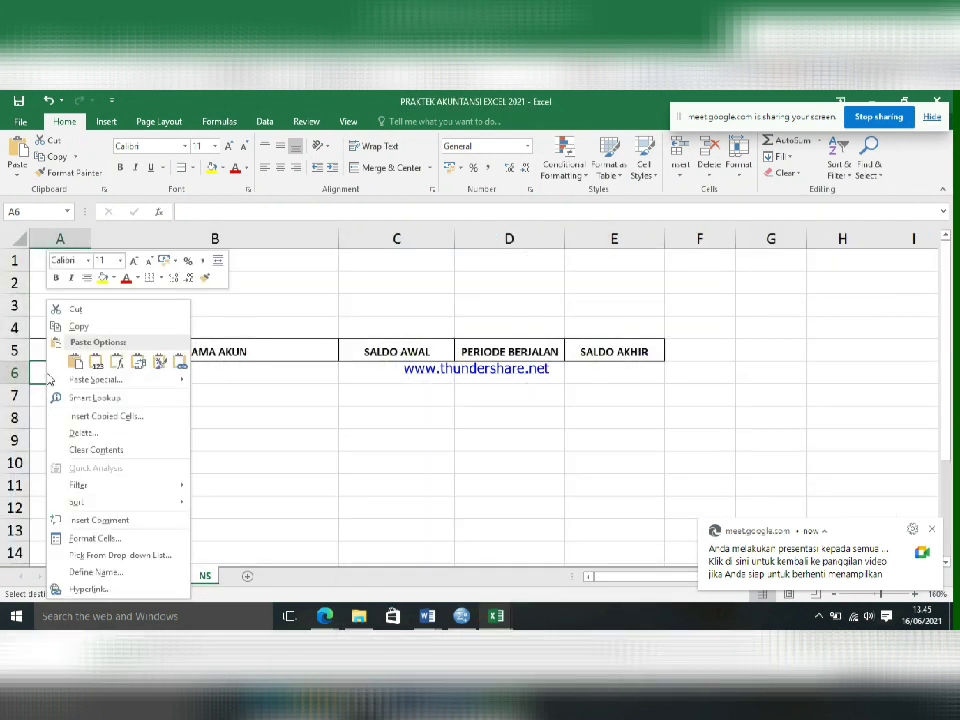
pyautogui.click(96, 362)
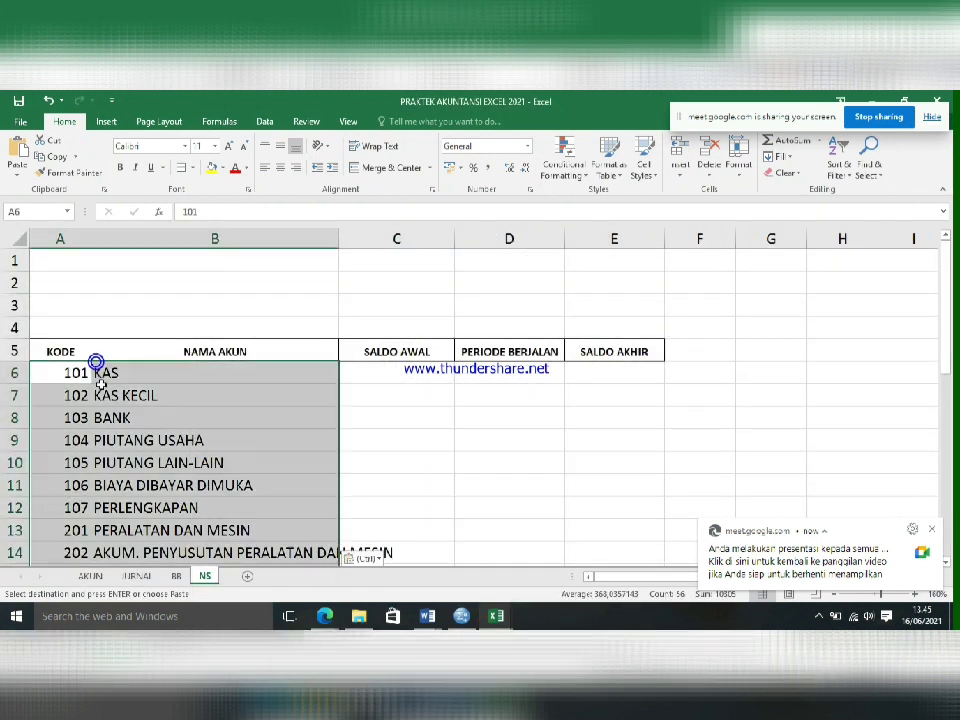
# Center the contents of column A so the account codes line up under KODE.
pyautogui.click(97, 394)
pyautogui.moveTo(92, 370); pyautogui.dragTo(174, 525)
pyautogui.click(150, 372)
pyautogui.scroll(7, 51, 311)
pyautogui.click(70, 238)
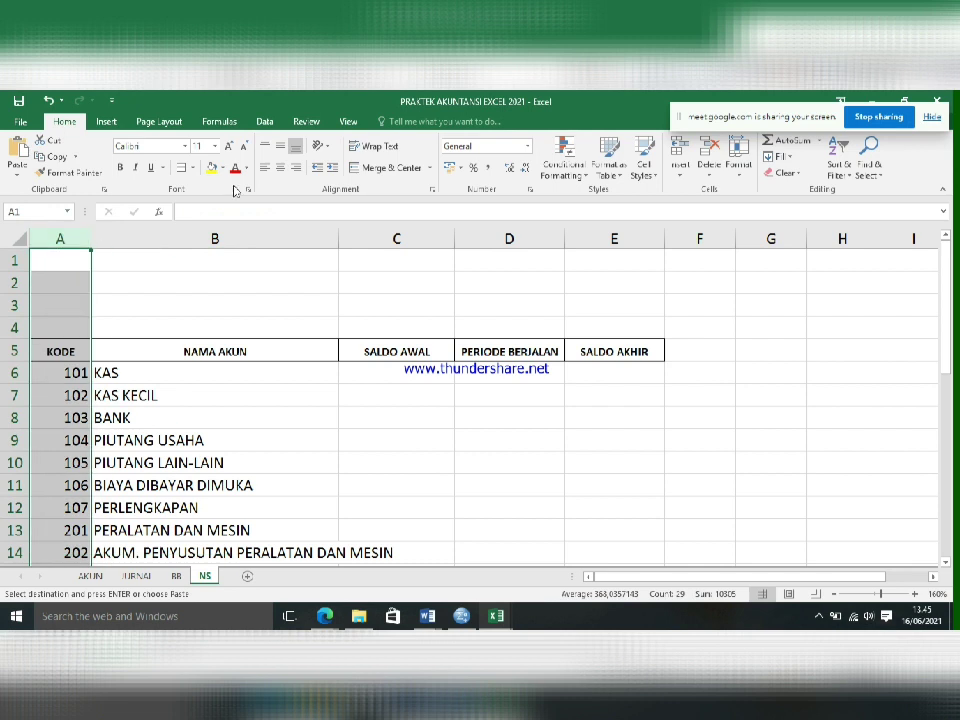
pyautogui.click(280, 167)
pyautogui.click(383, 399)
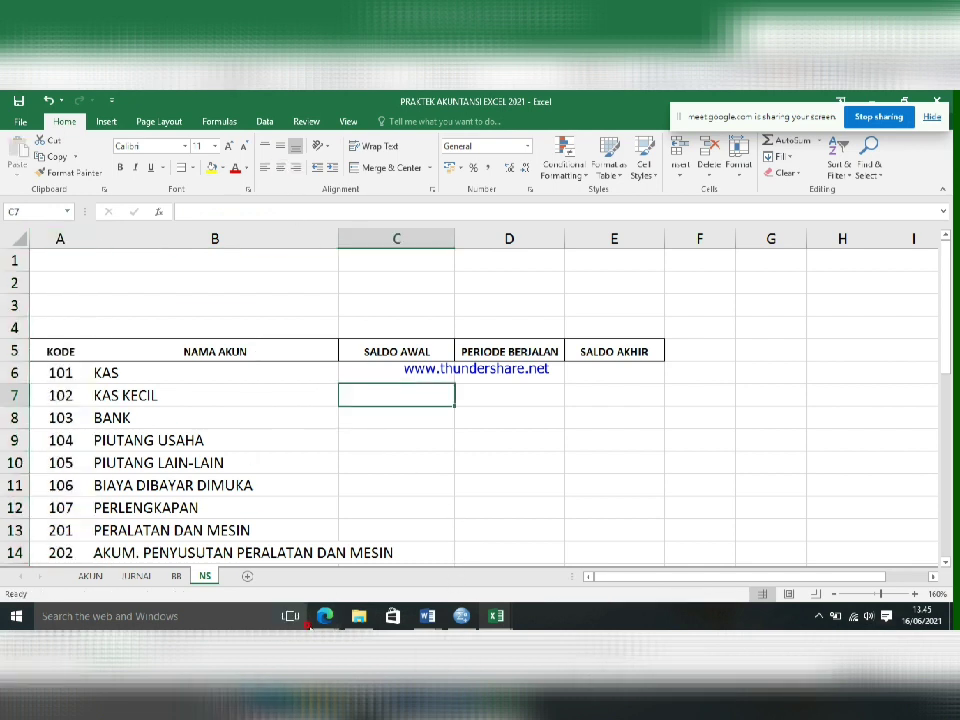
# Switch to the Google Meet call and admit all the participants waiting to join.
pyautogui.click(323, 617)
pyautogui.click(248, 555)
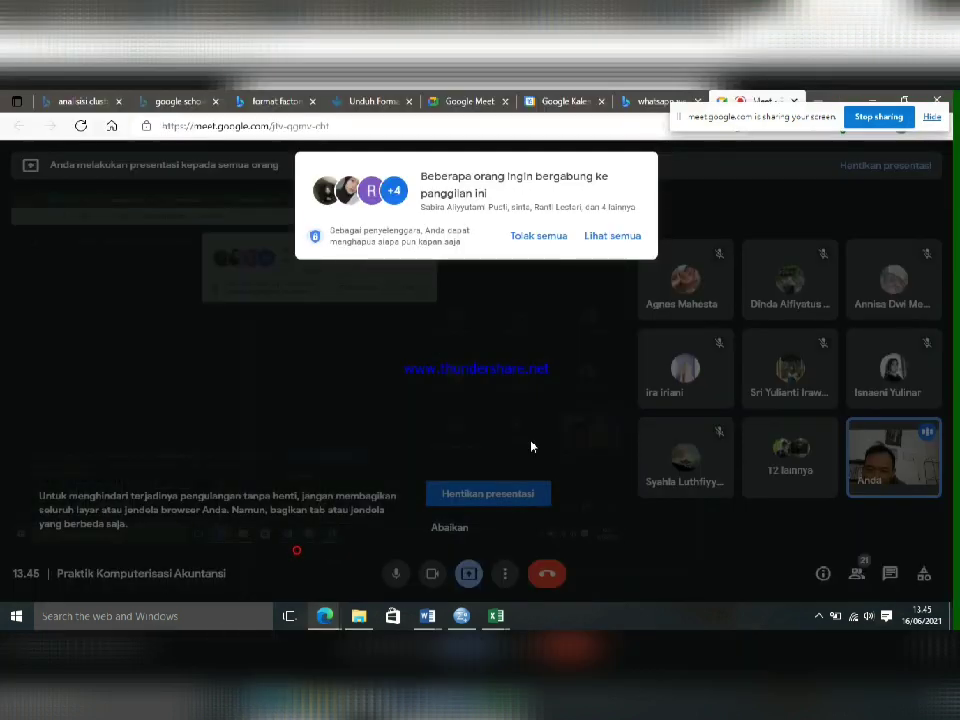
pyautogui.click(624, 248)
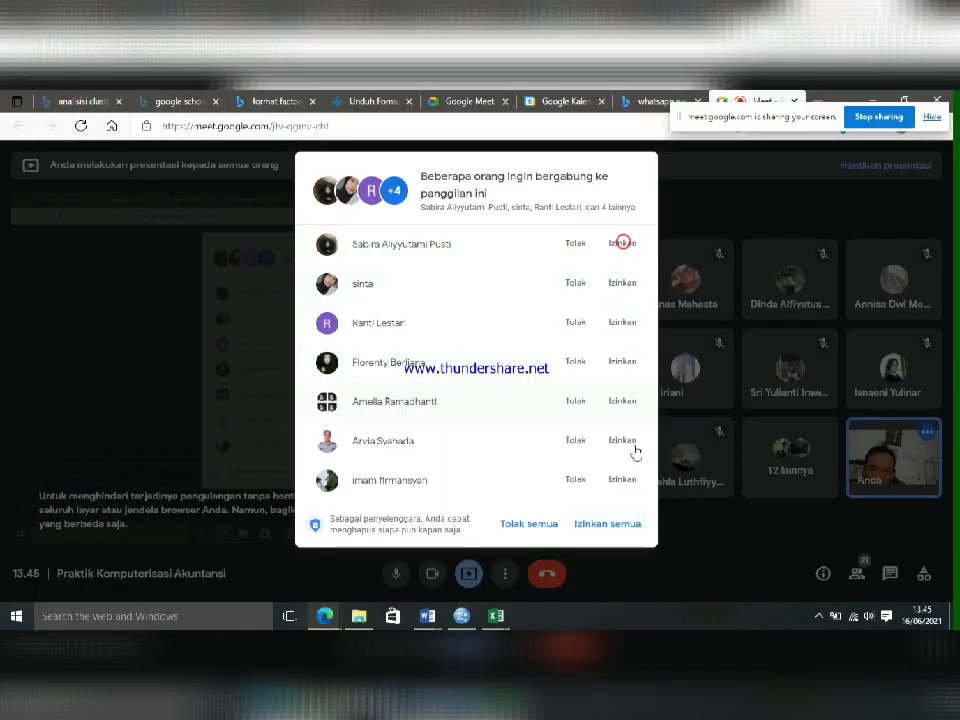
pyautogui.click(613, 520)
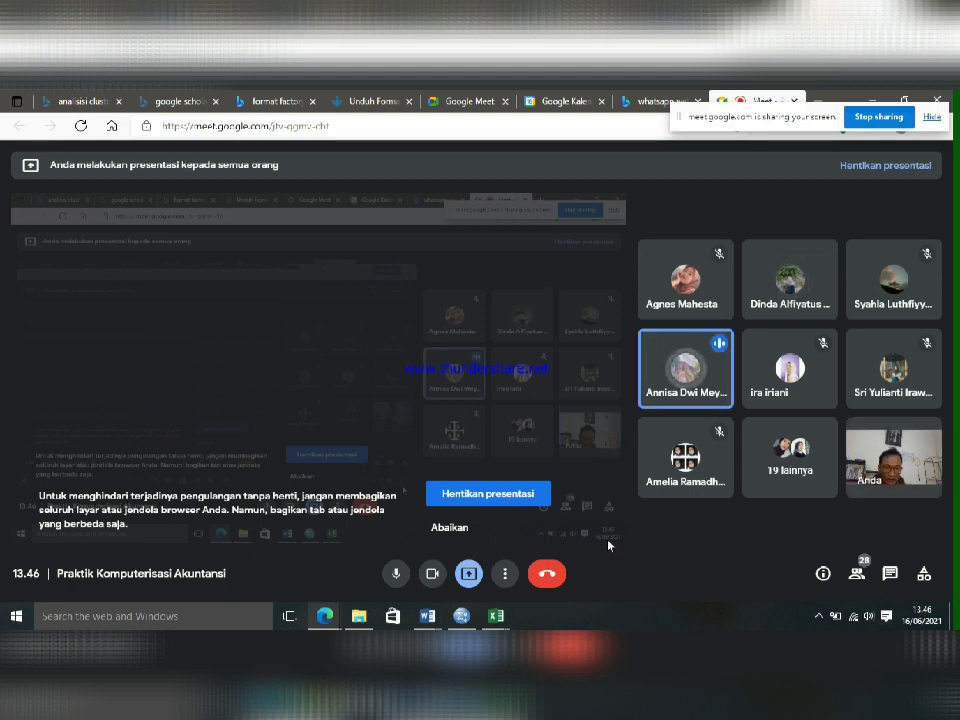
# Check the Windows Bluetooth device settings, then minimize the Settings window.
pyautogui.click(818, 620)
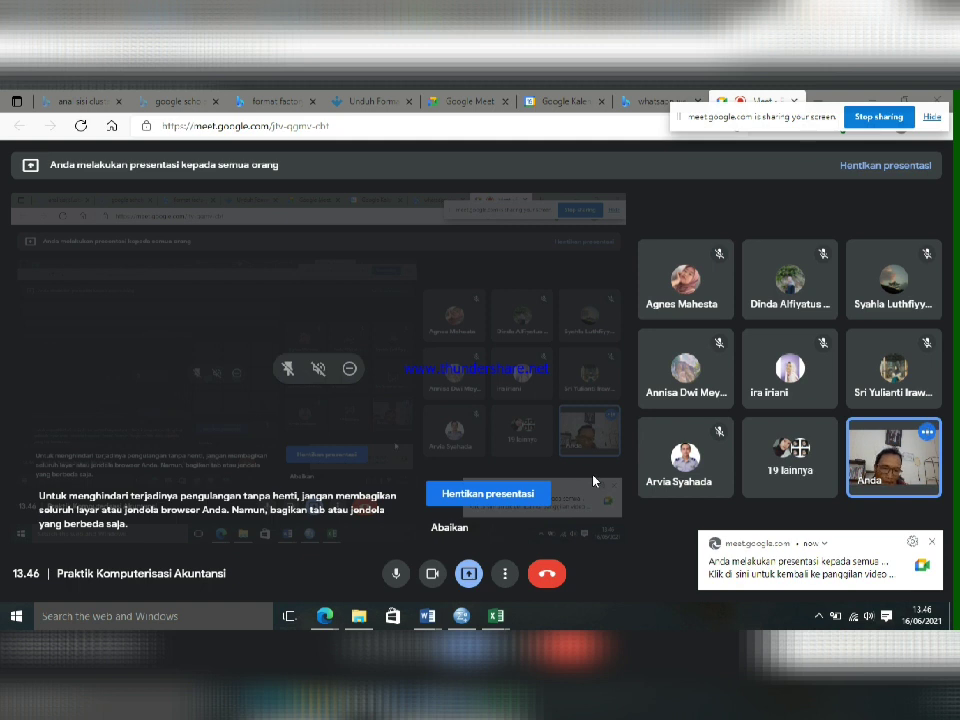
pyautogui.click(821, 620)
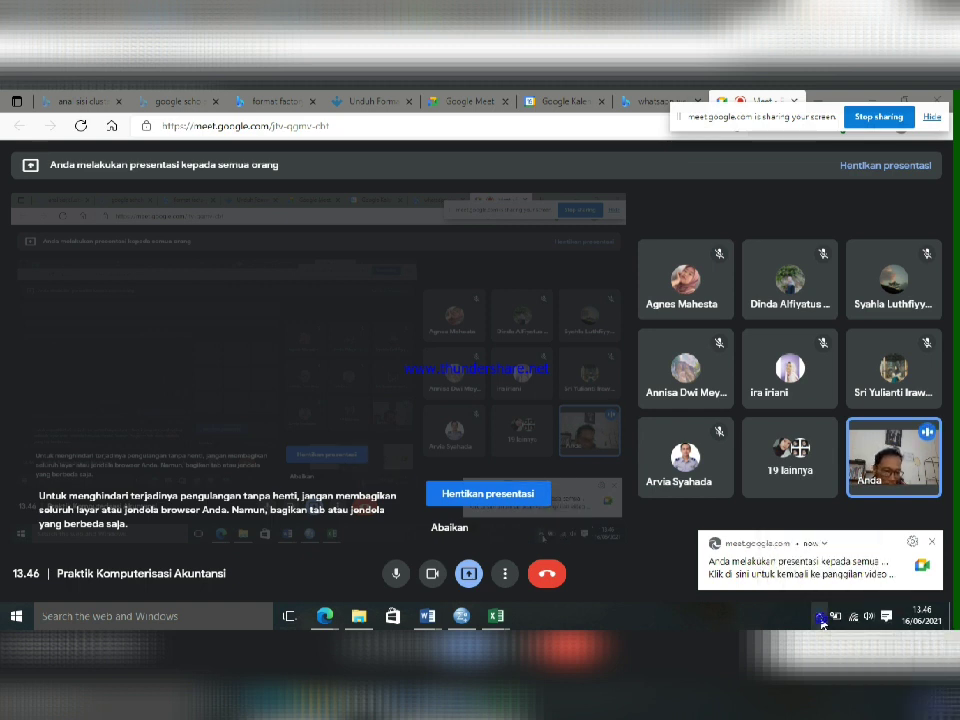
pyautogui.click(810, 534)
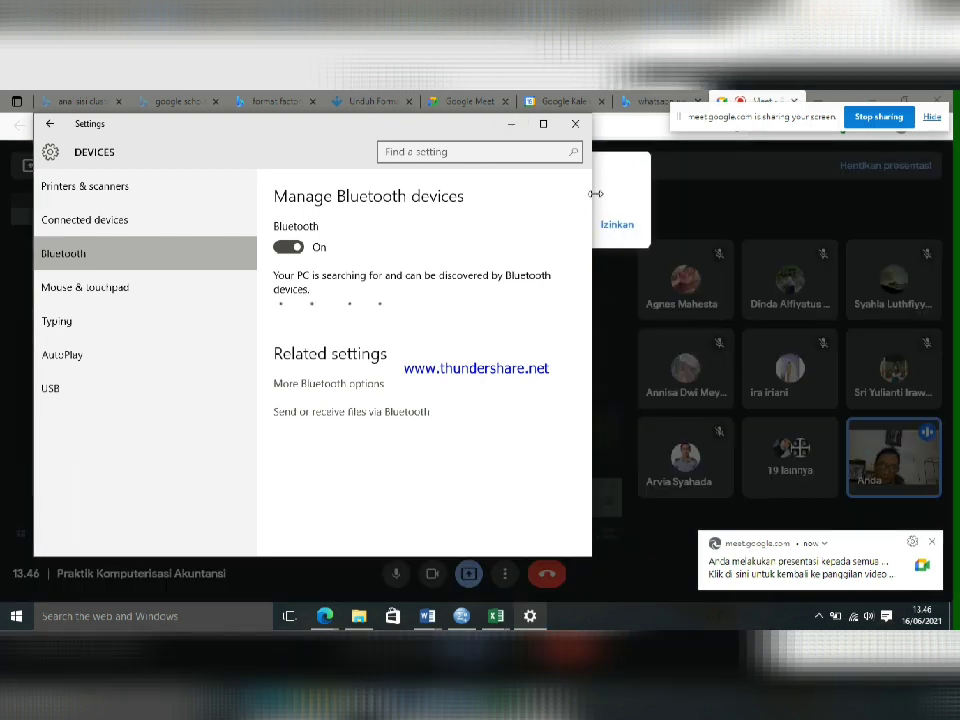
pyautogui.click(514, 125)
# Admit the participant asking to join the Meet call and return to the Excel workbook.
pyautogui.click(604, 225)
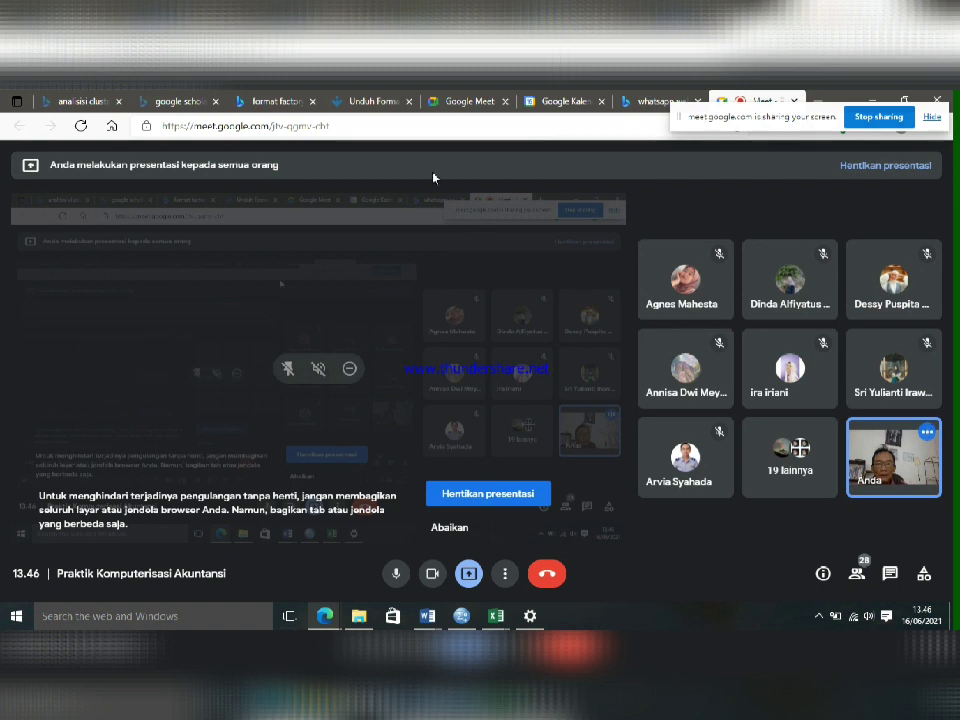
pyautogui.moveTo(496, 616)
pyautogui.click(556, 582)
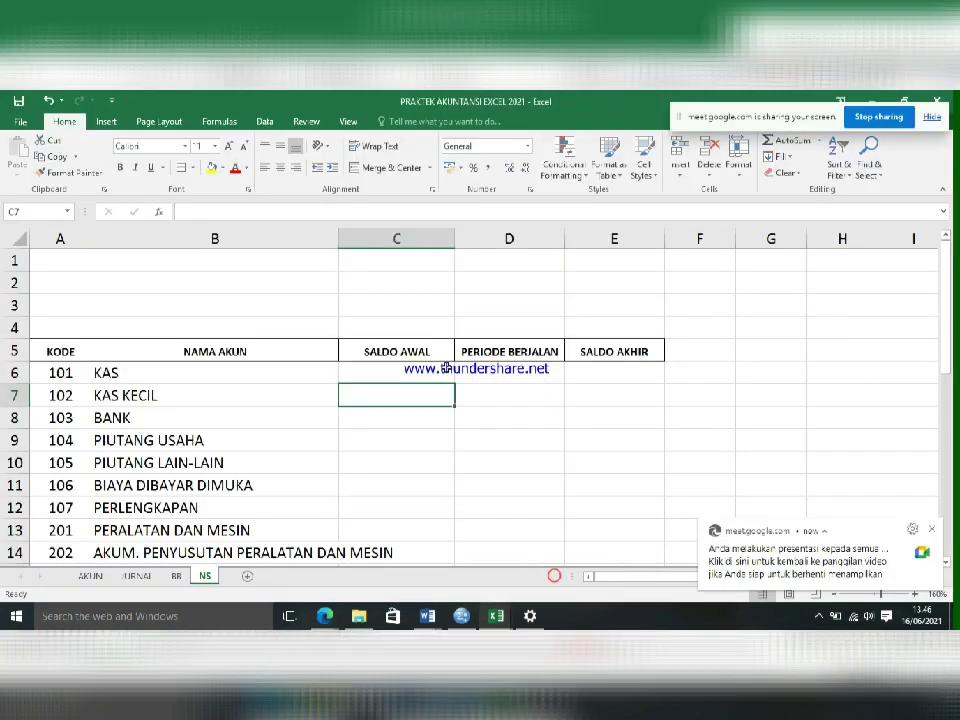
# Begin the SALDO AWAL formula for KAS in C6 of the NS sheet with =IF(A6="";"";.
pyautogui.click(421, 366)
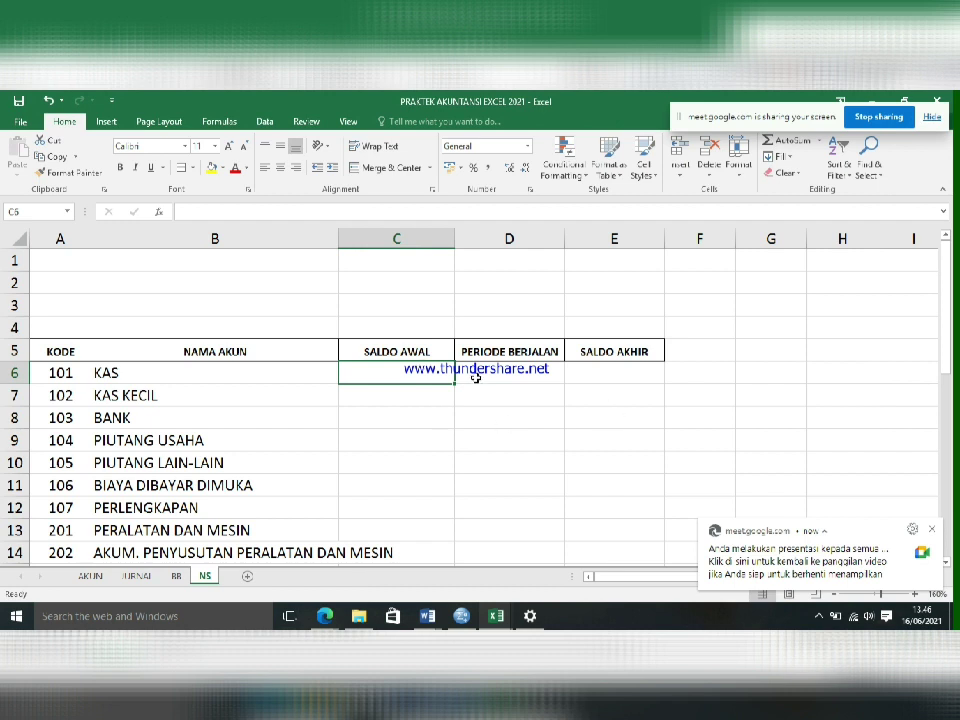
pyautogui.scroll(2, 429, 380)
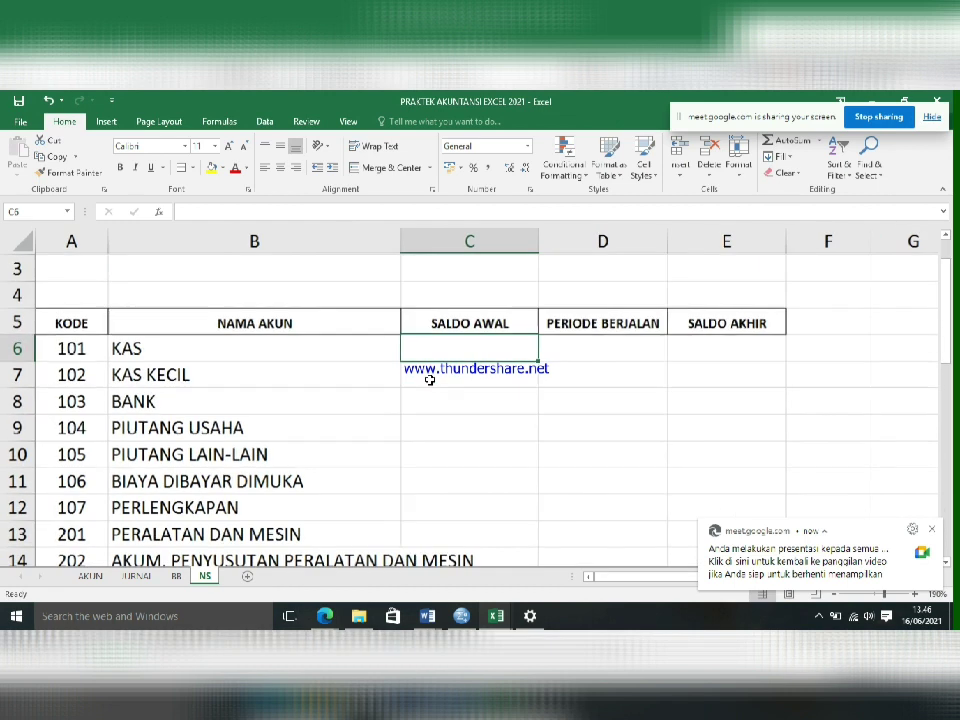
pyautogui.write('=IF(')
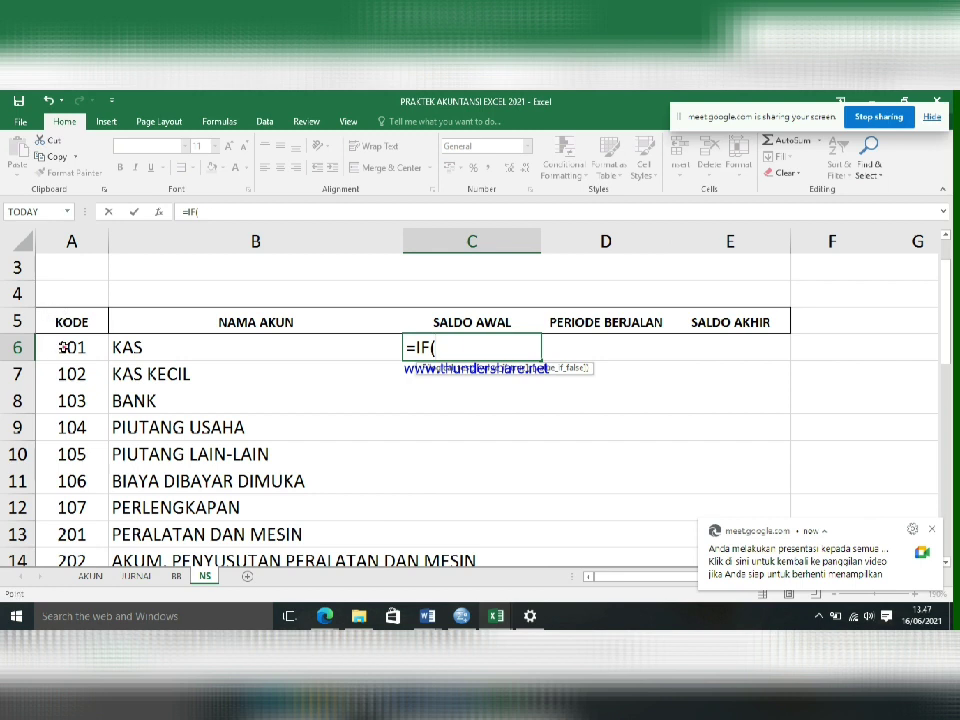
pyautogui.click(63, 347)
pyautogui.write('=')
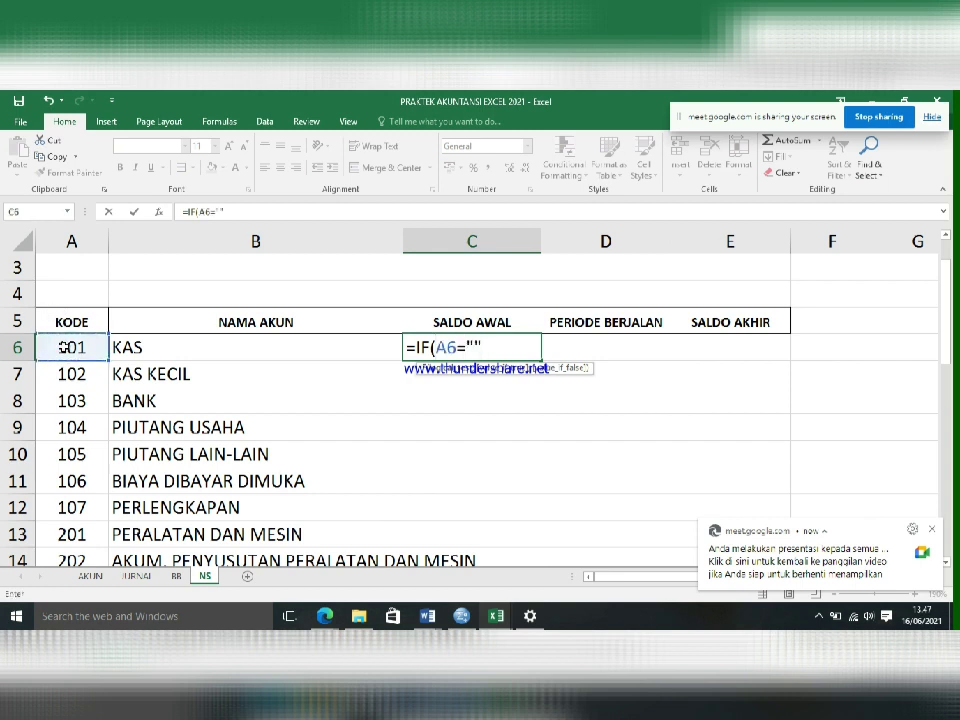
pyautogui.write('"";')
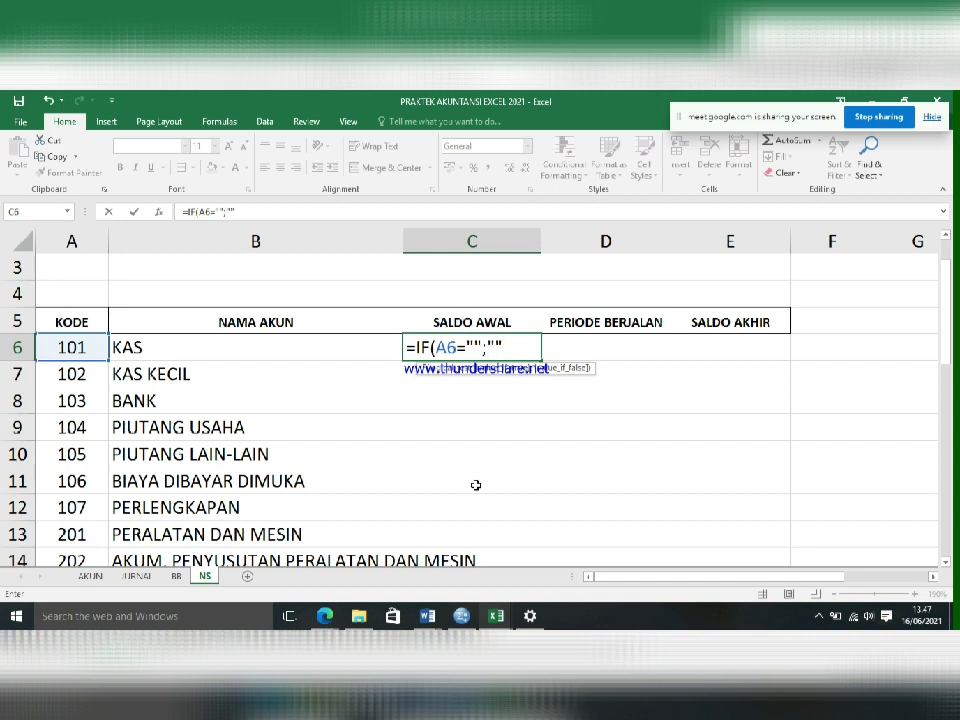
pyautogui.write(';')
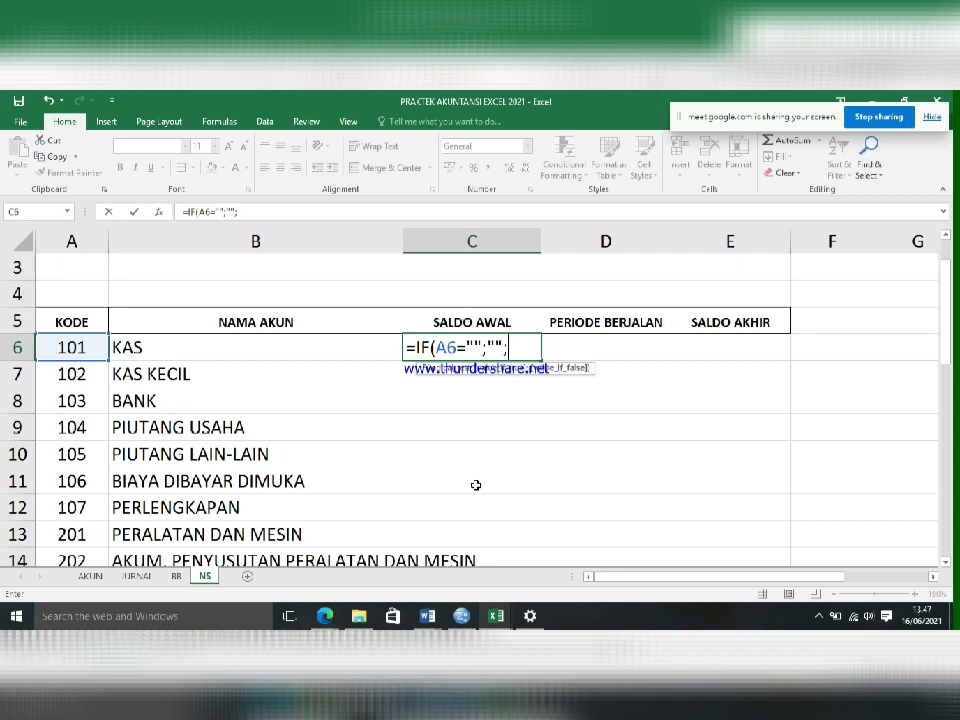
# Add a VLOOKUP as the formula's value-if-false argument, with A6 as the lookup value.
pyautogui.write('vLOO')
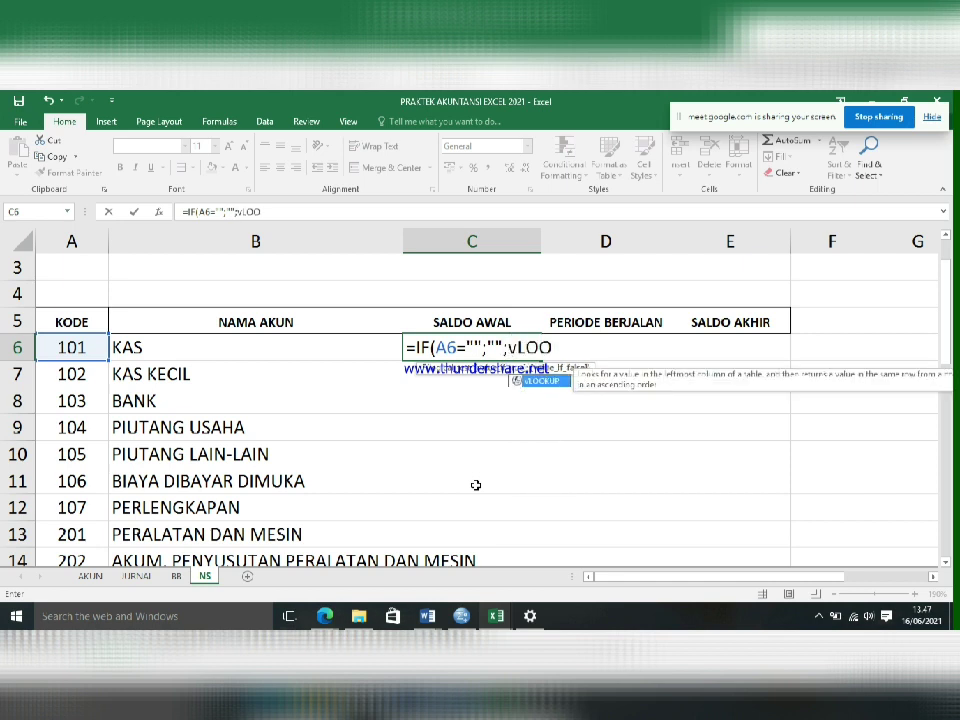
pyautogui.press('BackSpace')
pyautogui.press('BackSpace')
pyautogui.write('Vl')
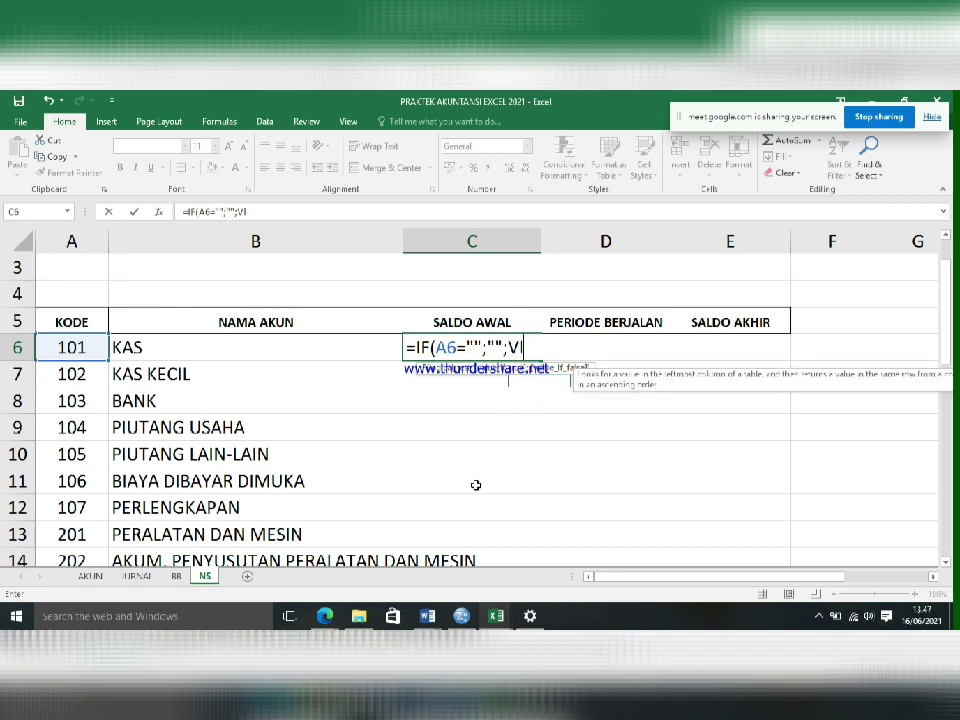
pyautogui.write('ookup')
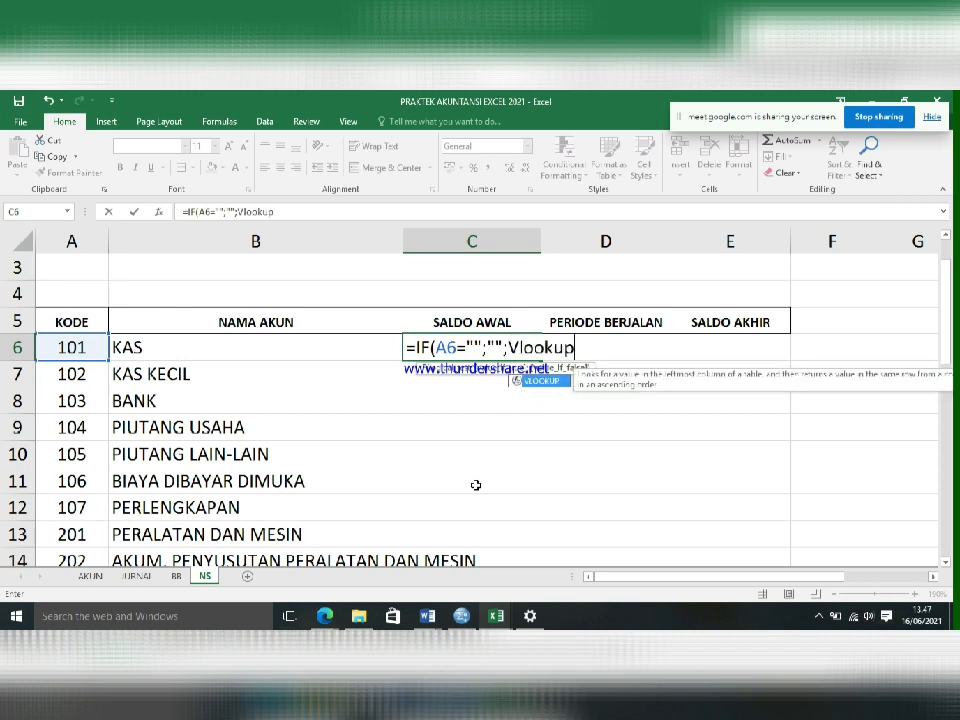
pyautogui.write('(')
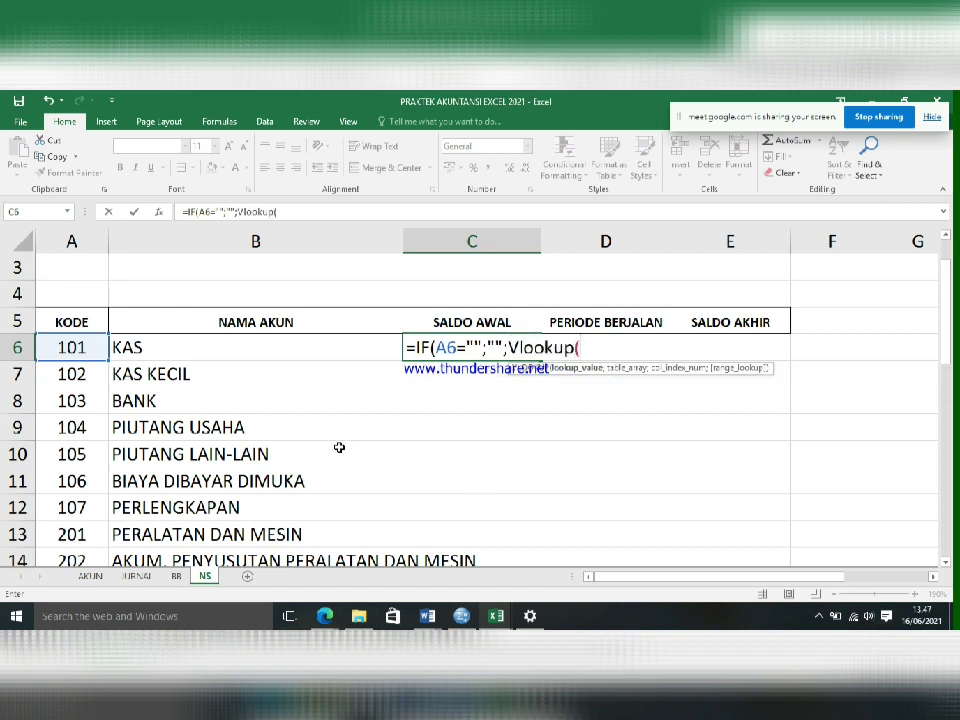
pyautogui.click(83, 350)
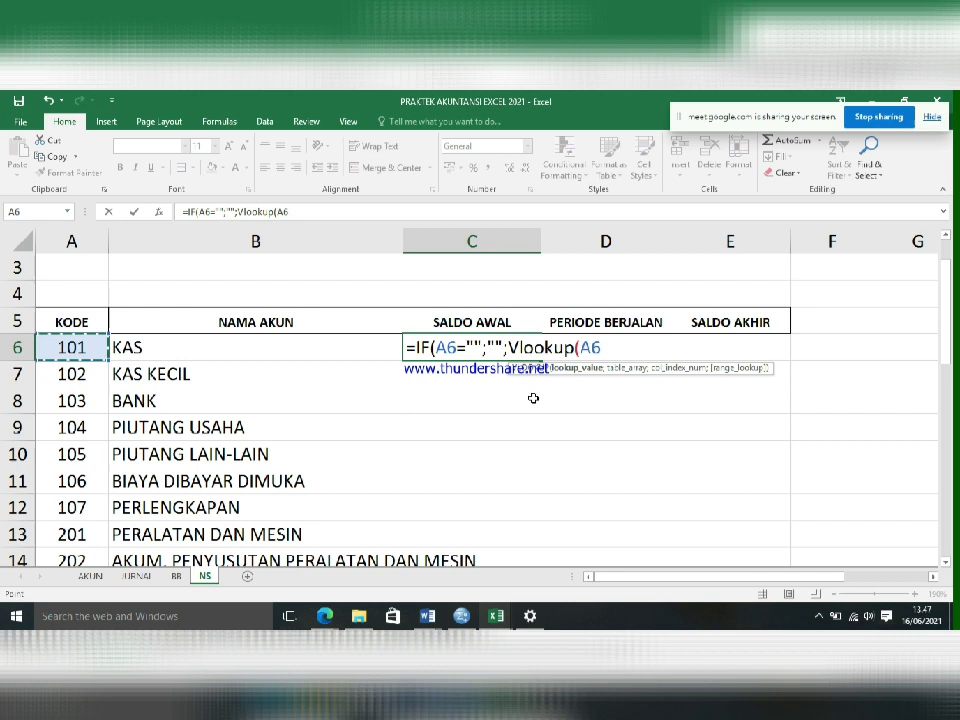
pyautogui.click(621, 343)
pyautogui.write(';')
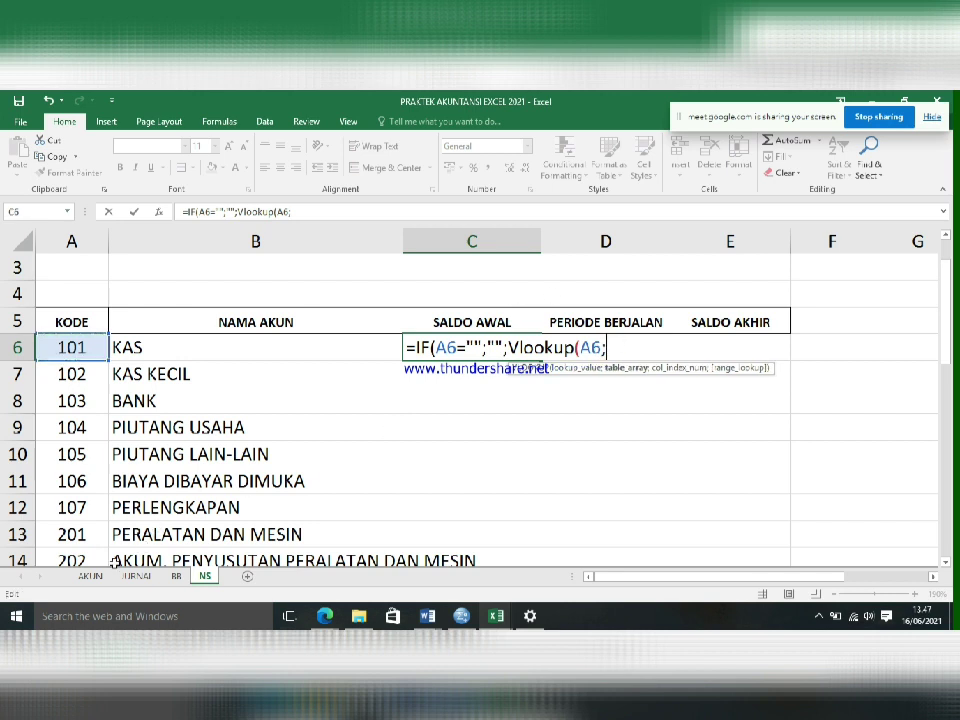
# Complete the VLOOKUP with the named table AKUN and column index 4, and enter the formula in C6.
pyautogui.click(99, 577)
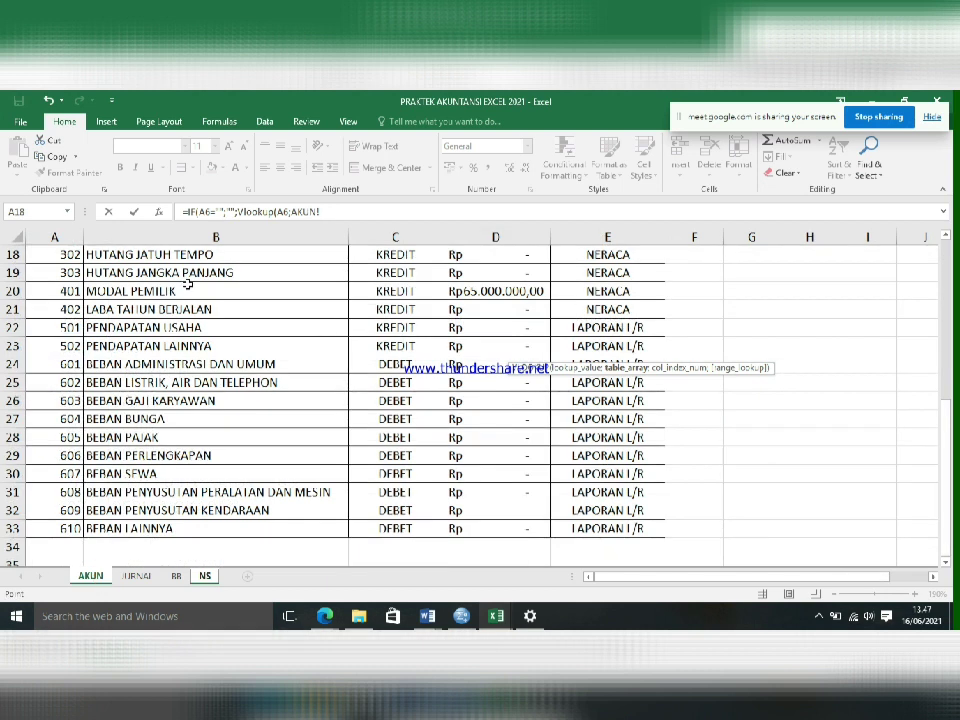
pyautogui.click(324, 213)
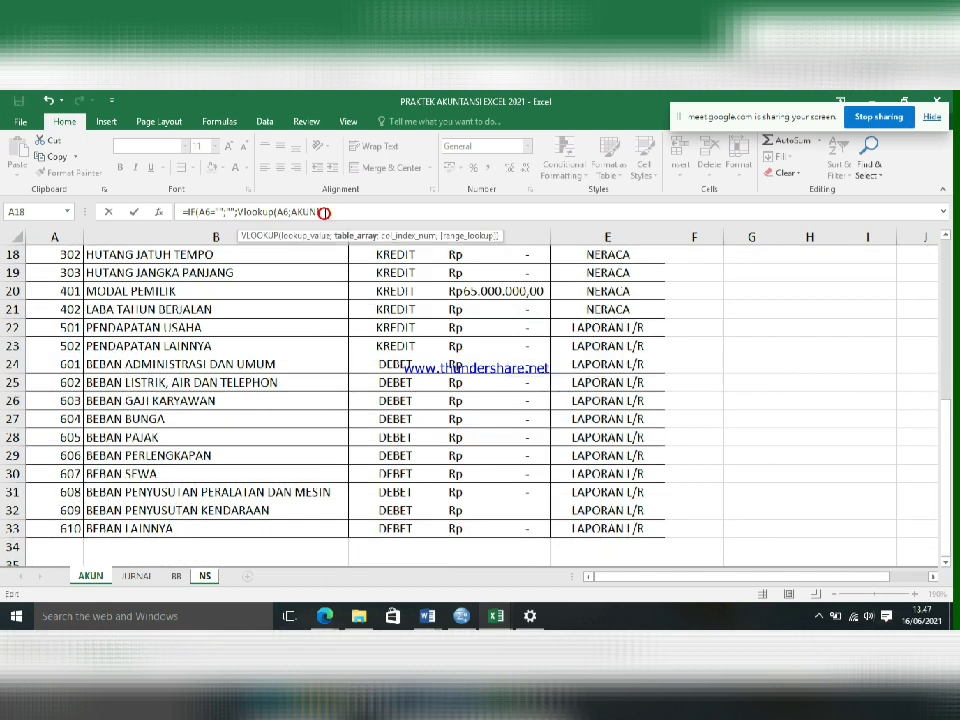
pyautogui.hotkey('ctrl', 'a')
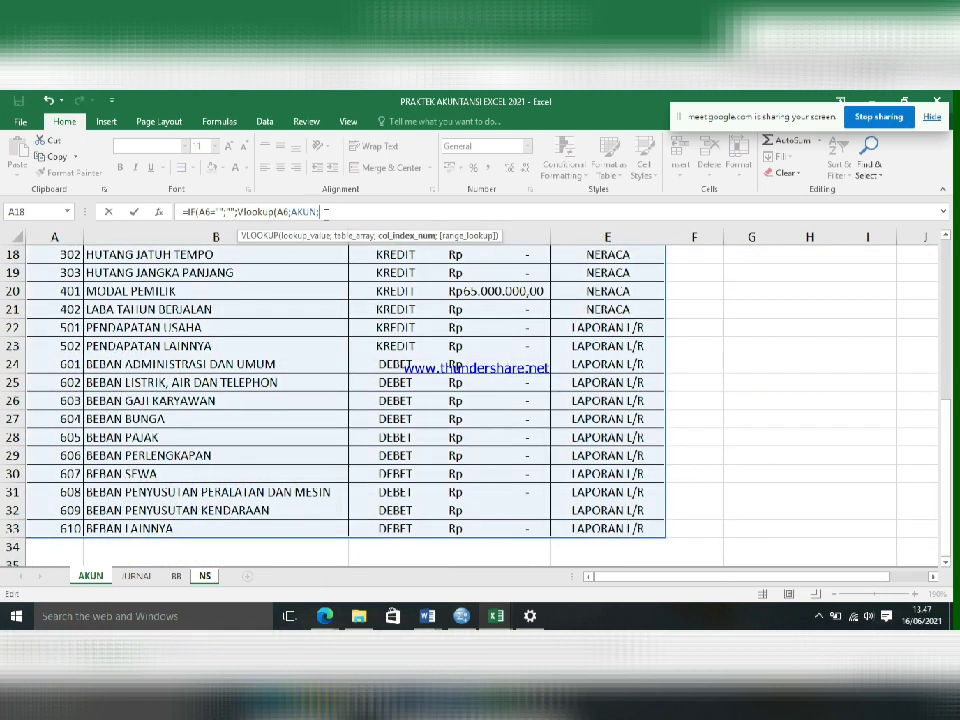
pyautogui.scroll(5, 150, 375)
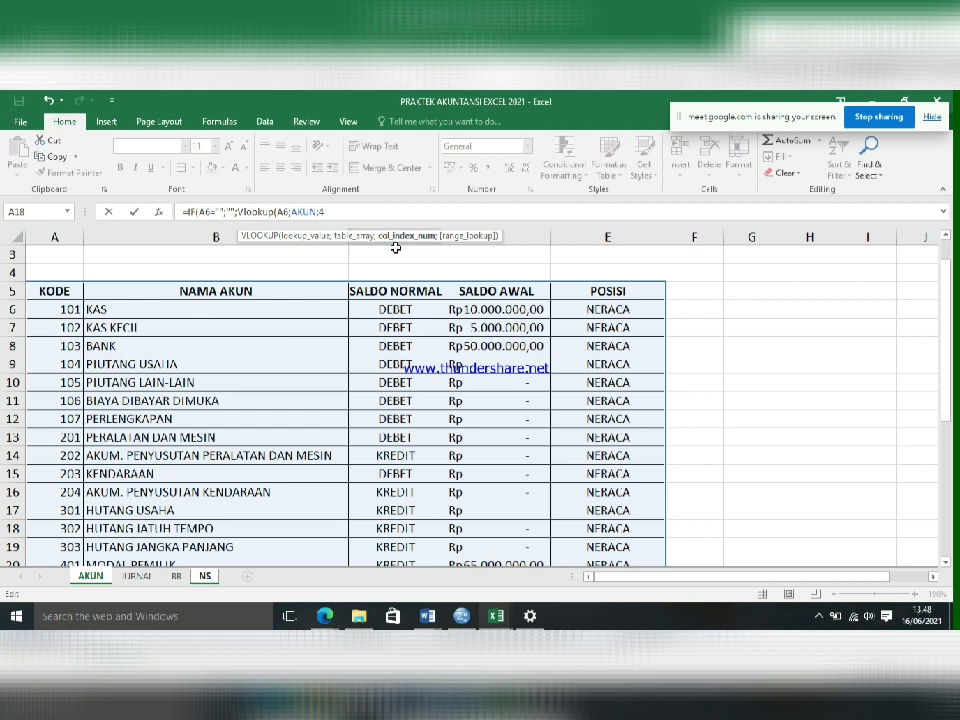
pyautogui.write(')')
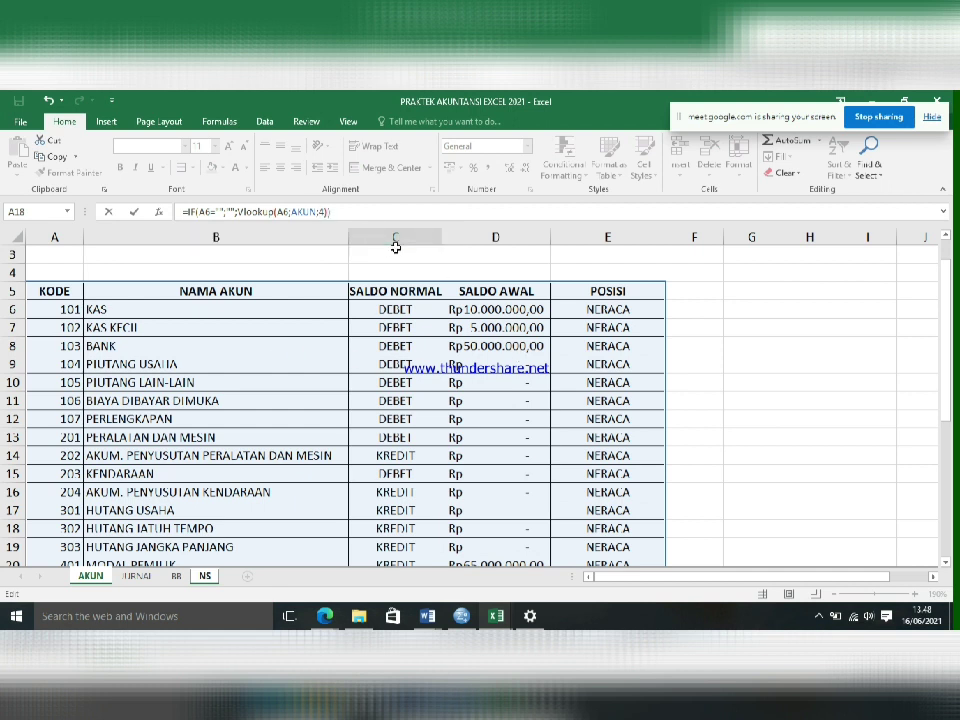
pyautogui.press('Return')
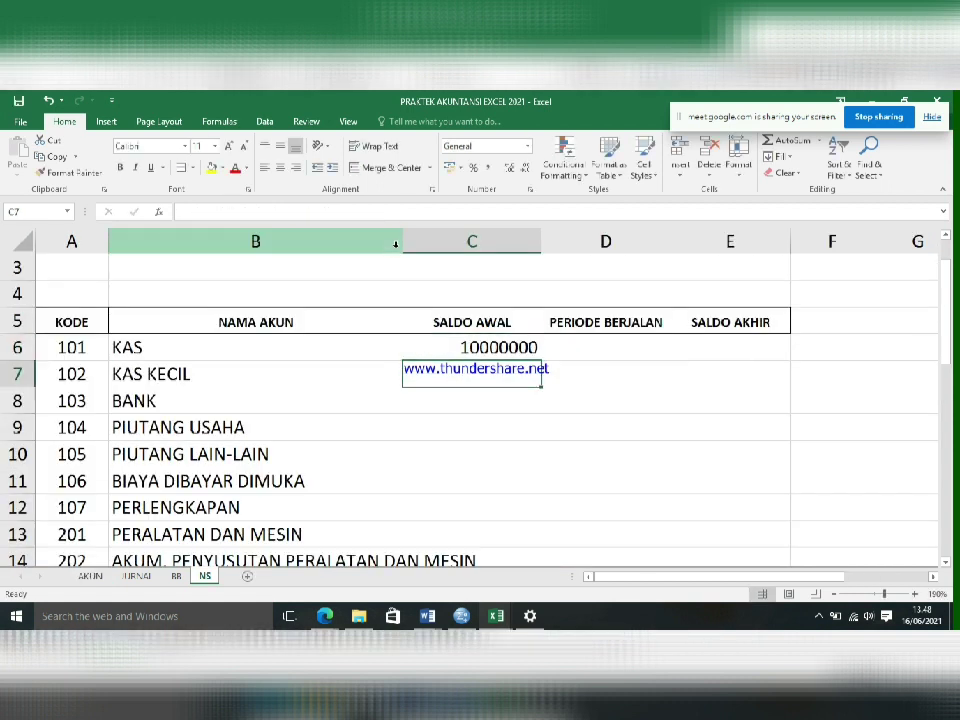
# Apply the comma accounting number format without decimals to the whole SALDO AWAL column C.
pyautogui.click(424, 347)
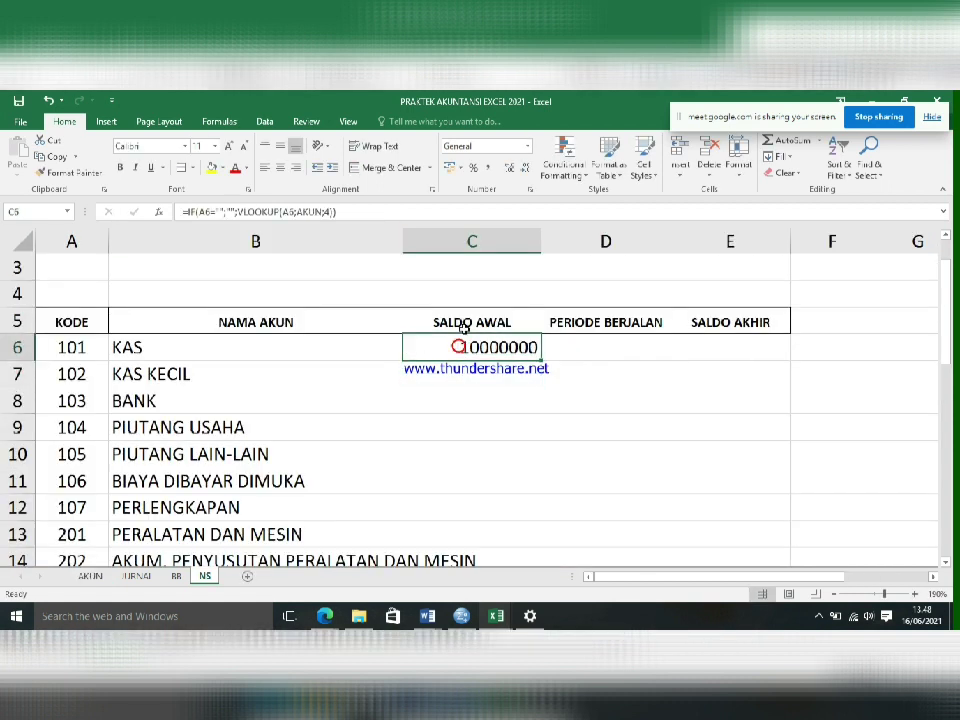
pyautogui.click(487, 168)
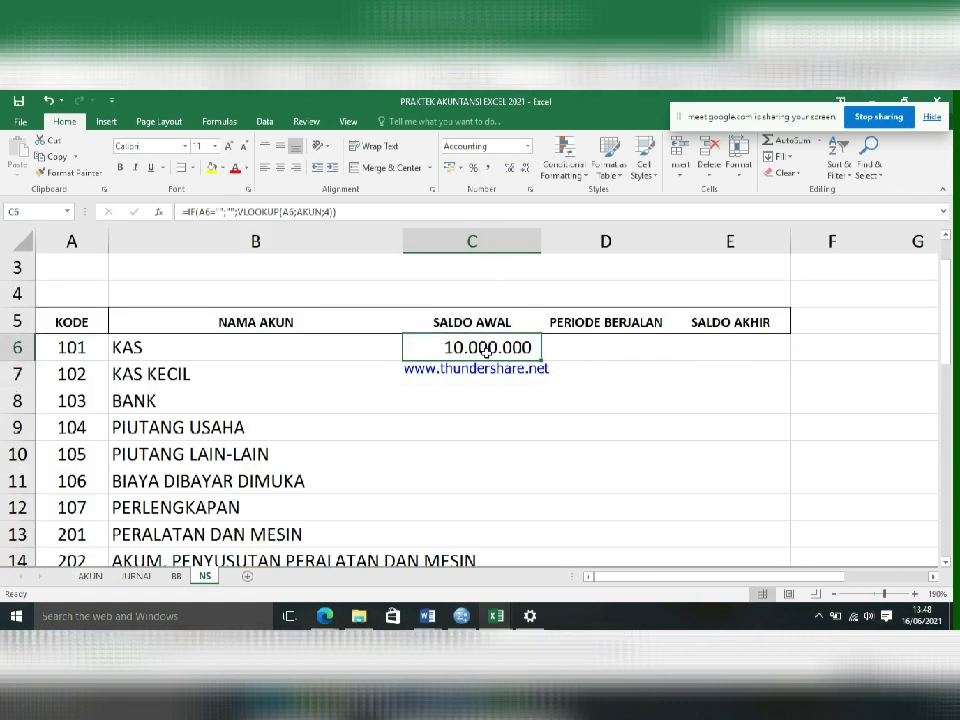
pyautogui.click(483, 243)
pyautogui.click(489, 168)
# Fill the C6 formula down the SALDO AWAL column through C33.
pyautogui.click(471, 363)
pyautogui.click(474, 347)
pyautogui.moveTo(541, 359); pyautogui.dragTo(516, 520)
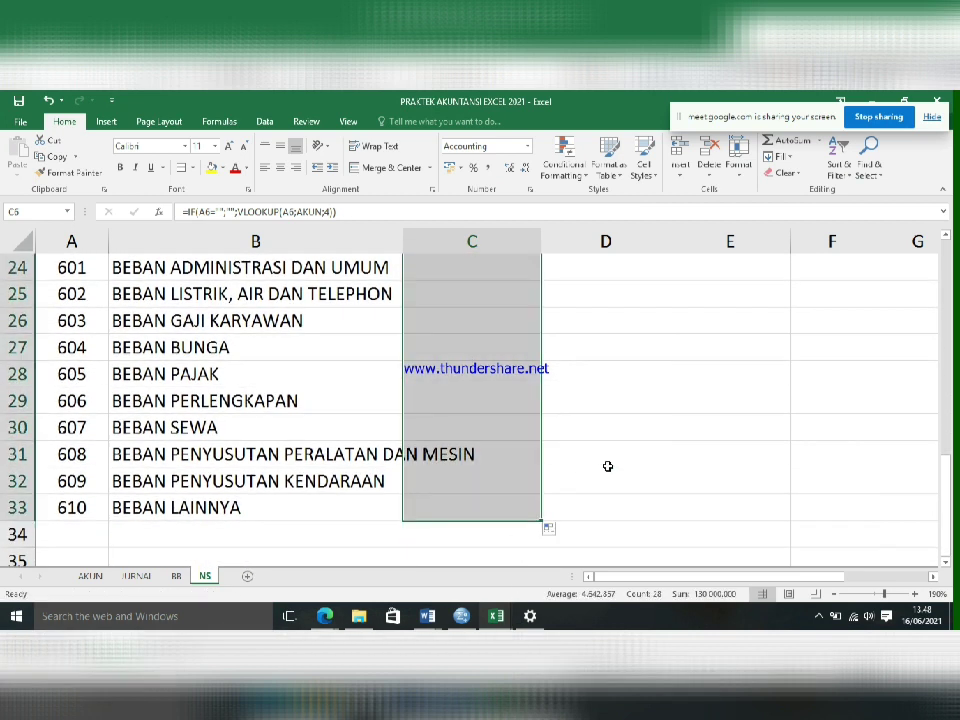
pyautogui.scroll(7, 609, 465)
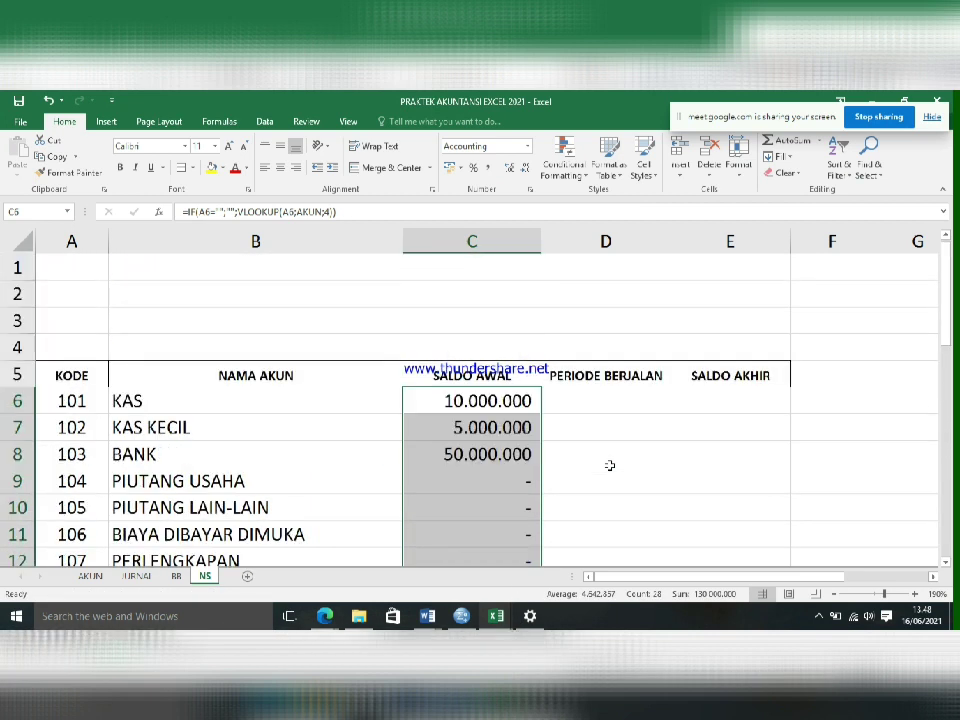
# Switch to the Meet call, admit both waiting participants, and go back to the Excel workbook.
pyautogui.moveTo(325, 612)
pyautogui.click(307, 556)
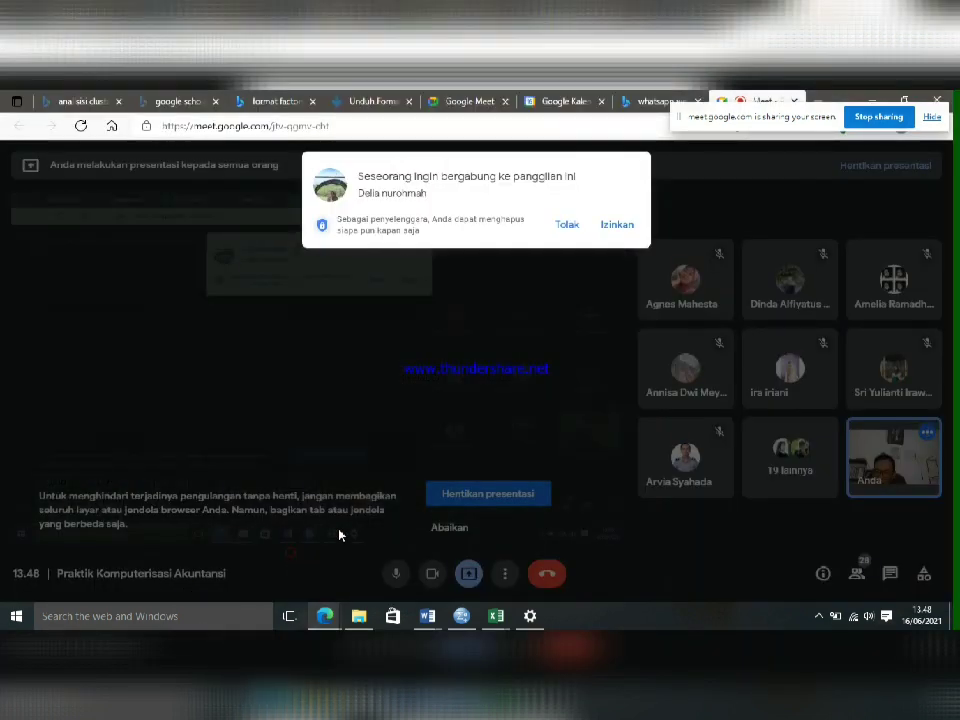
pyautogui.click(604, 230)
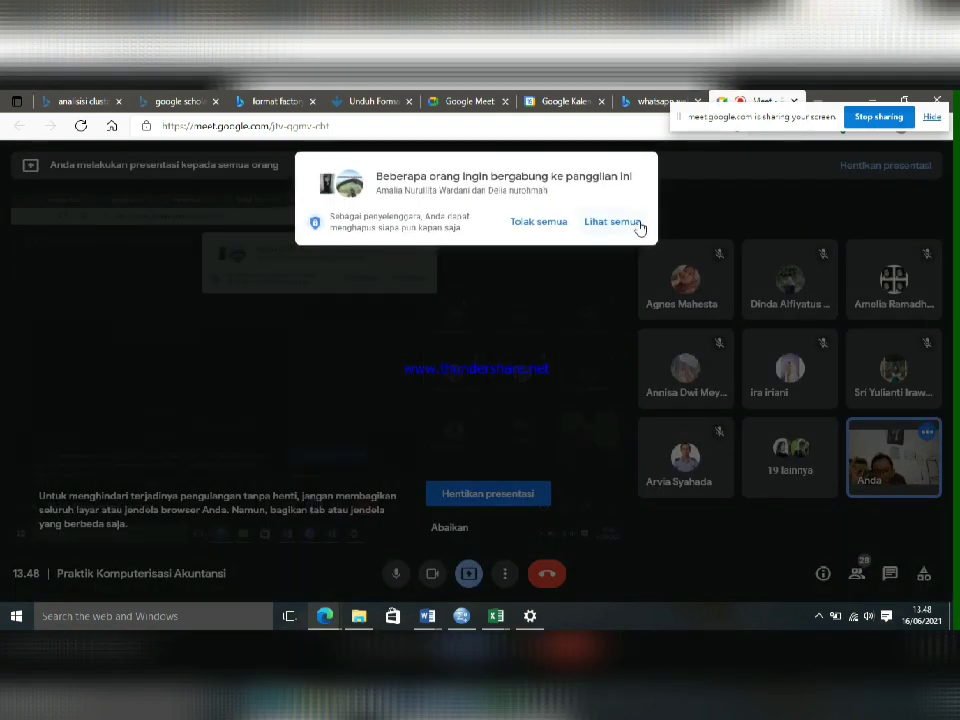
pyautogui.click(636, 222)
pyautogui.click(610, 314)
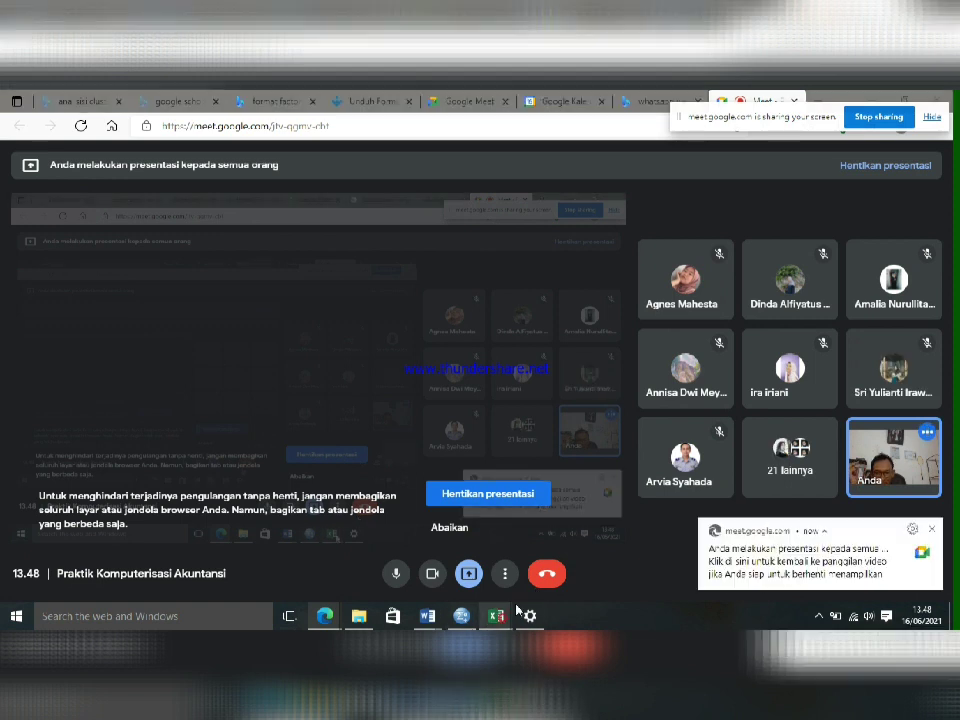
pyautogui.moveTo(496, 616)
pyautogui.click(561, 549)
# Start a SUMIF formula in cell D6 of the PERIODE BERJALAN column on the NS sheet.
pyautogui.click(589, 401)
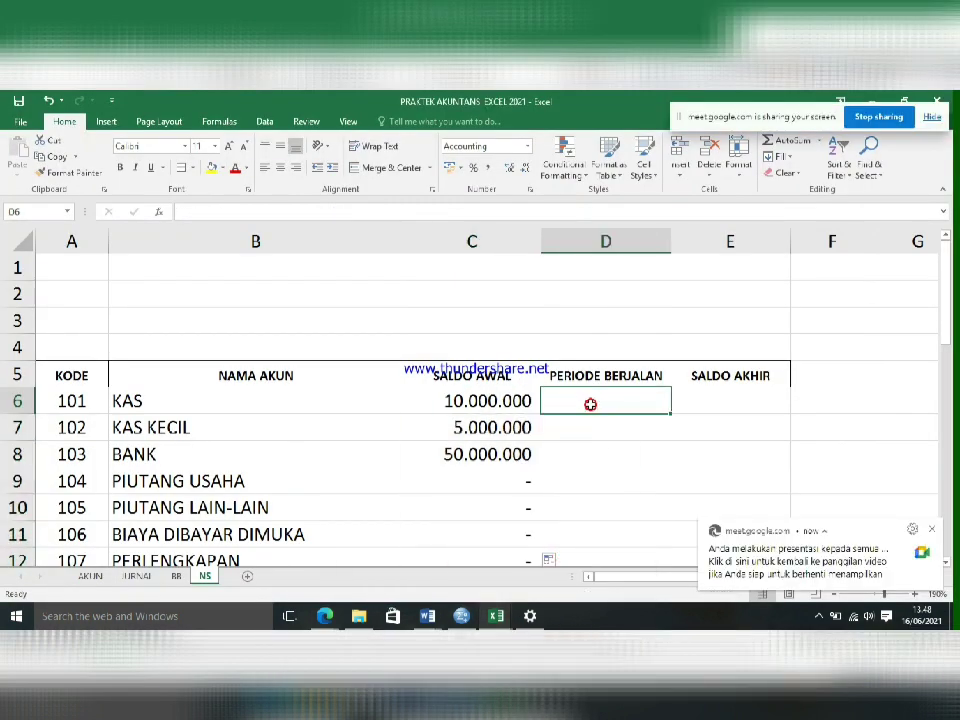
pyautogui.write('=')
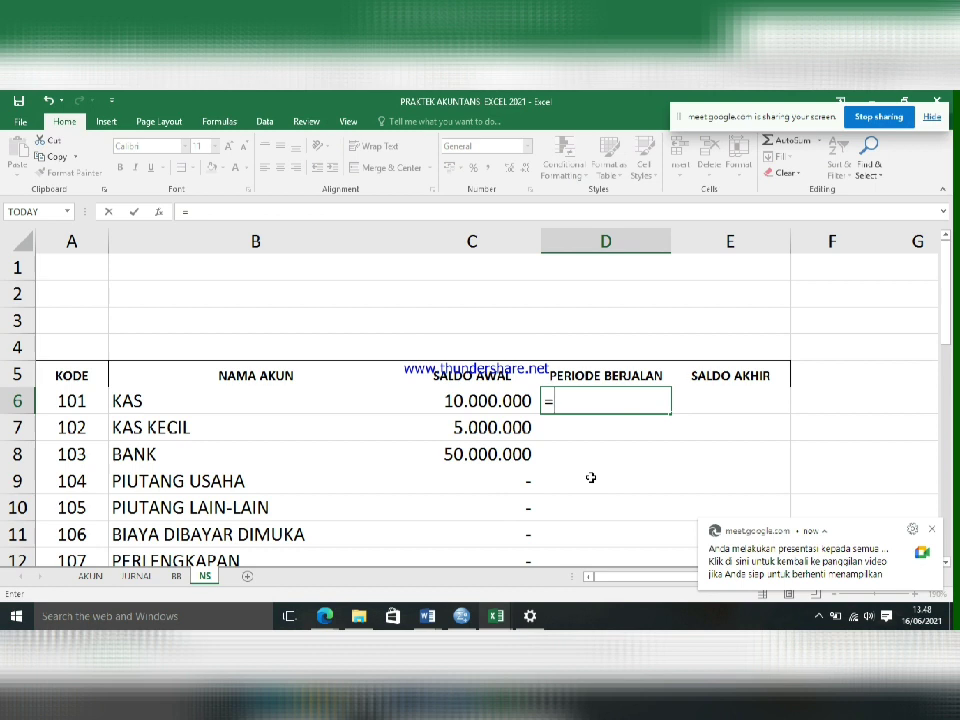
pyautogui.write('sumif')
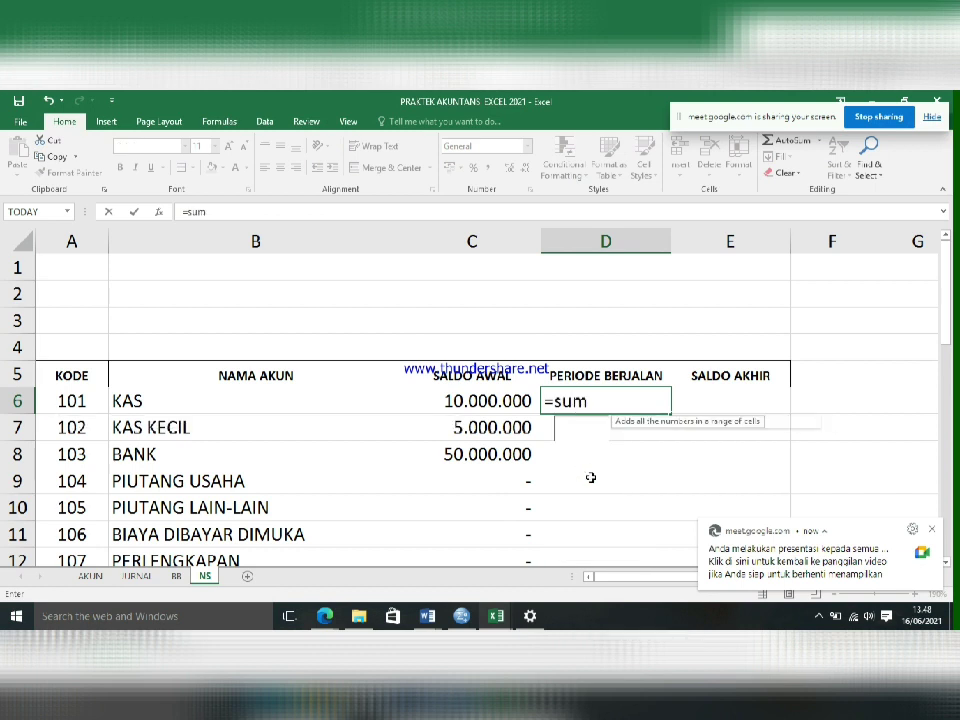
pyautogui.press('BackSpace')
pyautogui.press('BackSpace')
pyautogui.press('BackSpace')
pyautogui.press('BackSpace')
pyautogui.press('BackSpace')
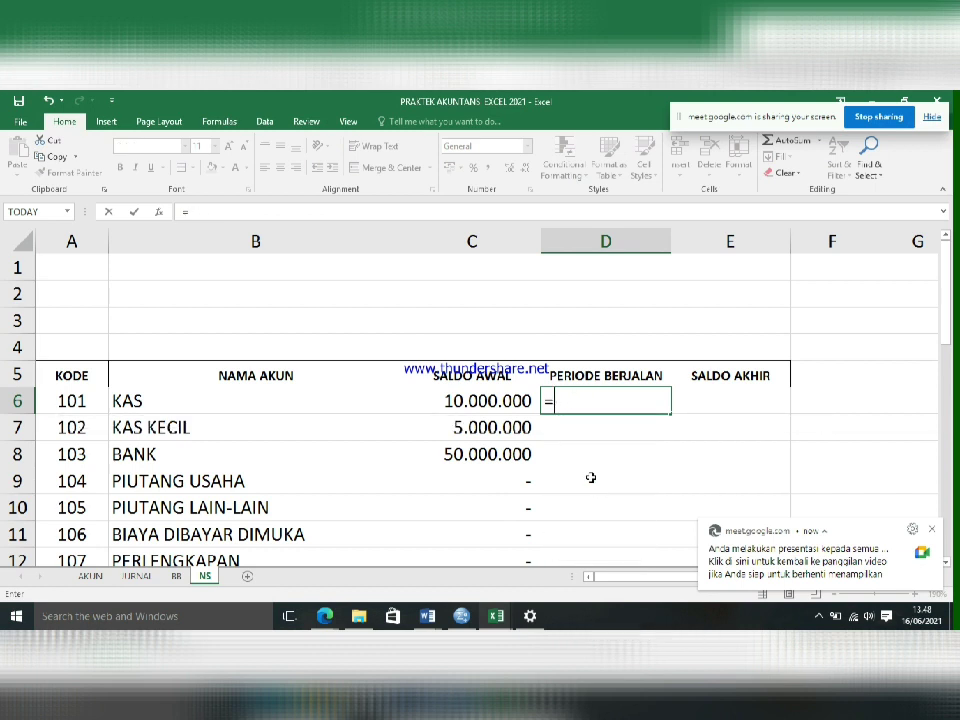
pyautogui.write('SUMIF')
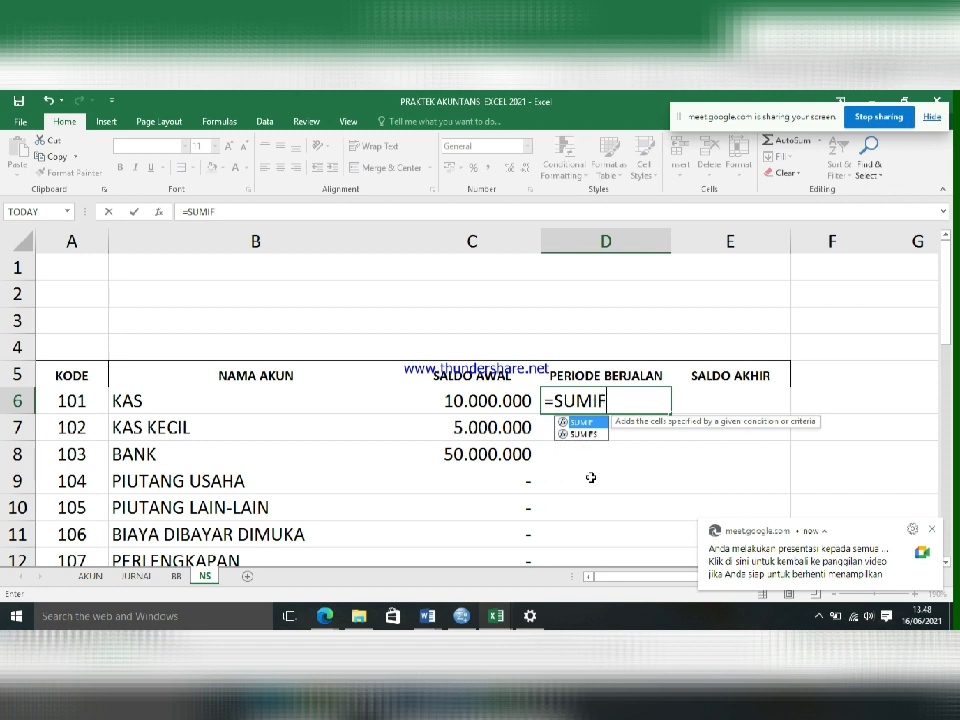
# Set the SUMIF range to the debit account names as the absolute reference JURNAL!$E$6:$E$105.
pyautogui.write('(JURNAL!E6:E105')
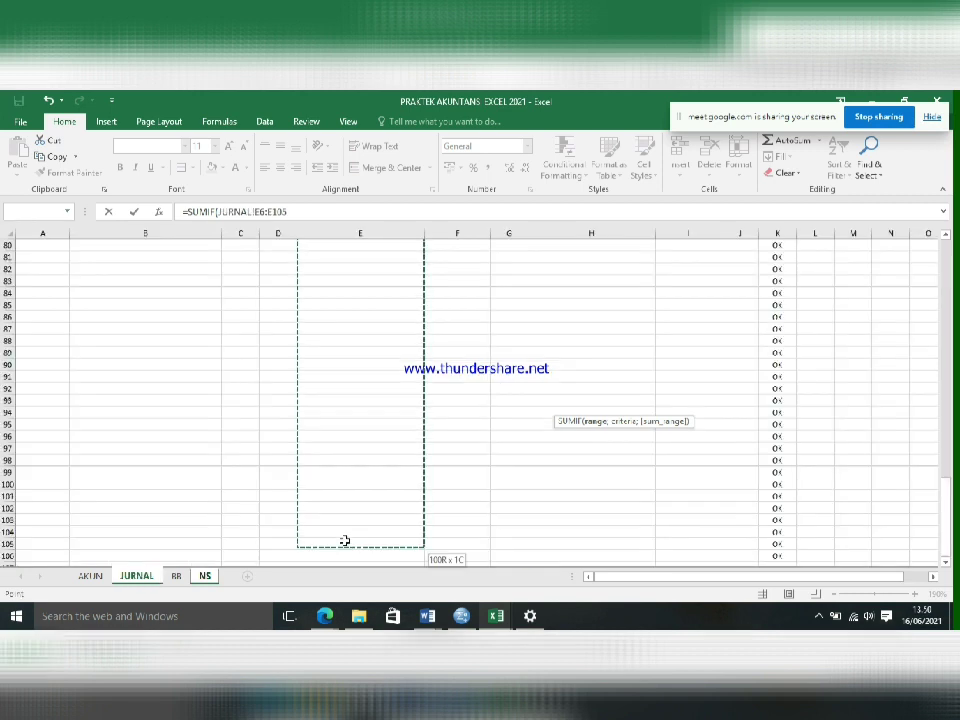
pyautogui.scroll(10, 340, 540)
pyautogui.scroll(16, 340, 540)
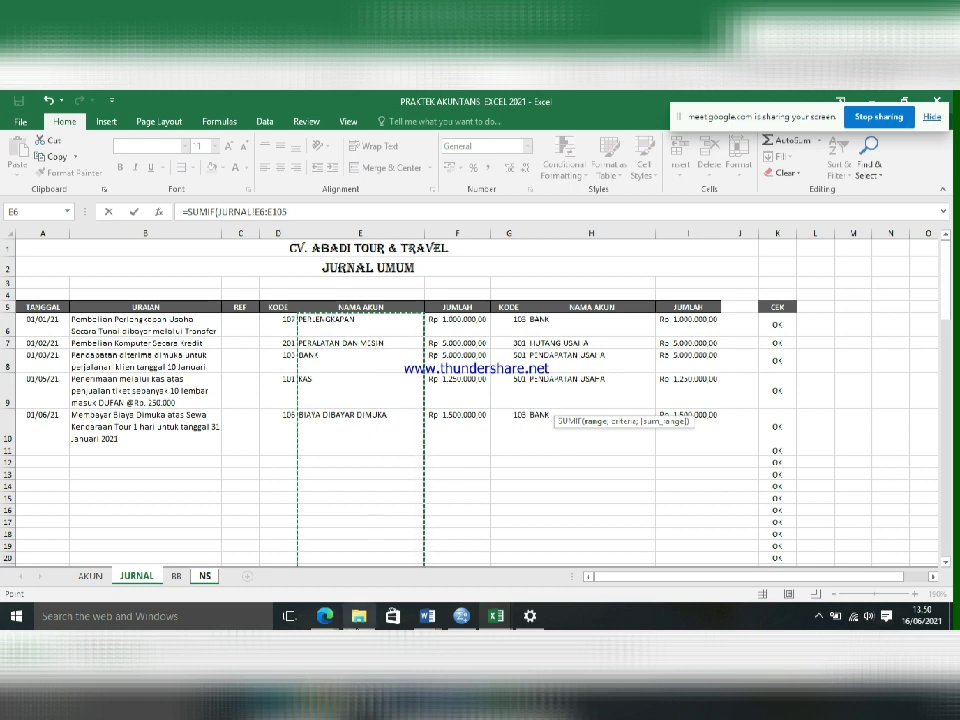
pyautogui.moveTo(359, 616)
pyautogui.moveTo(360, 505)
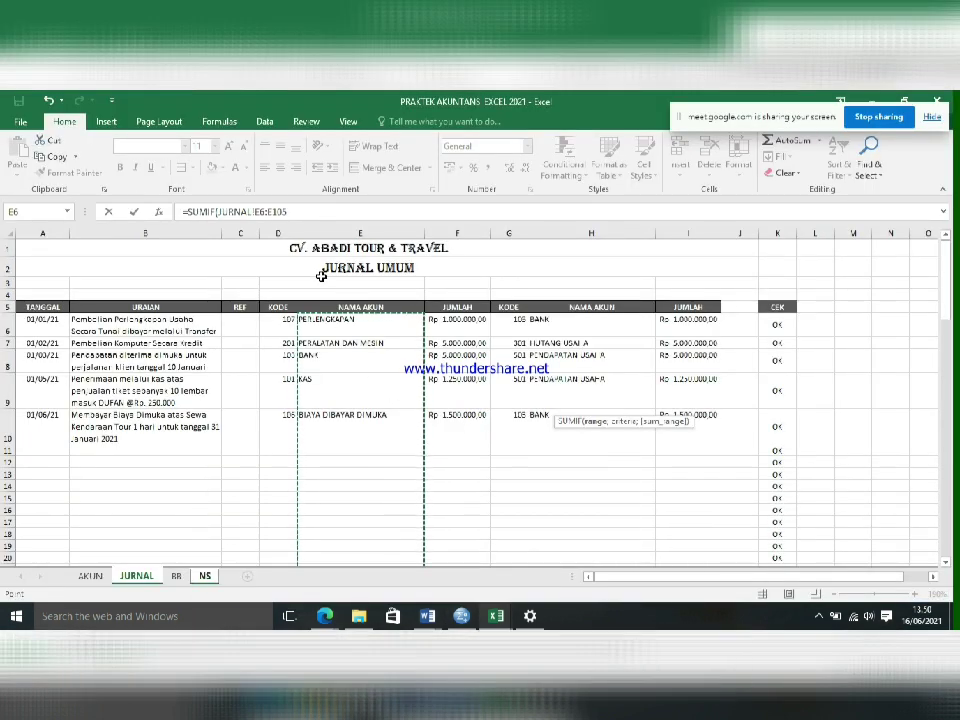
pyautogui.press('F4')
pyautogui.click(316, 212)
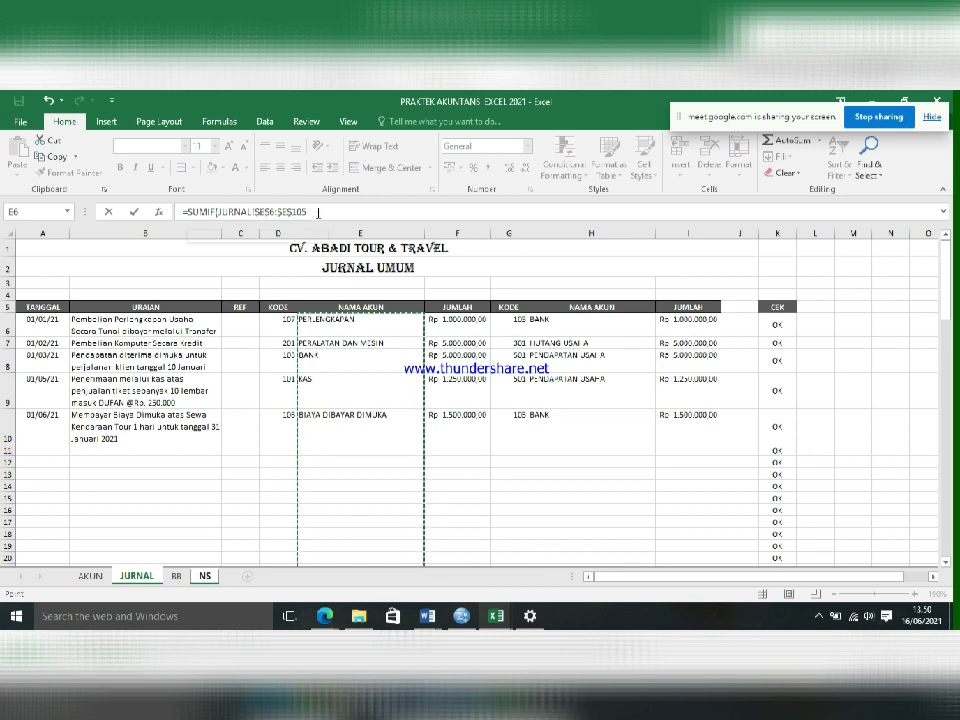
pyautogui.write(';')
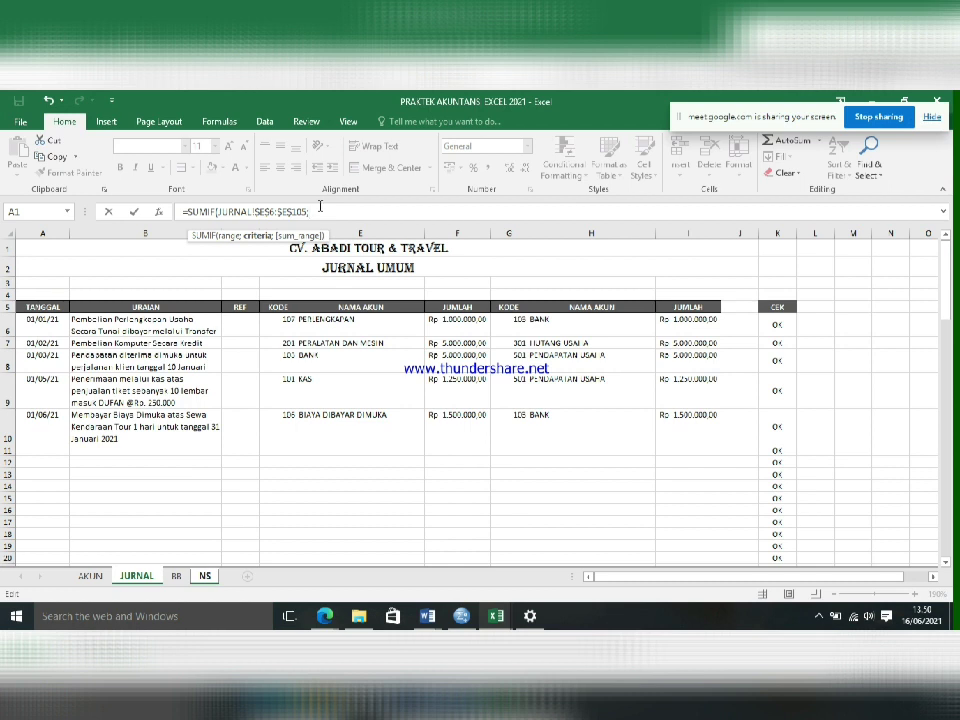
# Complete the SUMIF with criteria NS!B6 and sum range JURNAL!$F$6:$F$105, and enter the formula in D6.
pyautogui.click(205, 577)
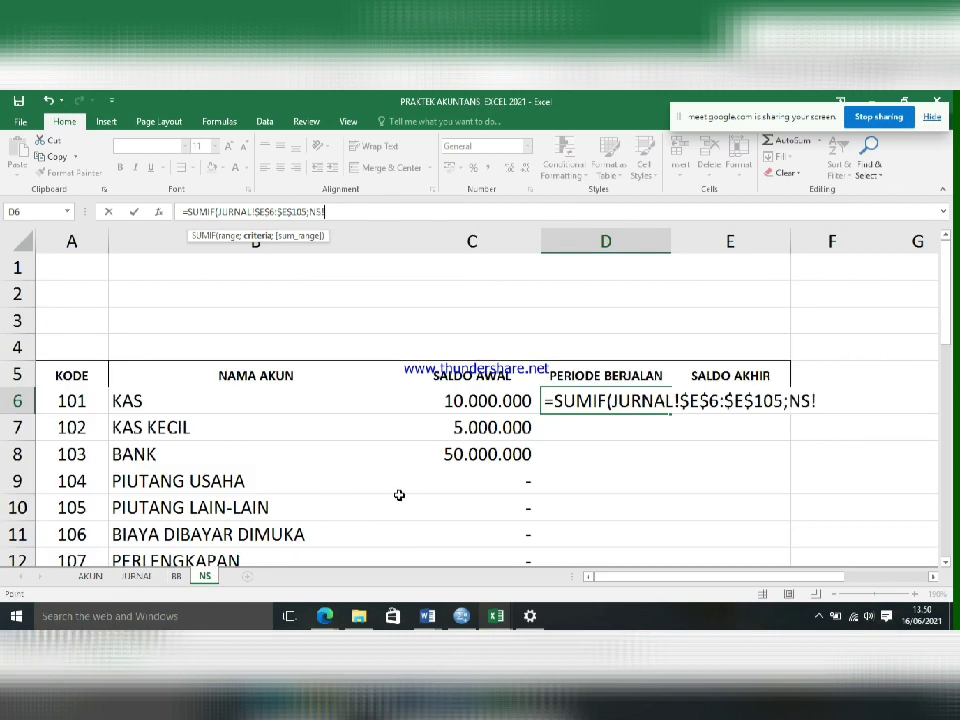
pyautogui.click(134, 400)
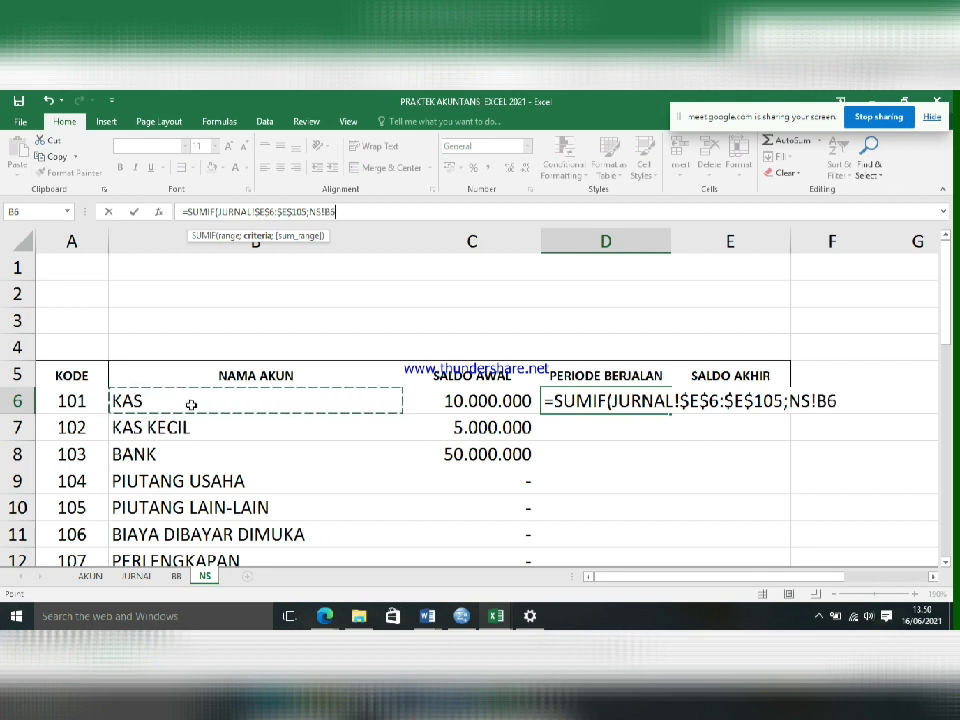
pyautogui.write(';')
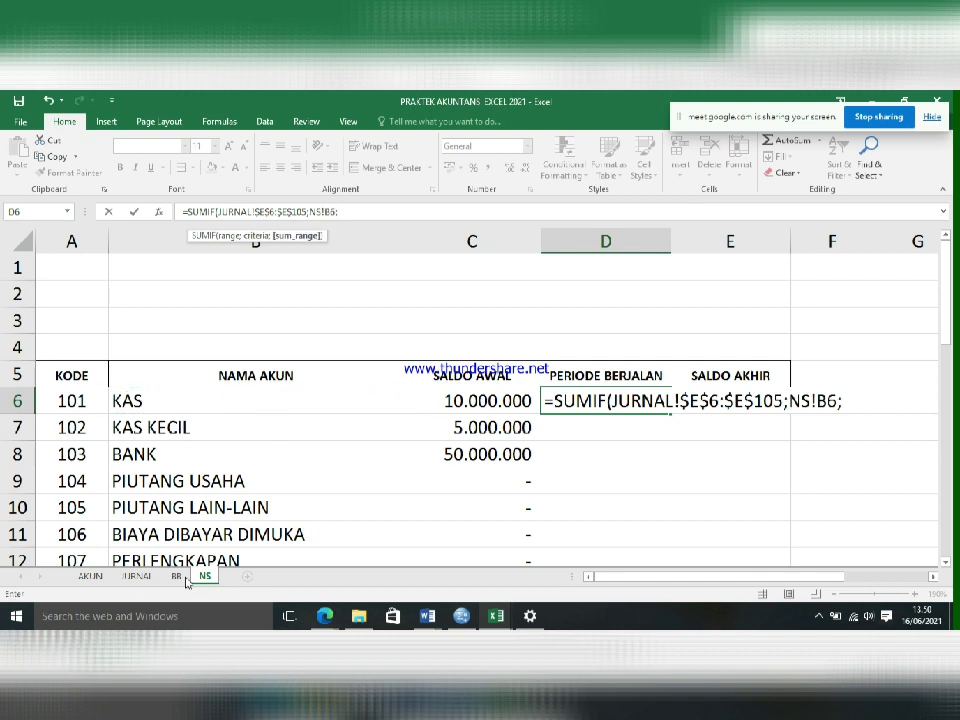
pyautogui.click(139, 578)
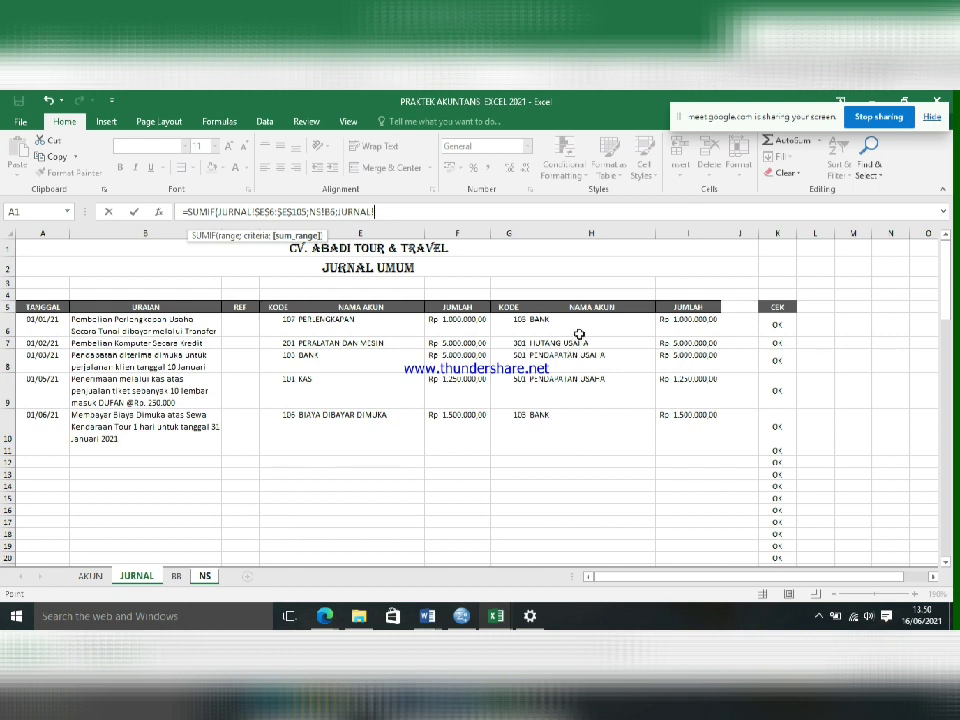
pyautogui.moveTo(447, 321); pyautogui.dragTo(450, 542)
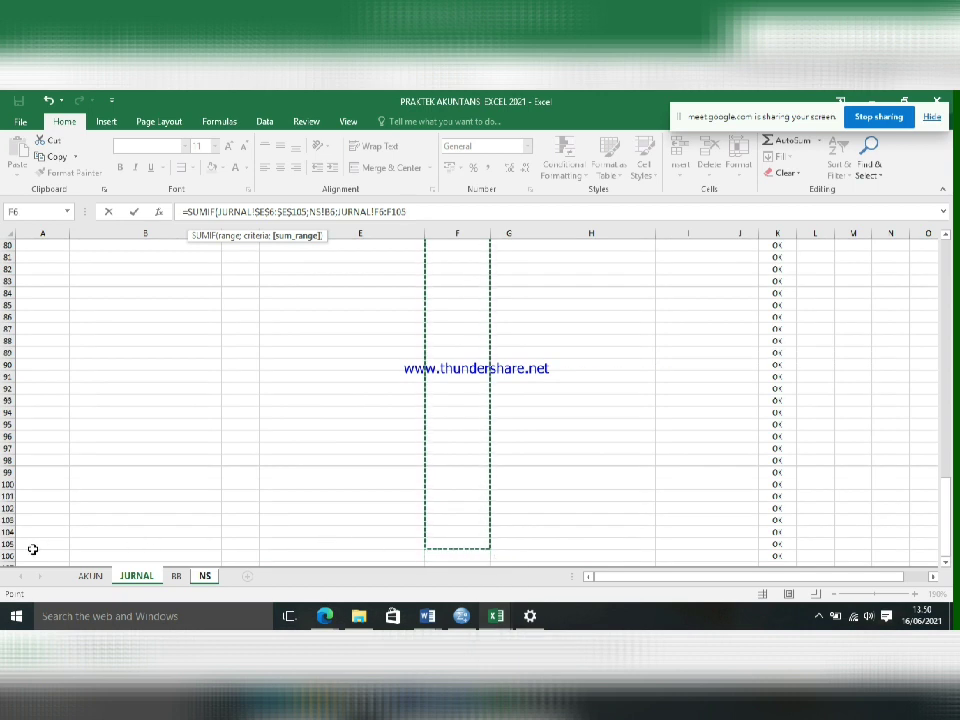
pyautogui.press('F4')
pyautogui.write(')')
pyautogui.press('Return')
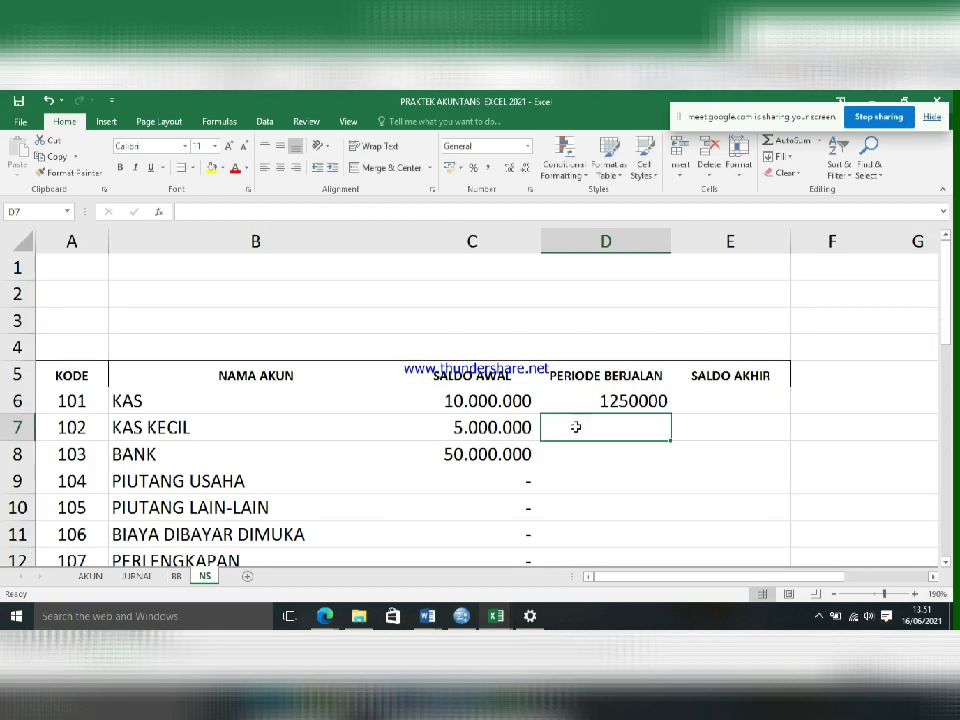
# Apply the comma accounting number format without decimals to the whole PERIODE BERJALAN column D.
pyautogui.click(553, 240)
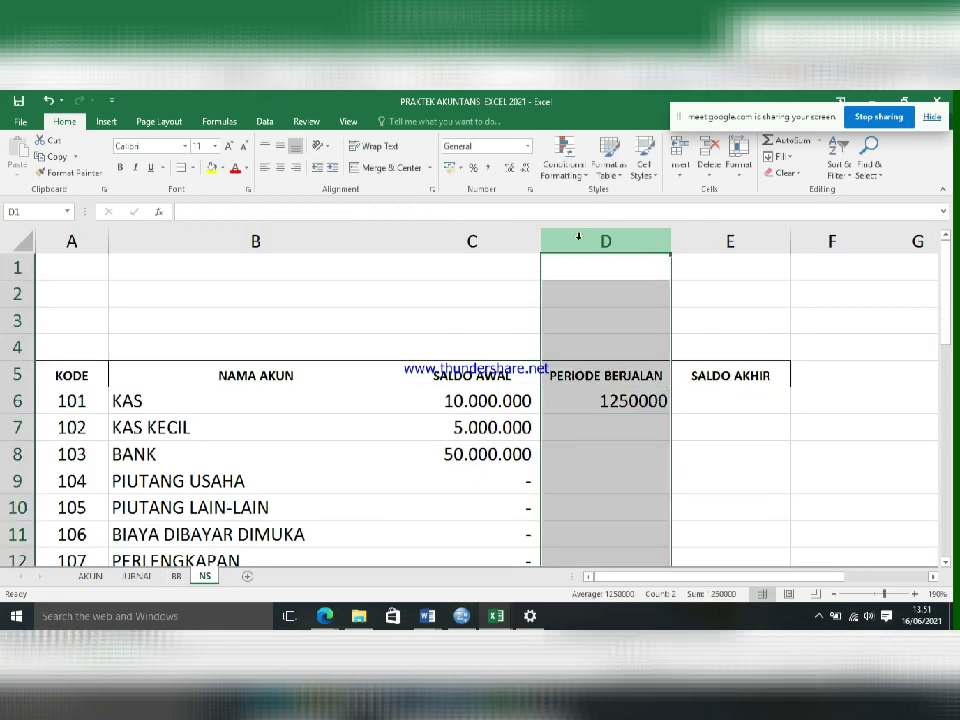
pyautogui.click(489, 168)
pyautogui.click(583, 403)
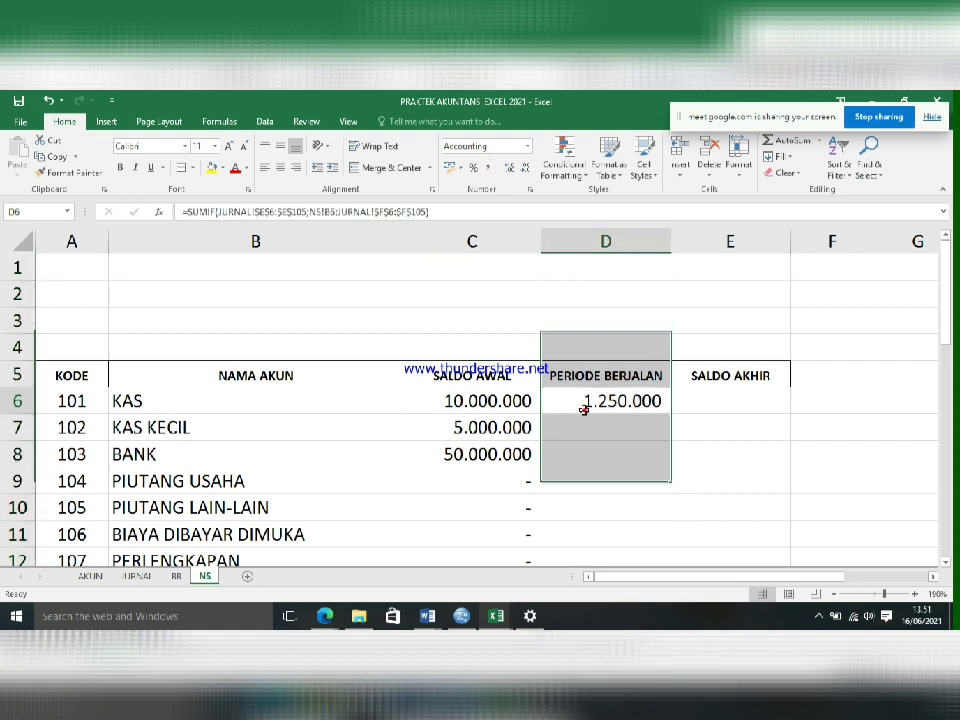
# Compare the KAS amount in D6 with the KAS debit entry in the JURNAL sheet, and return to the NS sheet.
pyautogui.click(254, 399)
pyautogui.click(608, 400)
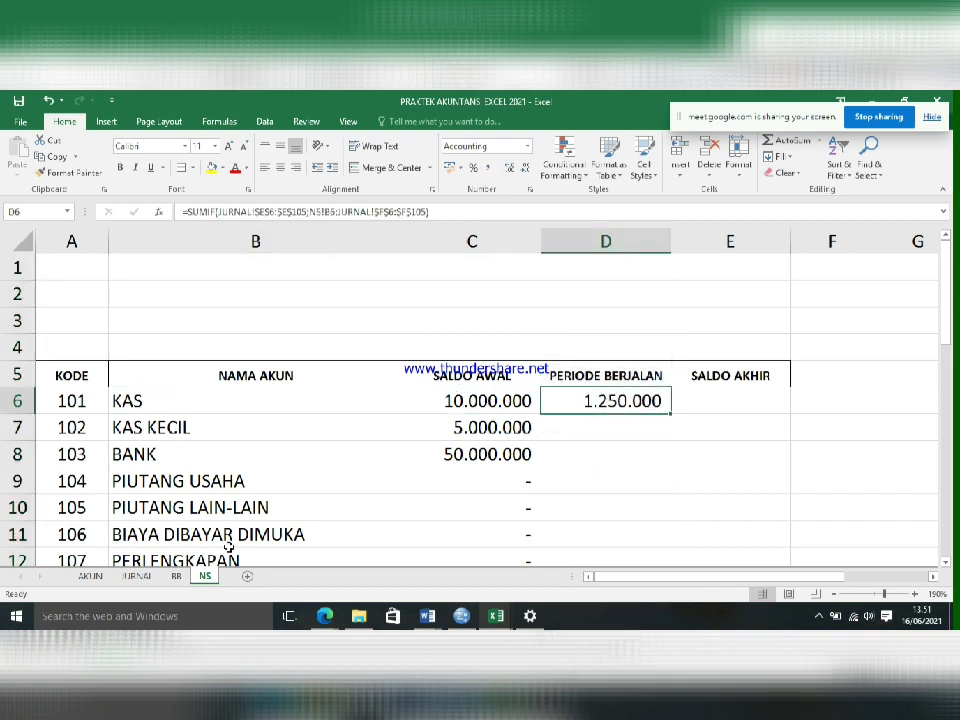
pyautogui.click(138, 577)
pyautogui.scroll(20, 197, 545)
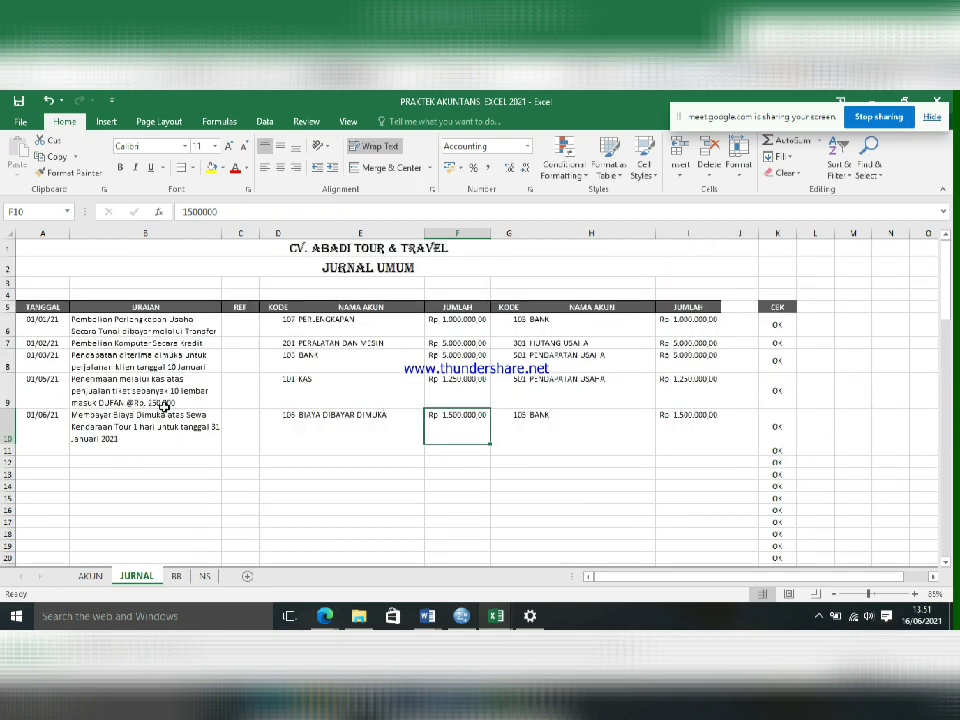
pyautogui.click(458, 400)
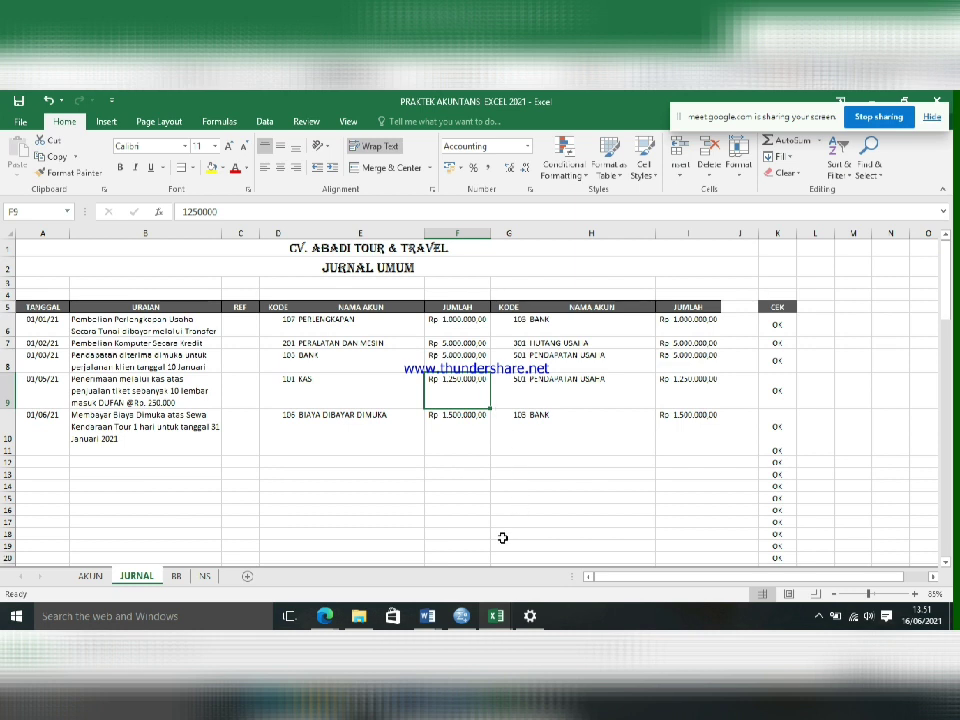
pyautogui.moveTo(492, 617)
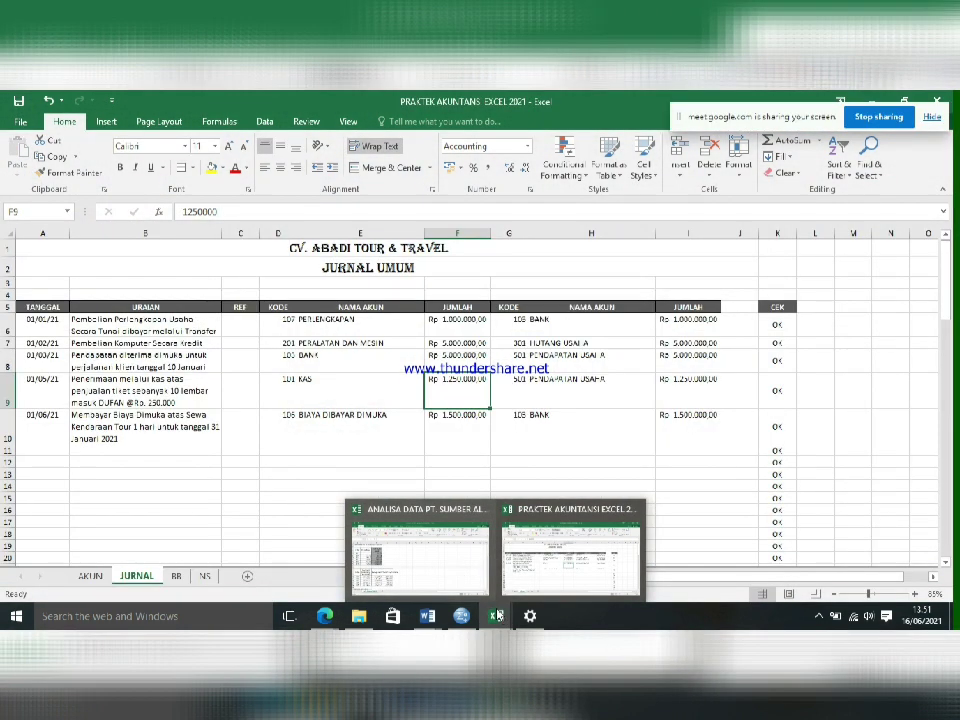
pyautogui.click(500, 617)
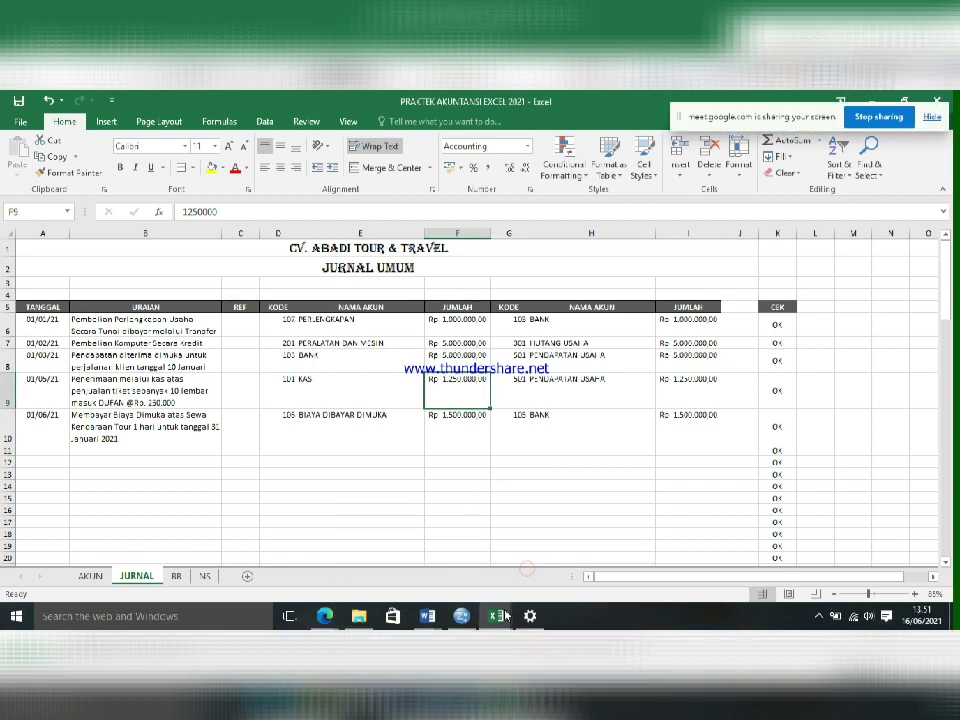
pyautogui.click(206, 576)
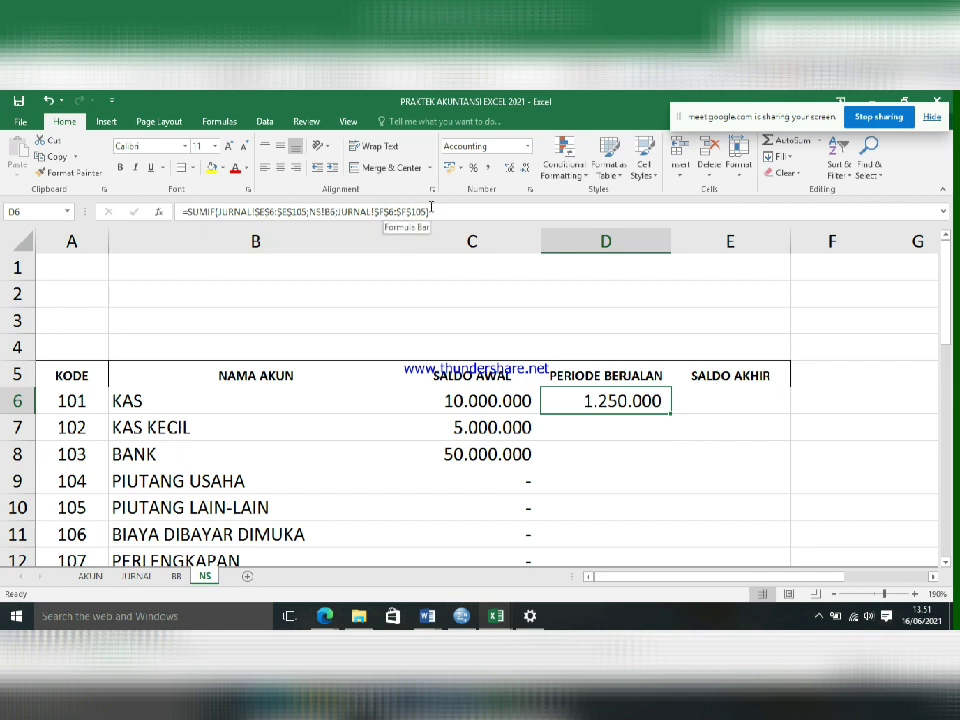
# Extend the D6 formula by subtracting a second SUMIF function after the existing debit SUMIF.
pyautogui.click(186, 213)
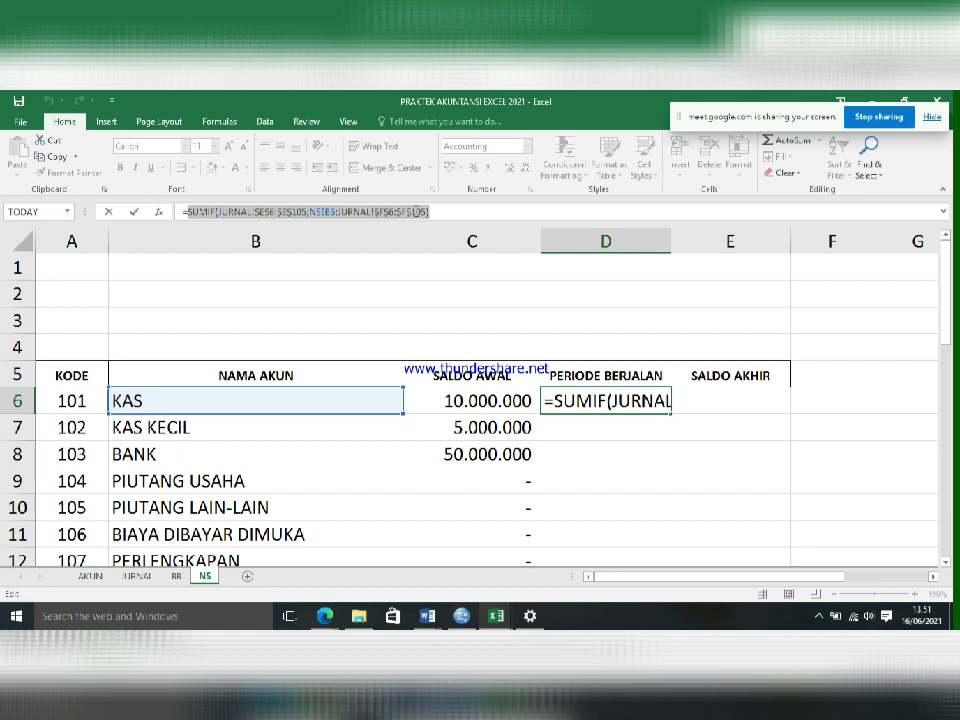
pyautogui.click(436, 211)
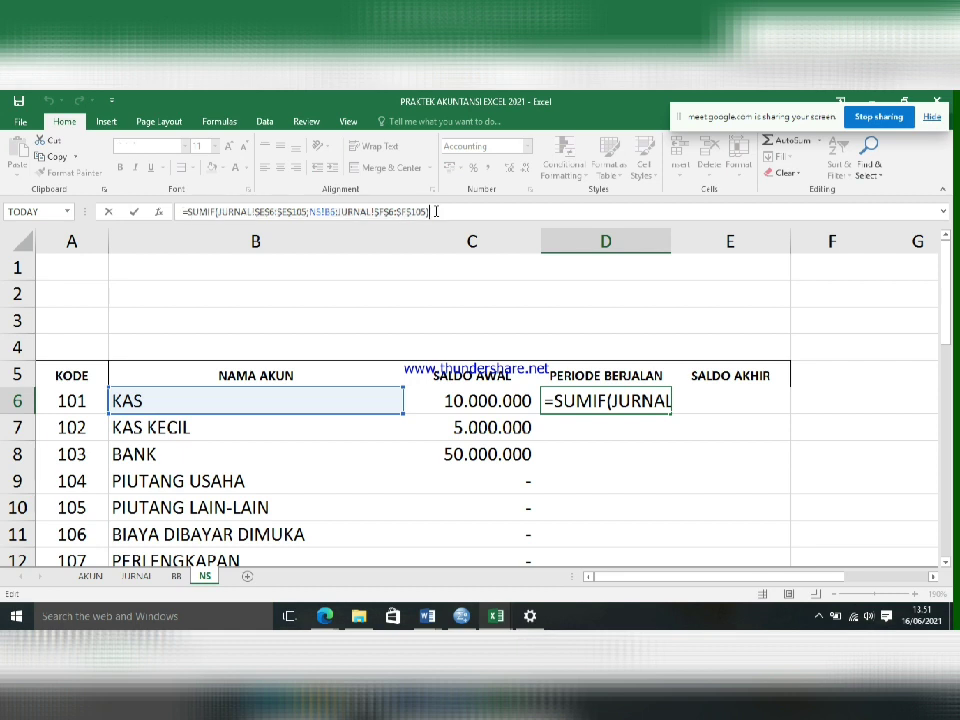
pyautogui.write('-')
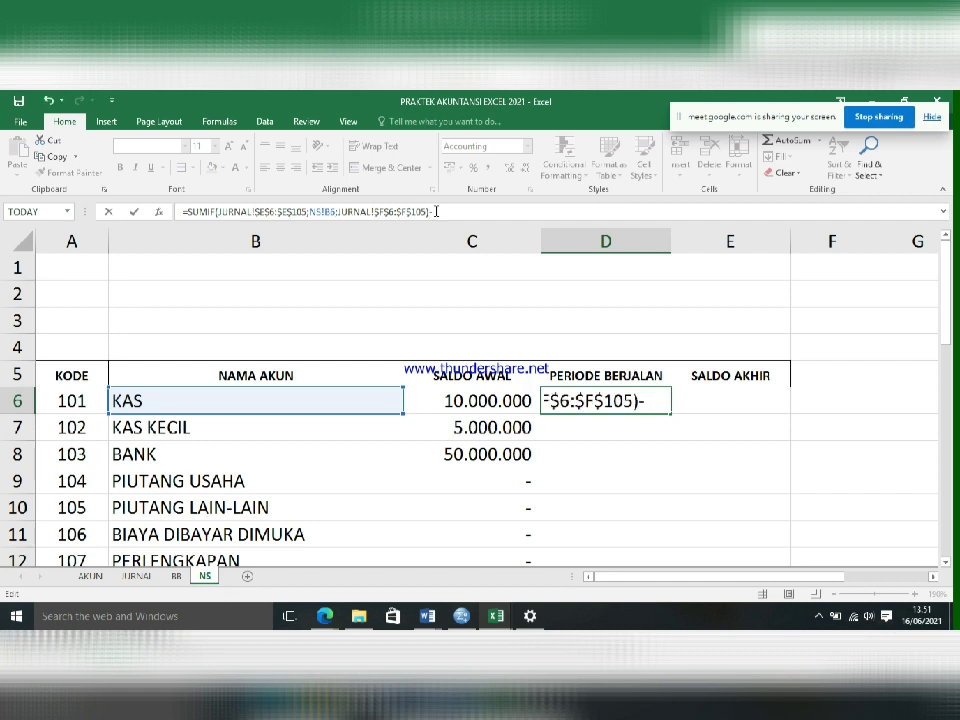
pyautogui.write('=s')
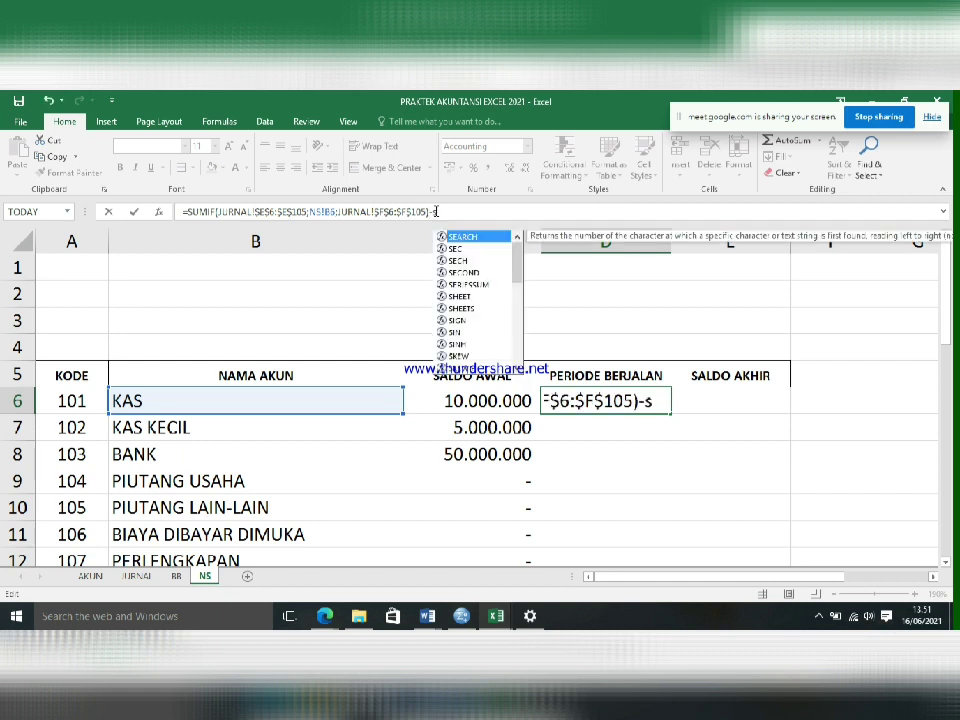
pyautogui.press('BackSpace')
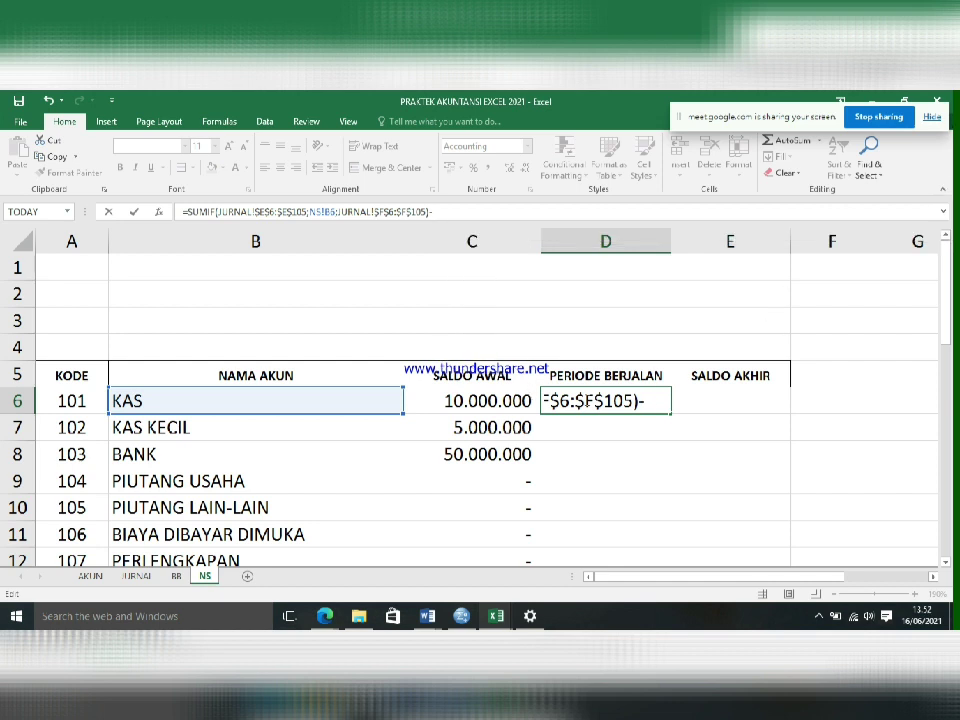
pyautogui.click(606, 400)
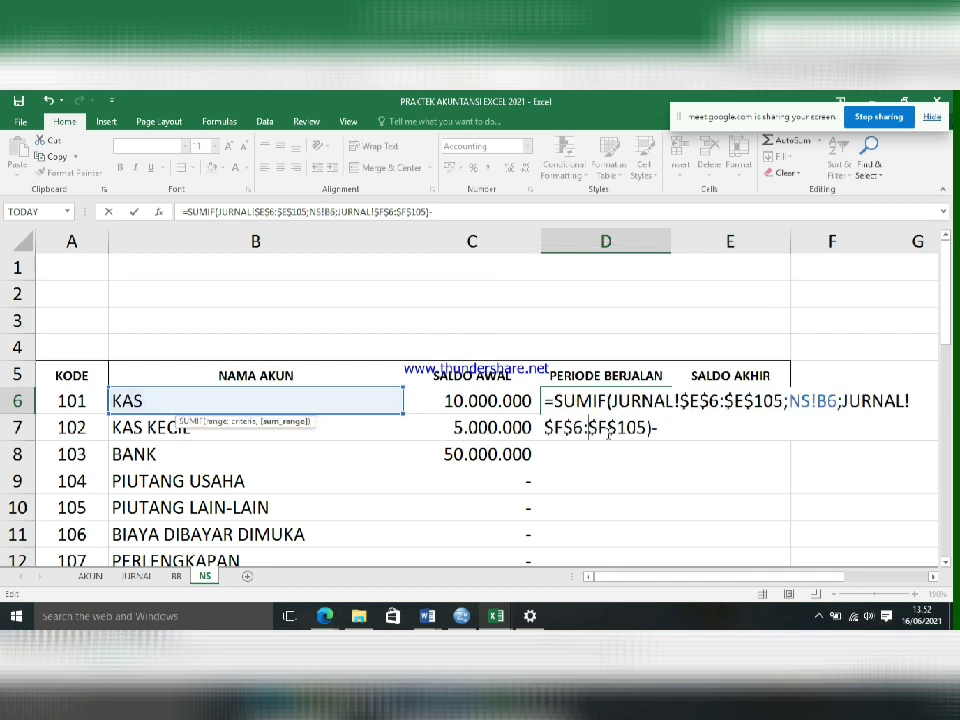
pyautogui.click(660, 428)
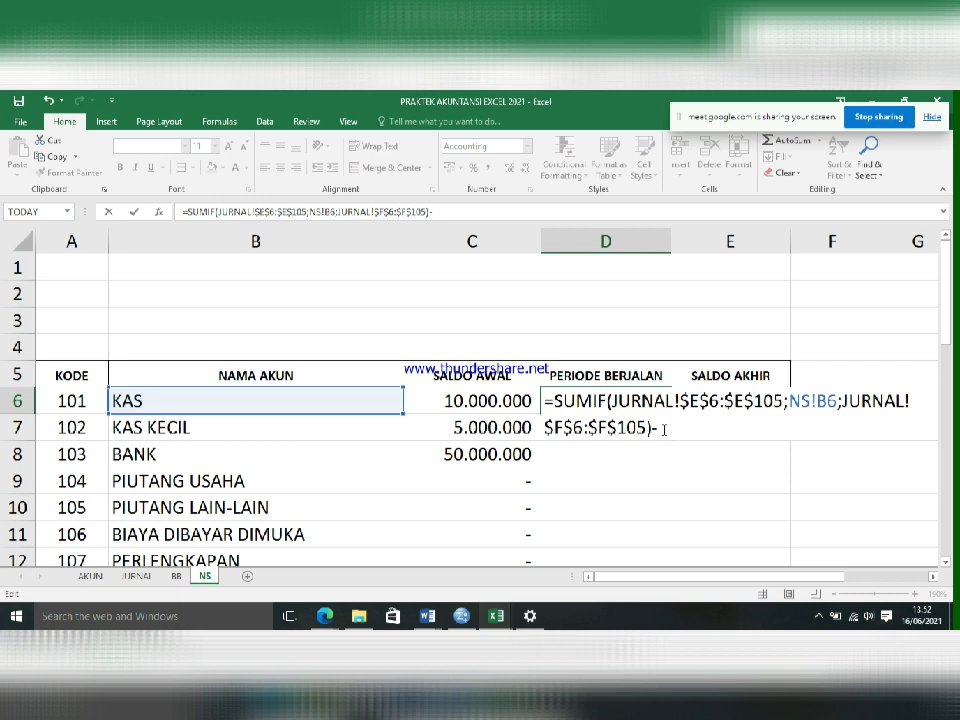
pyautogui.write('SU')
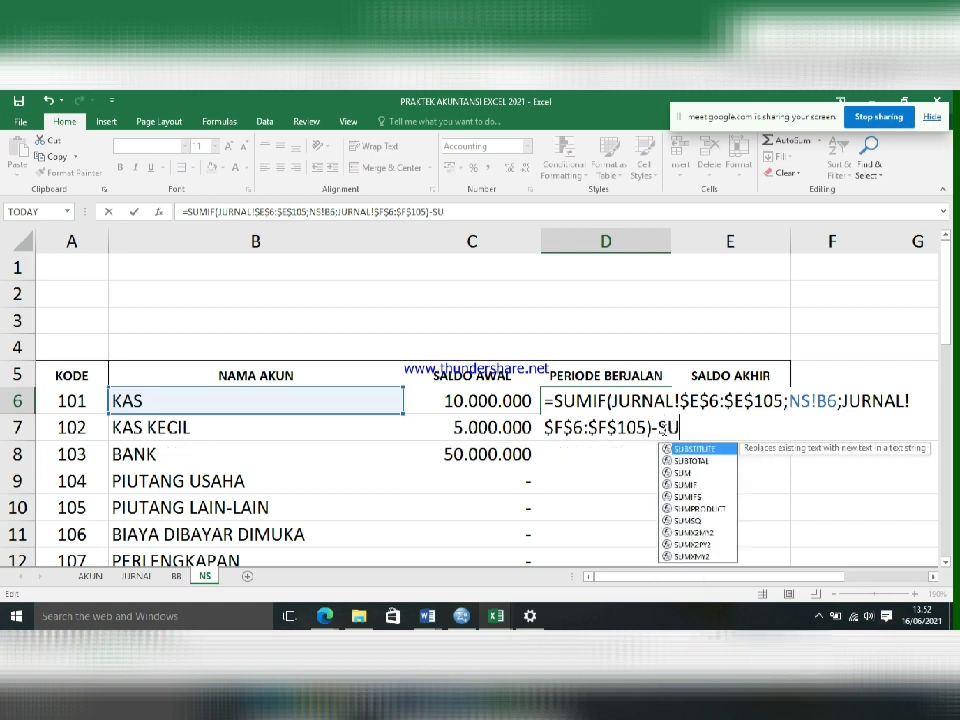
pyautogui.write('M')
pyautogui.write('IF')
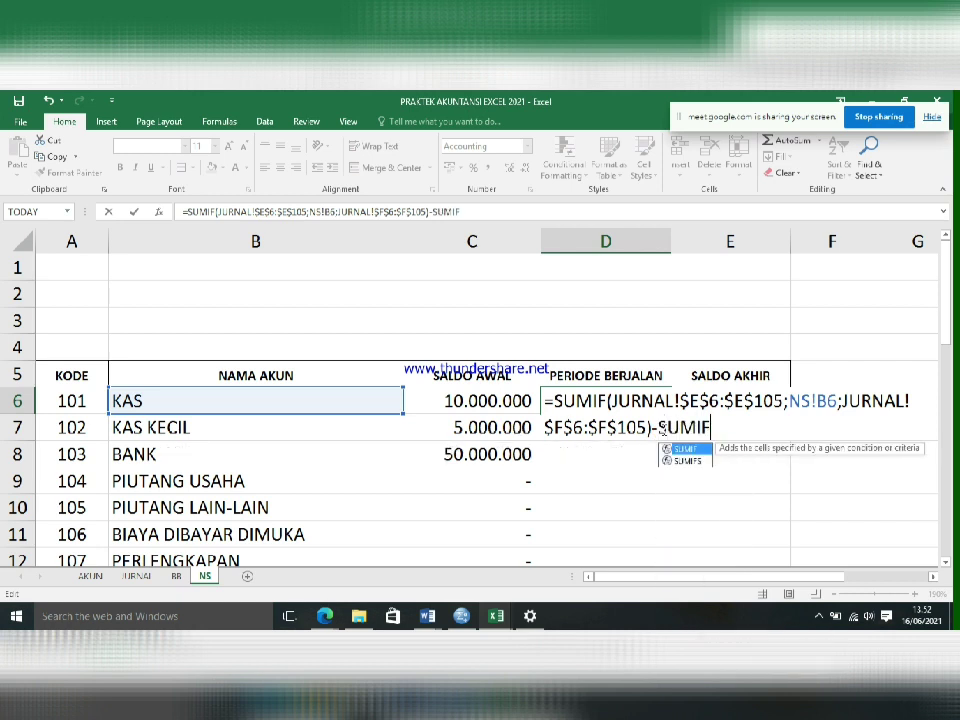
pyautogui.write('(')
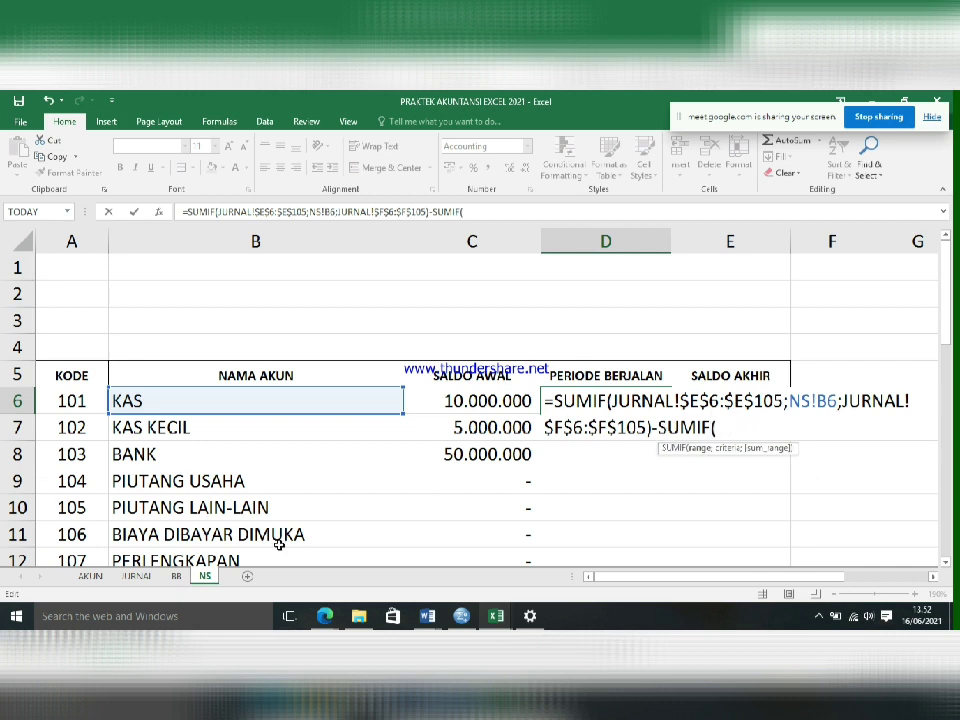
# Set the second SUMIF's range to the credit account names as the absolute reference JURNAL!$H$6:$H$105.
pyautogui.click(140, 577)
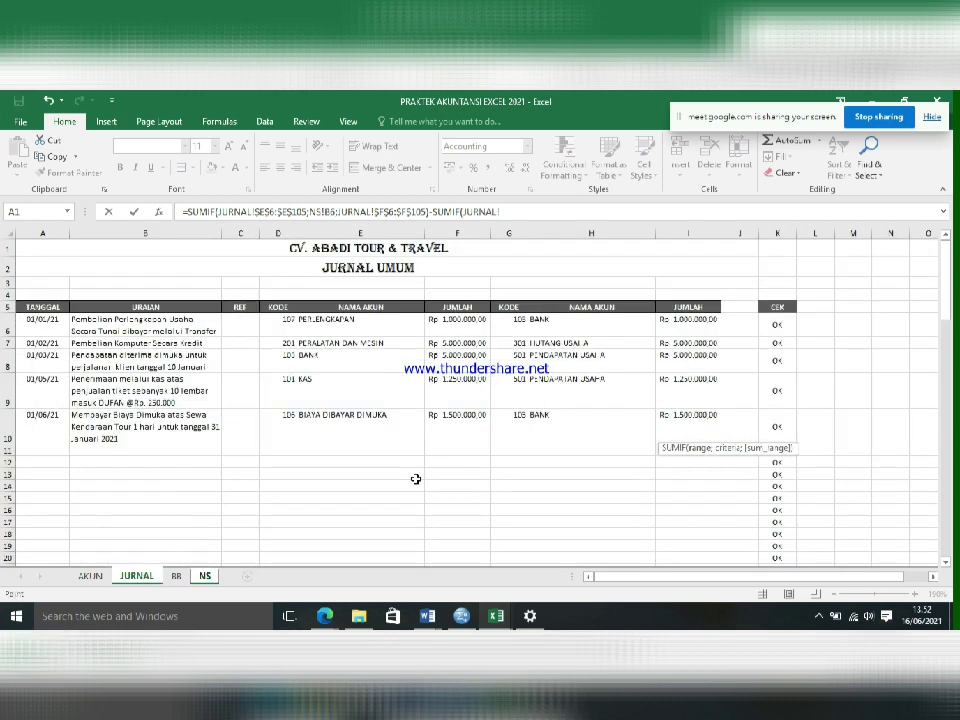
pyautogui.moveTo(555, 318)
pyautogui.mouseDown()
pyautogui.moveTo(561, 586)
pyautogui.moveTo(559, 536)
pyautogui.moveTo(558, 548)
pyautogui.mouseUp()
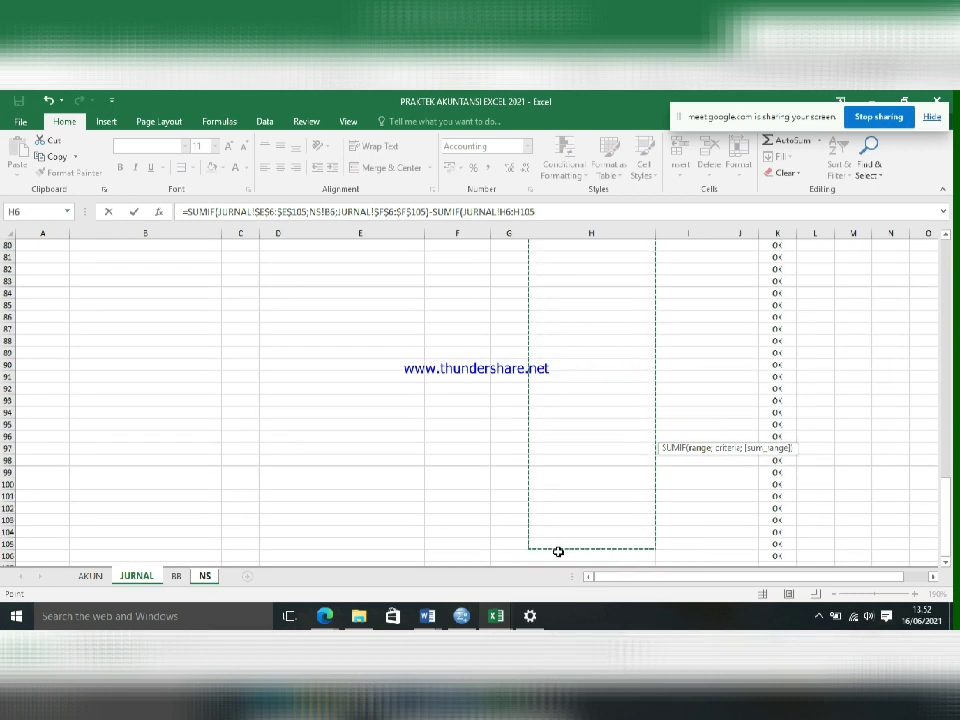
pyautogui.press('F4')
pyautogui.write(';')
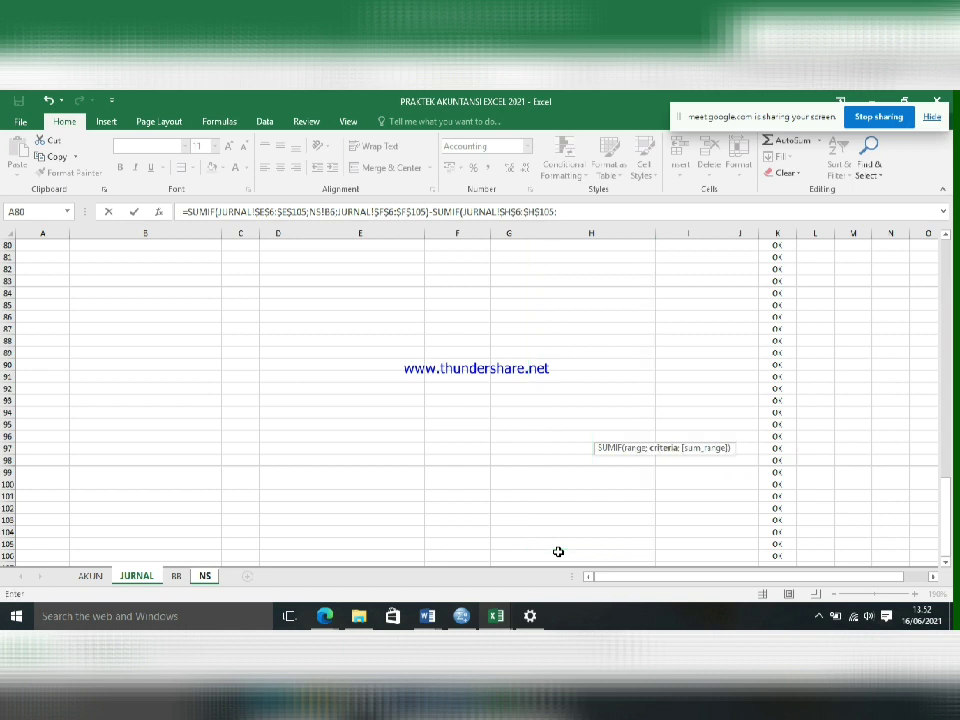
# Complete the second SUMIF with criteria NS!B6 and sum range JURNAL!$I$6:$I$105, and enter the formula in D6.
pyautogui.click(204, 576)
pyautogui.click(122, 401)
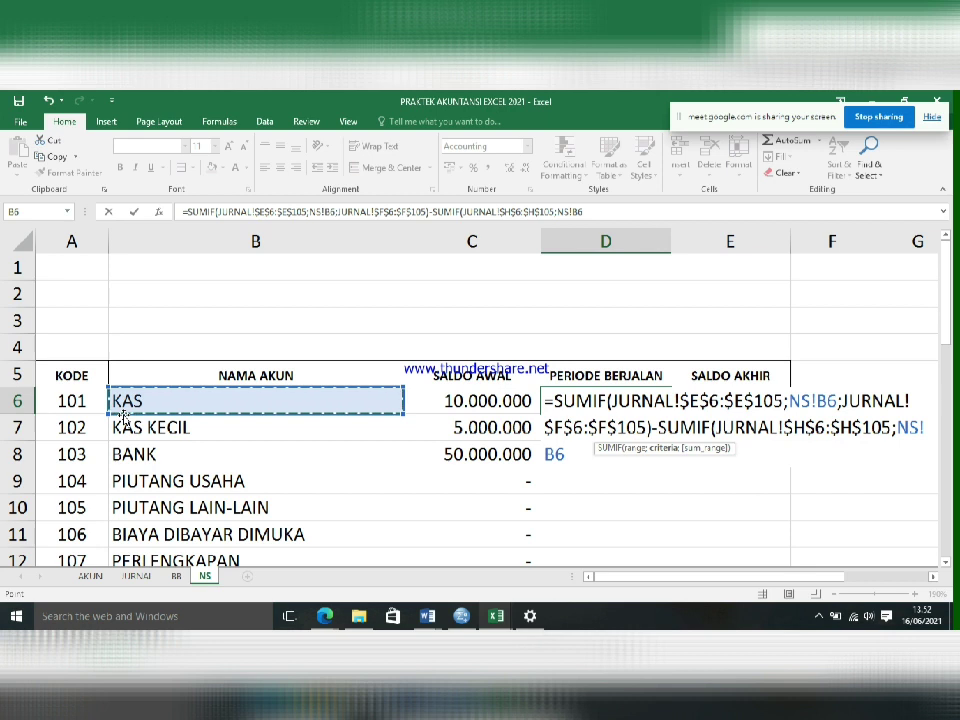
pyautogui.write(';')
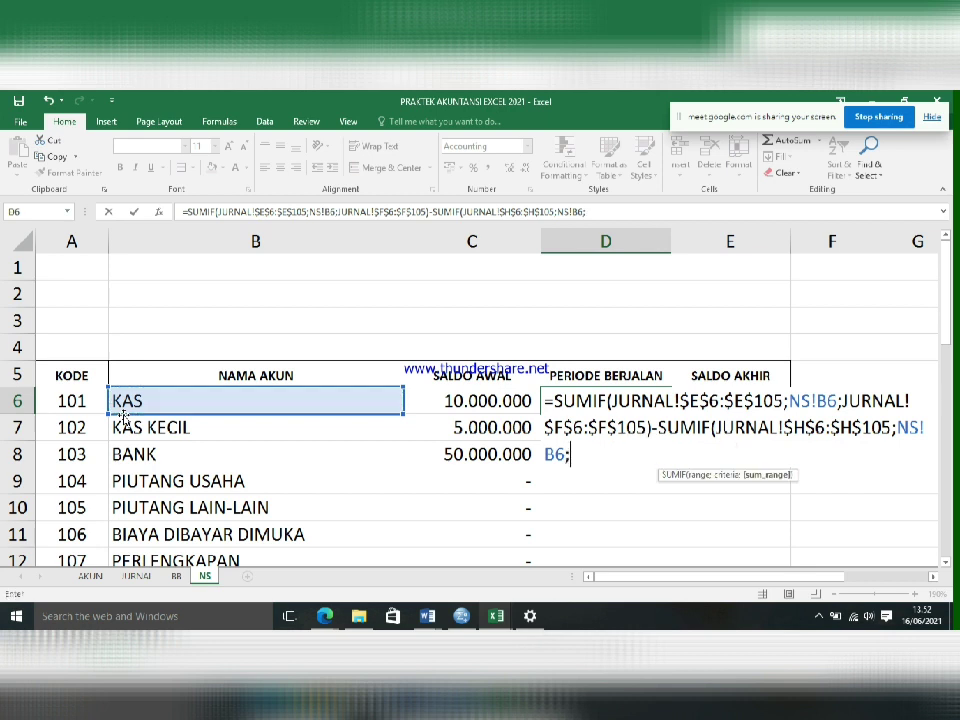
pyautogui.click(134, 579)
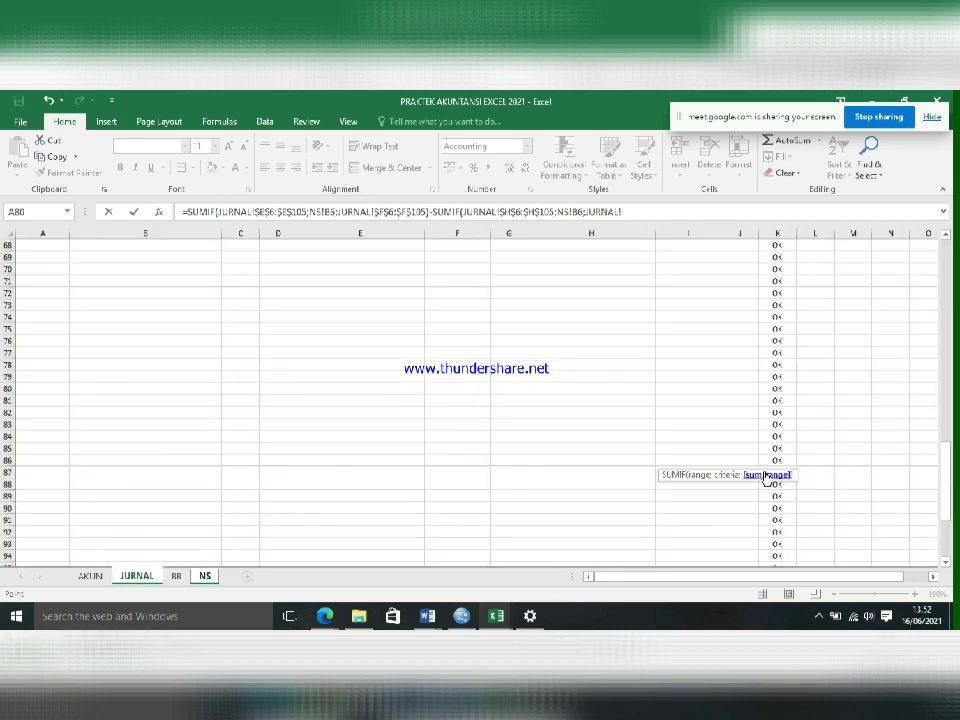
pyautogui.moveTo(948, 470); pyautogui.dragTo(948, 251)
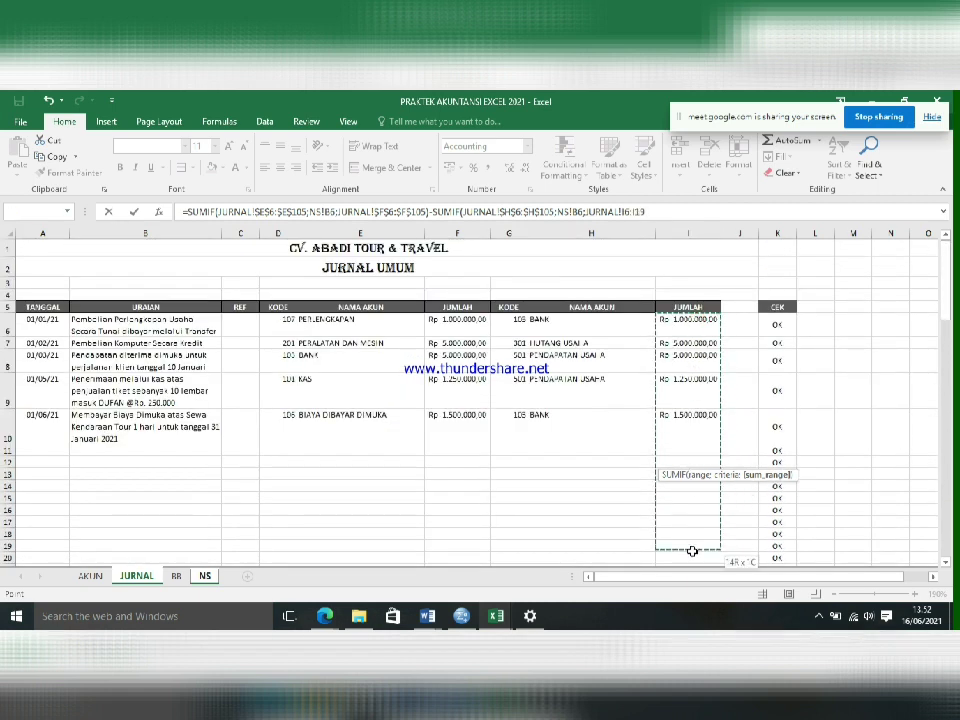
pyautogui.moveTo(692, 551)
pyautogui.mouseDown()
pyautogui.moveTo(690, 574)
pyautogui.moveTo(686, 540)
pyautogui.moveTo(684, 583)
pyautogui.moveTo(680, 548)
pyautogui.mouseUp()
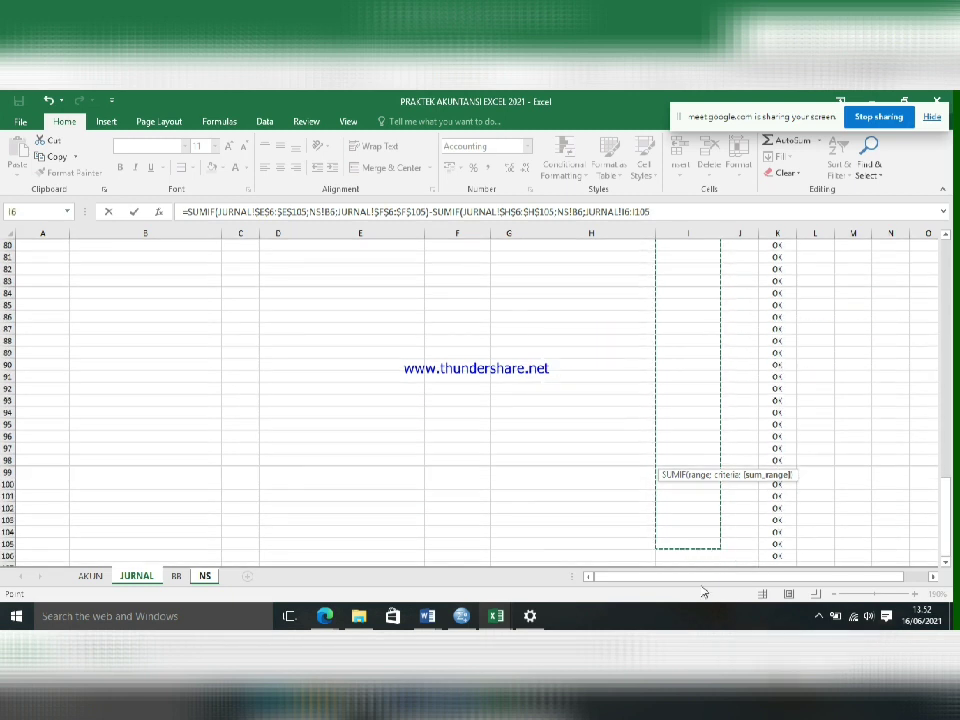
pyautogui.press('F4')
pyautogui.press('Return')
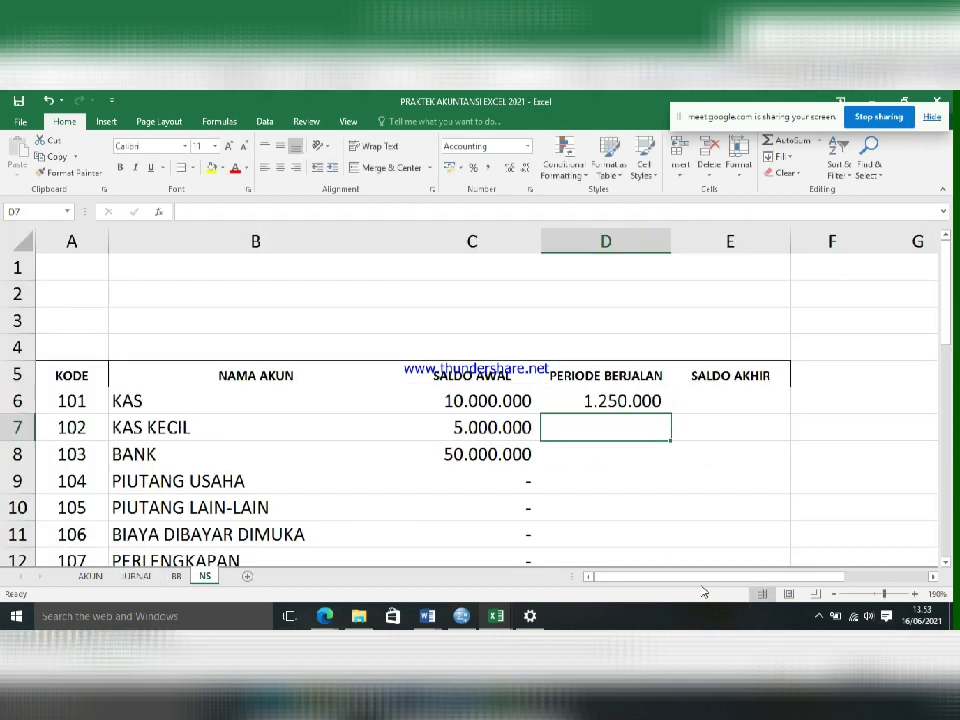
# Copy the PERIODE BERJALAN formula from D6 to D7:D13, covering KAS KECIL through PERALATAN DAN MESIN.
pyautogui.click(575, 409)
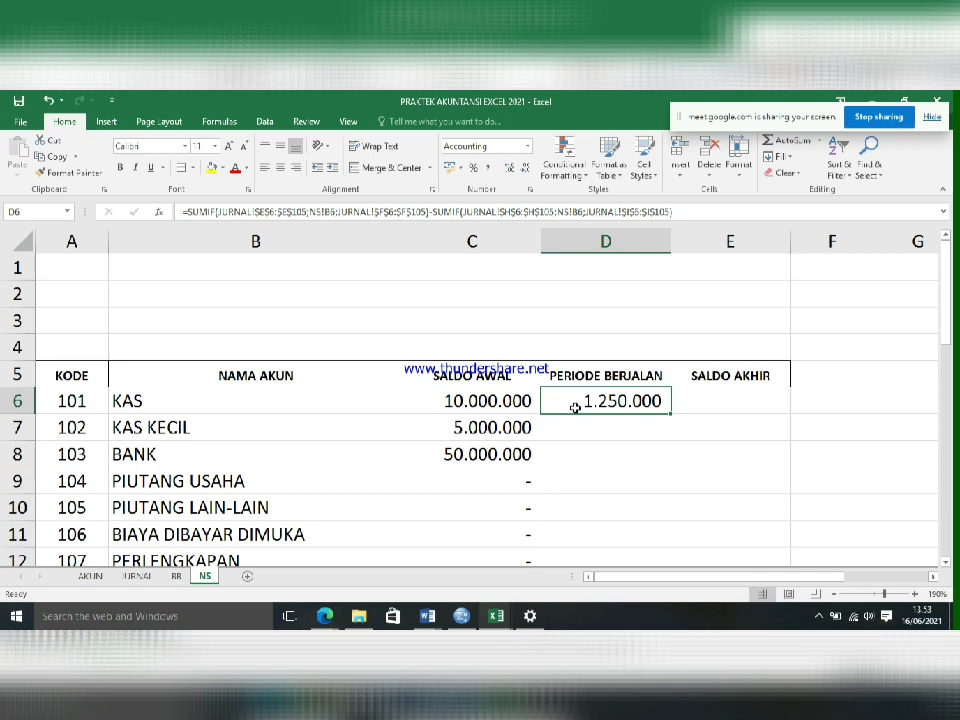
pyautogui.hotkey('ctrl', 'c')
pyautogui.click(595, 426)
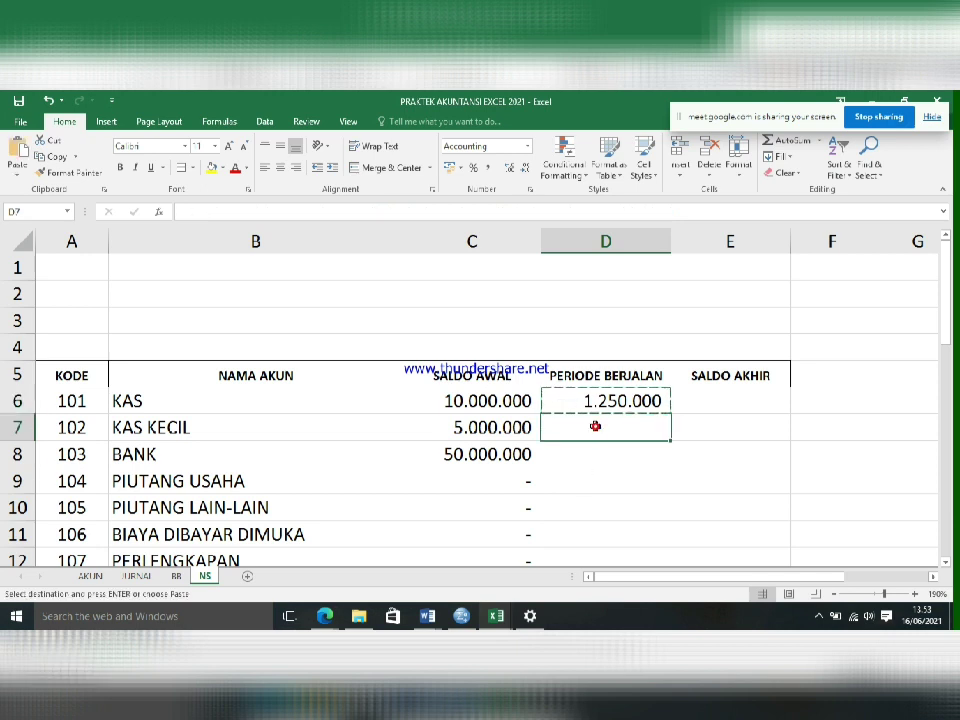
pyautogui.moveTo(600, 436); pyautogui.dragTo(577, 486)
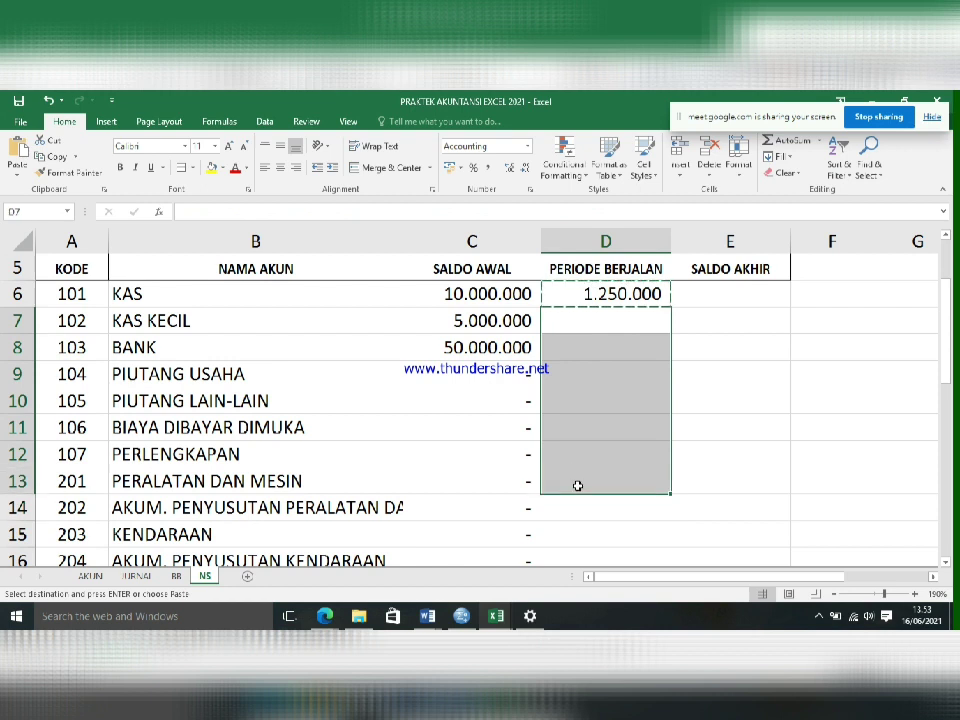
pyautogui.hotkey('ctrl', 'v')
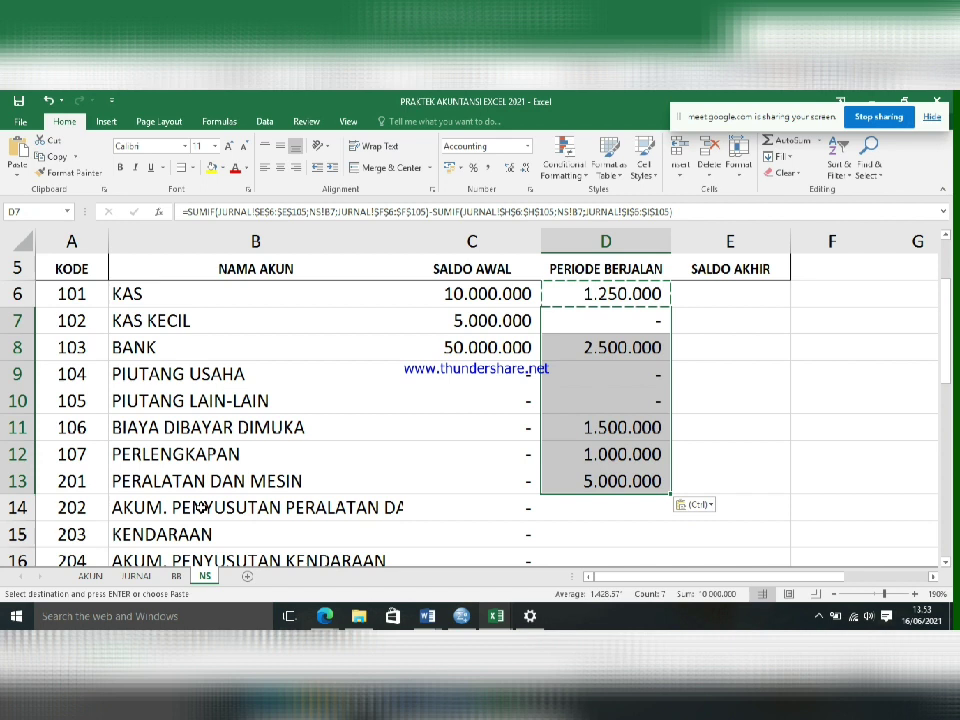
# Paste the copied PERIODE BERJALAN formula into D15 for the KENDARAAN account.
pyautogui.click(203, 507)
pyautogui.scroll(-1, 200, 507)
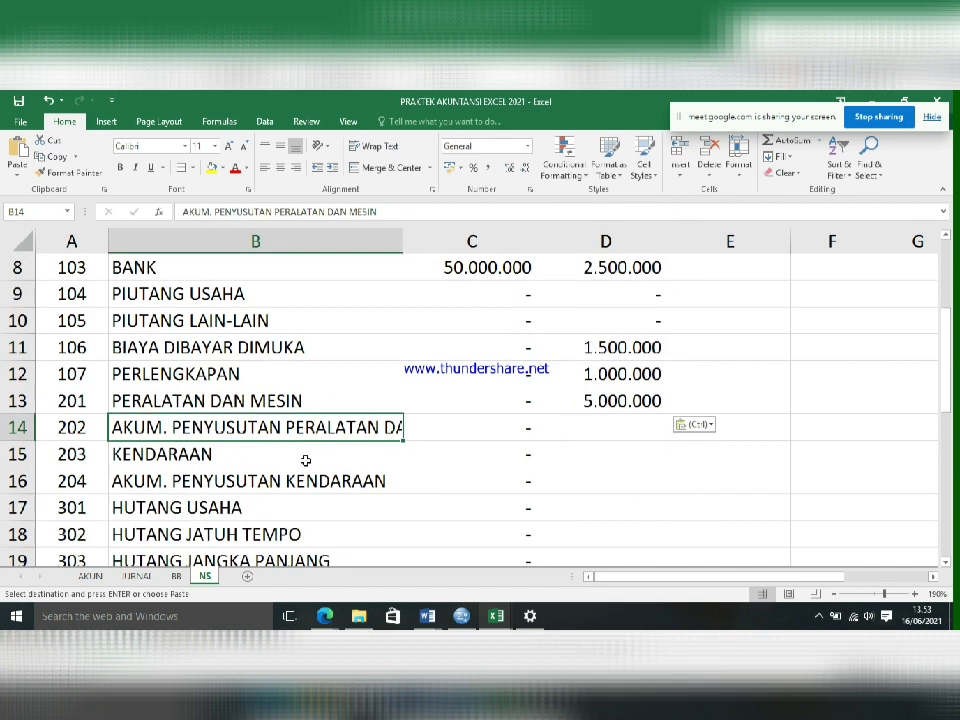
pyautogui.click(561, 452)
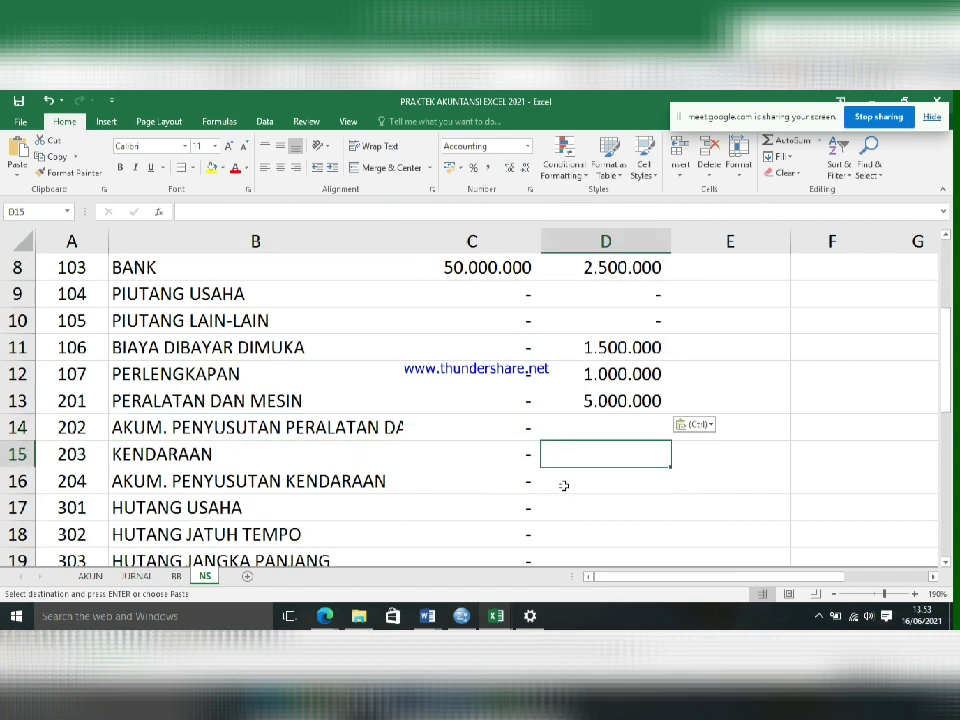
pyautogui.hotkey('ctrl', 'v')
# Paste the copied formula with its formatting into D27:D33, covering BEBAN BUNGA through BEBAN LAINNYA.
pyautogui.scroll(-1, 563, 487)
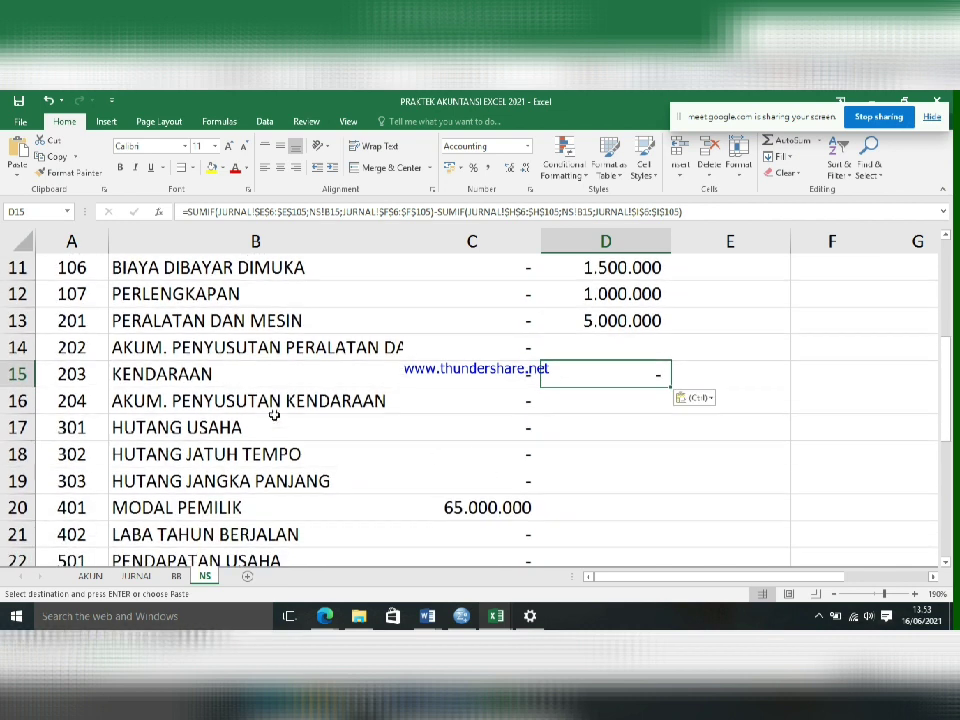
pyautogui.scroll(-3, 323, 455)
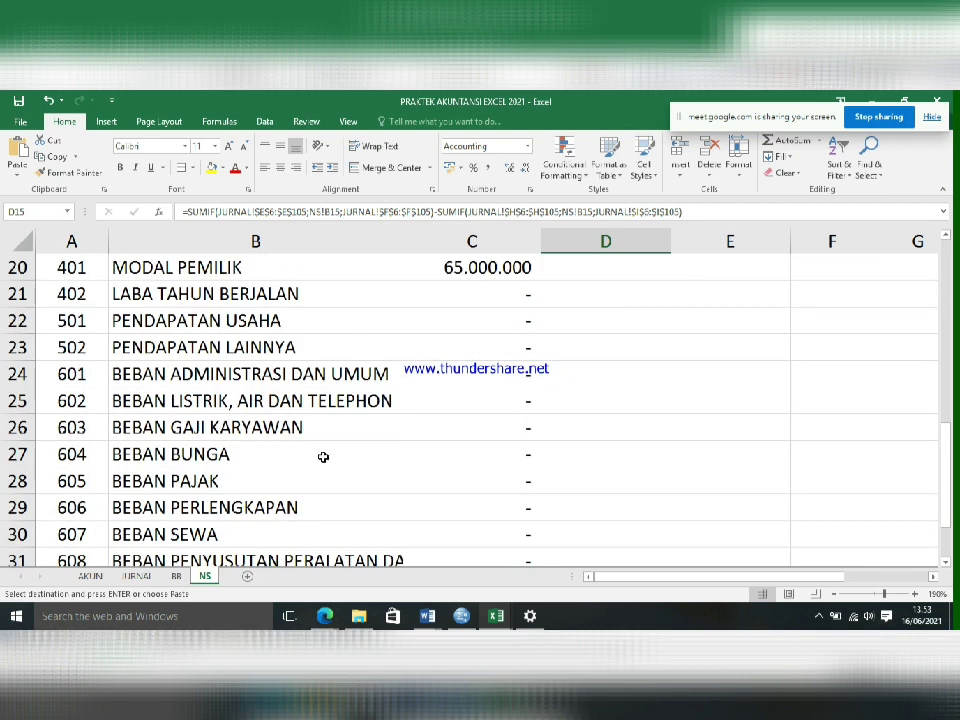
pyautogui.moveTo(580, 456); pyautogui.dragTo(575, 515)
pyautogui.rightClick(578, 481)
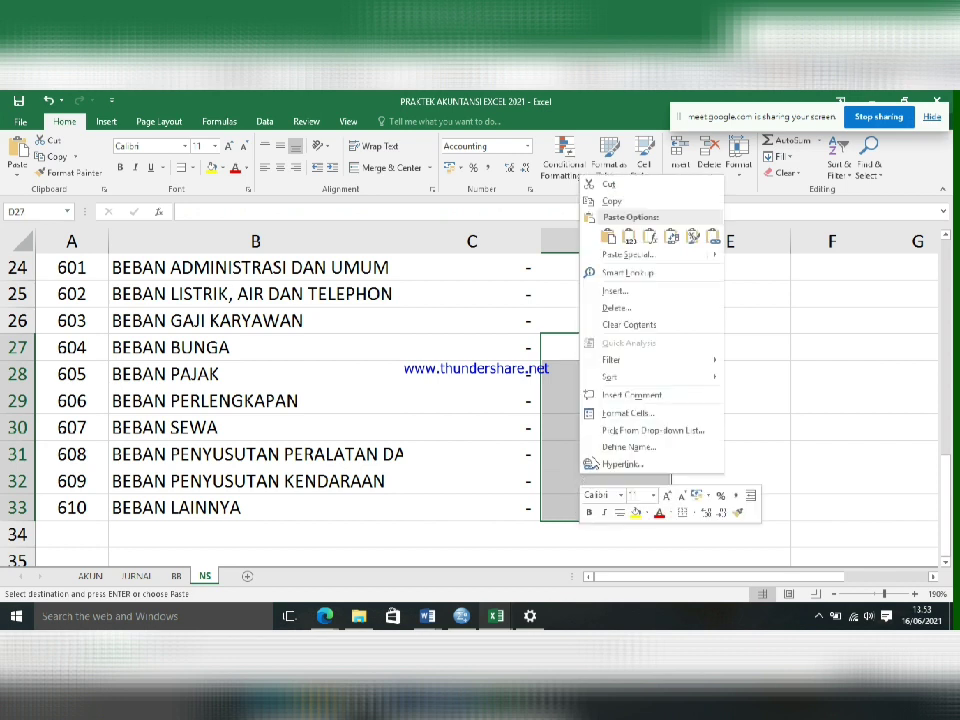
pyautogui.click(606, 229)
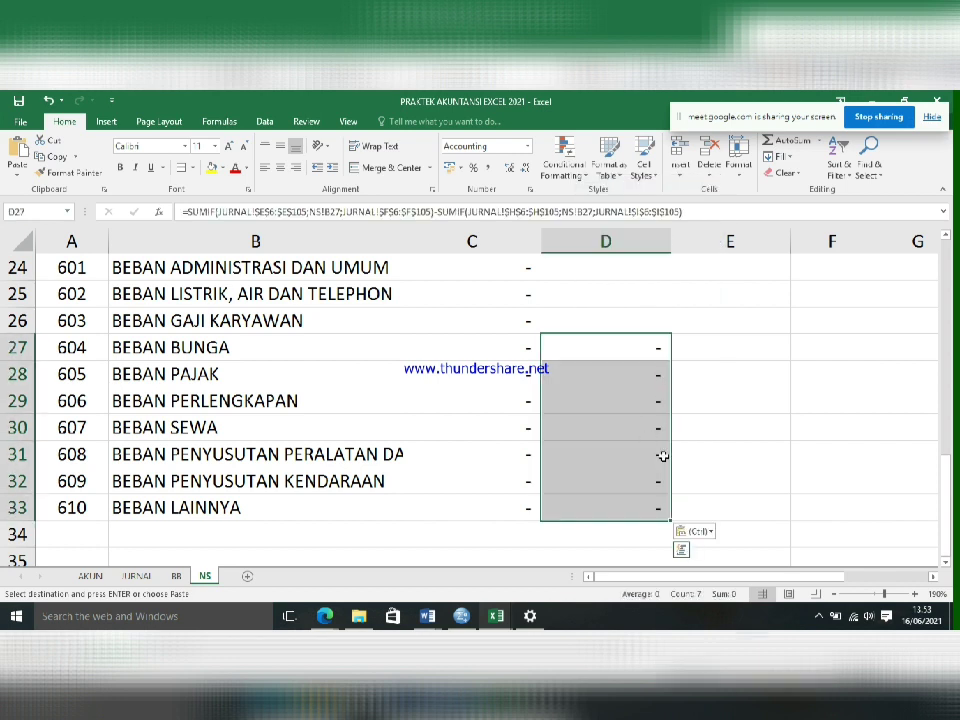
pyautogui.scroll(7, 662, 459)
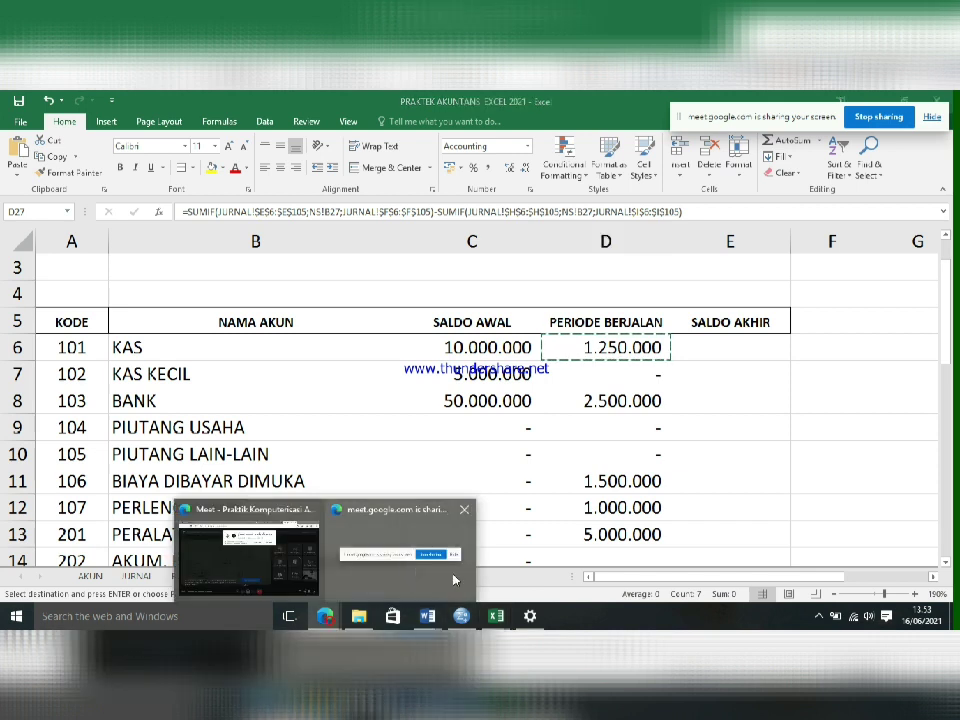
# Switch to the Google Meet call to admit the waiting participants, and return to the NS sheet in Excel.
pyautogui.click(302, 570)
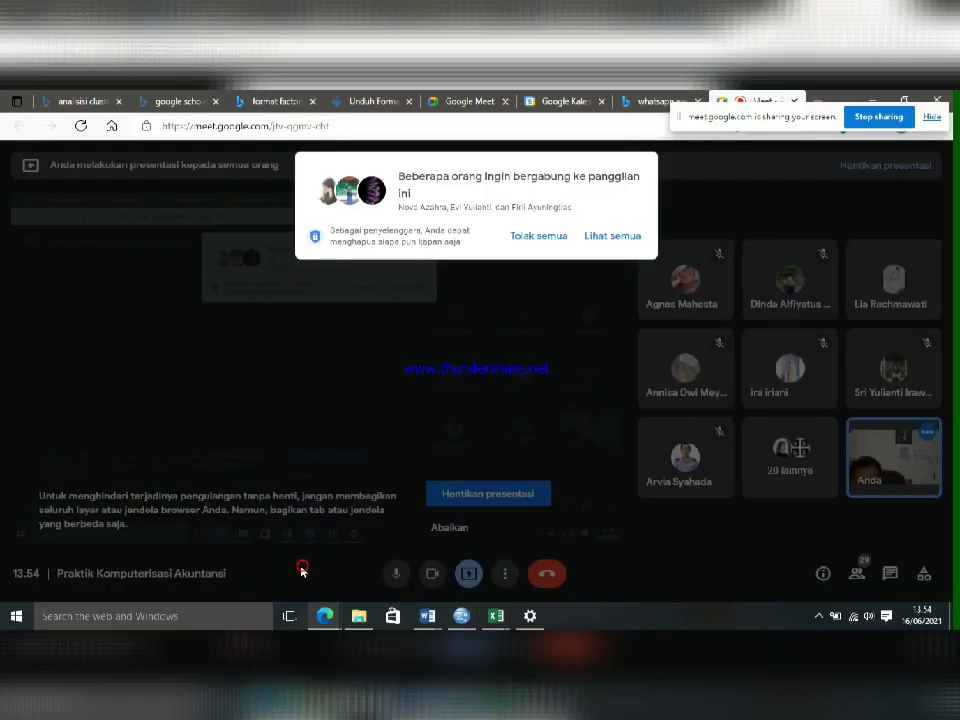
pyautogui.click(612, 237)
pyautogui.click(609, 368)
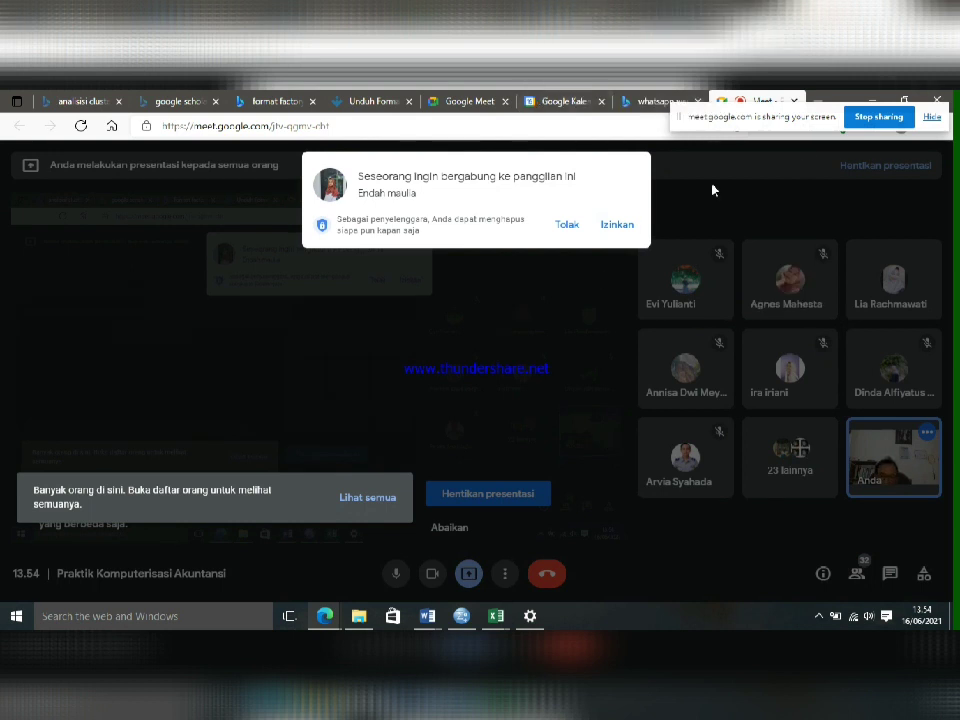
pyautogui.click(614, 226)
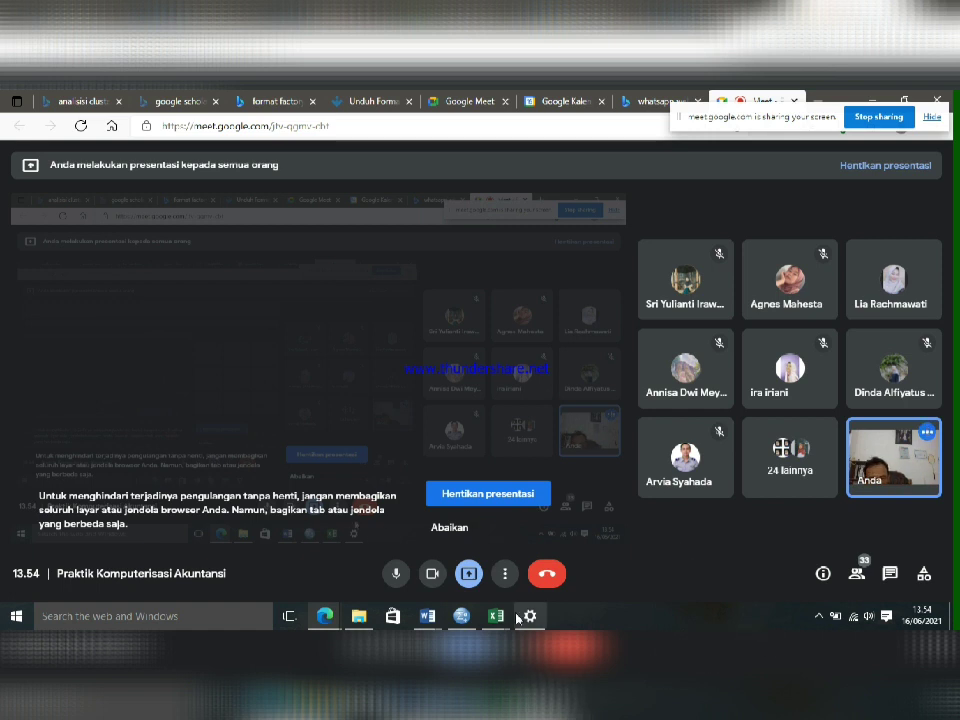
pyautogui.moveTo(499, 620)
pyautogui.click(580, 555)
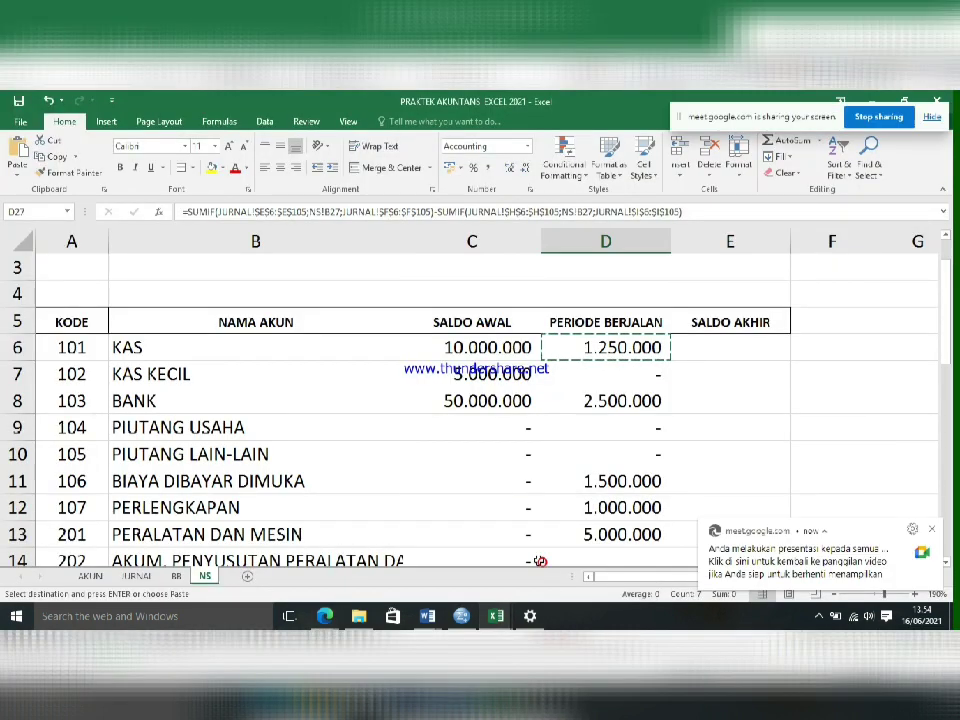
pyautogui.click(698, 403)
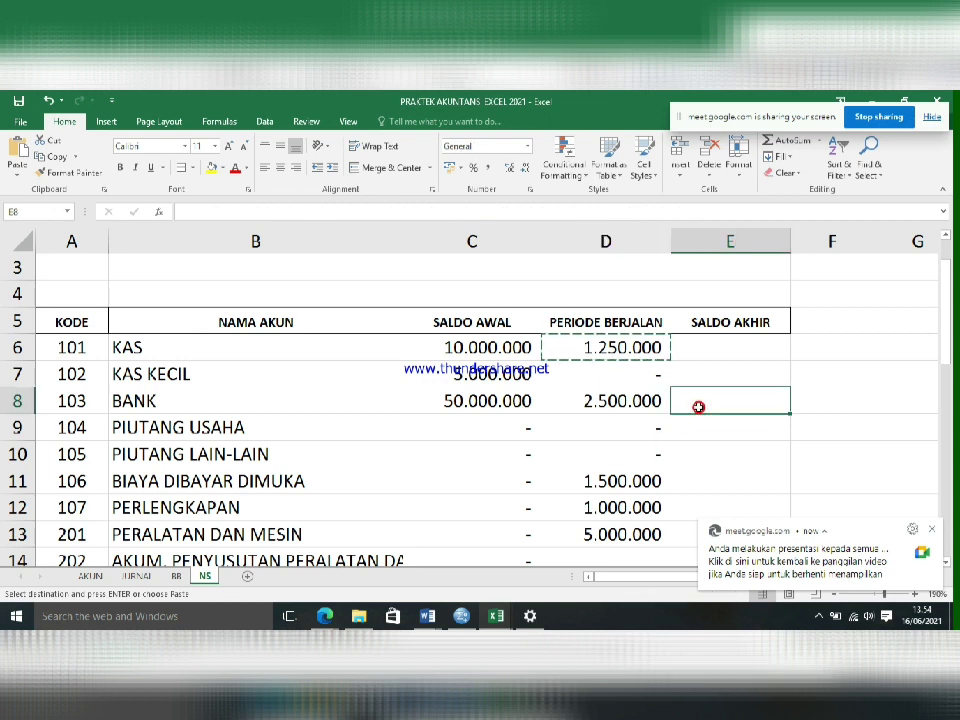
# Display the D6 PERIODE BERJALAN formula as plain text by inserting a space before its equals sign.
pyautogui.doubleClick(561, 348)
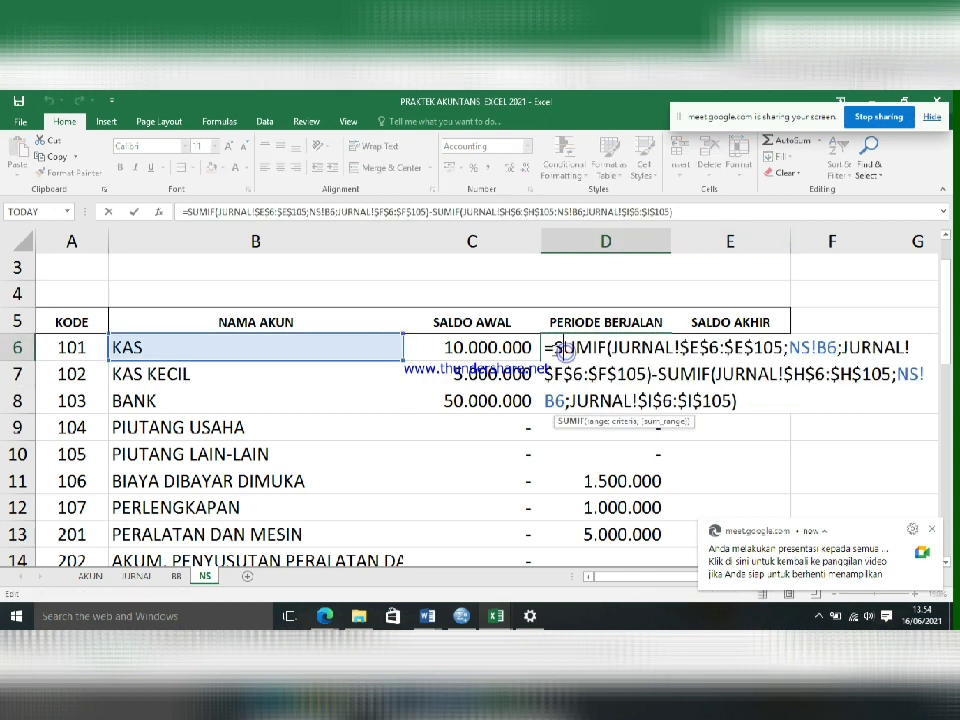
pyautogui.press('Return')
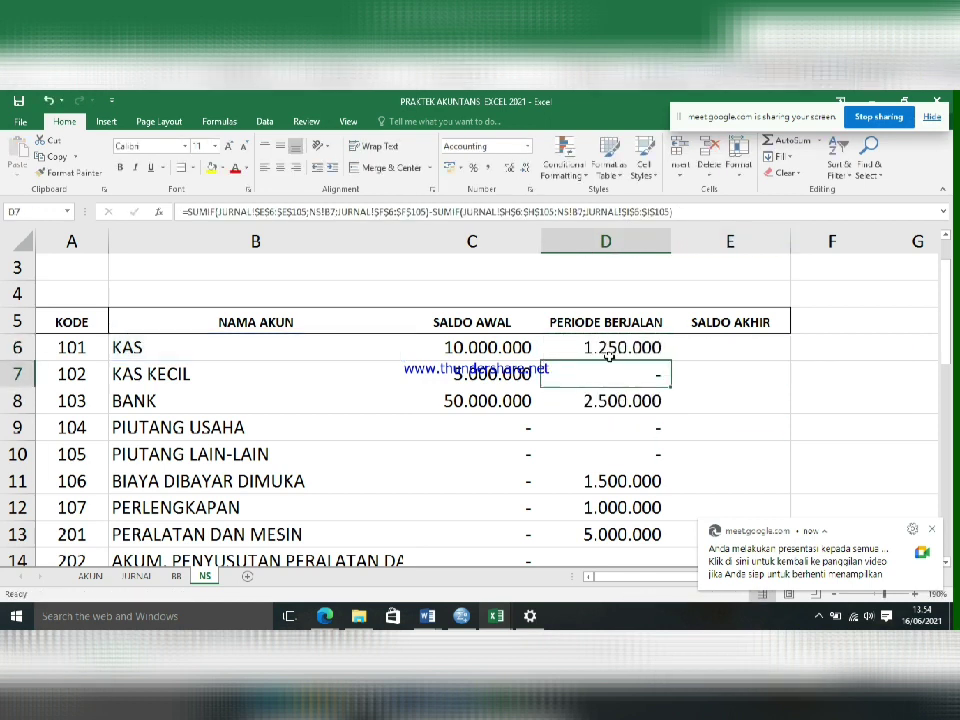
pyautogui.click(604, 349)
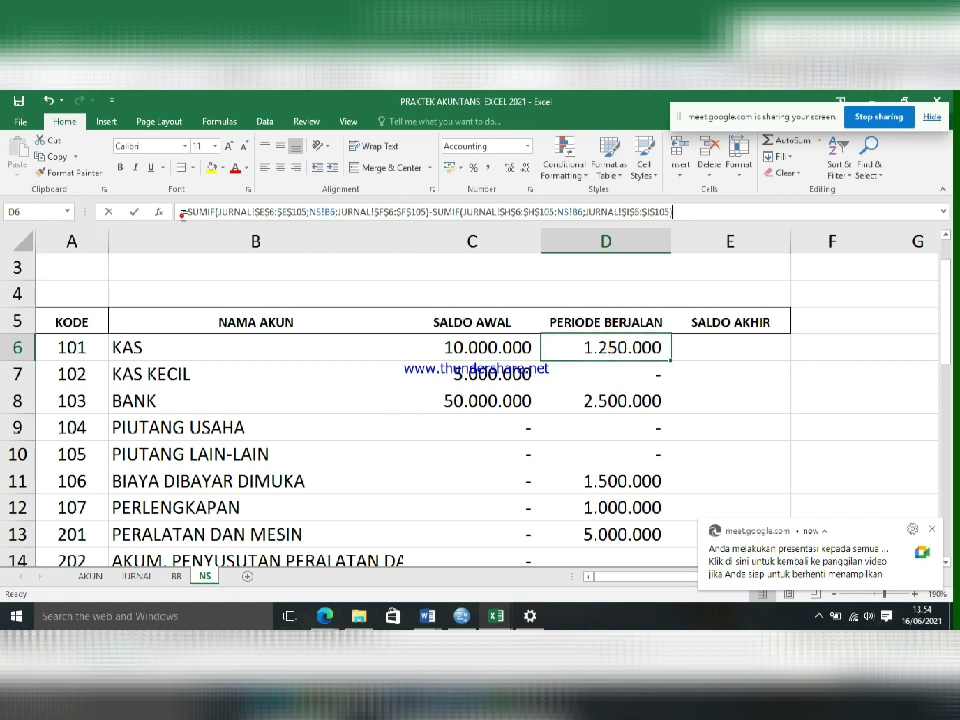
pyautogui.click(182, 213)
pyautogui.click(816, 396)
pyautogui.click(812, 457)
pyautogui.moveTo(812, 457); pyautogui.dragTo(760, 480)
pyautogui.moveTo(354, 507); pyautogui.dragTo(39, 498)
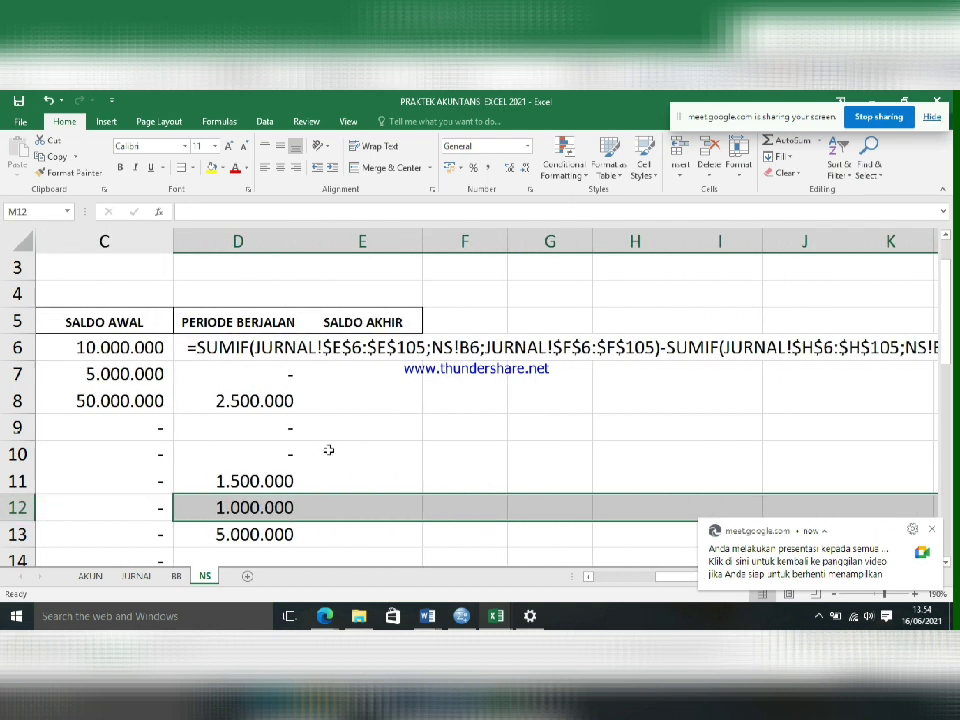
pyautogui.click(933, 527)
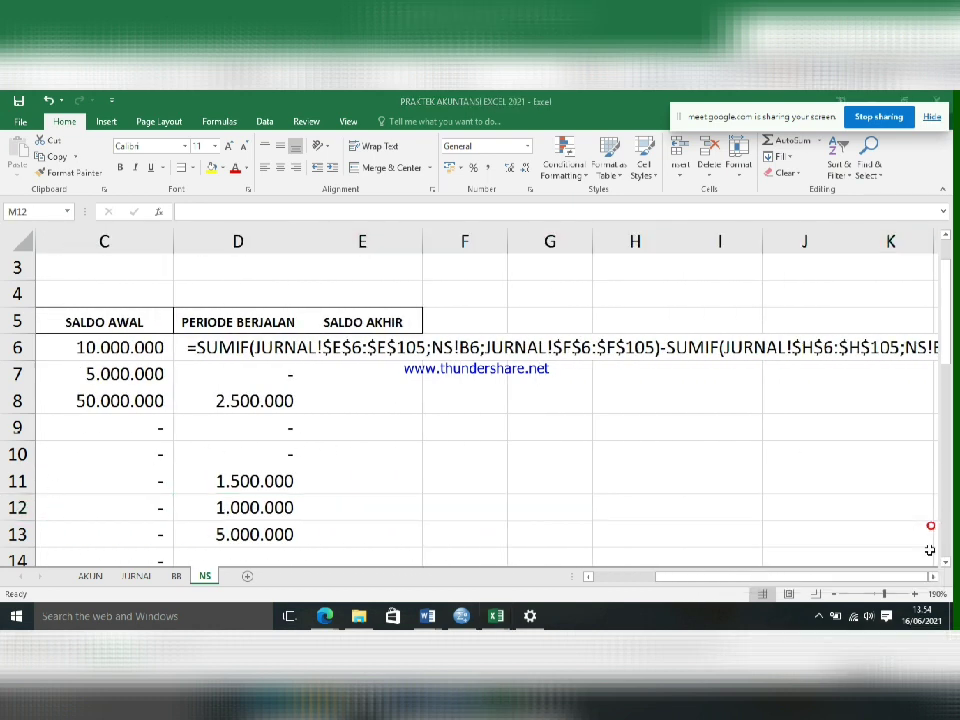
pyautogui.click(795, 476)
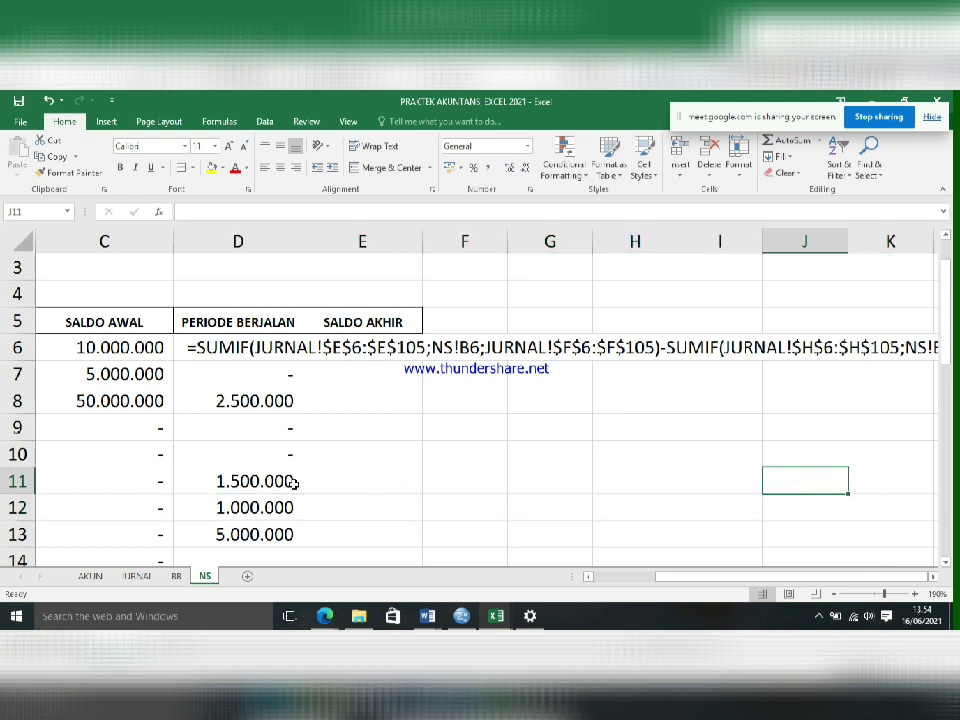
pyautogui.click(66, 448)
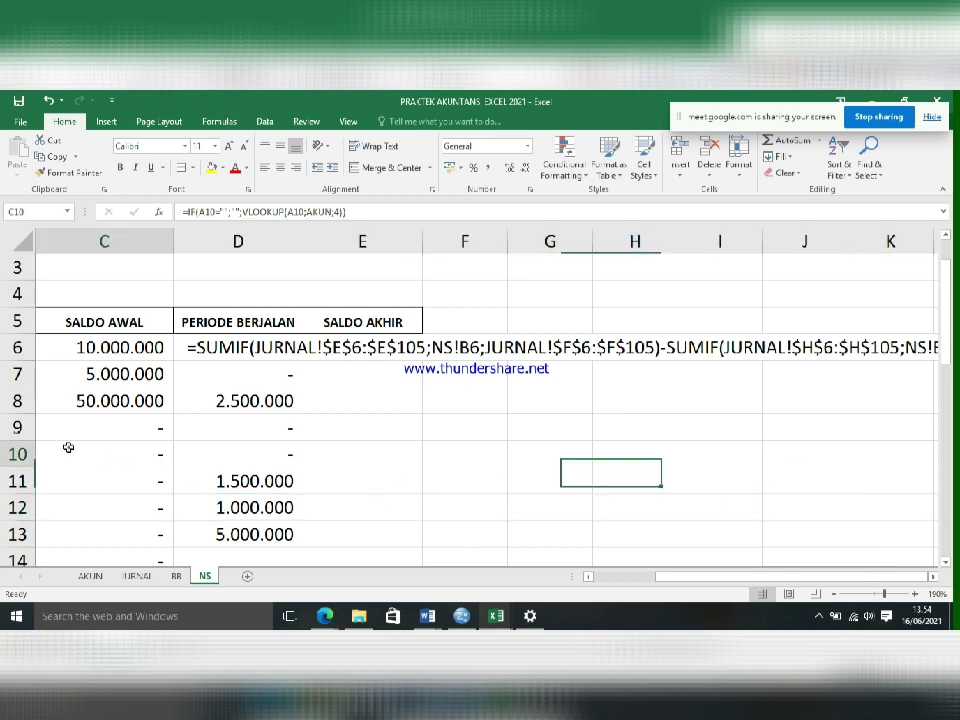
# Make the debit SUMIF part of the D6 formula text bold and colour the credit SUMIF part red.
pyautogui.doubleClick(189, 348)
pyautogui.moveTo(495, 353); pyautogui.dragTo(661, 355)
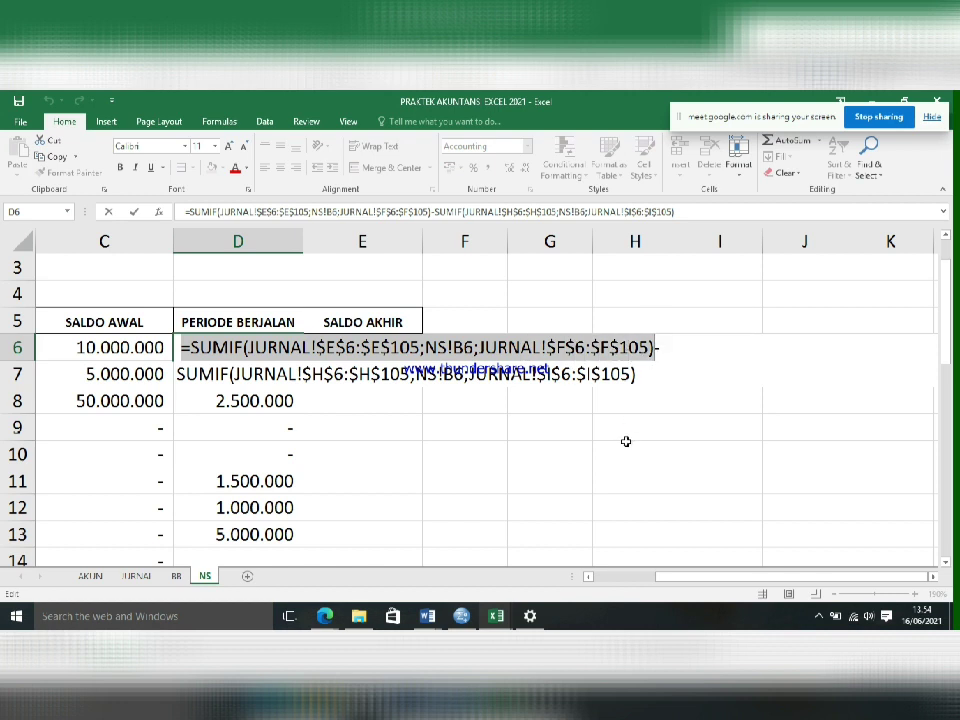
pyautogui.hotkey('ctrl', 'b')
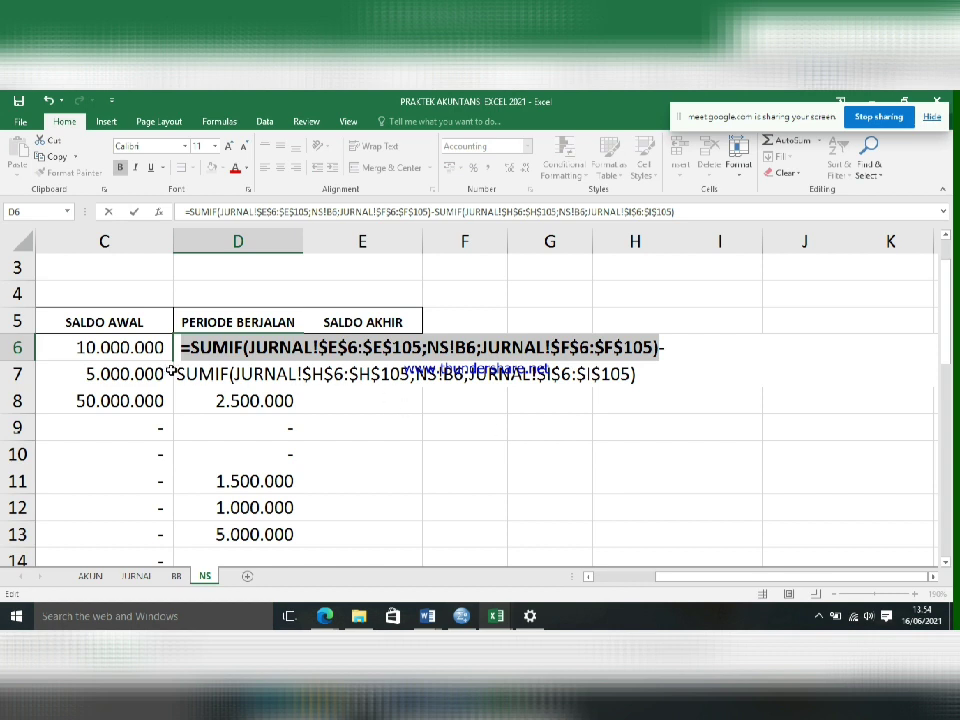
pyautogui.moveTo(179, 375); pyautogui.dragTo(640, 377)
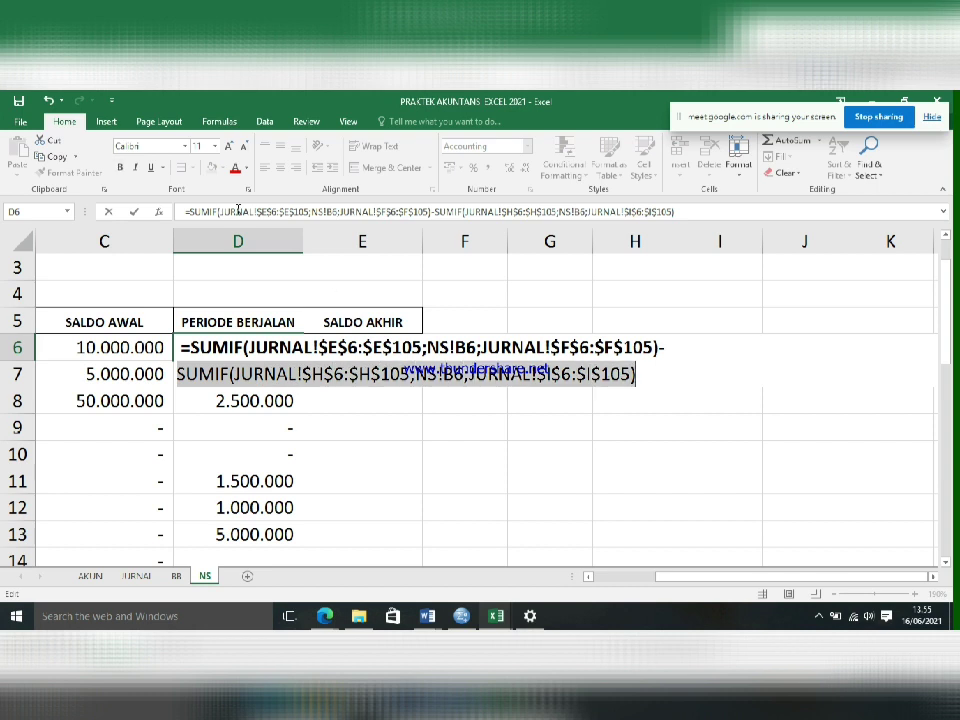
pyautogui.click(236, 168)
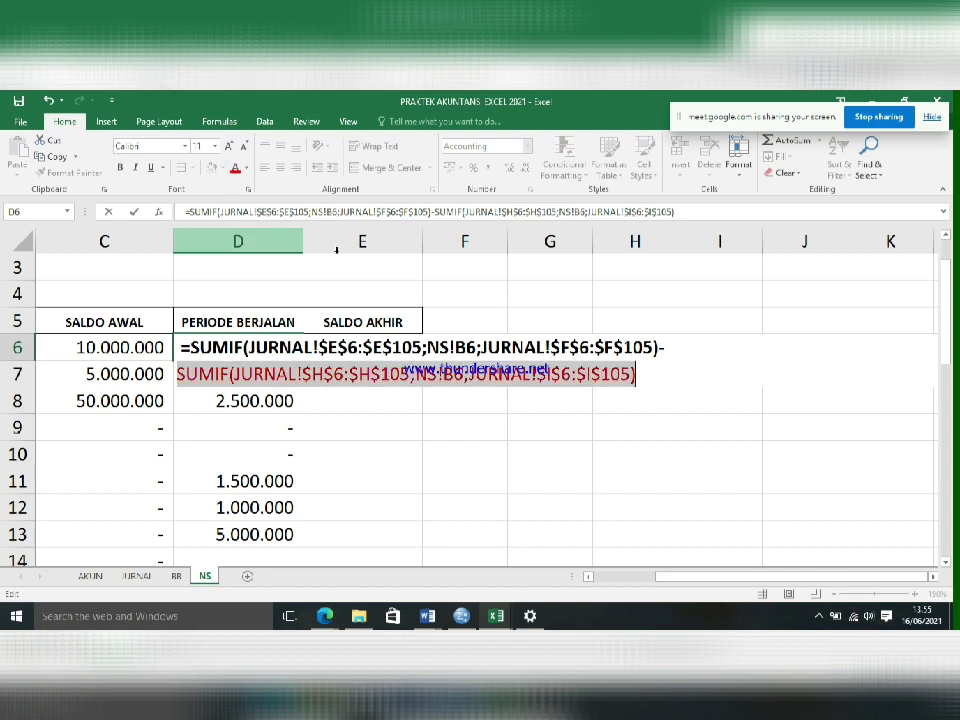
pyautogui.click(420, 497)
# Compare the D6 formula text with the debit NAMA AKUN and JUMLAH columns on the JURNAL sheet.
pyautogui.click(189, 345)
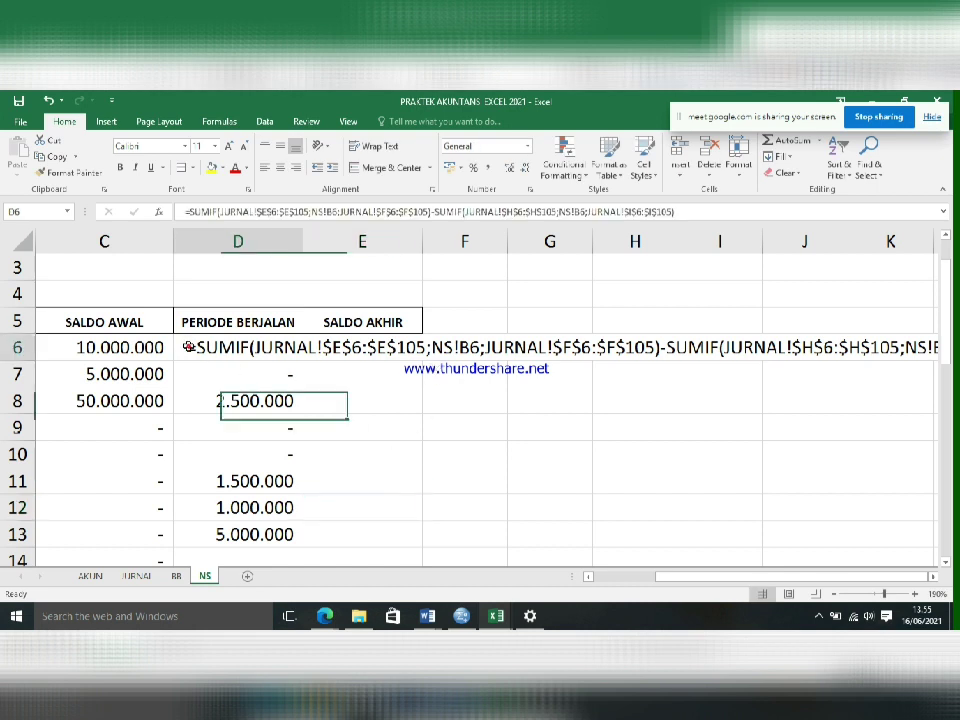
pyautogui.doubleClick(189, 345)
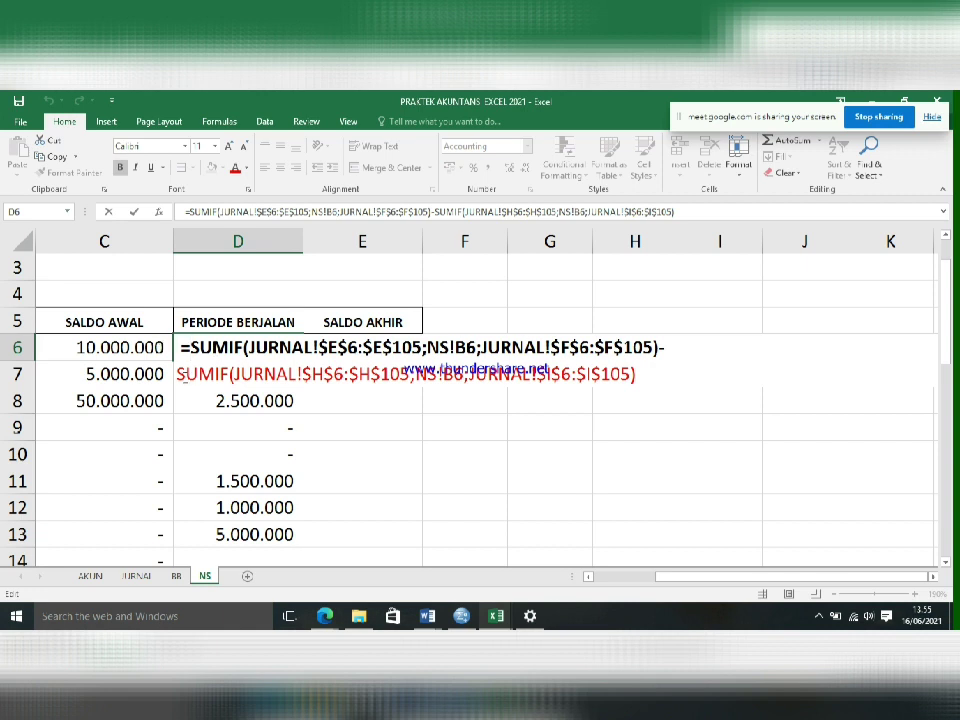
pyautogui.moveTo(177, 374); pyautogui.dragTo(636, 374)
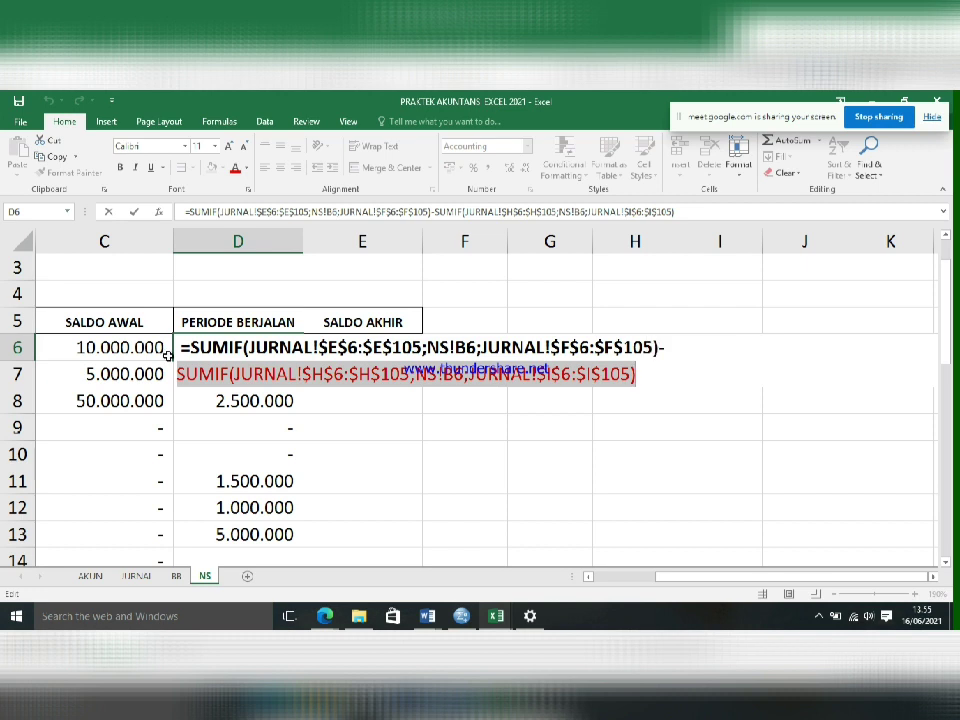
pyautogui.press('Escape')
pyautogui.click(136, 576)
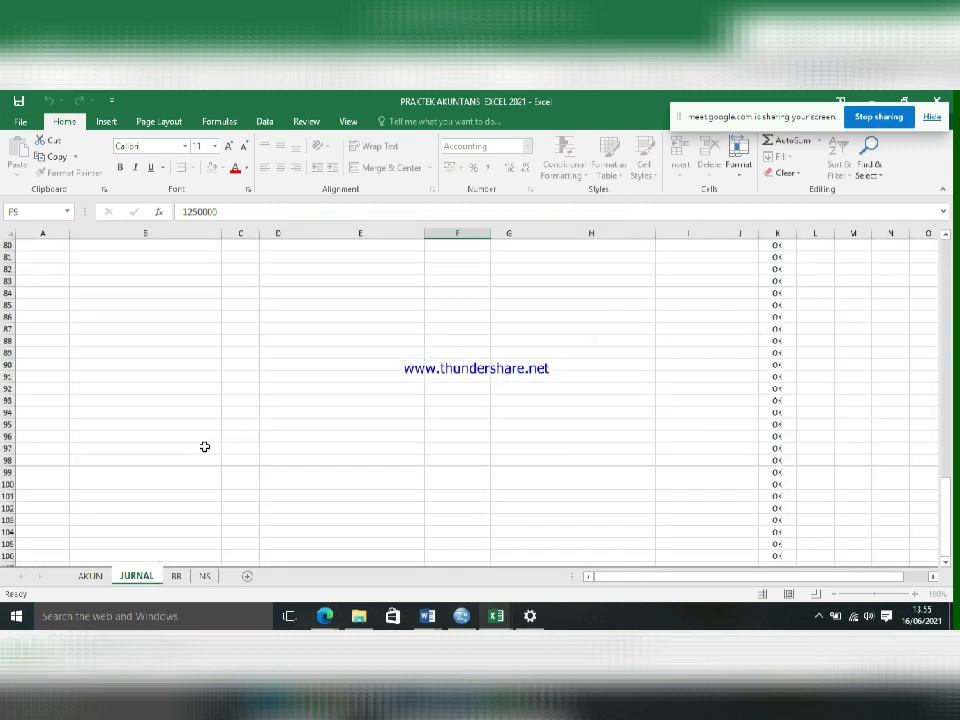
pyautogui.scroll(10, 339, 418)
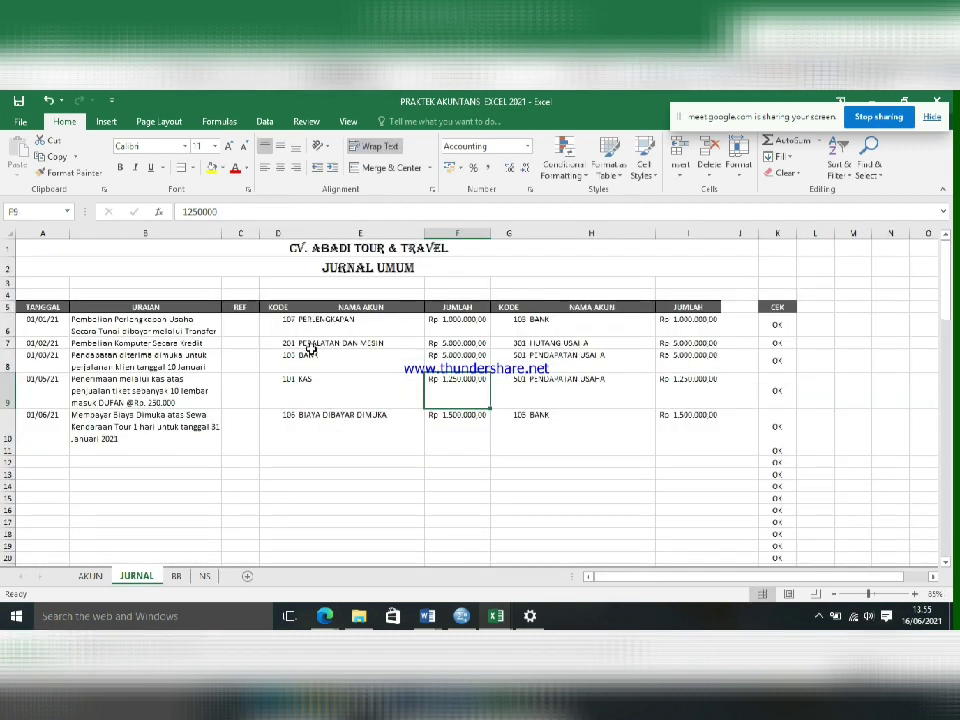
pyautogui.moveTo(321, 330); pyautogui.dragTo(444, 508)
pyautogui.scroll(-3, 444, 506)
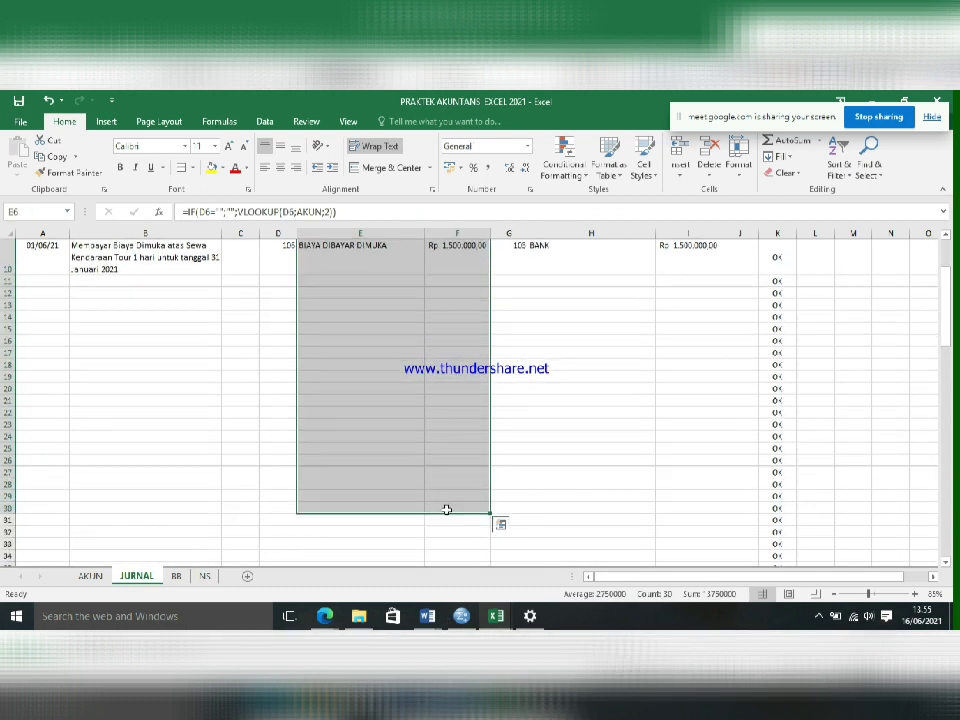
# Review the D6 formula on NS, and examine the credit NAMA AKUN and JUMLAH columns on the JURNAL sheet.
pyautogui.click(204, 576)
pyautogui.hscroll(5, 672, 407)
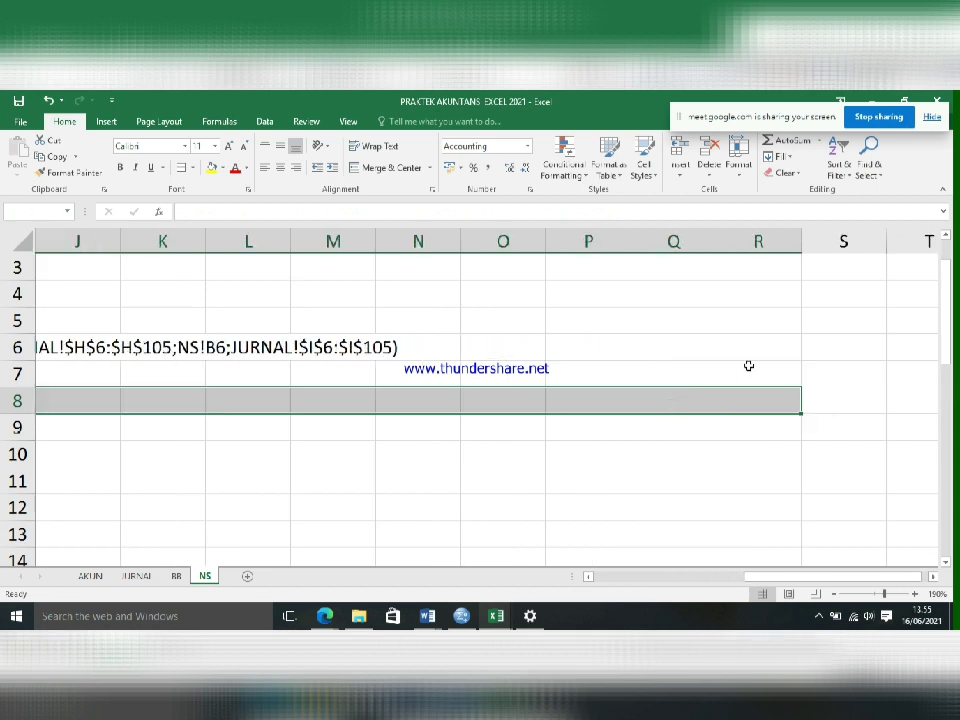
pyautogui.click(411, 445)
pyautogui.moveTo(14, 427); pyautogui.dragTo(14, 425)
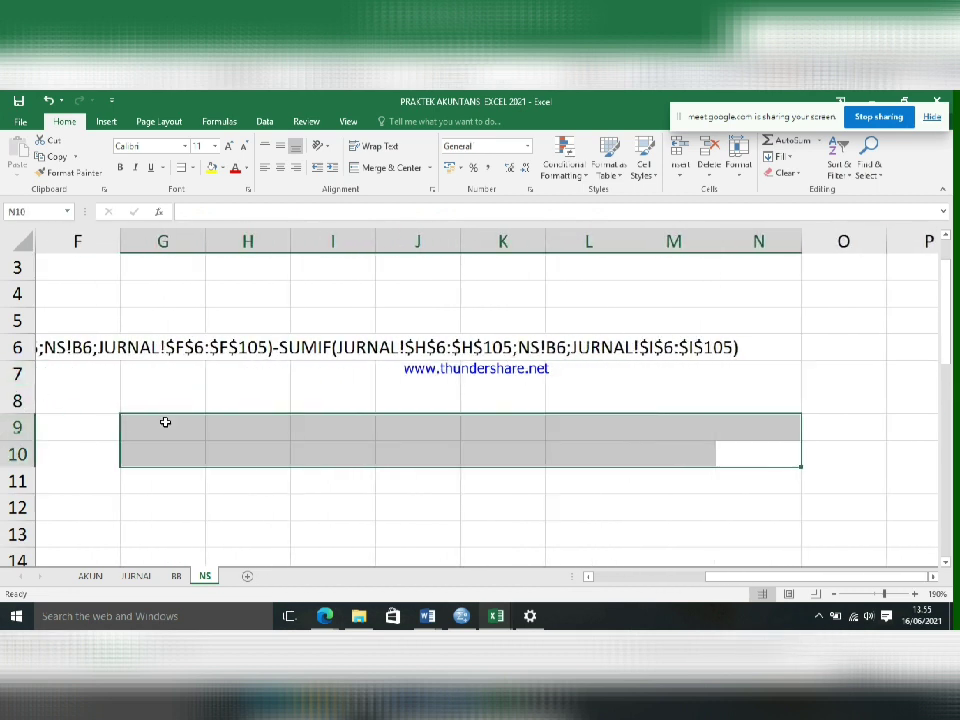
pyautogui.moveTo(165, 422); pyautogui.dragTo(6, 426)
pyautogui.doubleClick(50, 347)
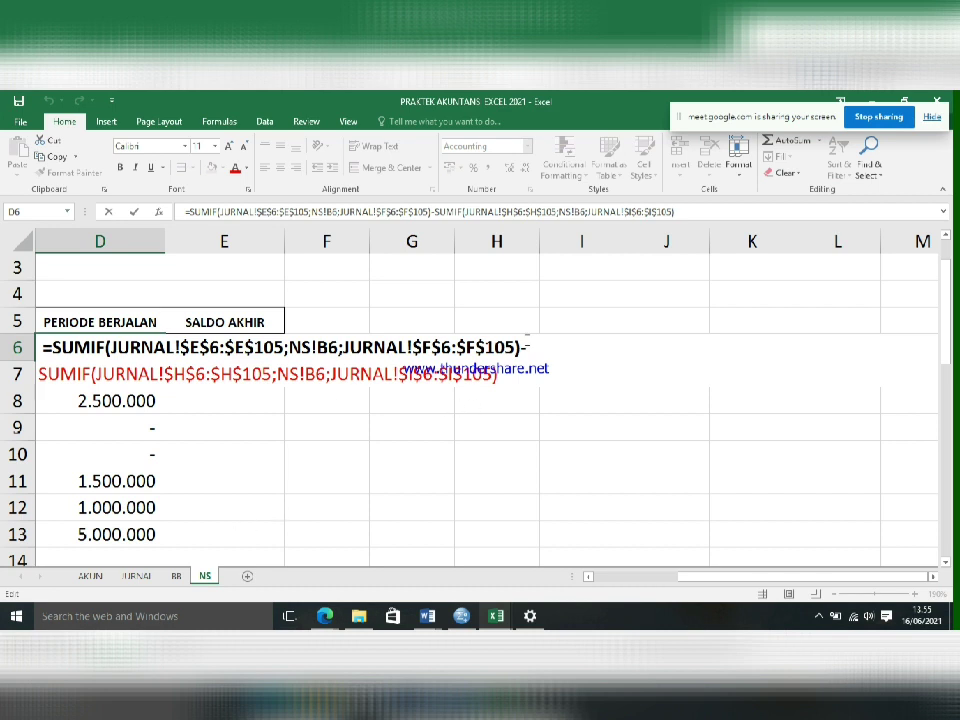
pyautogui.press('Escape')
pyautogui.click(136, 576)
pyautogui.scroll(3, 408, 502)
pyautogui.moveTo(570, 325); pyautogui.dragTo(715, 549)
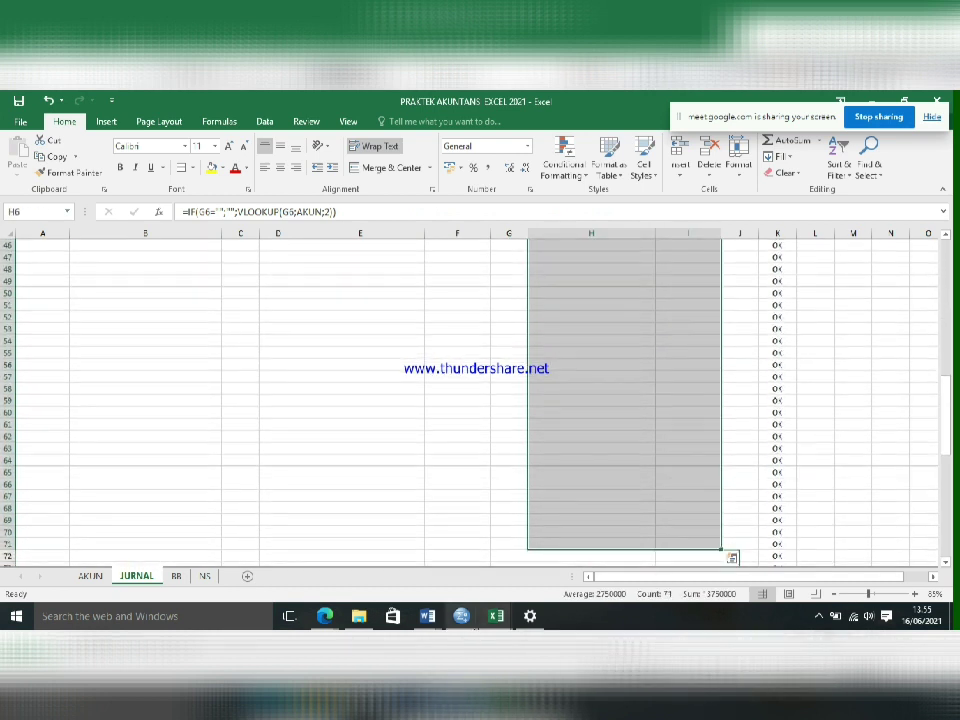
# On the NS sheet, try to move the debit SUMIF behind the credit SUMIF in the D6 formula.
pyautogui.click(205, 577)
pyautogui.click(251, 452)
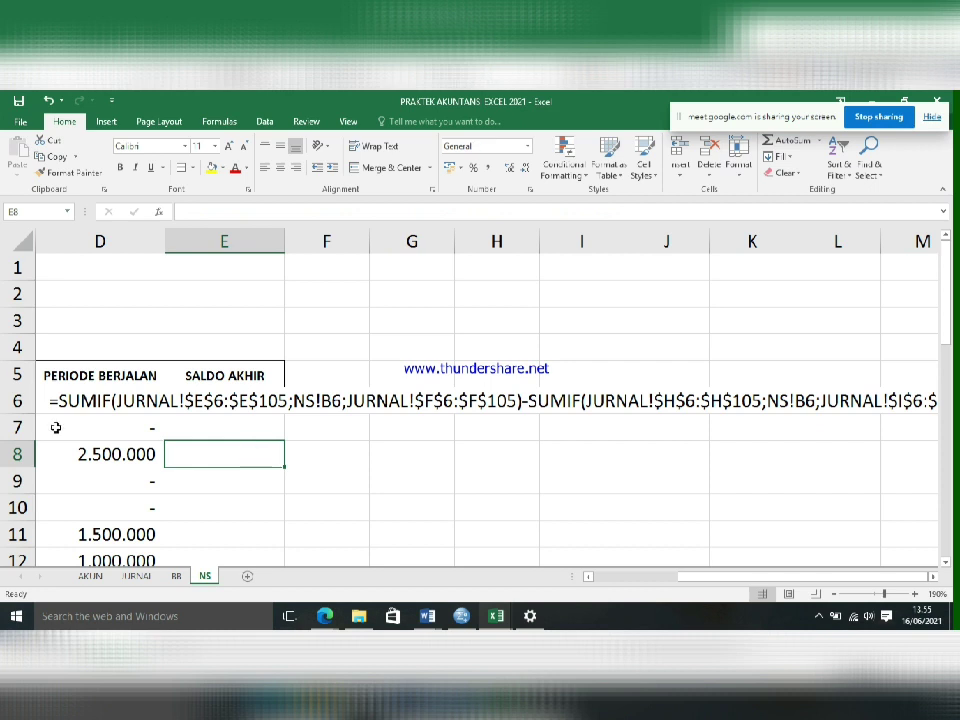
pyautogui.doubleClick(48, 401)
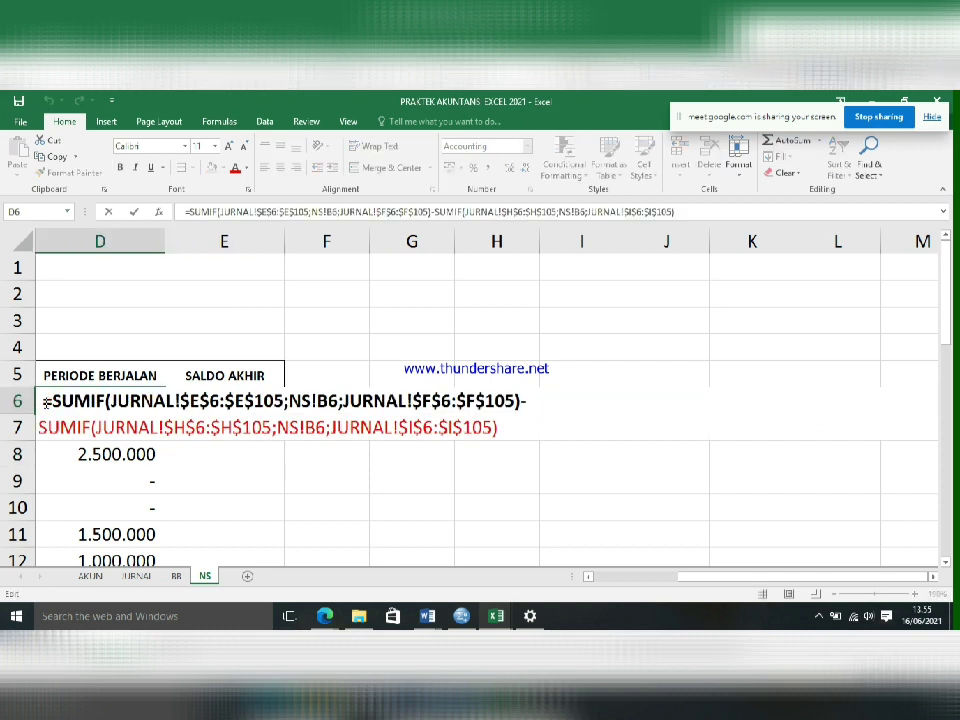
pyautogui.click(379, 443)
pyautogui.press('BackSpace')
pyautogui.press('BackSpace')
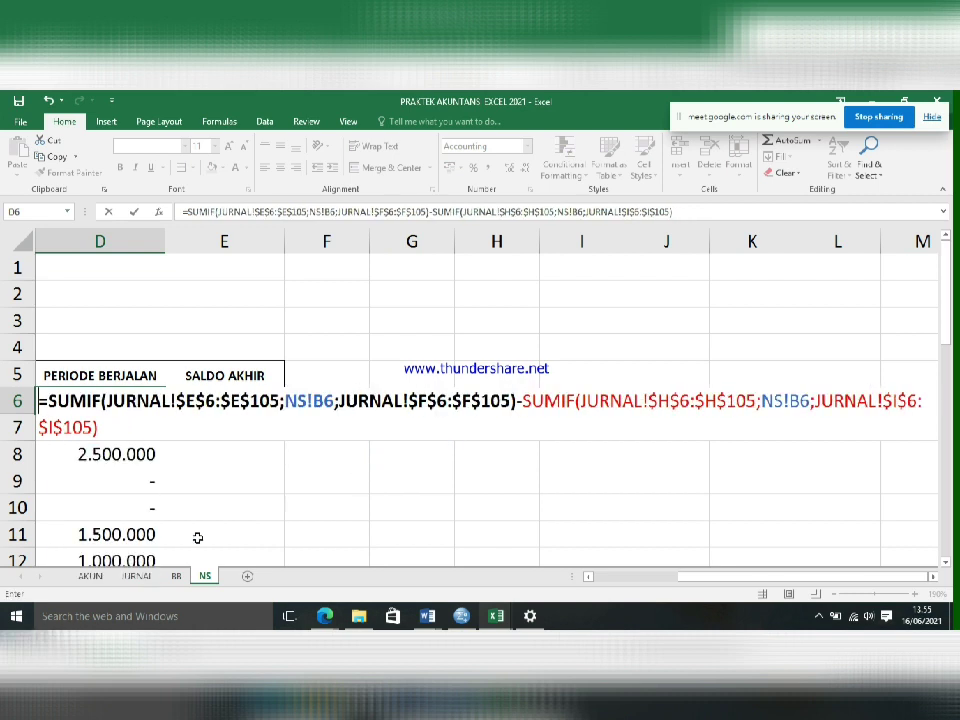
pyautogui.moveTo(48, 401); pyautogui.dragTo(517, 402)
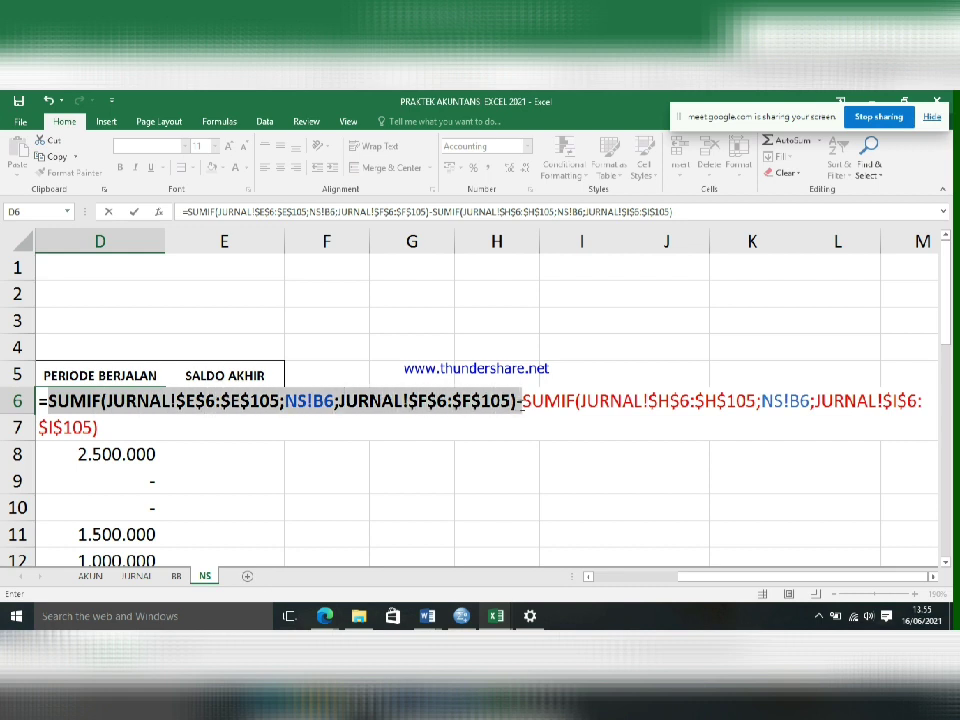
pyautogui.rightClick(459, 404)
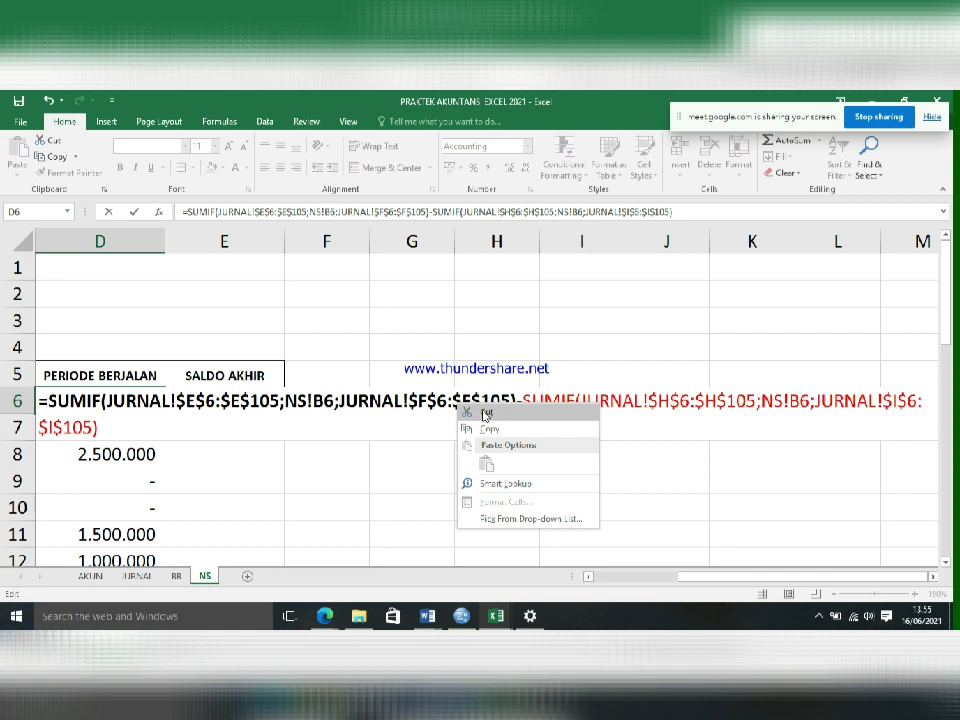
pyautogui.click(485, 413)
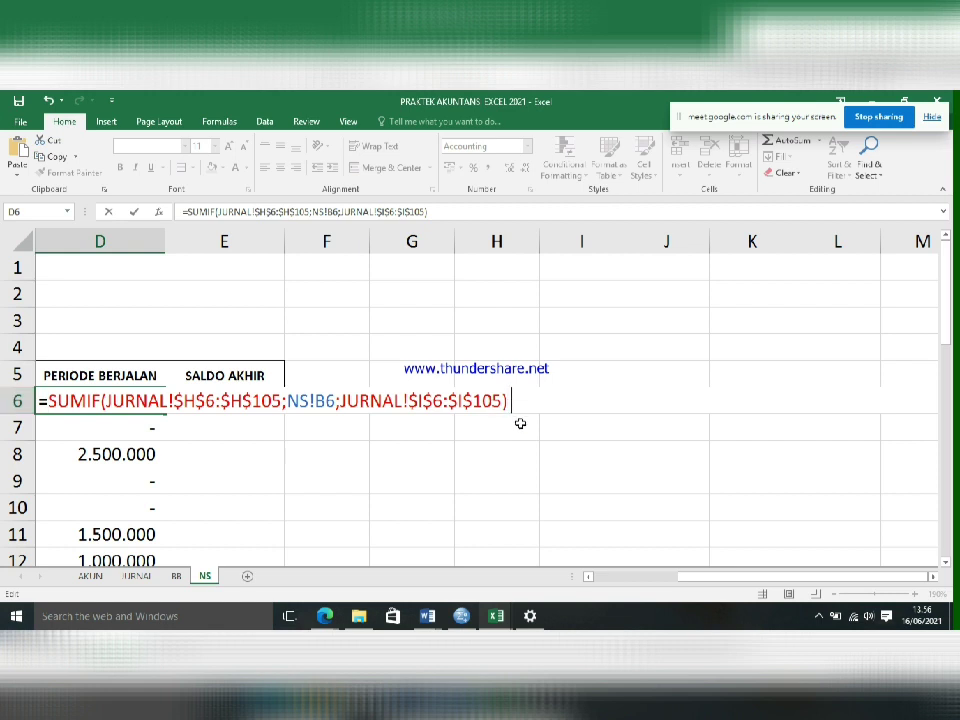
pyautogui.hotkey('ctrl', 'v')
pyautogui.press('Return')
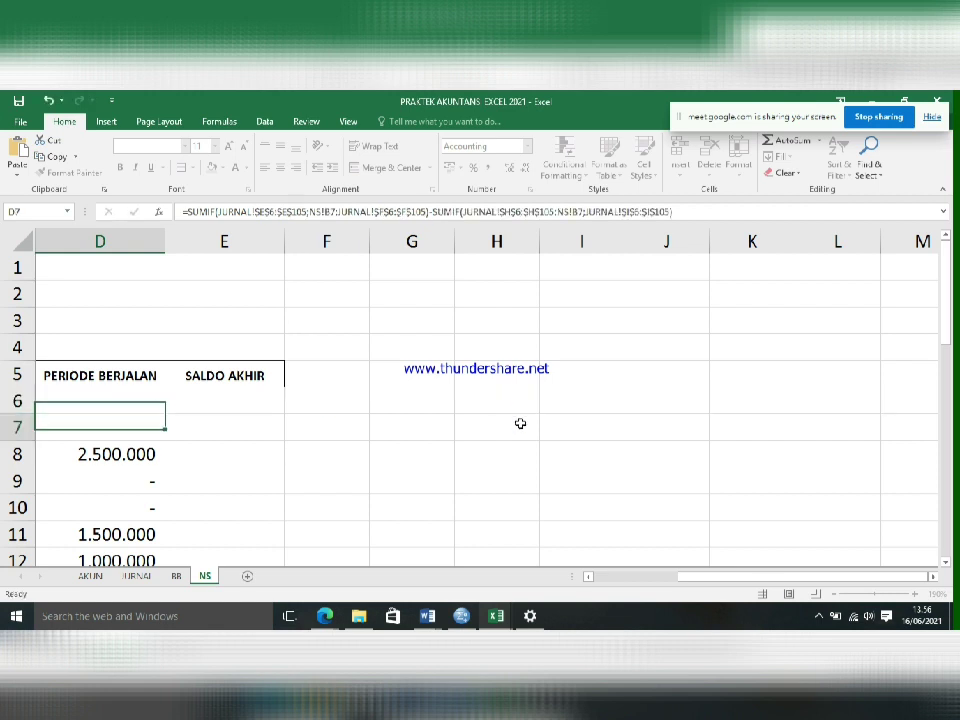
pyautogui.press('Up')
# Turn the D6 text back into a working formula by removing the extra characters before its equals sign.
pyautogui.click(266, 435)
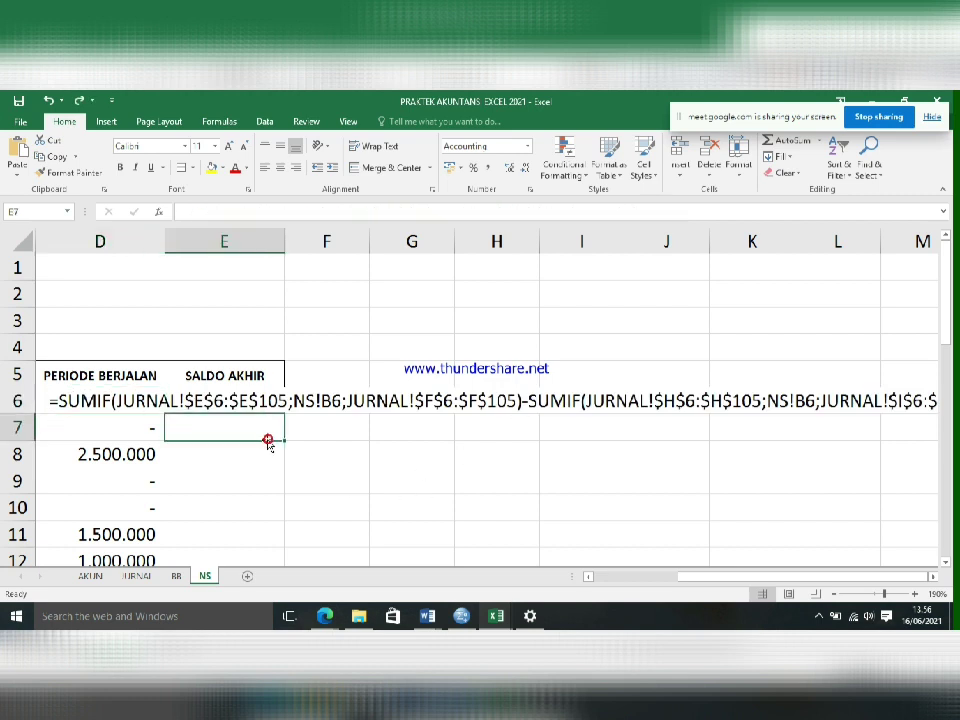
pyautogui.doubleClick(50, 401)
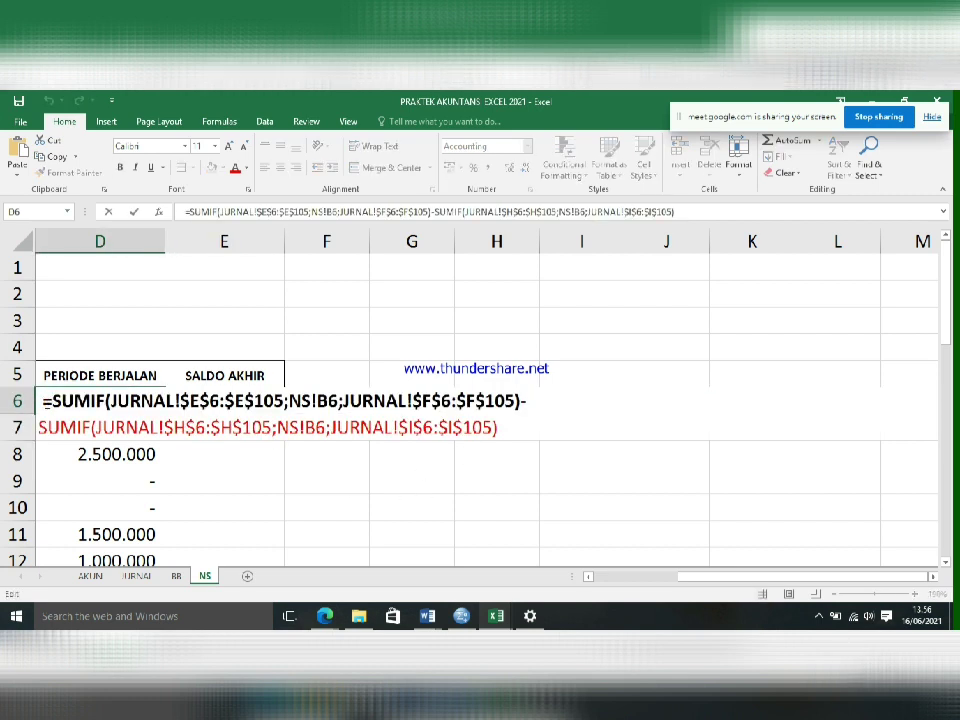
pyautogui.write('=')
pyautogui.click(248, 430)
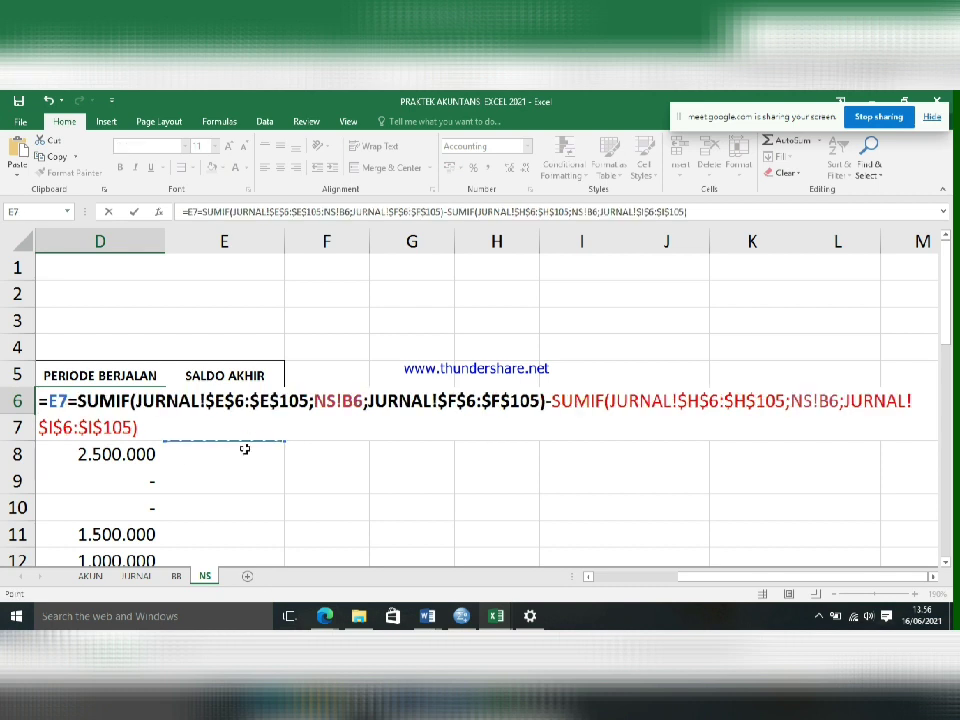
pyautogui.press('BackSpace')
pyautogui.press('BackSpace')
pyautogui.press('BackSpace')
pyautogui.press('Return')
# Highlight the AKUM. PENYUSUTAN KENDARAAN account name in B16 with yellow fill, and select the KENDARAAN amount in D15.
pyautogui.scroll(-2, 143, 484)
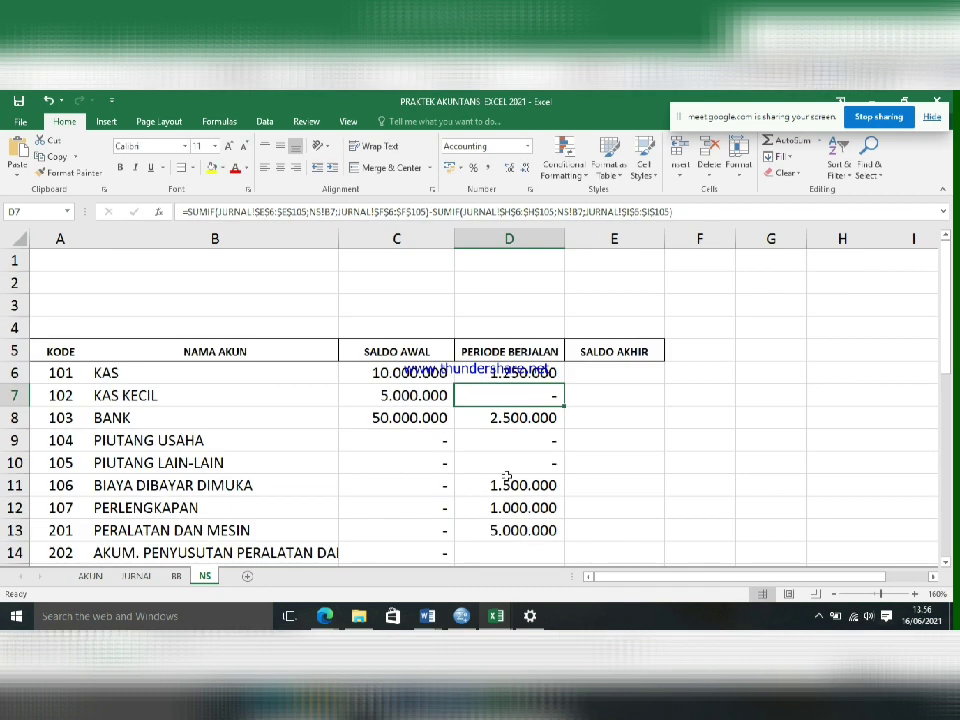
pyautogui.scroll(-2, 505, 465)
pyautogui.moveTo(505, 465); pyautogui.dragTo(332, 463)
pyautogui.click(182, 463)
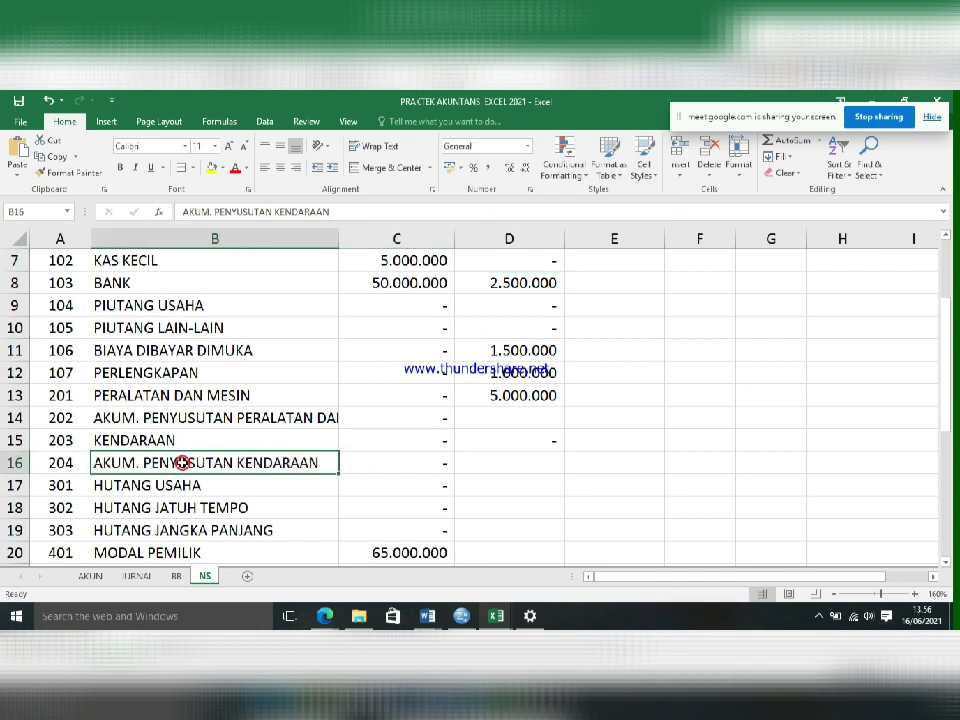
pyautogui.click(211, 168)
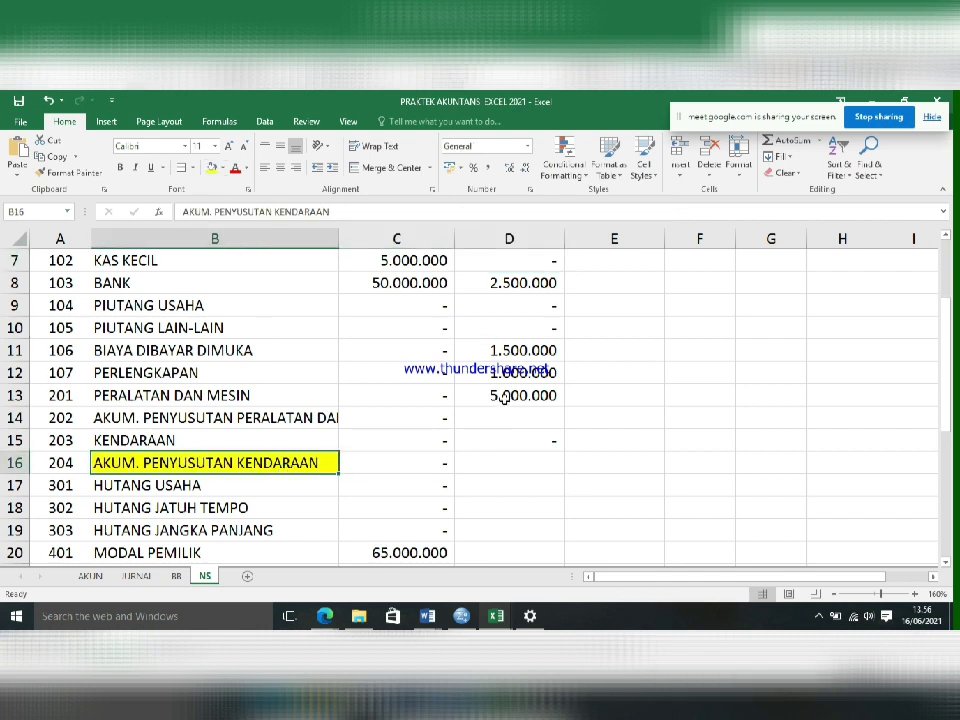
pyautogui.click(503, 438)
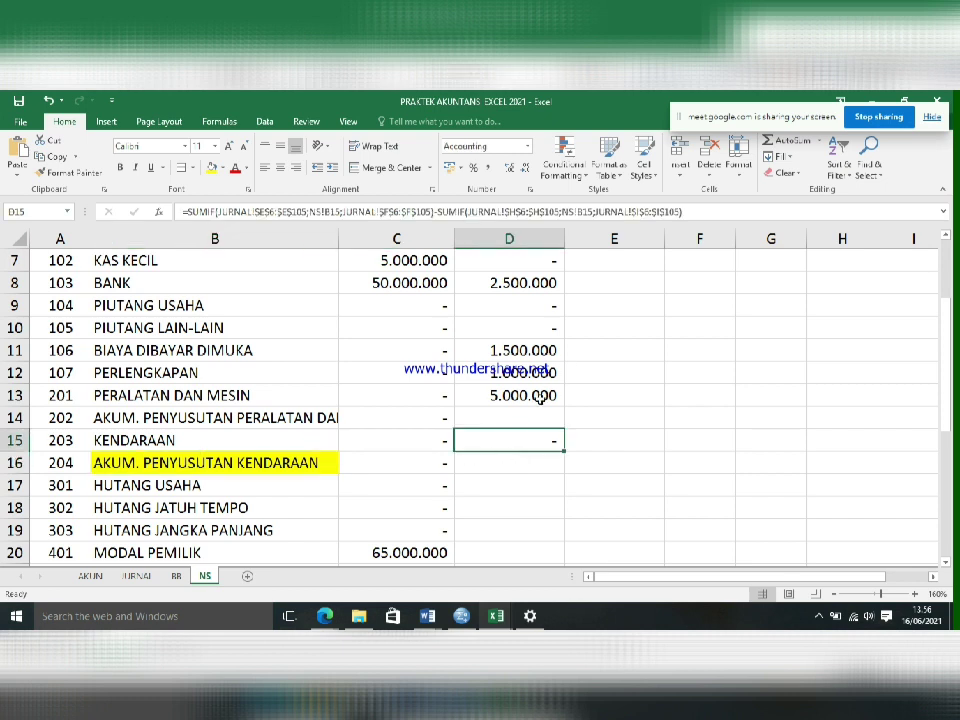
# Copy the KENDARAAN formula from D15 into D16 for AKUM. PENYUSUTAN KENDARAAN, and check the pasted formula's references.
pyautogui.hotkey('ctrl', 'c')
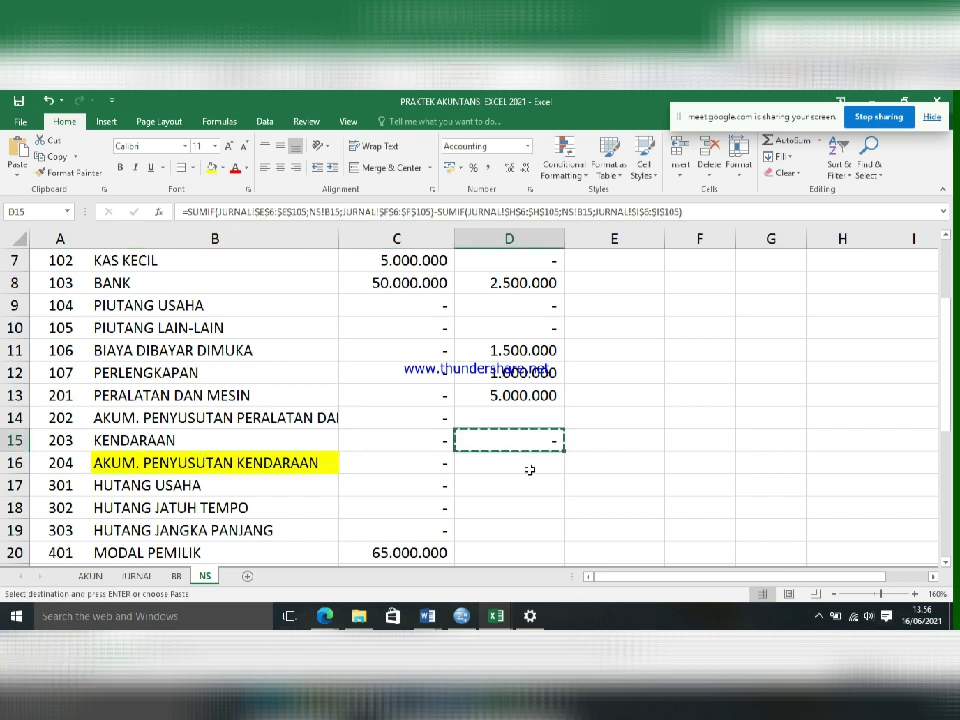
pyautogui.click(527, 461)
pyautogui.rightClick(529, 468)
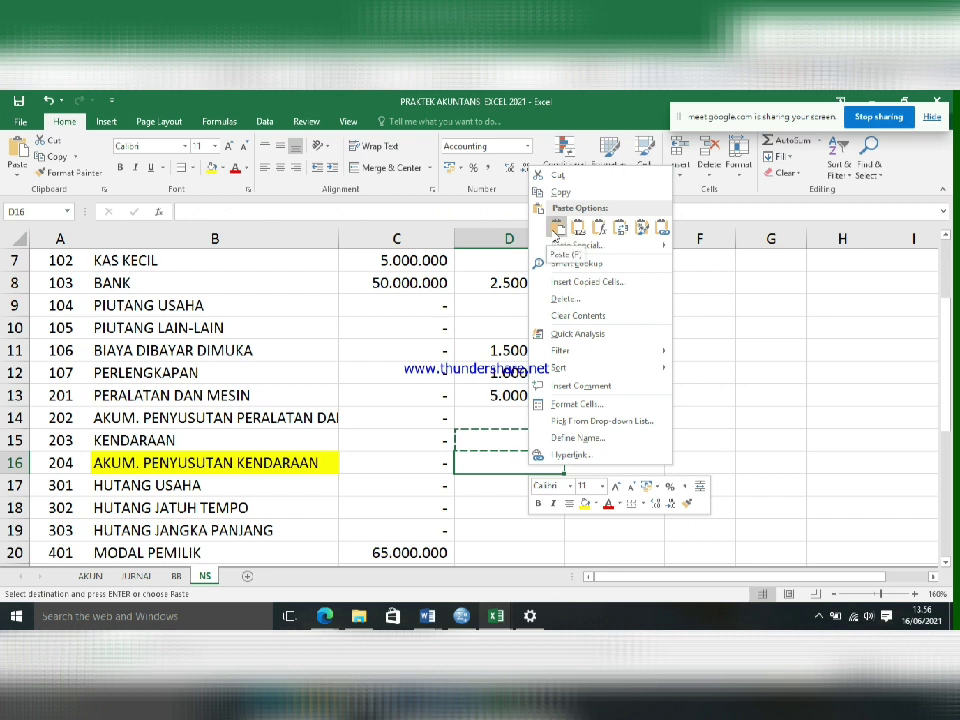
pyautogui.click(558, 228)
pyautogui.doubleClick(496, 461)
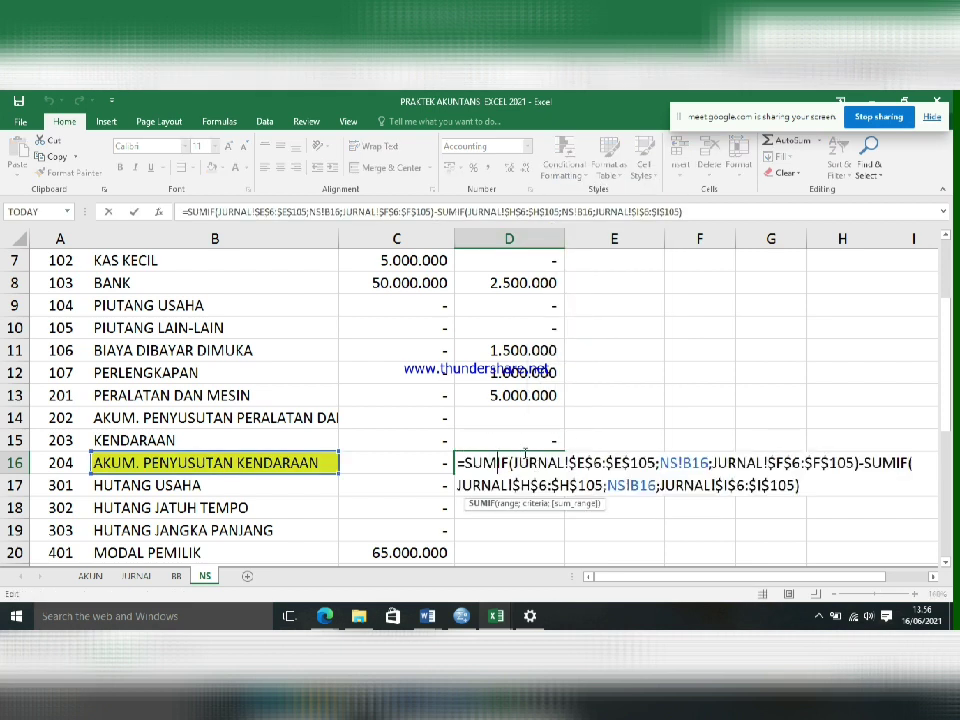
pyautogui.press('Return')
pyautogui.click(600, 483)
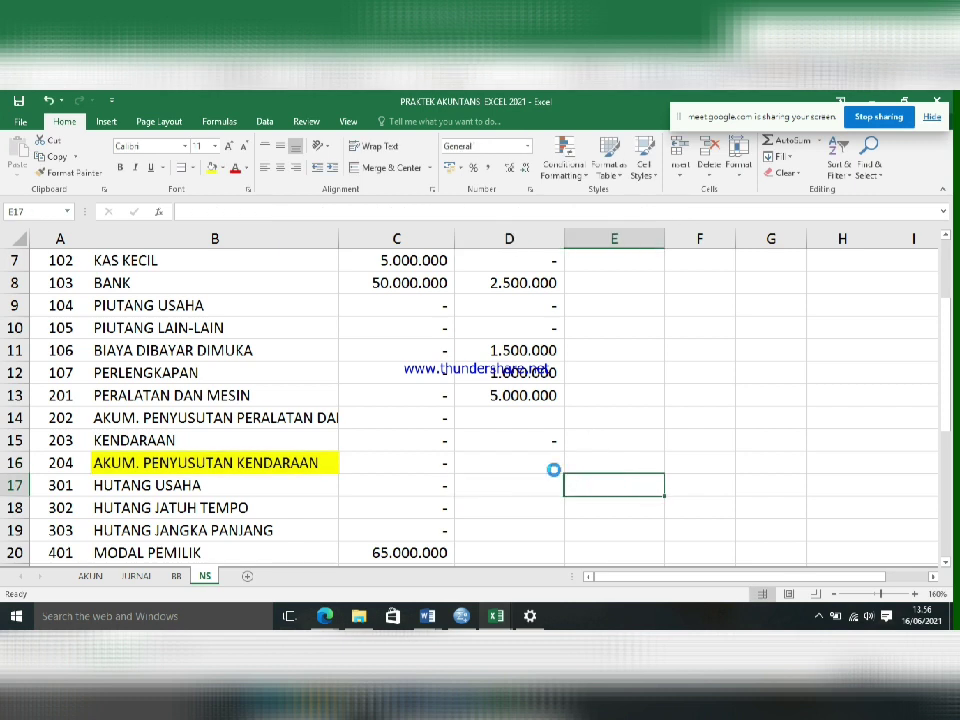
# Open the D16 formula for editing and select its debit SUMIF together with the minus sign that follows.
pyautogui.scroll(8, 553, 470)
pyautogui.moveTo(649, 521); pyautogui.dragTo(739, 506)
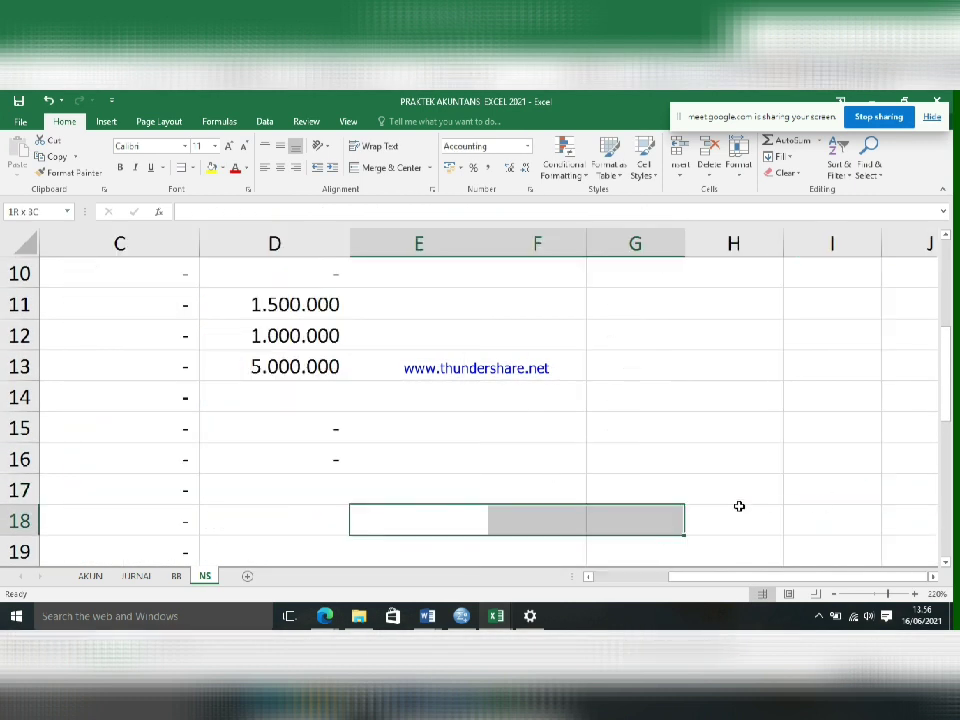
pyautogui.doubleClick(304, 459)
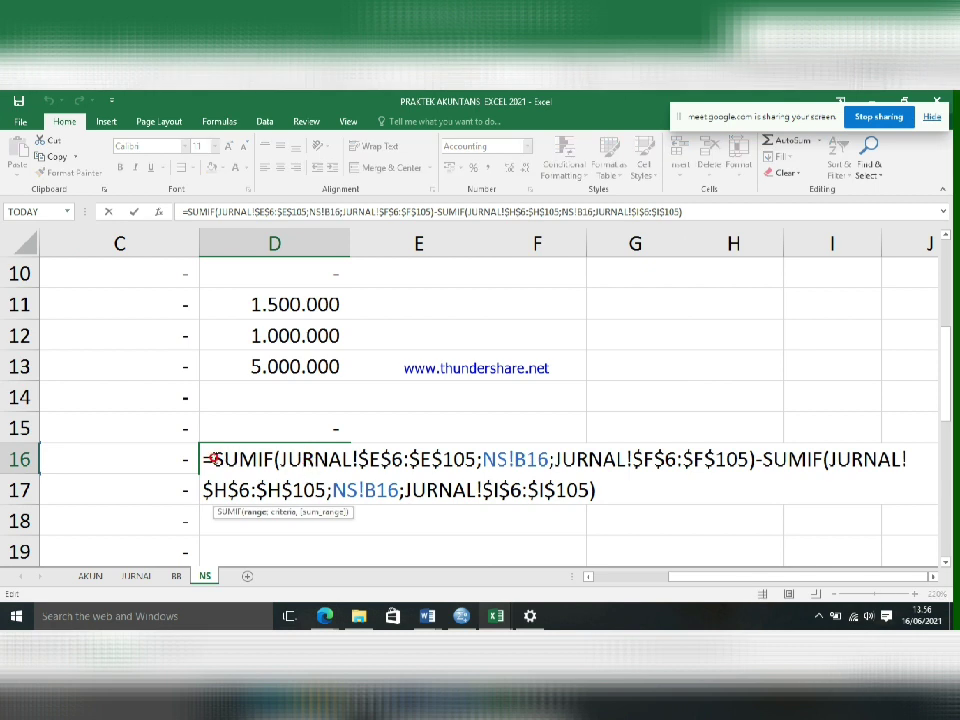
pyautogui.moveTo(217, 459); pyautogui.dragTo(765, 474)
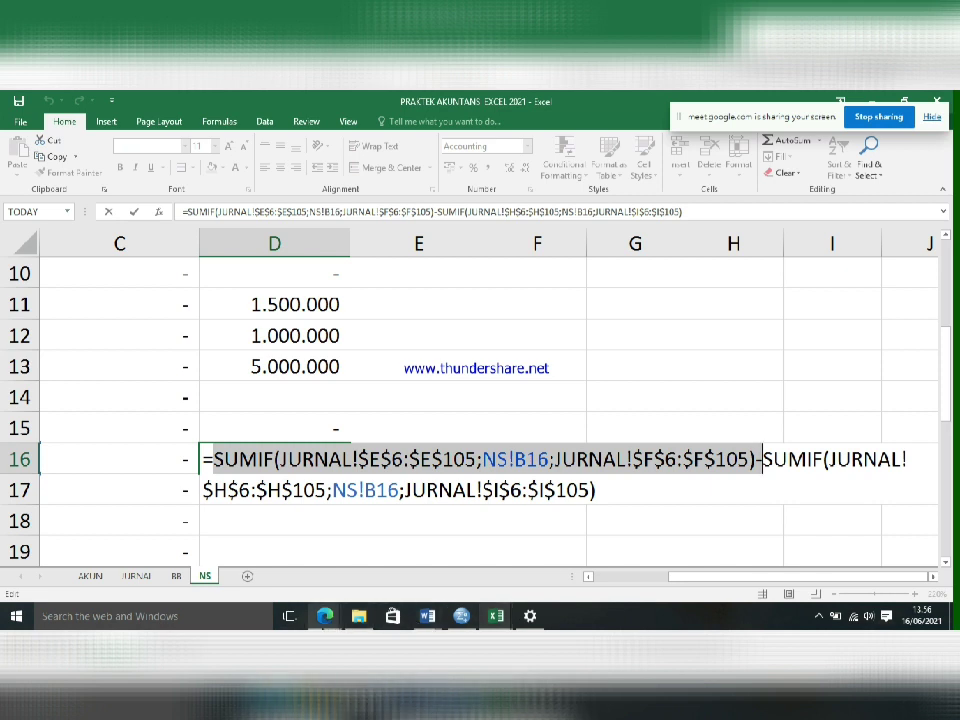
# Switch to the Google Meet call in Edge to check on the participants, and return to the Excel workbook.
pyautogui.click(325, 616)
pyautogui.click(250, 555)
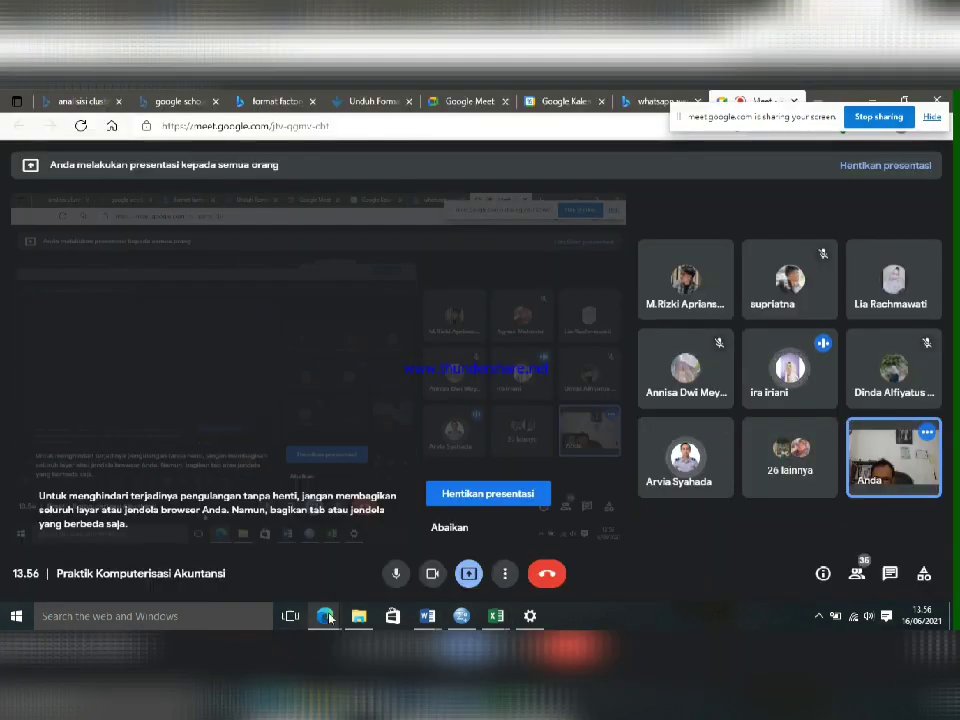
pyautogui.moveTo(496, 616)
pyautogui.click(555, 580)
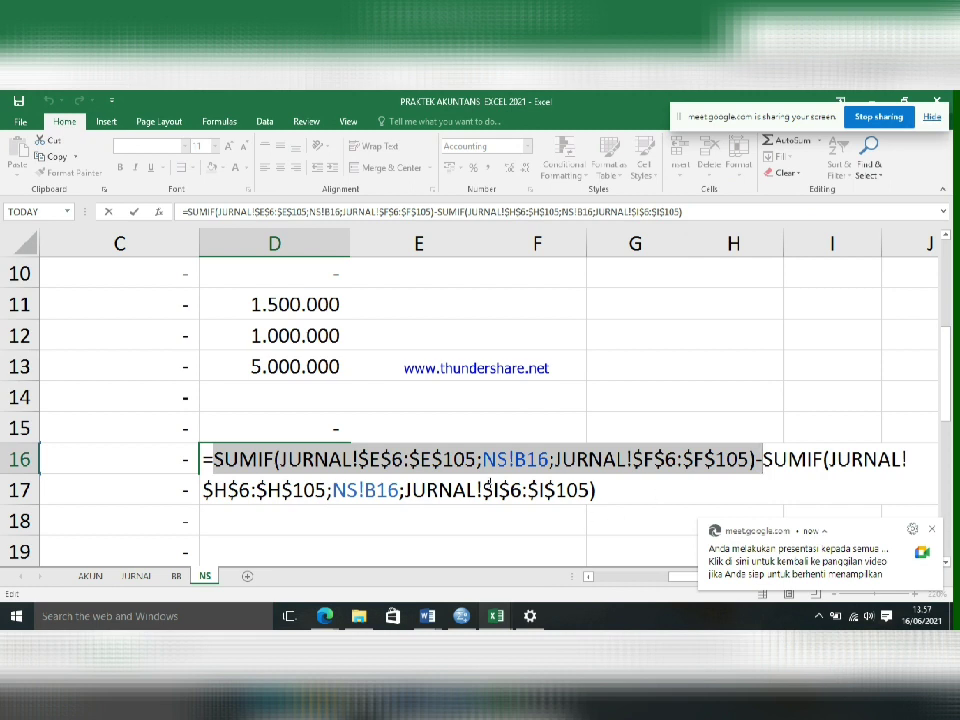
# Reorder the D16 formula to =SUMIF(JURNAL!$H$6:$H$105;NS!B16;JURNAL!$I$6:$I$105)-SUMIF(JURNAL!$E$6:$E$105;NS!B16;JURNAL!$F$6:$F$105).
pyautogui.rightClick(394, 459)
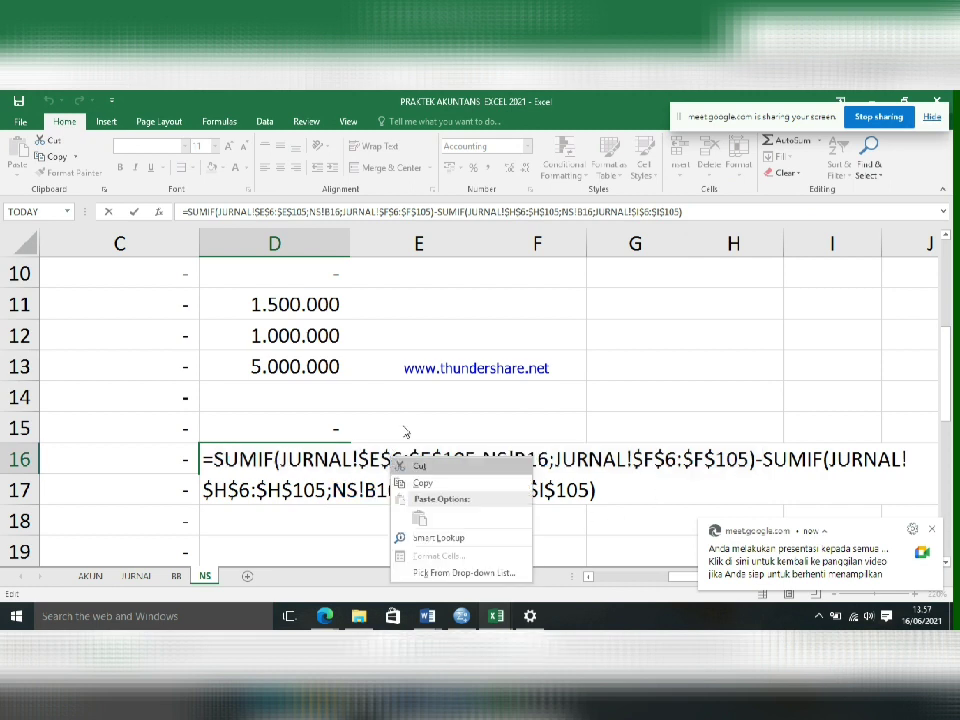
pyautogui.click(412, 467)
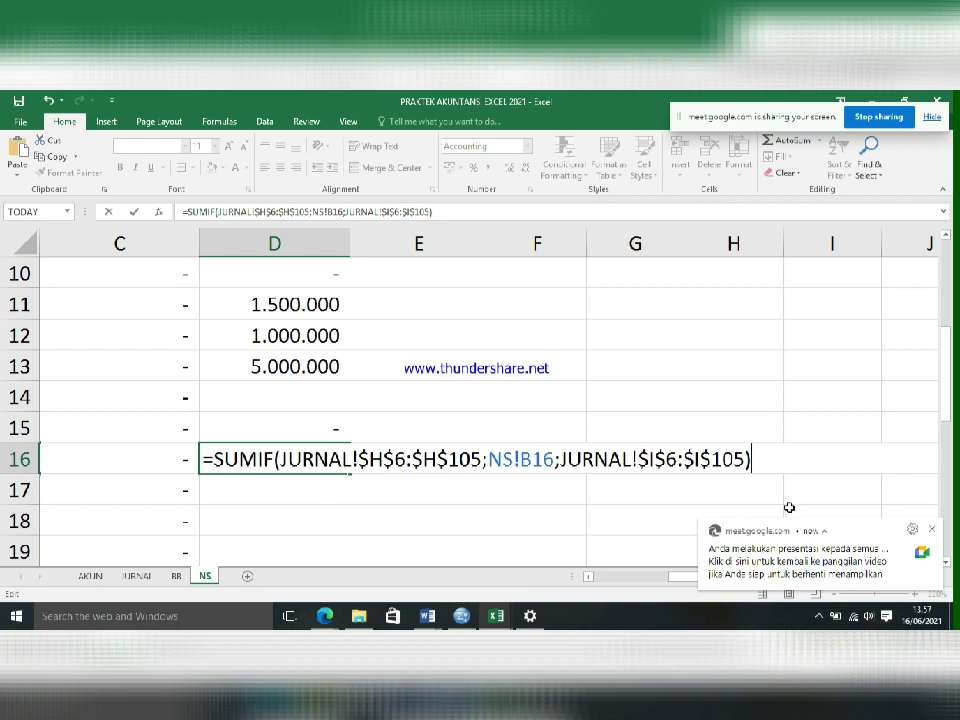
pyautogui.rightClick(666, 471)
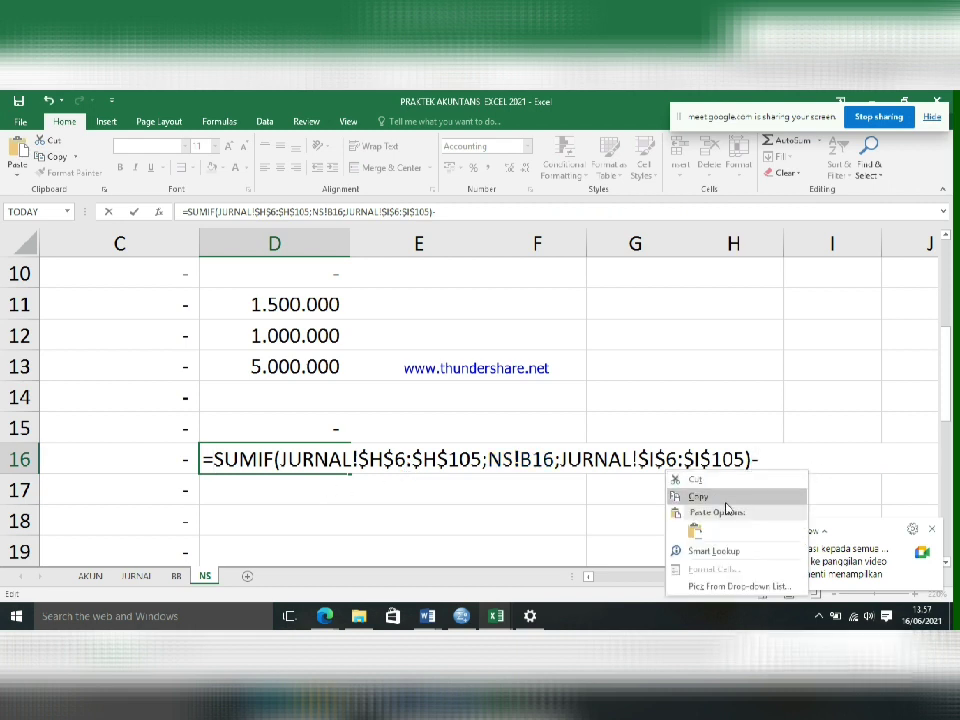
pyautogui.click(699, 536)
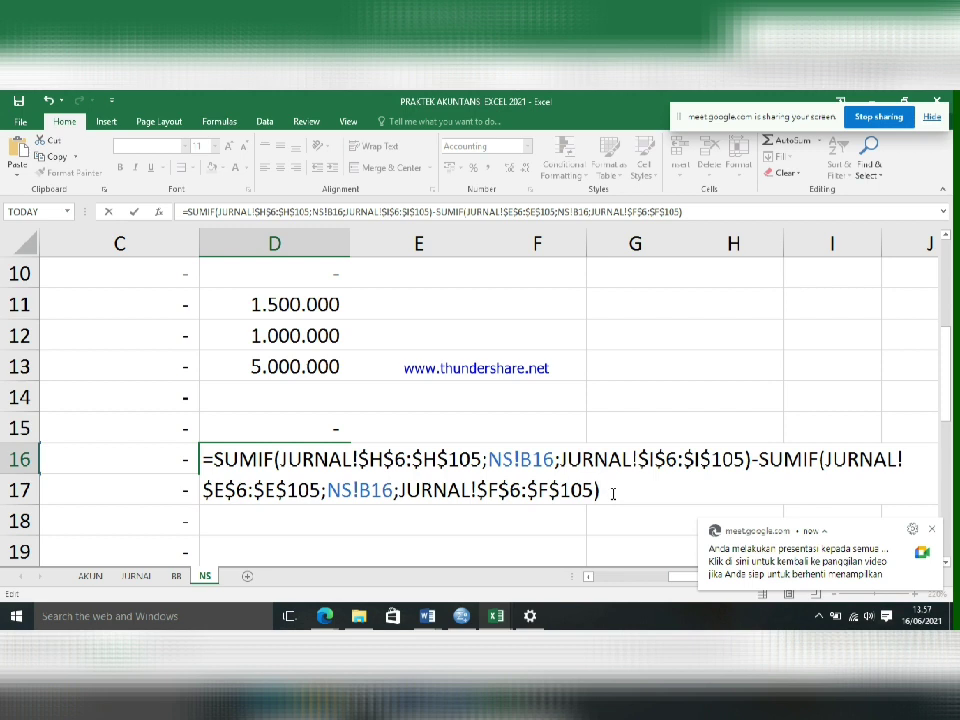
pyautogui.press('Return')
pyautogui.click(326, 462)
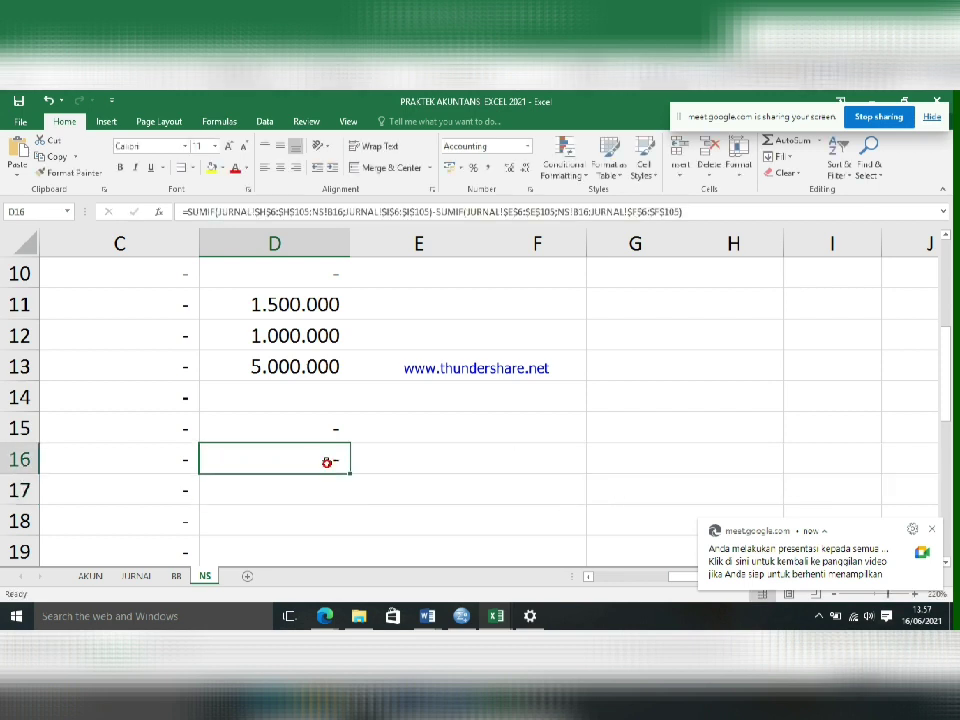
# Copy the credit-minus-debit formula from D16 to D17:D23, covering HUTANG USAHA through PENDAPATAN LAINNYA.
pyautogui.scroll(-5, 327, 462)
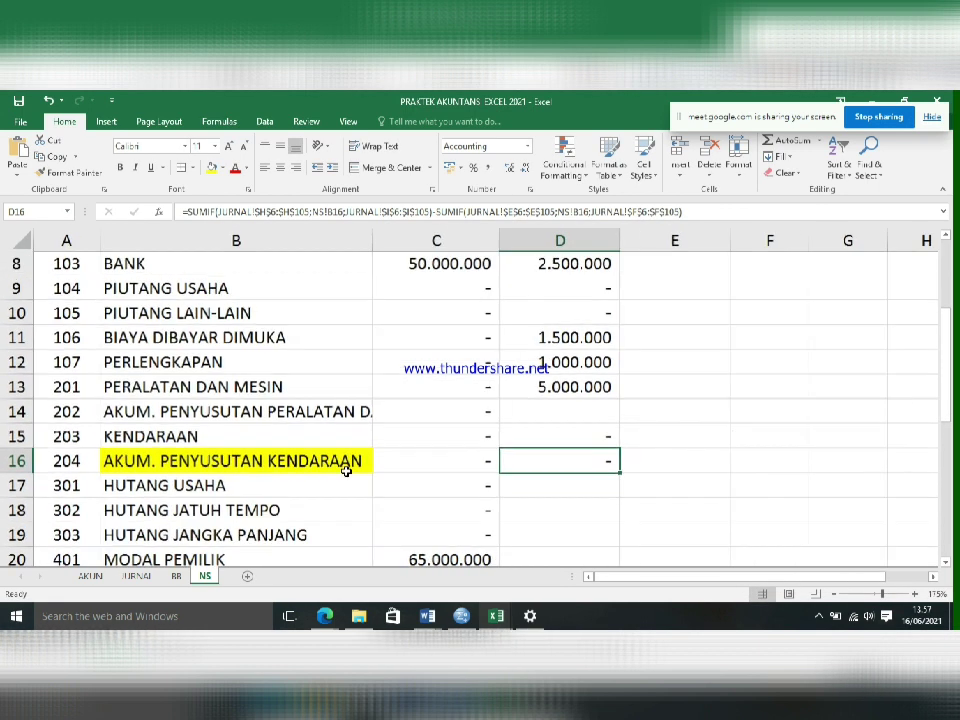
pyautogui.scroll(-2, 484, 506)
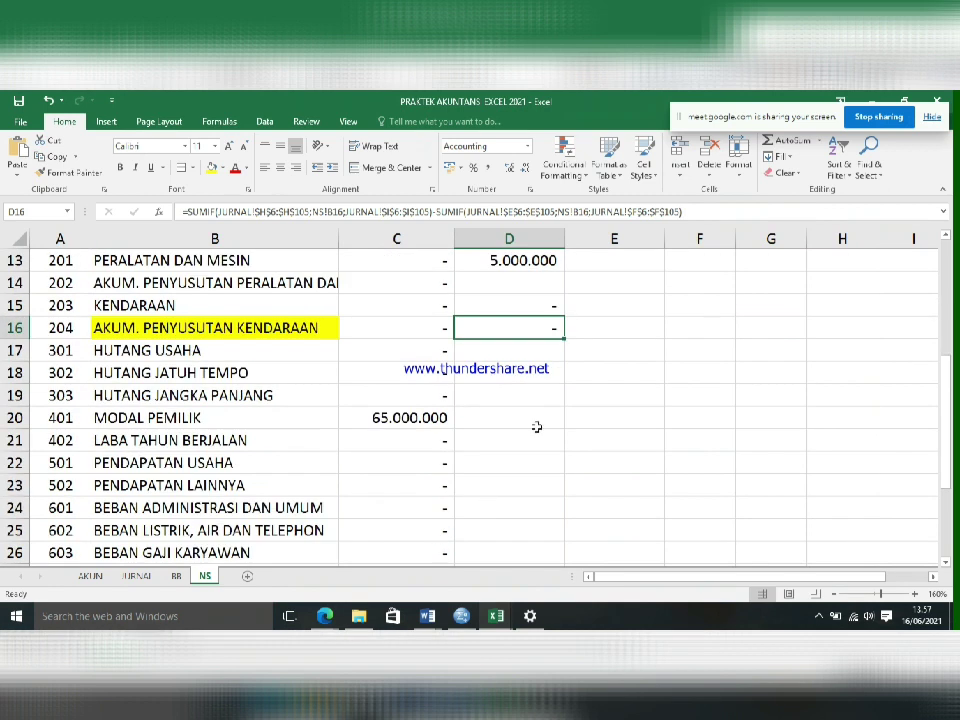
pyautogui.hotkey('ctrl', 'c')
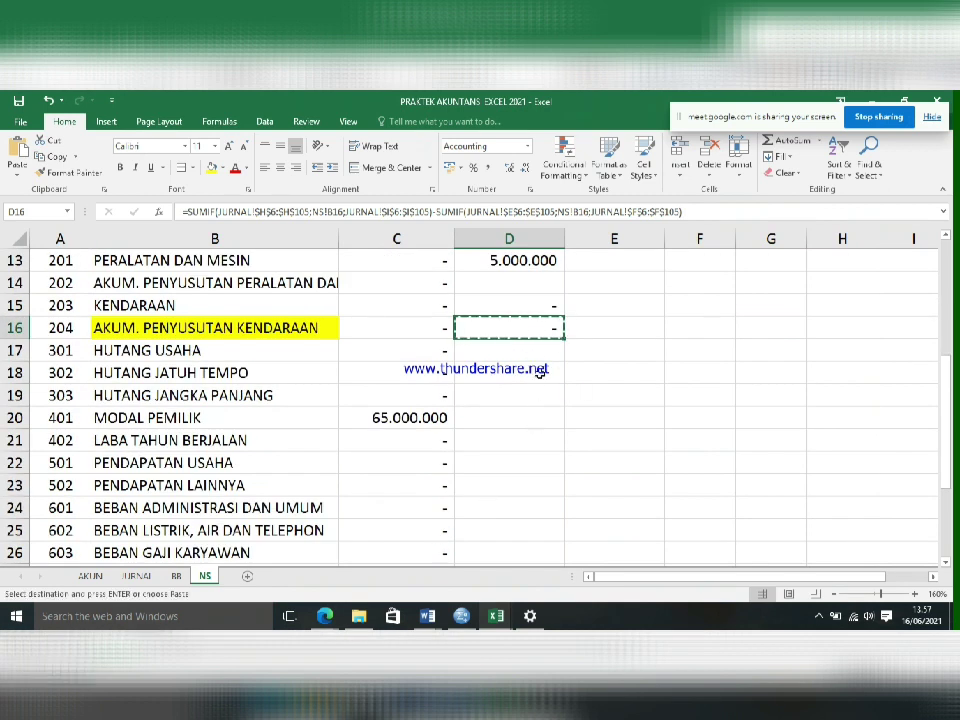
pyautogui.moveTo(490, 349); pyautogui.dragTo(516, 499)
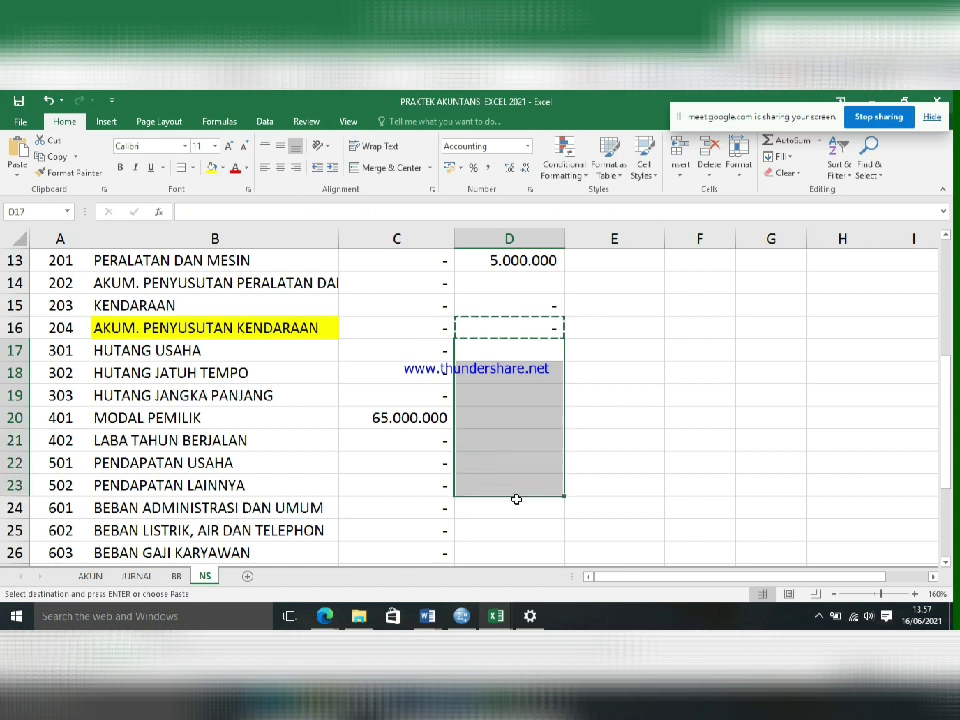
pyautogui.hotkey('ctrl', 'v')
pyautogui.click(636, 458)
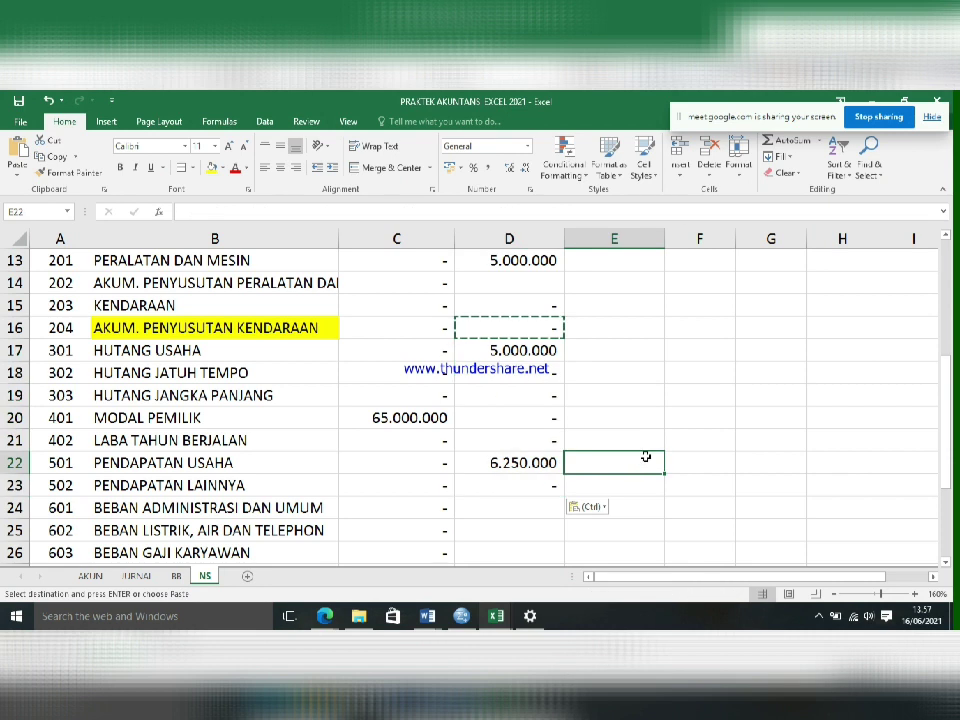
pyautogui.press('Escape')
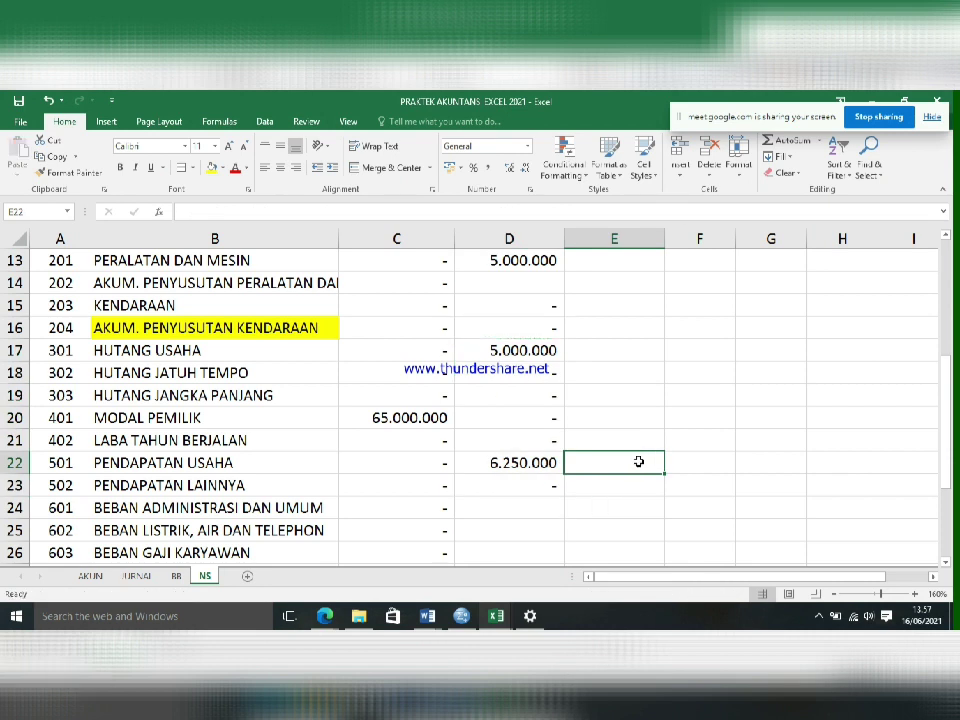
# Calculate the SALDO AKHIR of KAS in E6 with the formula =C6+D6.
pyautogui.scroll(4, 638, 461)
pyautogui.scroll(-2, 500, 485)
pyautogui.scroll(2, 504, 487)
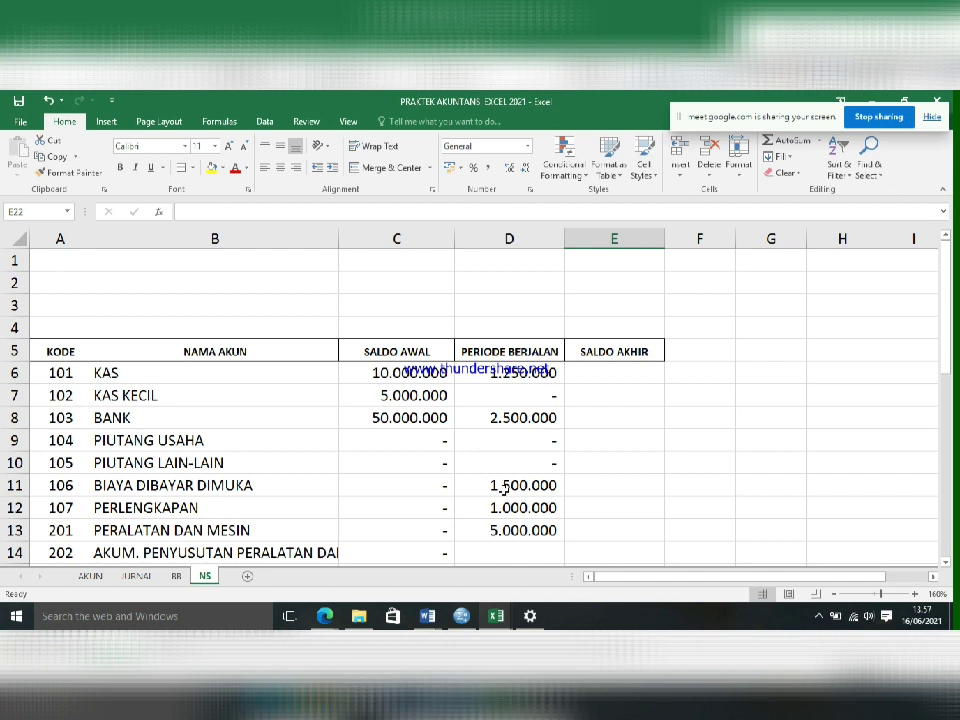
pyautogui.click(637, 373)
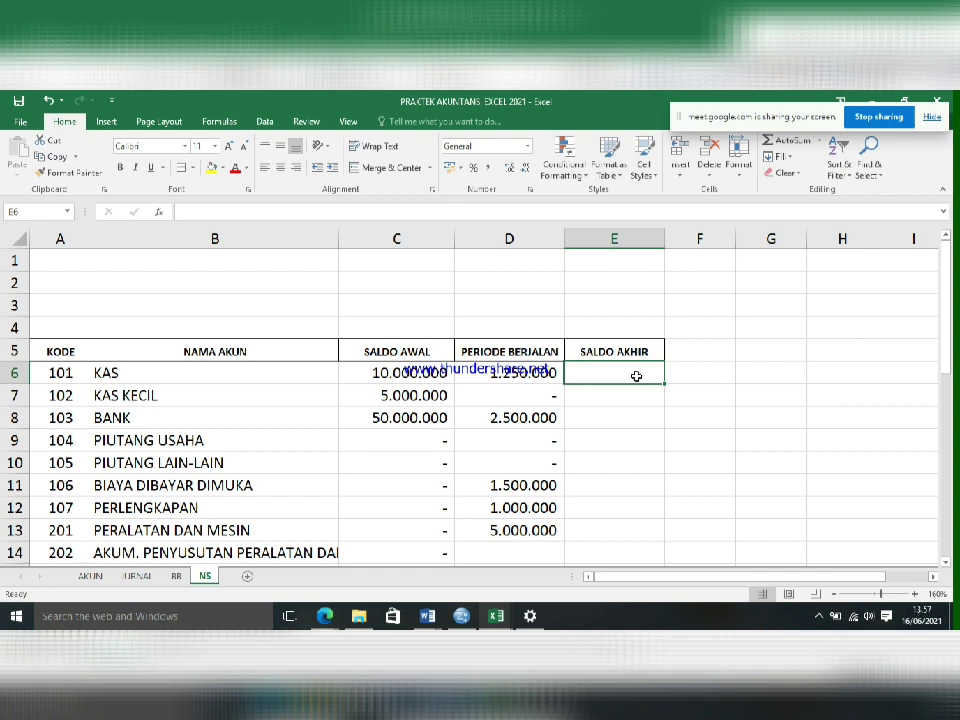
pyautogui.write('=')
pyautogui.click(395, 373)
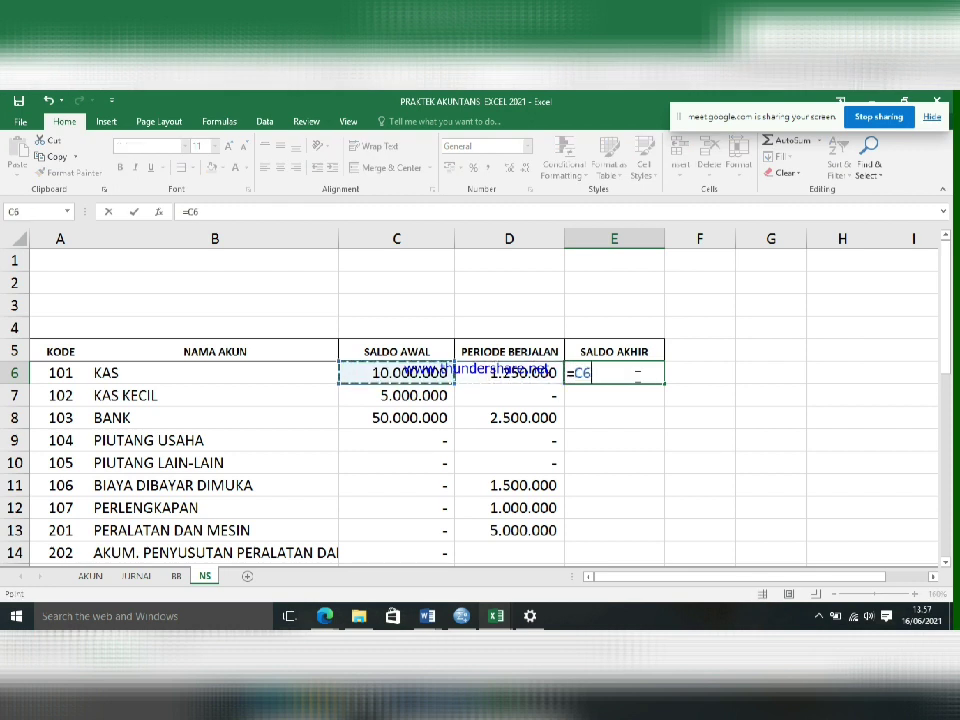
pyautogui.write('+D6')
pyautogui.press('Return')
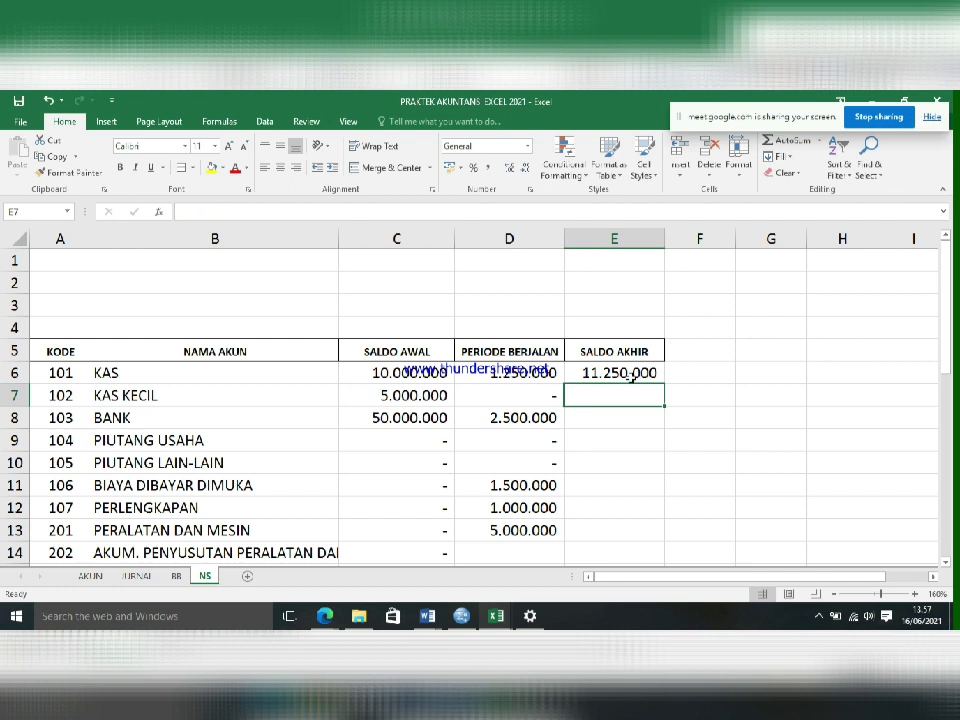
# Fill the SALDO AKHIR formula from E6 down through the rest of the account list.
pyautogui.click(627, 374)
pyautogui.moveTo(664, 384); pyautogui.dragTo(652, 537)
pyautogui.keyDown('ctrl'); pyautogui.scroll(-3, 650, 530); pyautogui.keyUp('ctrl')
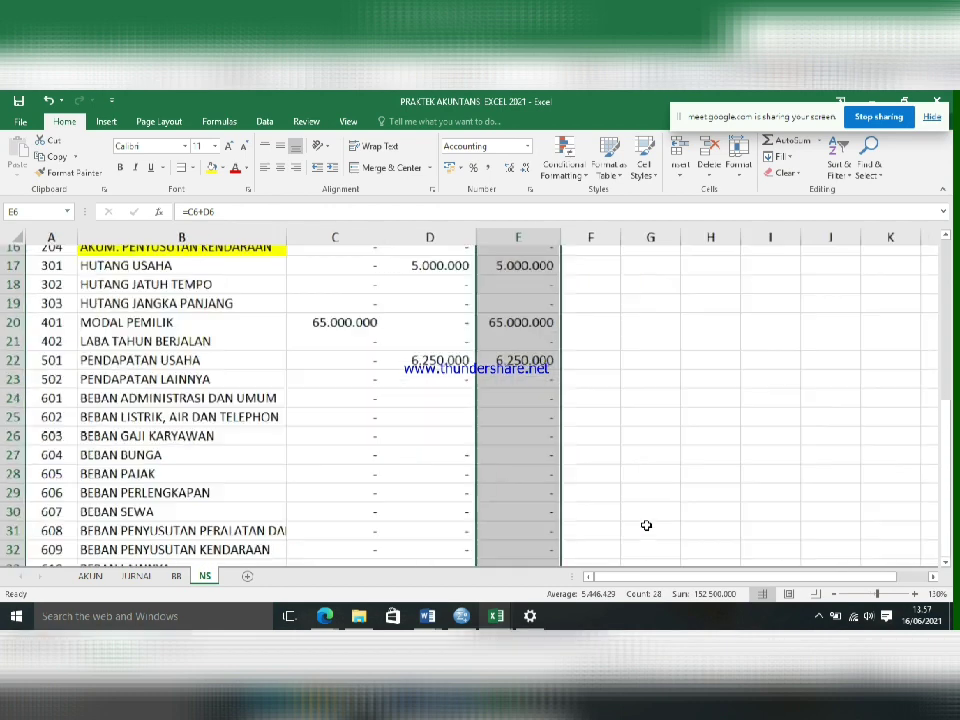
pyautogui.scroll(5, 620, 495)
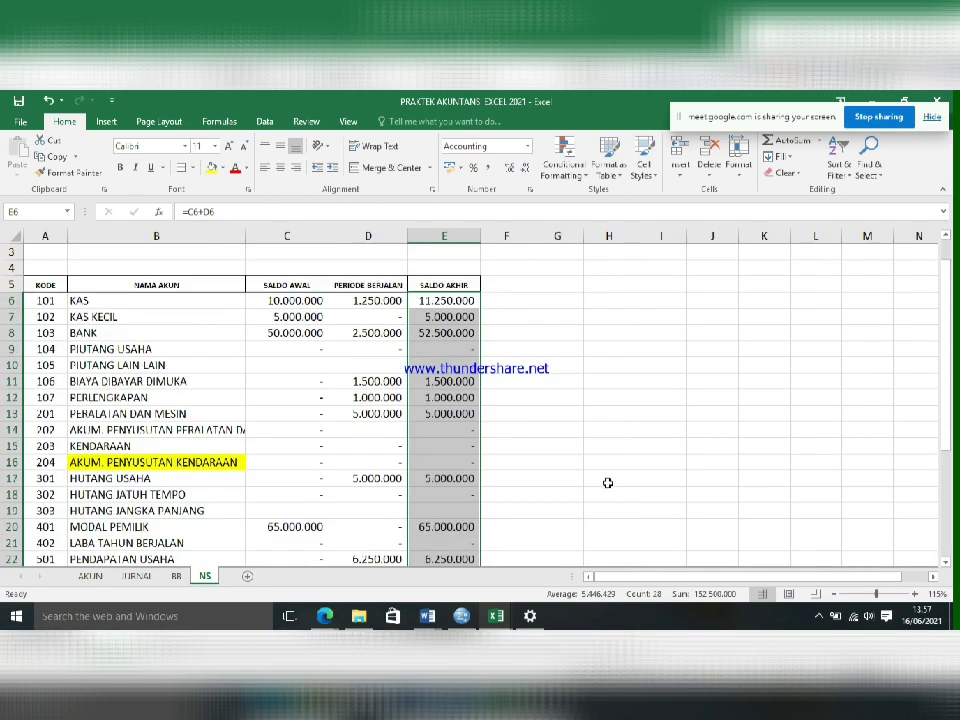
pyautogui.keyDown('ctrl'); pyautogui.scroll(1, 608, 482); pyautogui.keyUp('ctrl')
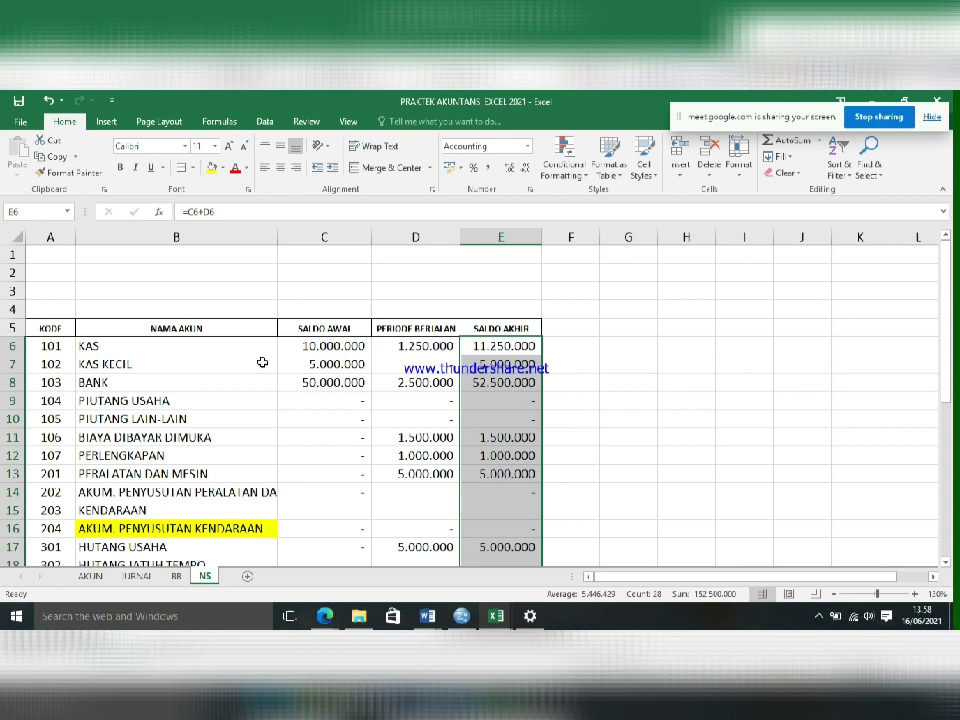
# Review the PERIODE BERJALAN formulas for KAS KECIL and BANK on NS, and examine the debit and credit entries on the JURNAL sheet.
pyautogui.click(395, 364)
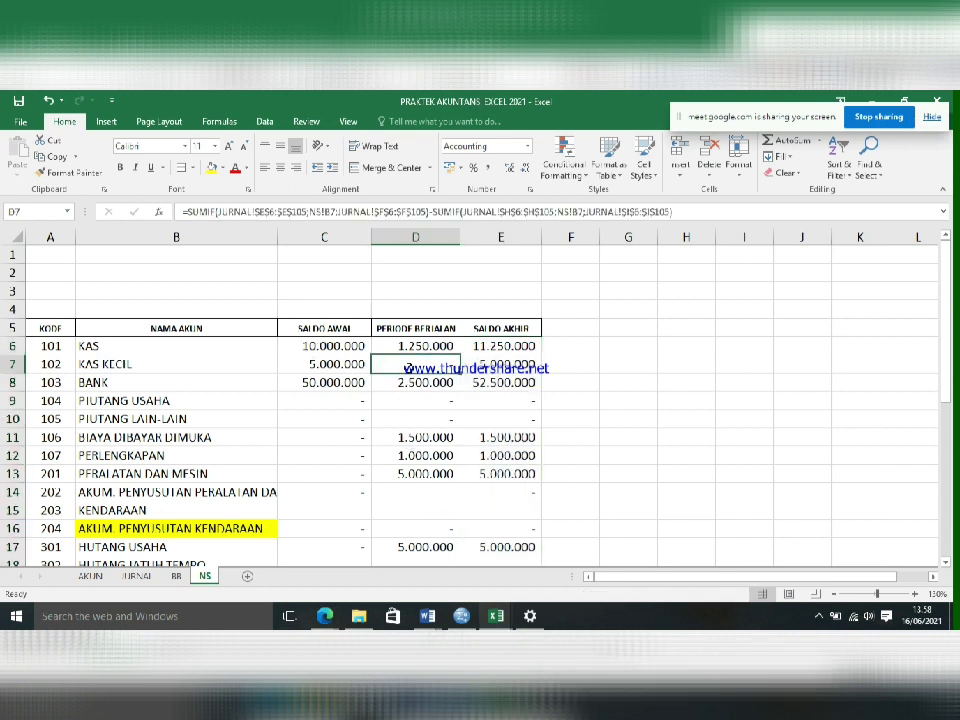
pyautogui.click(407, 382)
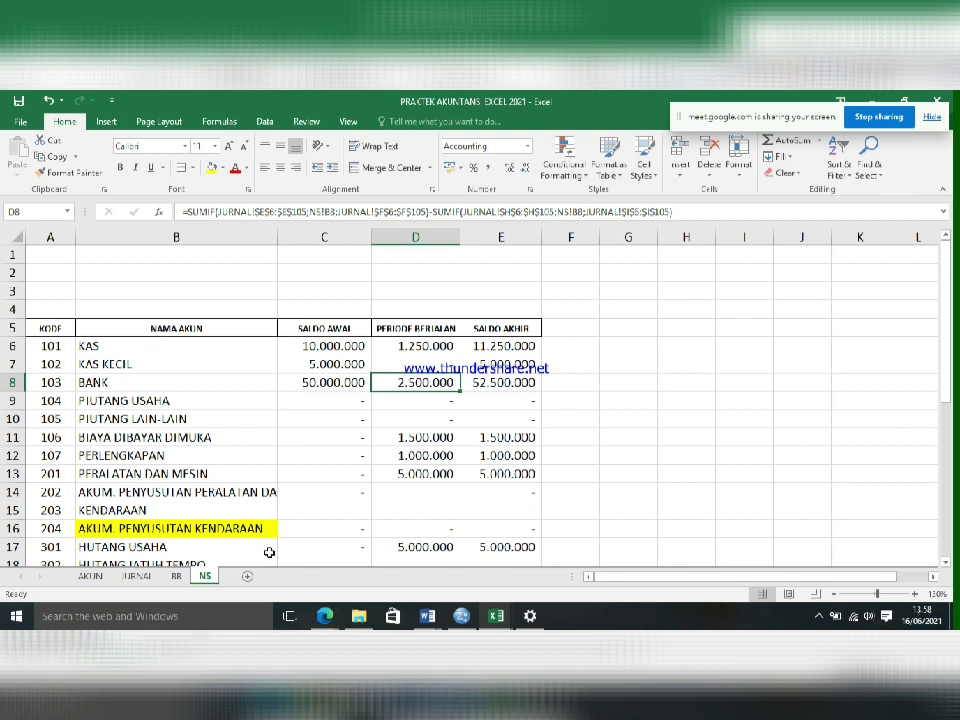
pyautogui.click(137, 576)
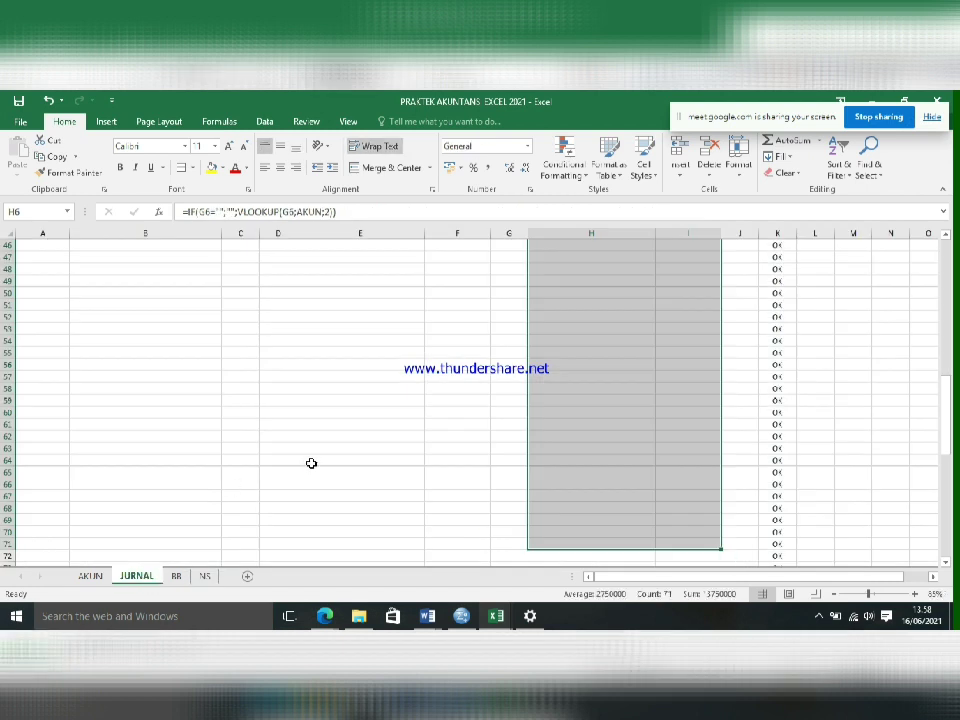
pyautogui.keyDown('ctrl'); pyautogui.scroll(1, 317, 495); pyautogui.keyUp('ctrl')
pyautogui.scroll(10, 281, 493)
pyautogui.scroll(6, 281, 493)
pyautogui.scroll(-2, 542, 471)
pyautogui.moveTo(542, 478); pyautogui.dragTo(950, 508)
pyautogui.scroll(2, 573, 507)
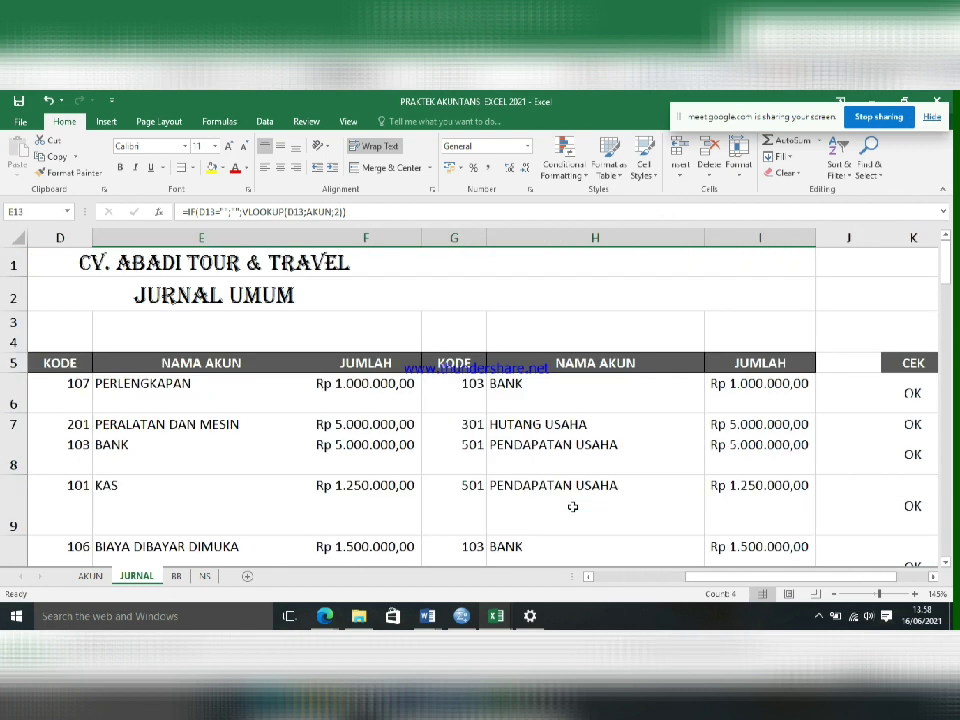
pyautogui.scroll(-1, 489, 437)
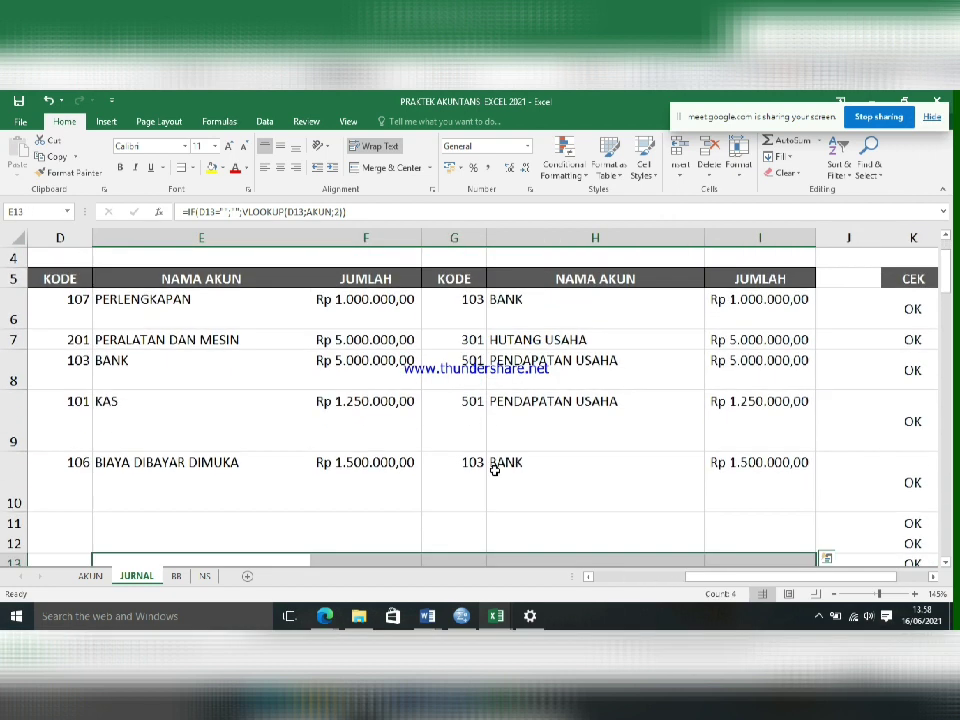
# Examine the BIAYA DIBAYAR DIMUKA amount in F10 and the debit BANK entry in E8:F8 on the JURNAL sheet.
pyautogui.click(376, 467)
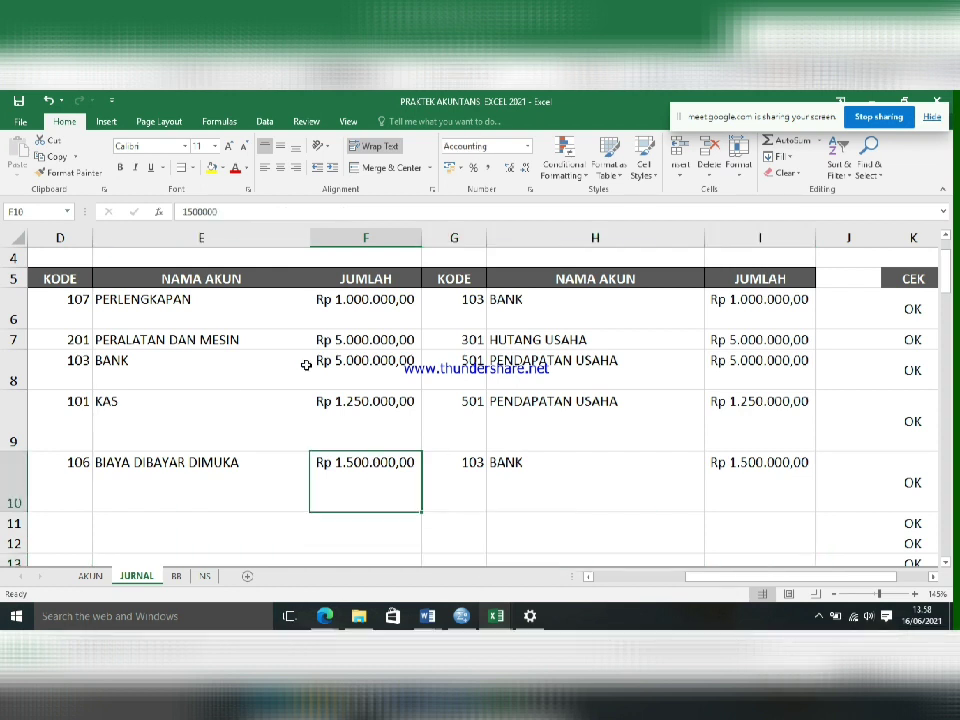
pyautogui.click(340, 374)
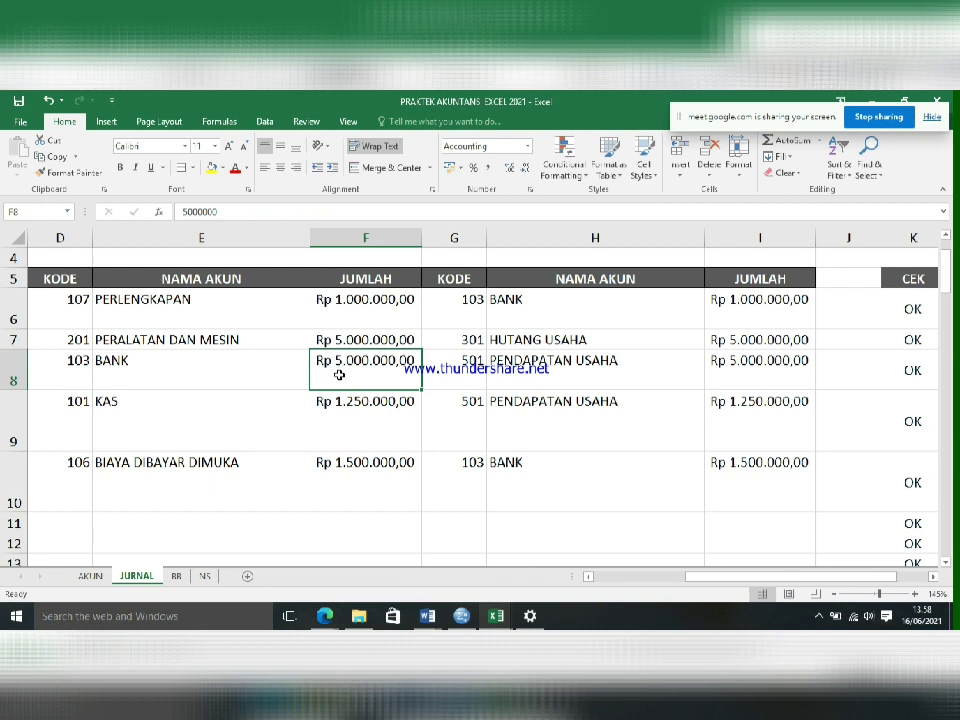
pyautogui.moveTo(250, 410); pyautogui.dragTo(350, 420)
pyautogui.moveTo(630, 407); pyautogui.dragTo(775, 377)
pyautogui.click(604, 372)
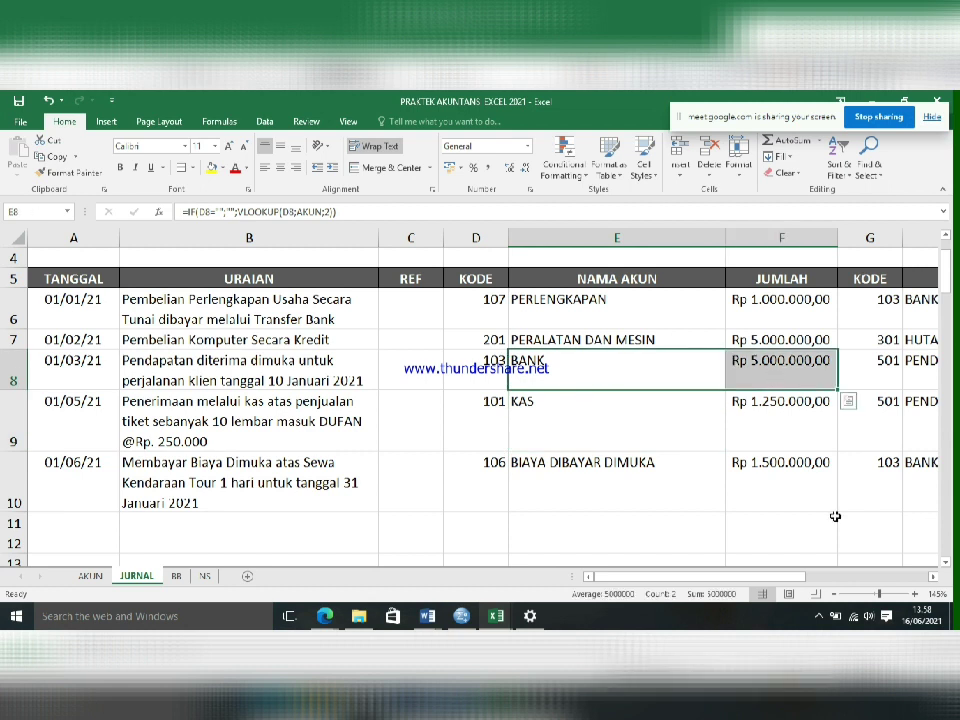
# Examine the credit BANK amounts in I6 and I10 and the debit BANK entry in E8:F8 on JURNAL, and review the NS balances.
pyautogui.click(780, 522)
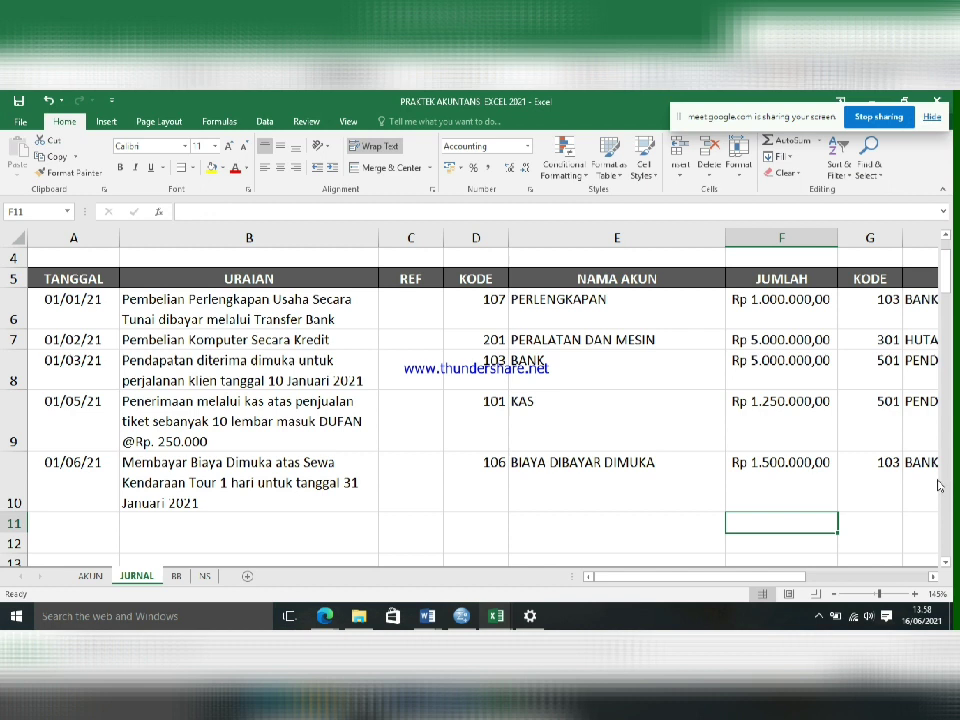
pyautogui.click(900, 488)
pyautogui.write('=')
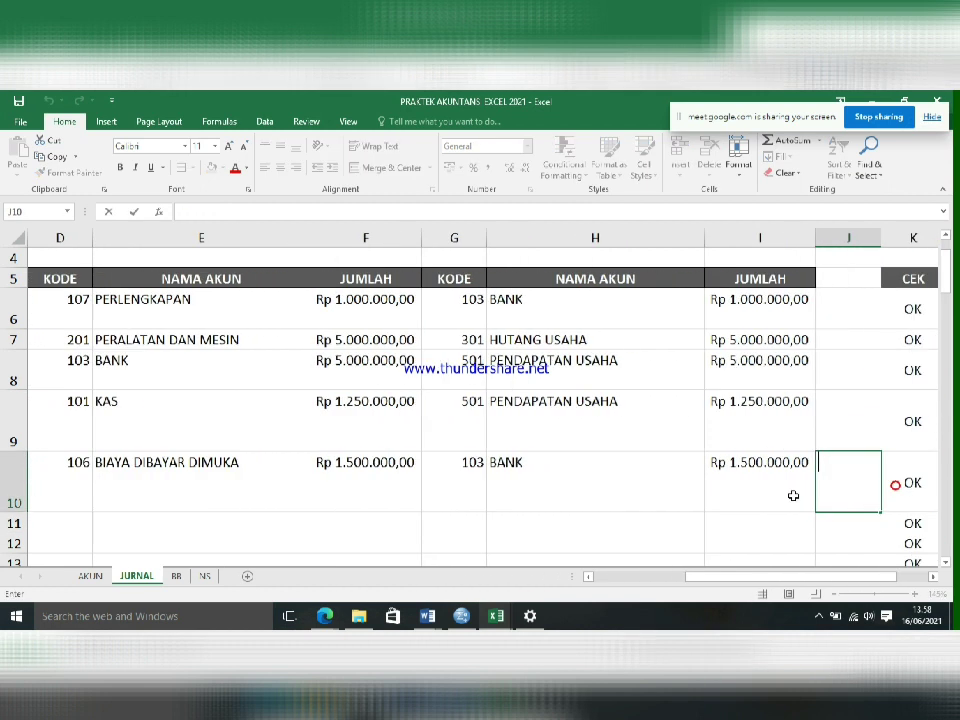
pyautogui.click(760, 480)
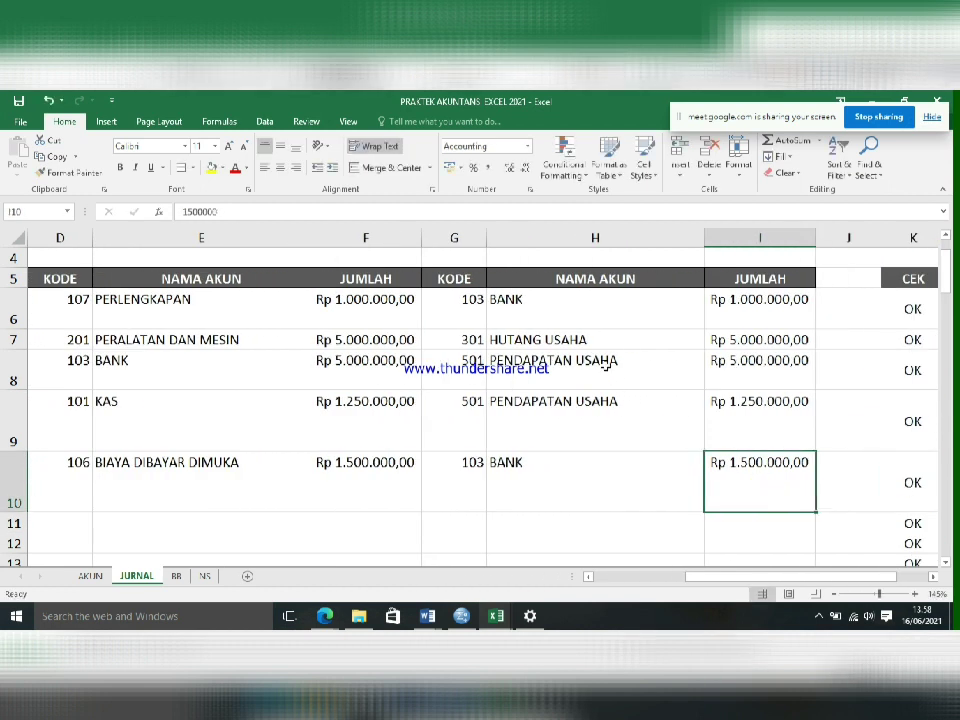
pyautogui.click(731, 305)
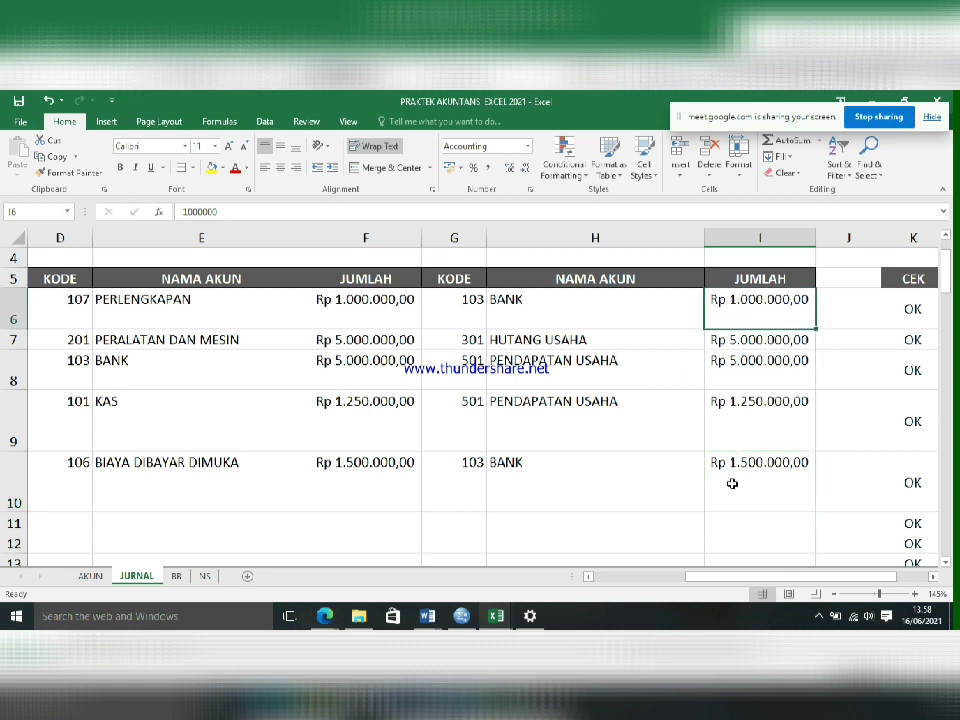
pyautogui.click(732, 483)
pyautogui.click(748, 307)
pyautogui.moveTo(200, 415); pyautogui.dragTo(746, 375)
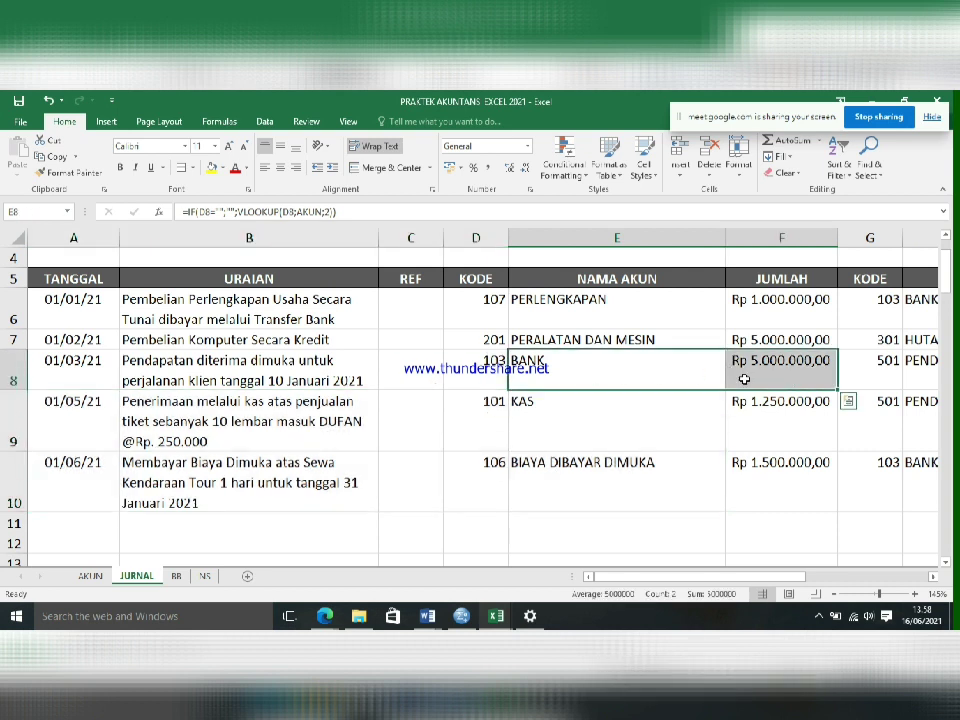
pyautogui.click(202, 576)
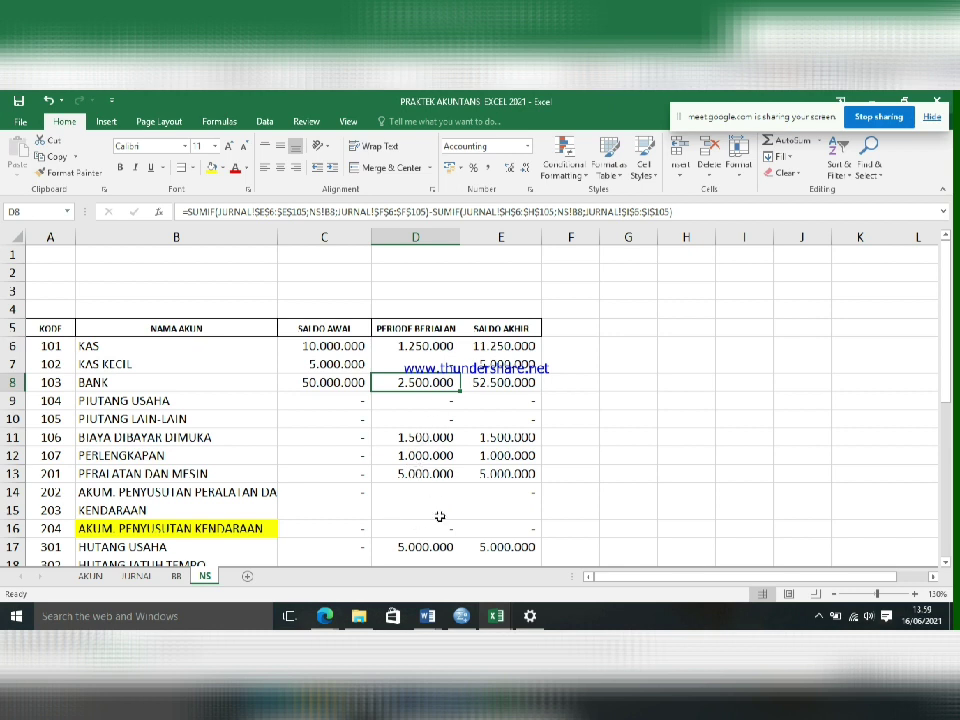
pyautogui.scroll(-3, 442, 515)
pyautogui.scroll(1, 435, 520)
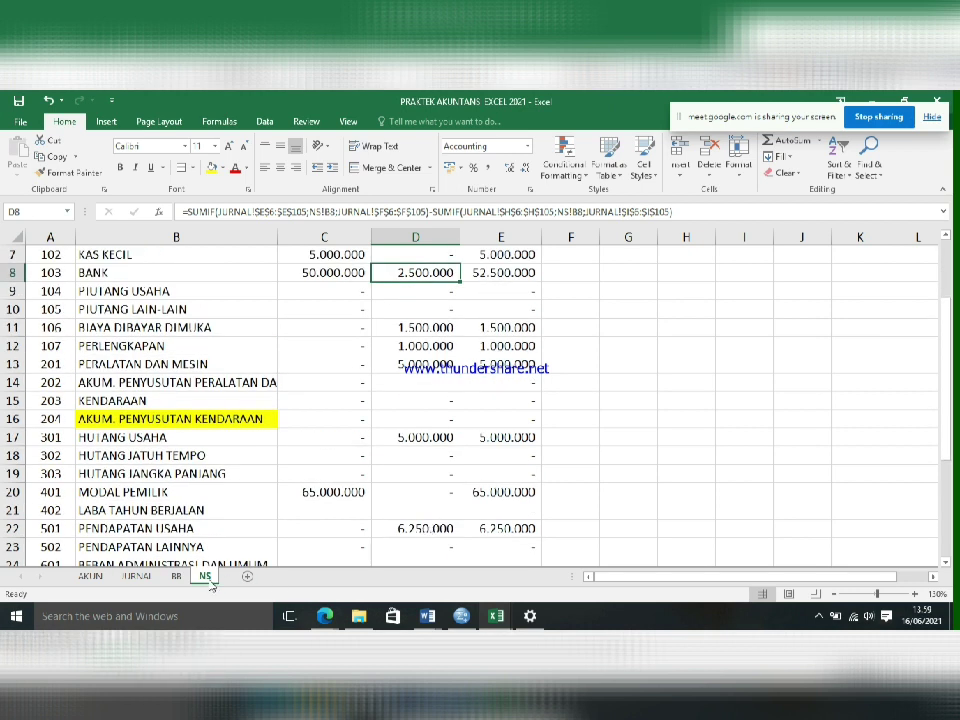
# Enter the date 7 Januari 2021 in the TANGGAL cell A11 on the JURNAL sheet.
pyautogui.click(140, 576)
pyautogui.click(201, 540)
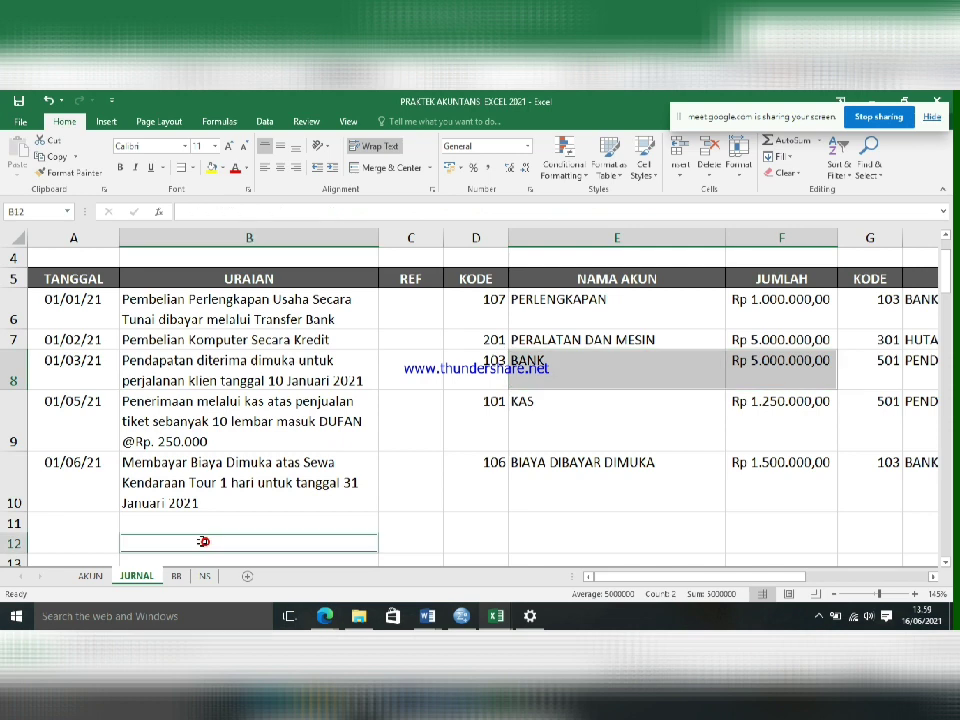
pyautogui.scroll(-4, 204, 540)
pyautogui.scroll(1, 206, 540)
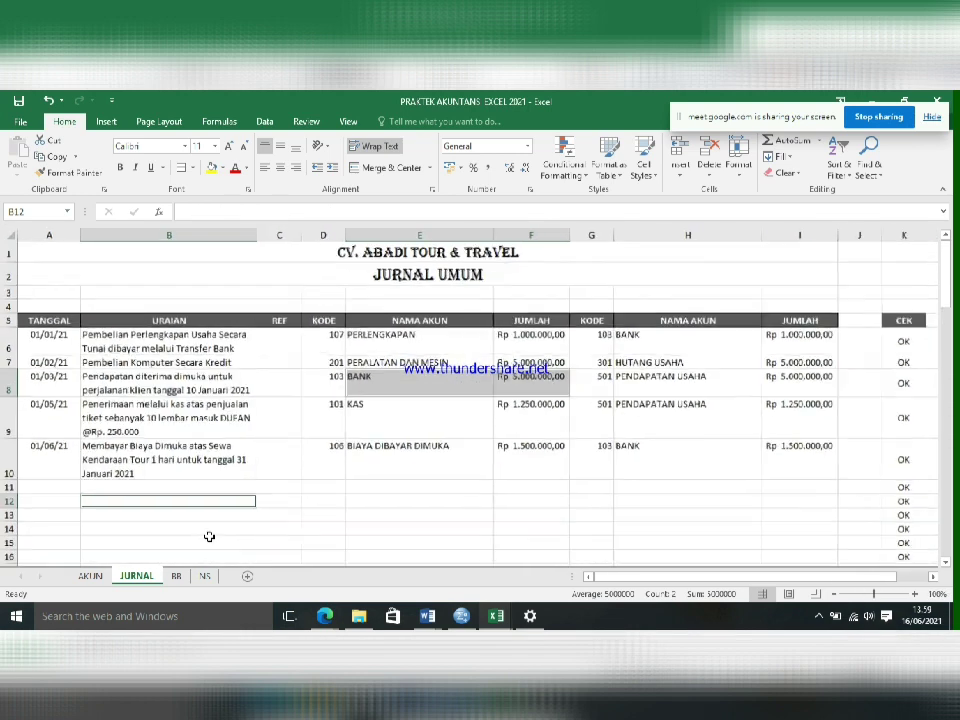
pyautogui.click(285, 530)
pyautogui.click(70, 495)
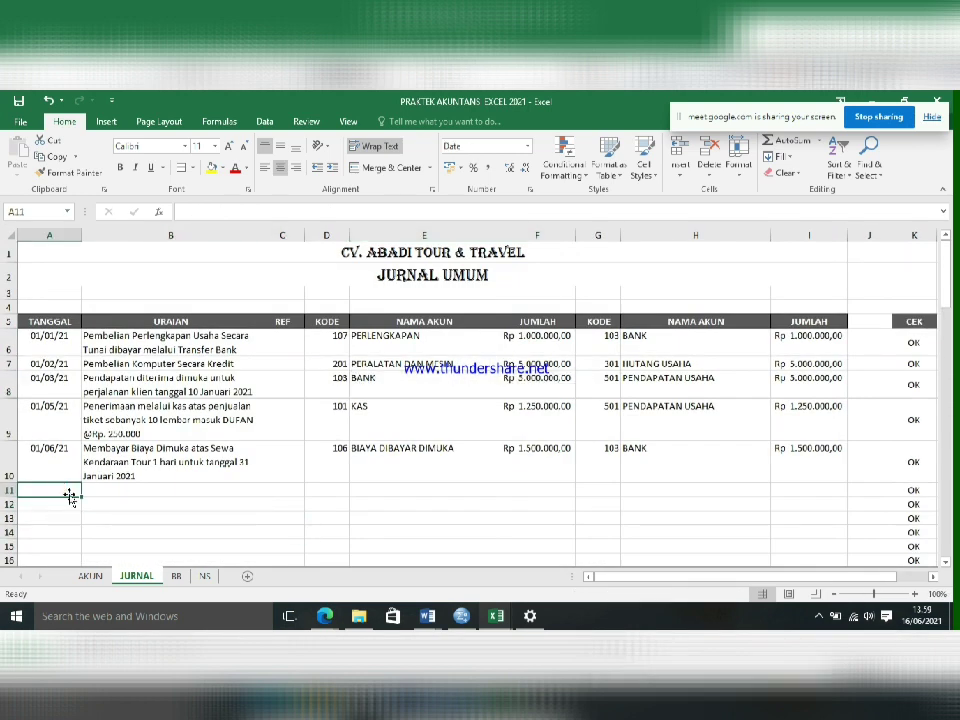
pyautogui.write('7 Janua')
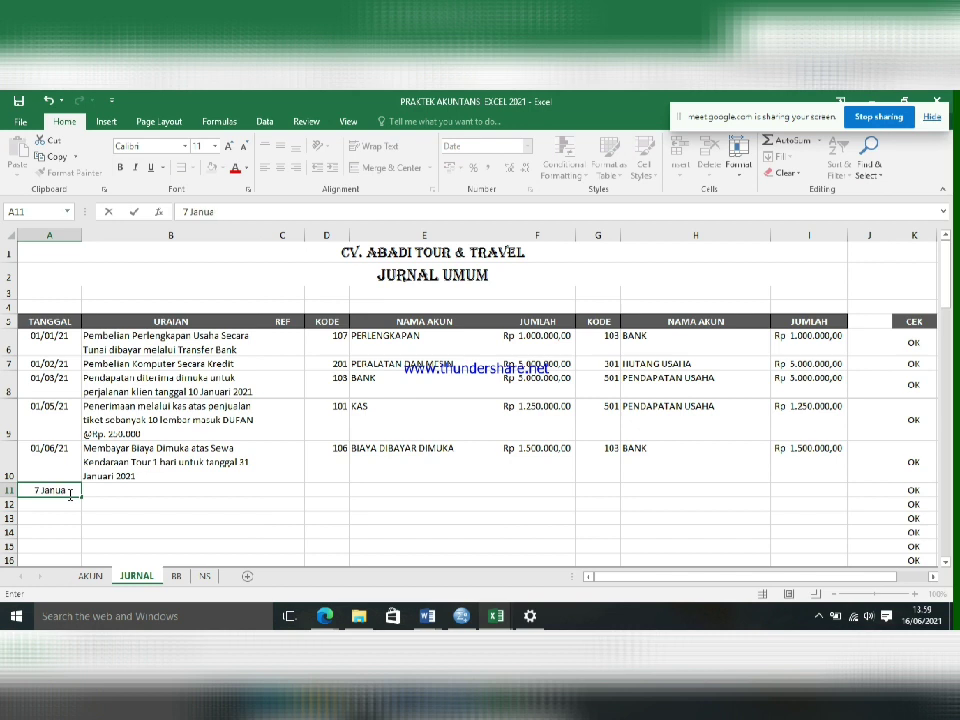
pyautogui.write('ri 2018')
pyautogui.press('BackSpace')
pyautogui.press('BackSpace')
pyautogui.press('BackSpace')
pyautogui.write('2')
pyautogui.press('BackSpace')
pyautogui.write('021')
pyautogui.press('Tab')
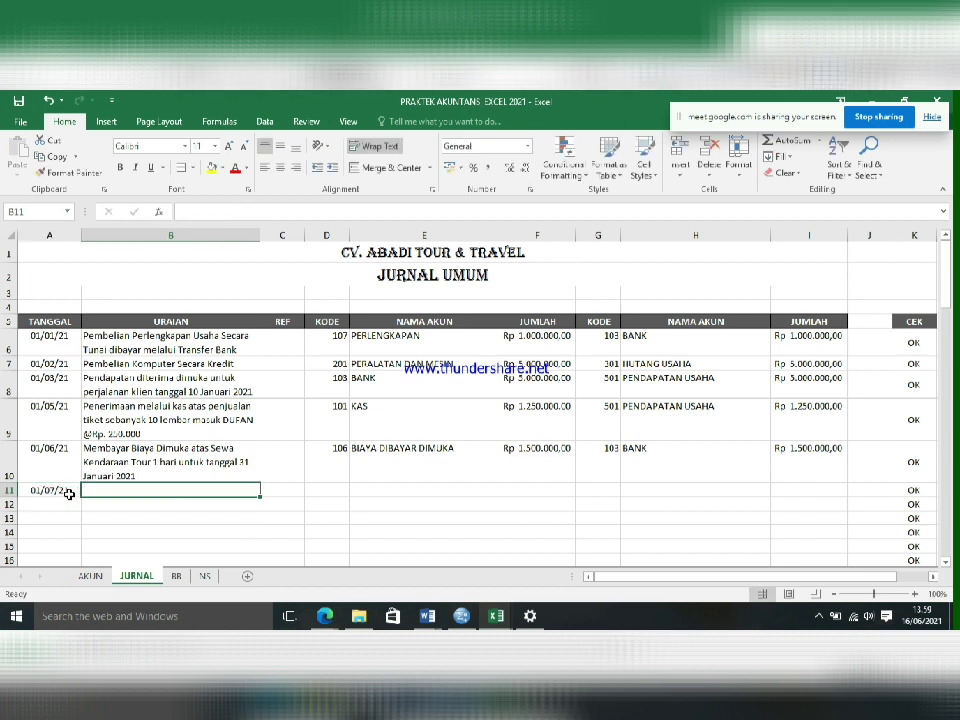
# Enter the transaction description "Pembayaran Beban Listrik, Air dan Telepon" in B11.
pyautogui.write('Pembayaran Beban Listrik, Air da')
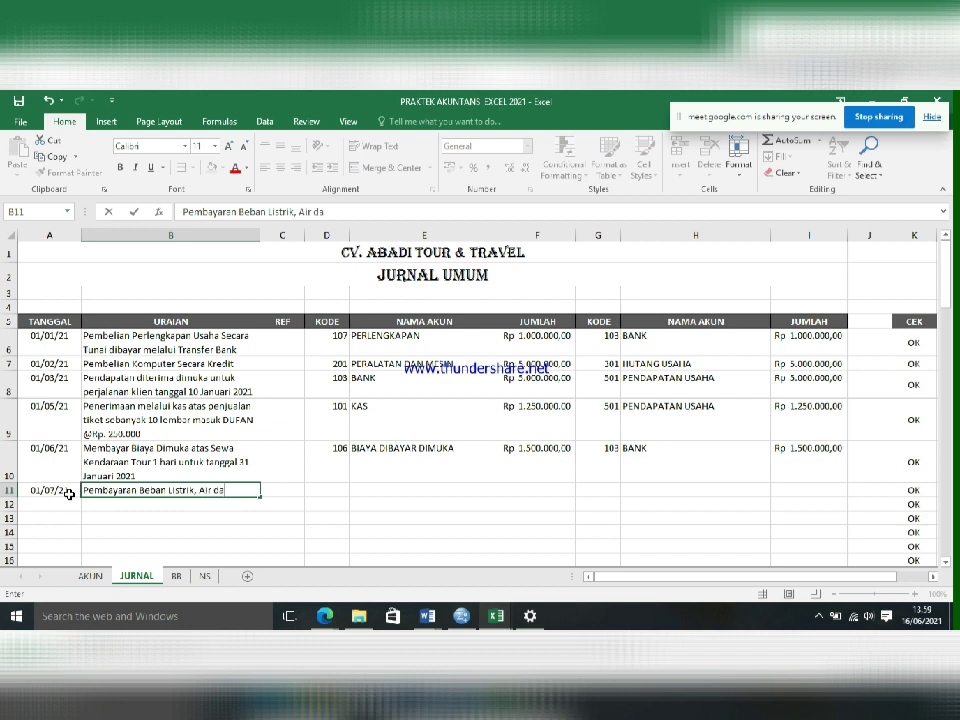
pyautogui.write('po')
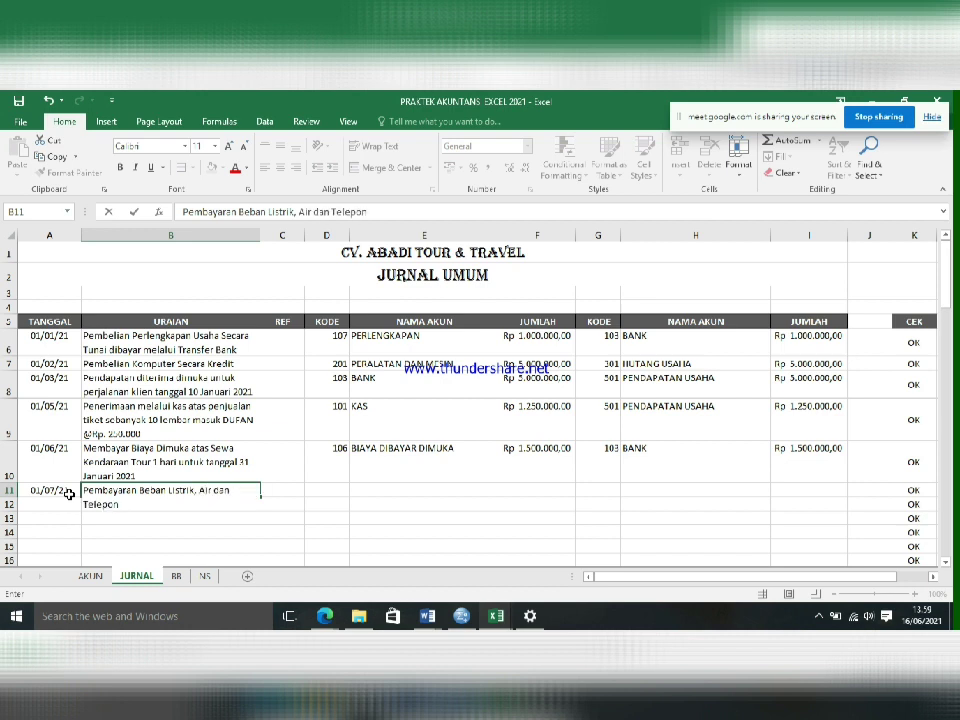
pyautogui.write('n')
# Look up BEBAN LISTRIK, AIR DAN TELEPHON on the AKUN sheet and enter 601 as the debit KODE in D11 of JURNAL.
pyautogui.click(318, 497)
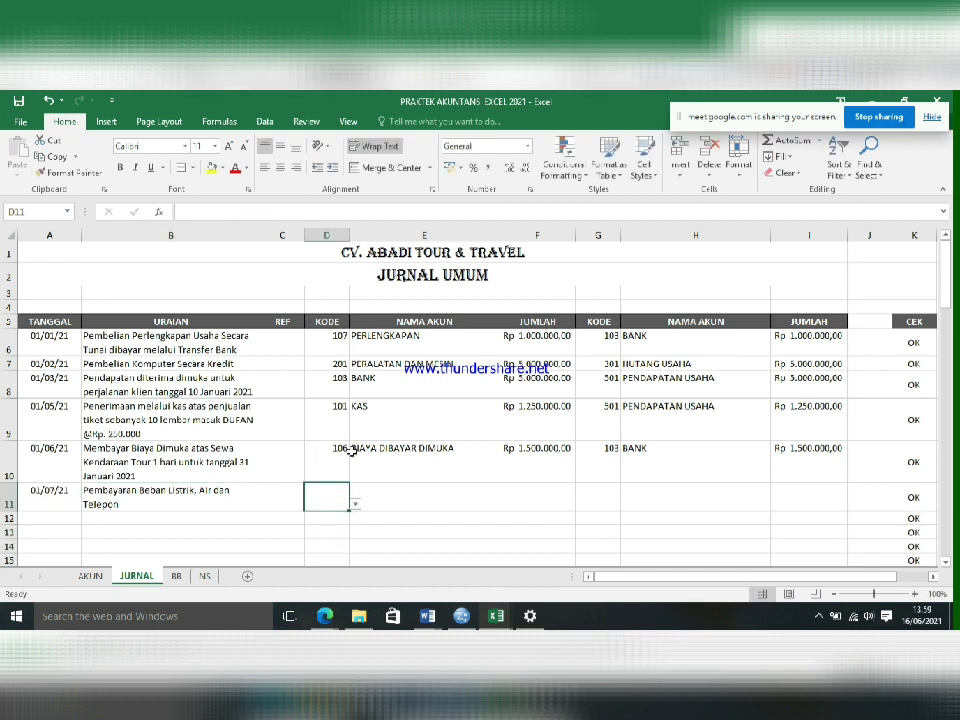
pyautogui.scroll(3, 349, 448)
pyautogui.click(88, 576)
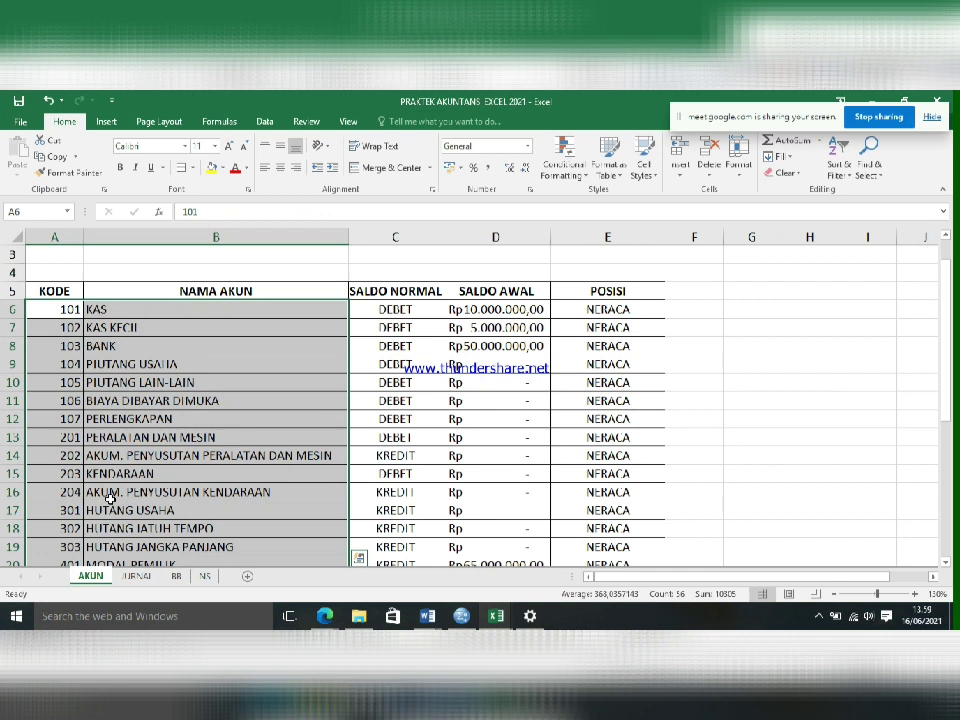
pyautogui.scroll(-4, 110, 497)
pyautogui.click(221, 436)
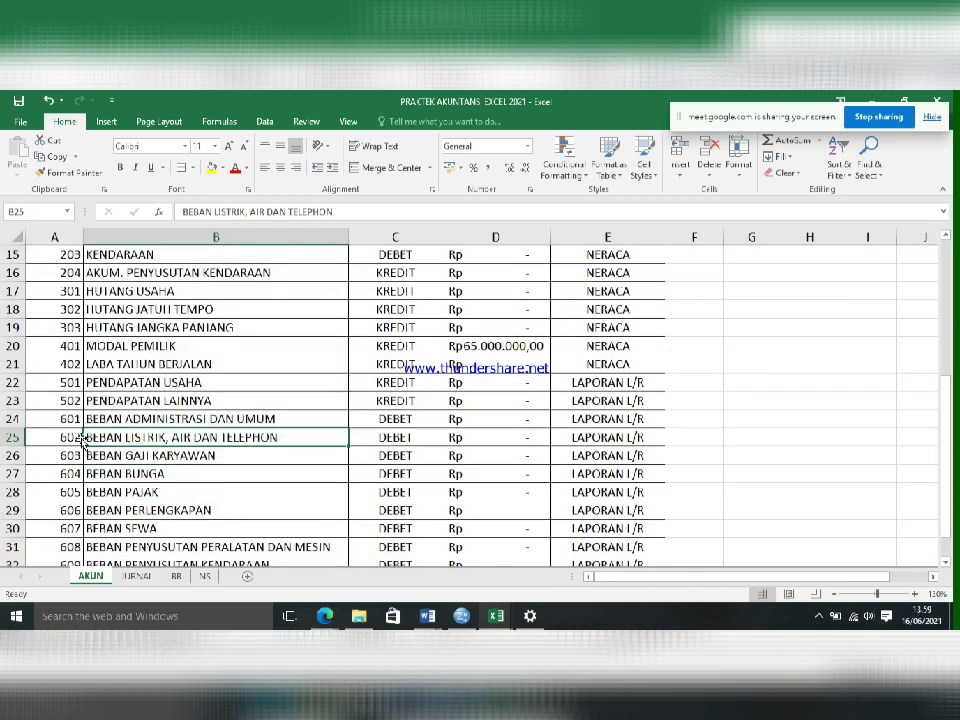
pyautogui.press('Left')
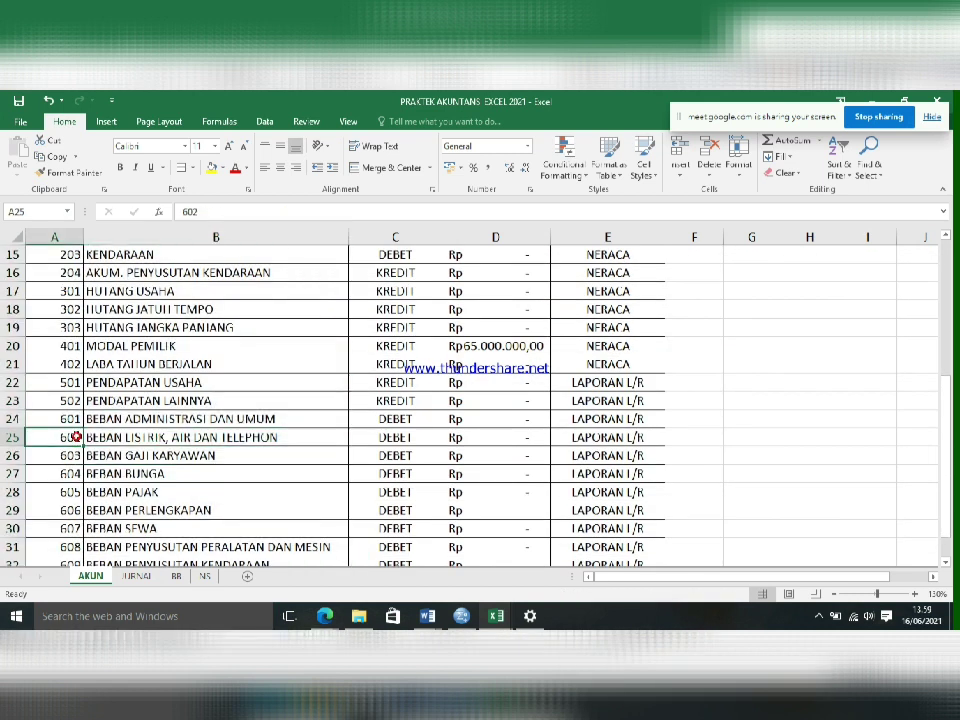
pyautogui.click(137, 576)
pyautogui.write('60')
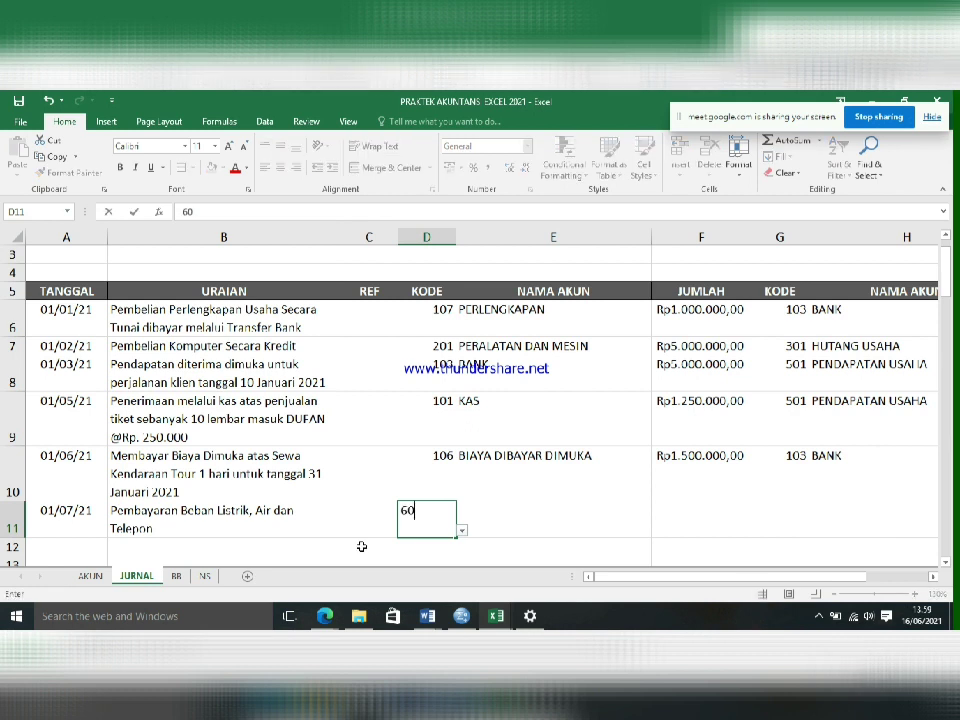
pyautogui.write('1')
pyautogui.press('Tab')
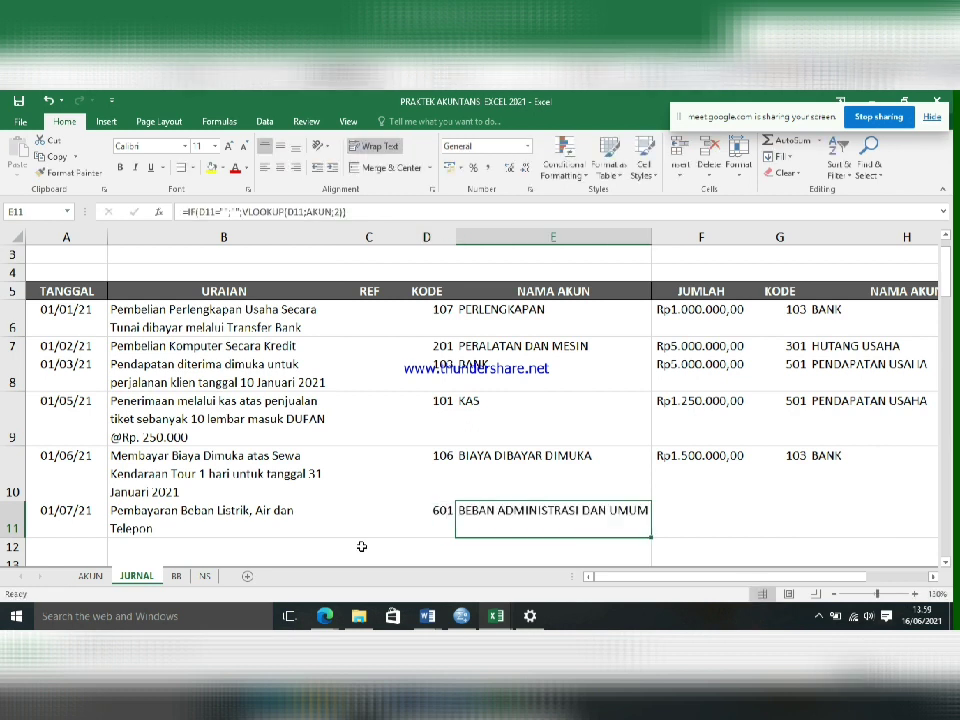
# Enter 200.000 as the debit JUMLAH in F11.
pyautogui.click(720, 528)
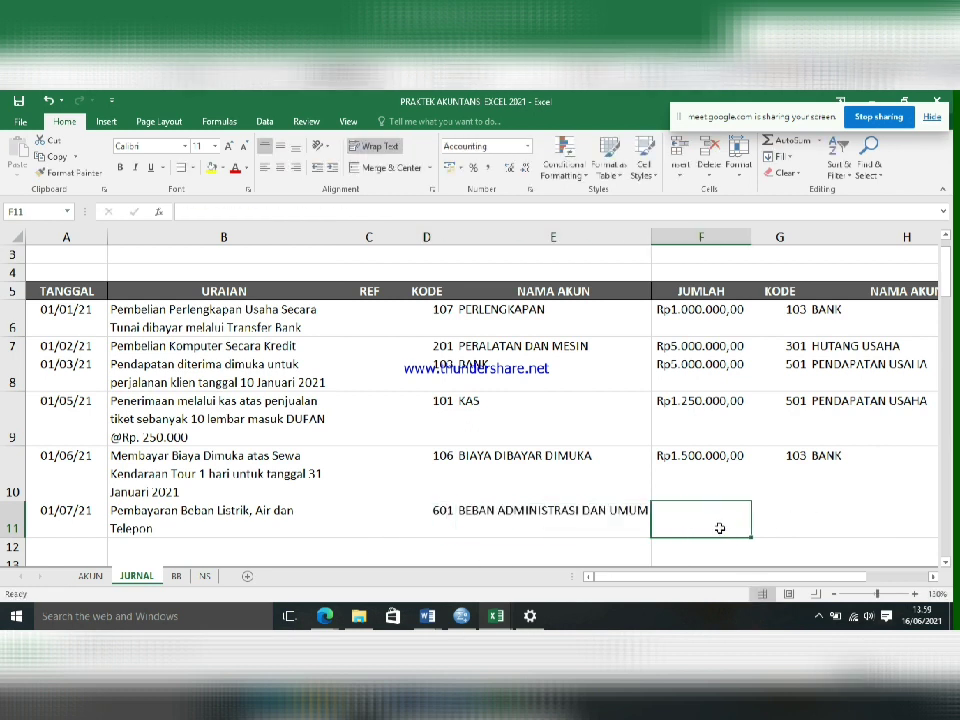
pyautogui.write('200.000')
pyautogui.press('Tab')
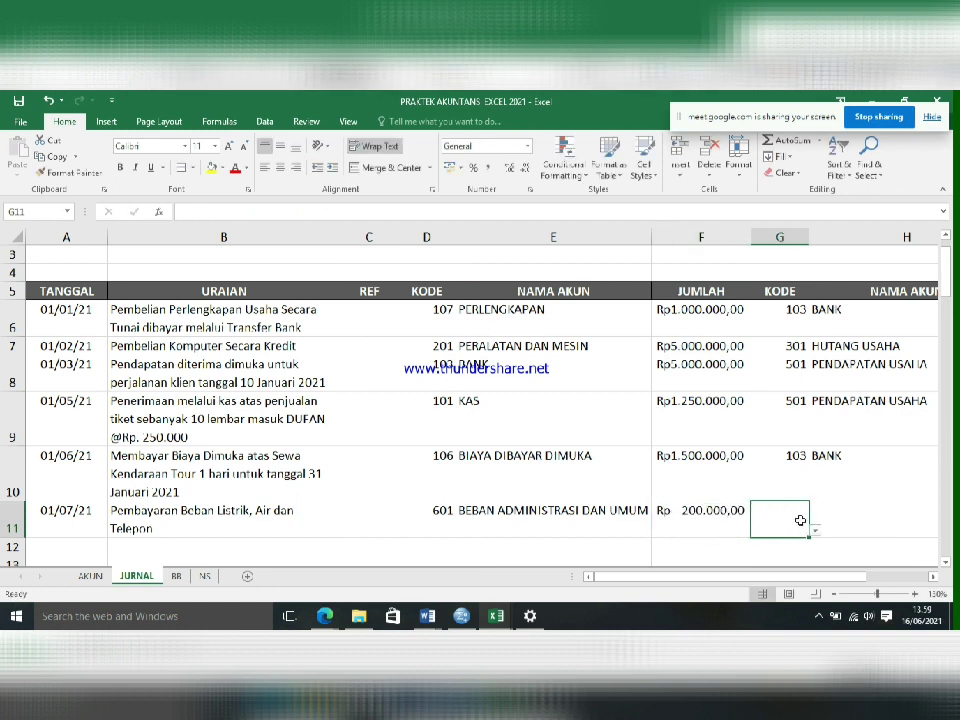
# Complete the credit side of row 11 with KODE 103 in G11 and JUMLAH 200000 in I11.
pyautogui.write('1')
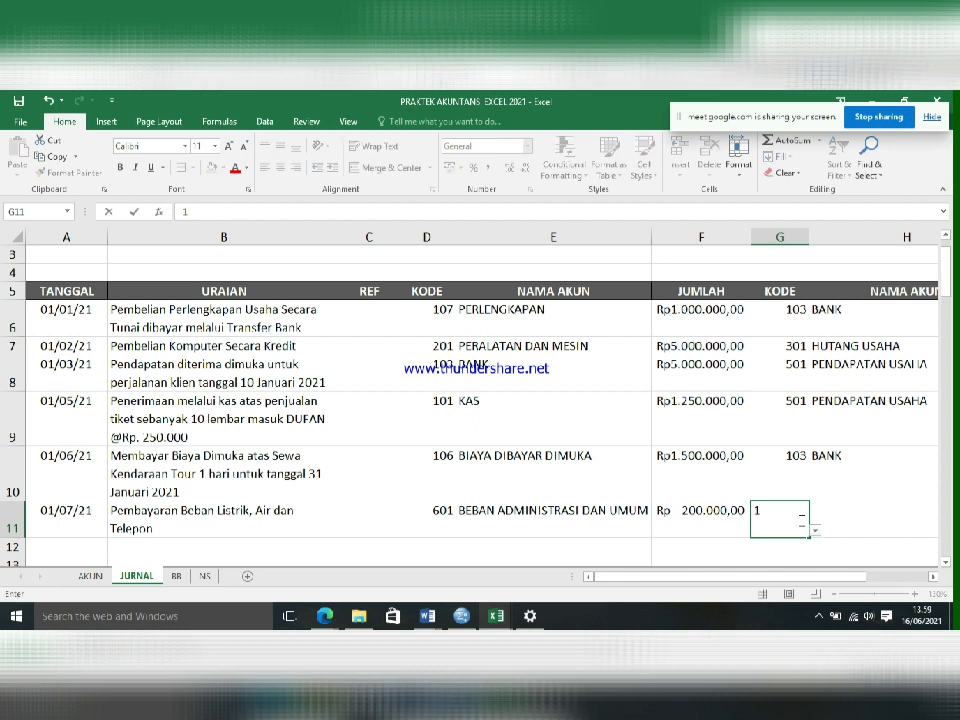
pyautogui.write('02')
pyautogui.press('BackSpace')
pyautogui.write('3')
pyautogui.press('Tab')
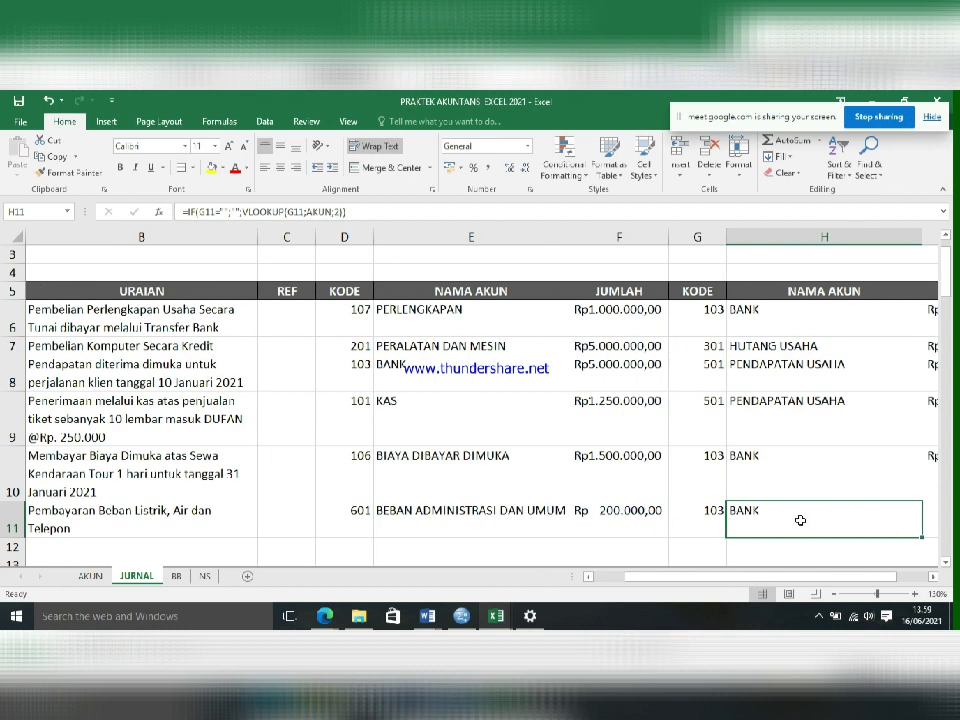
pyautogui.press('Tab')
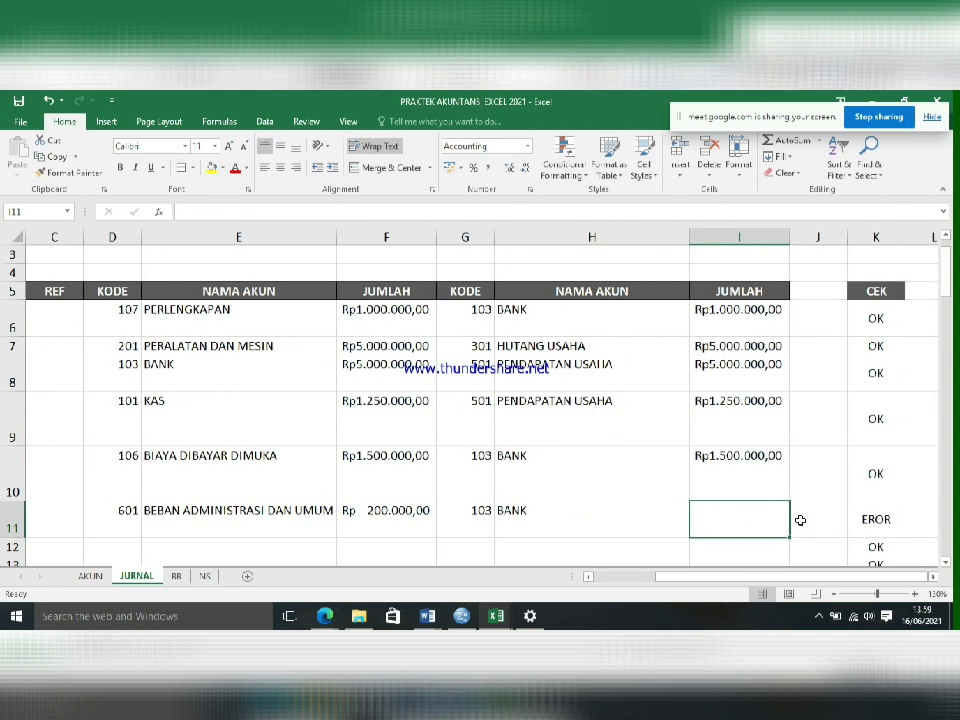
pyautogui.write('200000')
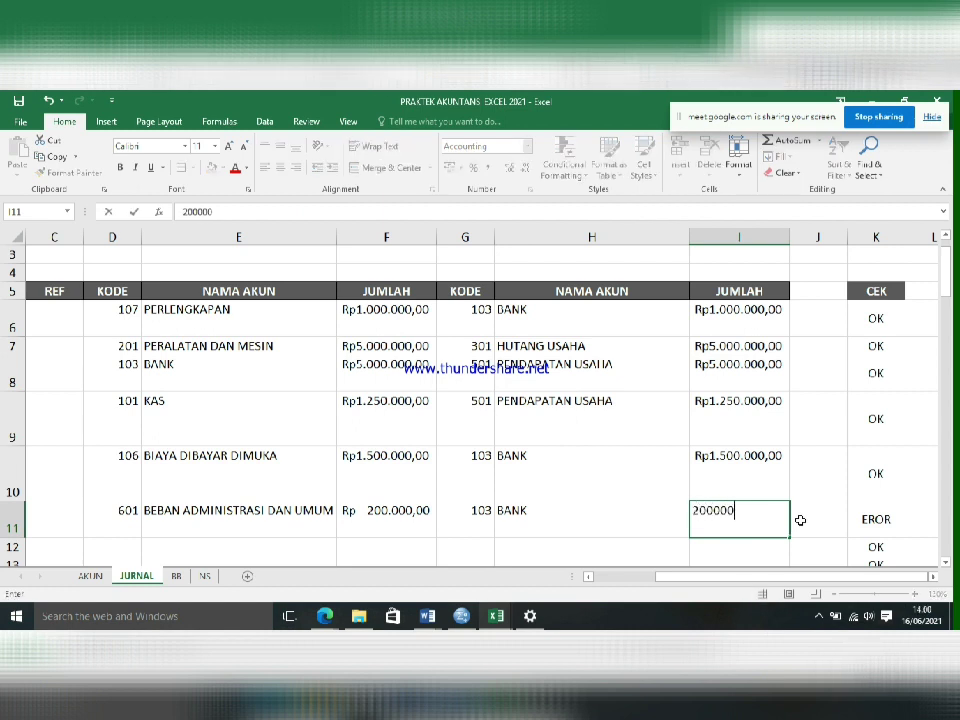
pyautogui.press('Return')
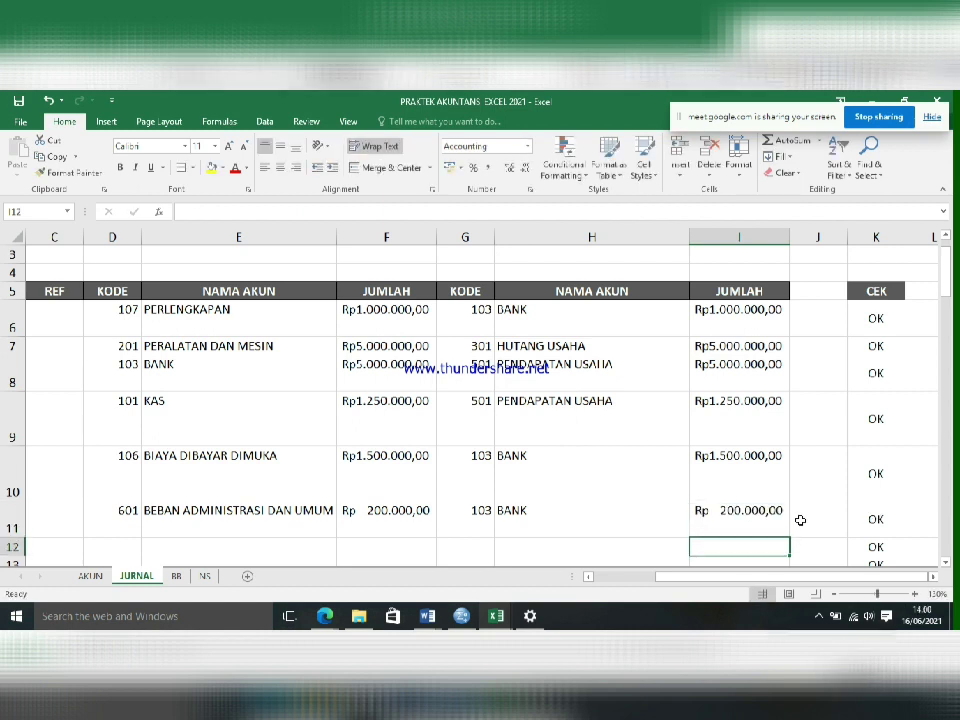
# Examine the PERIODE BERJALAN cells of BEBAN LISTRIK, AIR DAN TELEPHON, LABA TAHUN BERJALAN and PERALATAN DAN MESIN on the NS sheet.
pyautogui.click(203, 577)
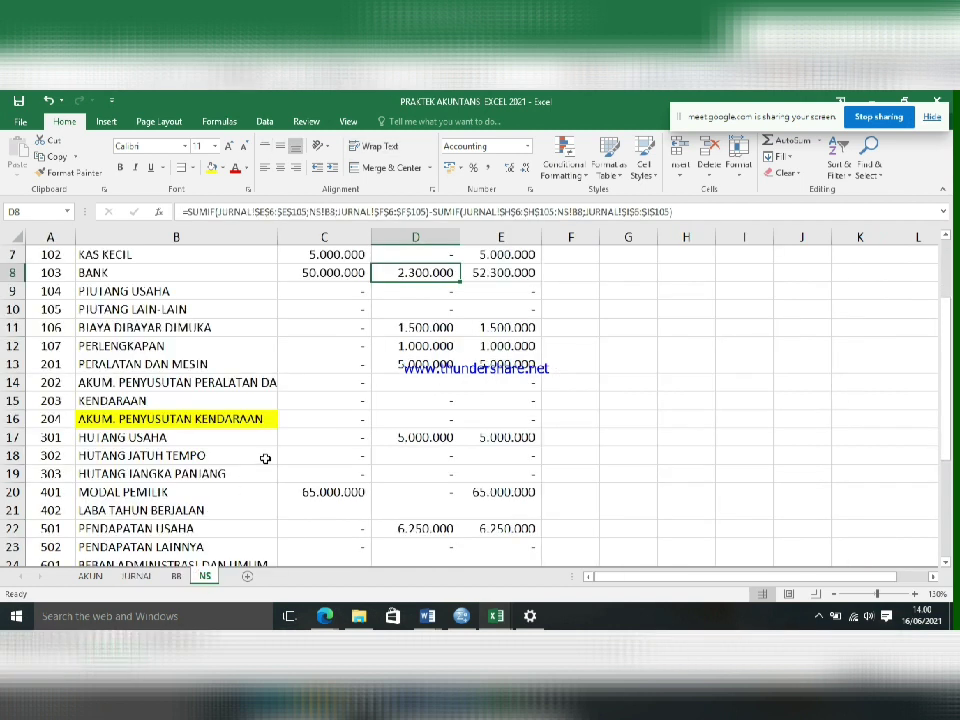
pyautogui.scroll(-5, 265, 458)
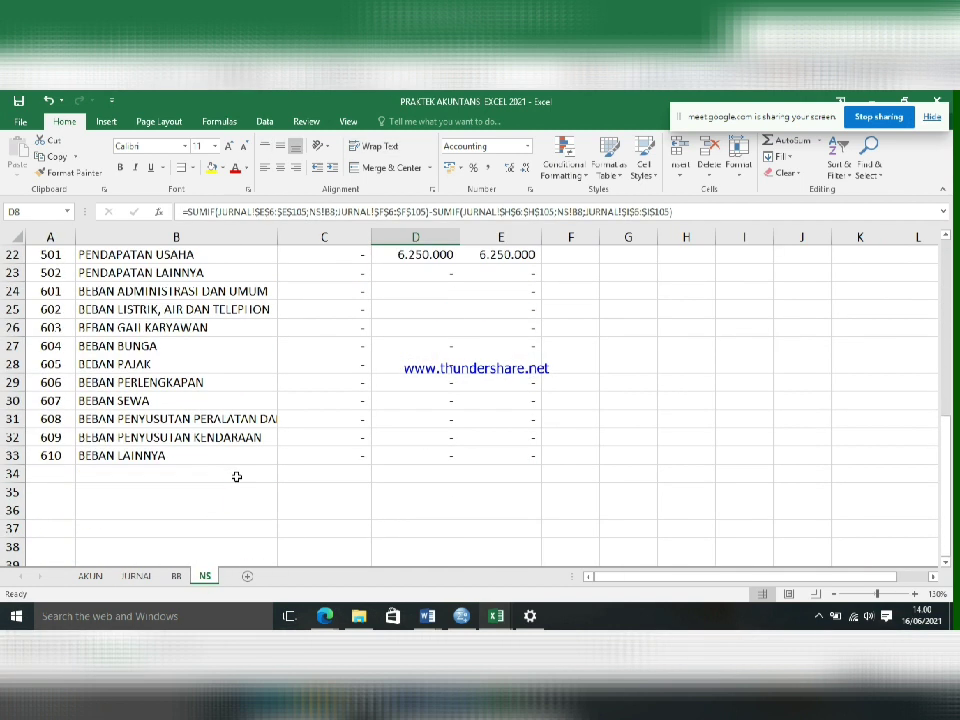
pyautogui.scroll(2, 237, 476)
pyautogui.click(289, 421)
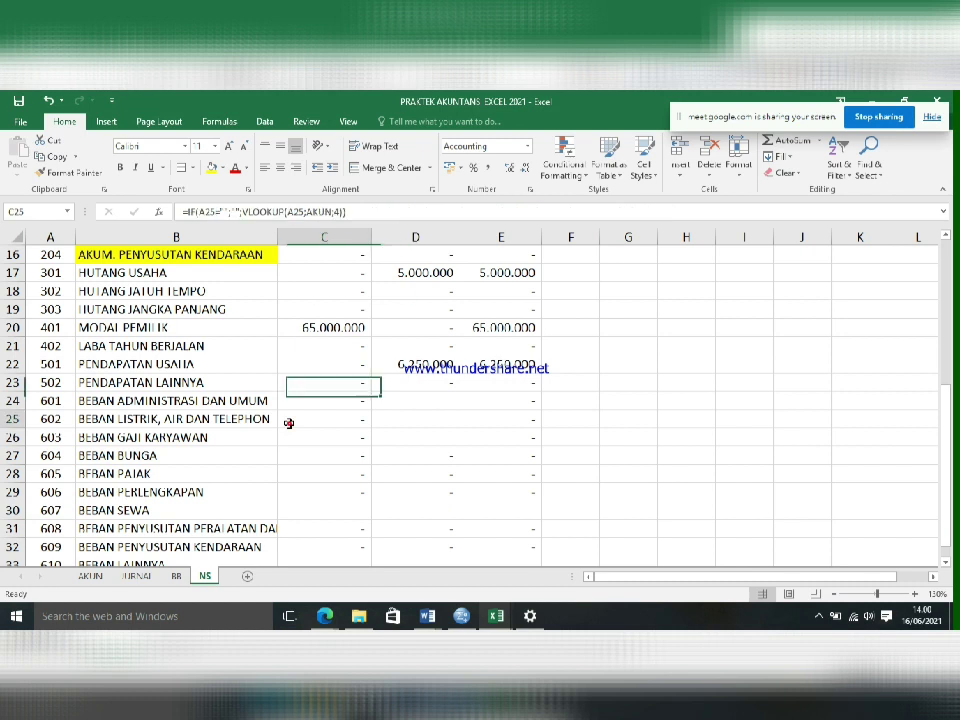
pyautogui.click(388, 420)
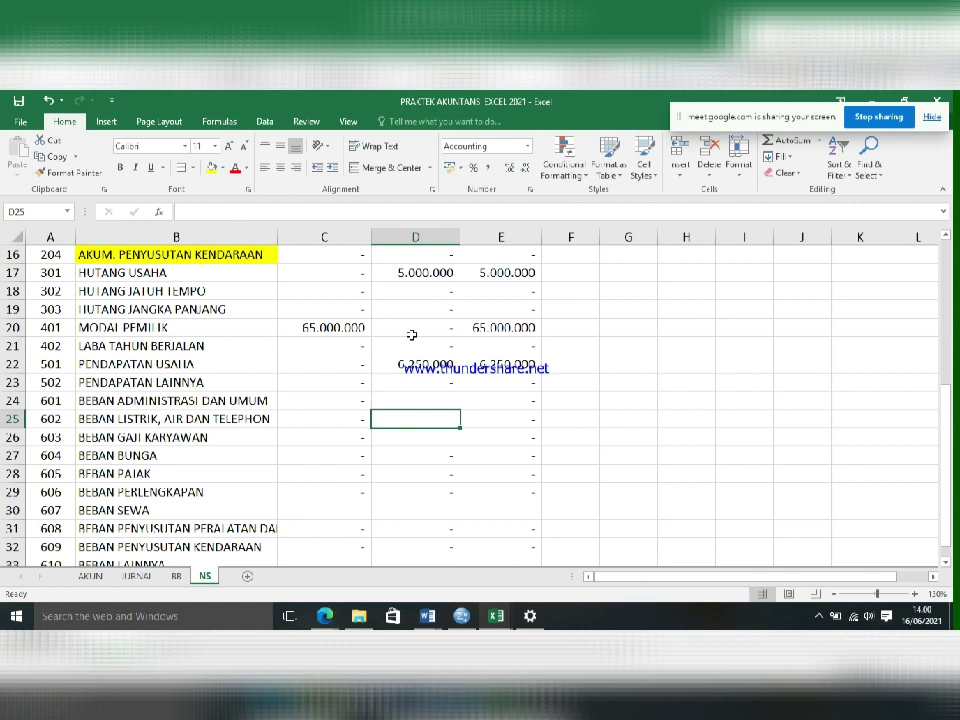
pyautogui.scroll(1, 412, 335)
pyautogui.click(420, 403)
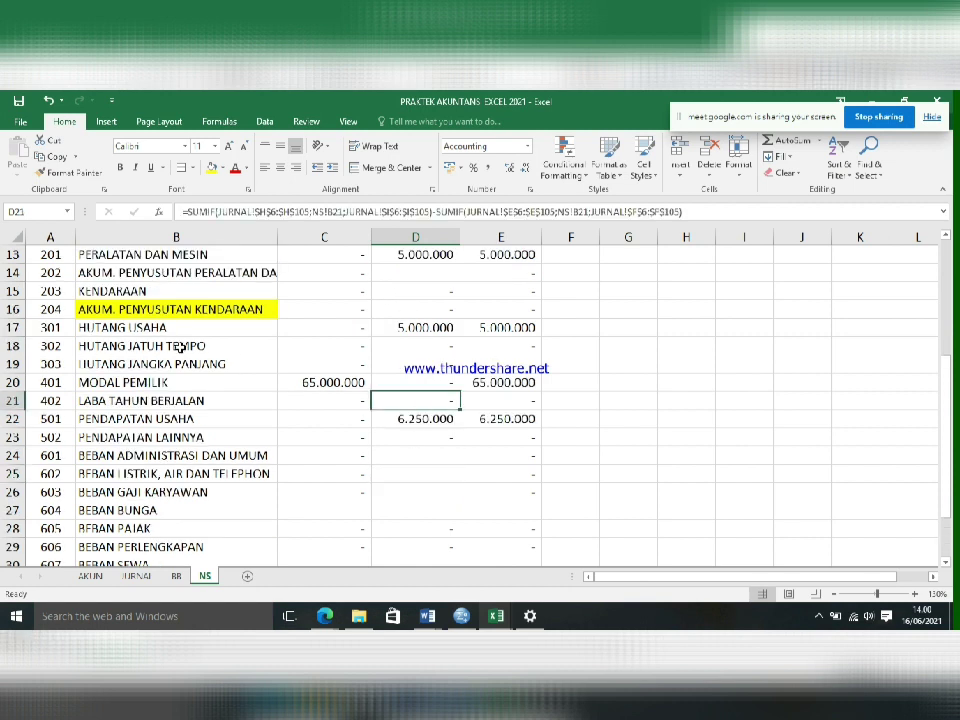
pyautogui.scroll(2, 182, 355)
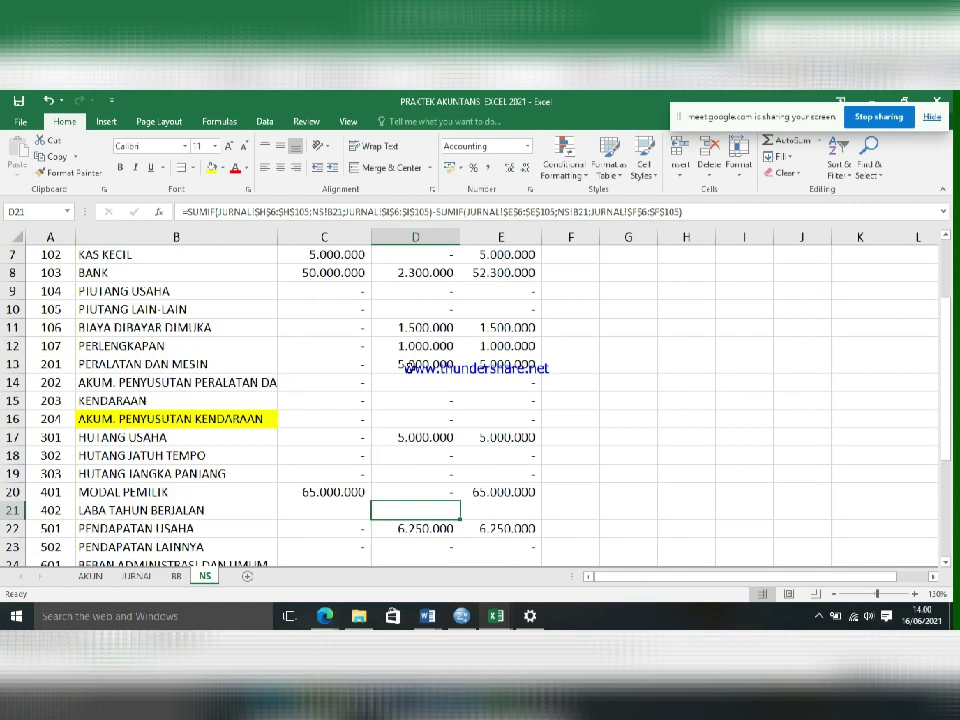
pyautogui.click(408, 366)
pyautogui.scroll(2, 421, 240)
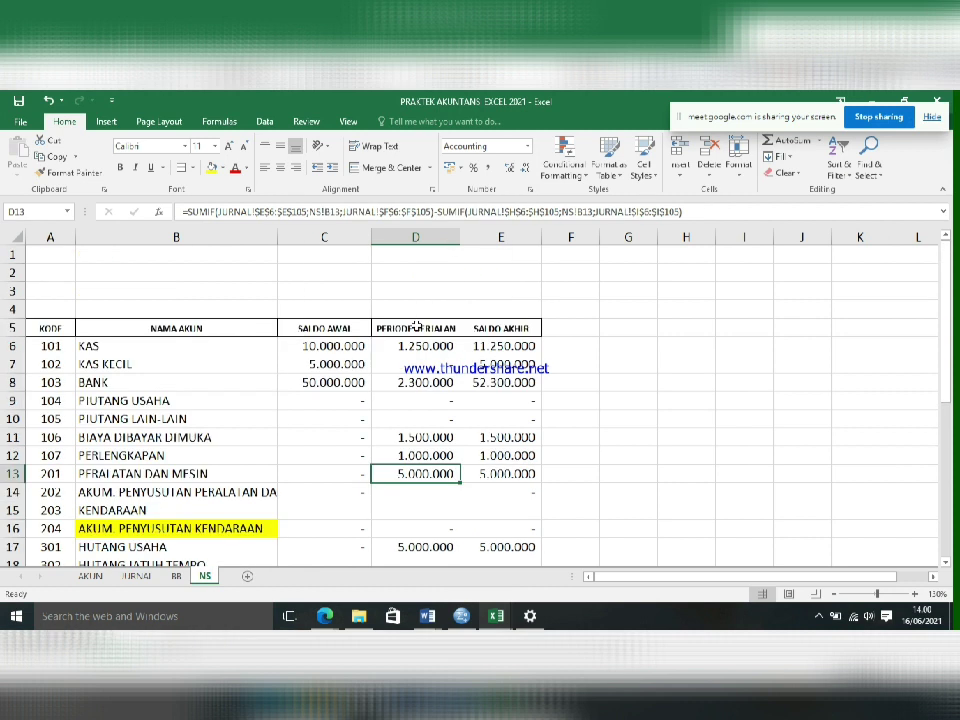
# Copy the SUMIF movement formula from KAS in D6 to the 601–603 expense rows, D24:D26, on the NS sheet.
pyautogui.click(415, 345)
pyautogui.hotkey('ctrl', 'c')
pyautogui.scroll(-5, 415, 345)
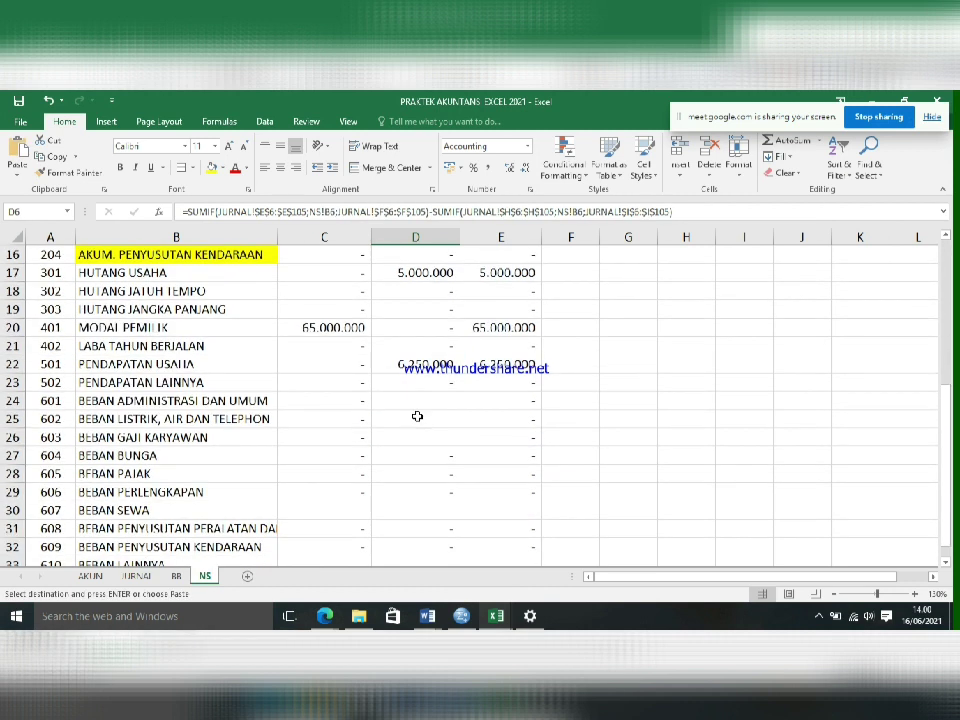
pyautogui.moveTo(392, 401); pyautogui.dragTo(400, 435)
pyautogui.hotkey('ctrl', 'v')
pyautogui.click(664, 457)
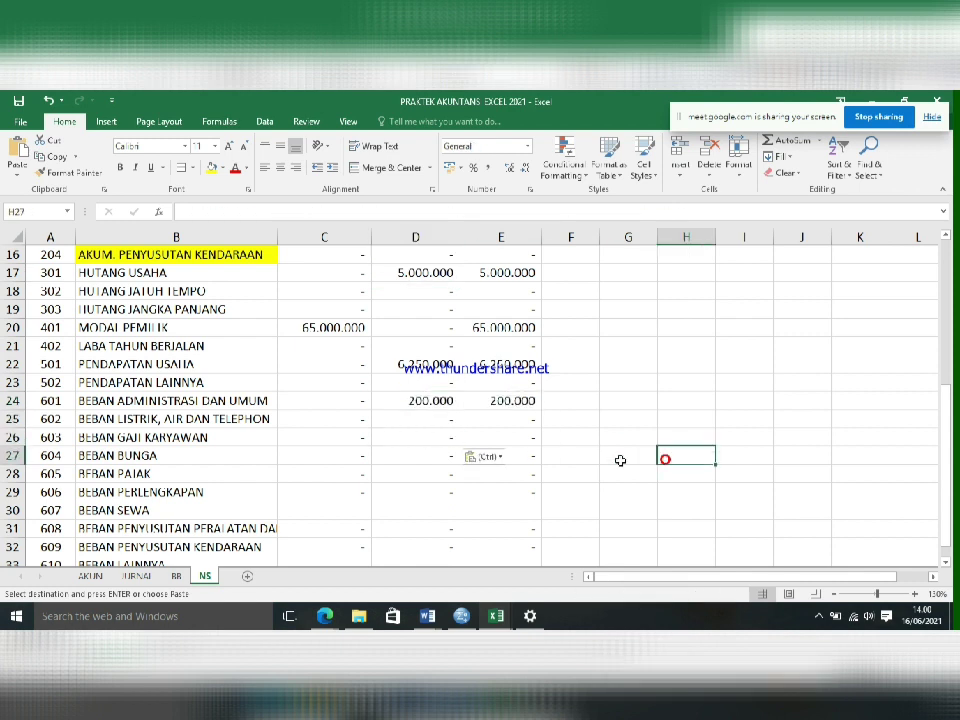
pyautogui.click(431, 401)
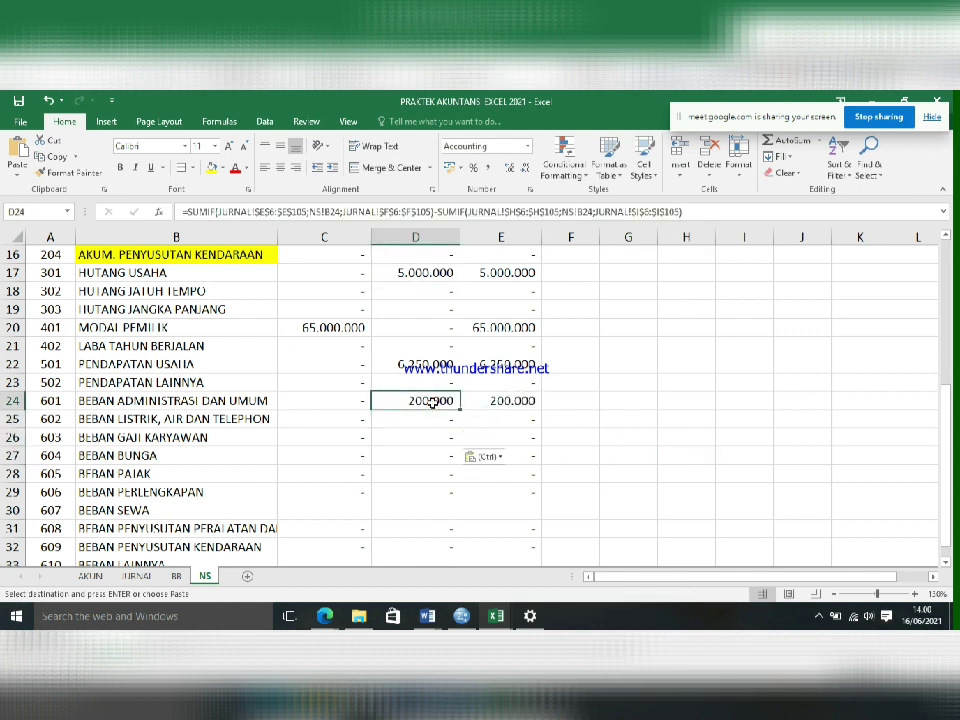
pyautogui.scroll(5, 431, 401)
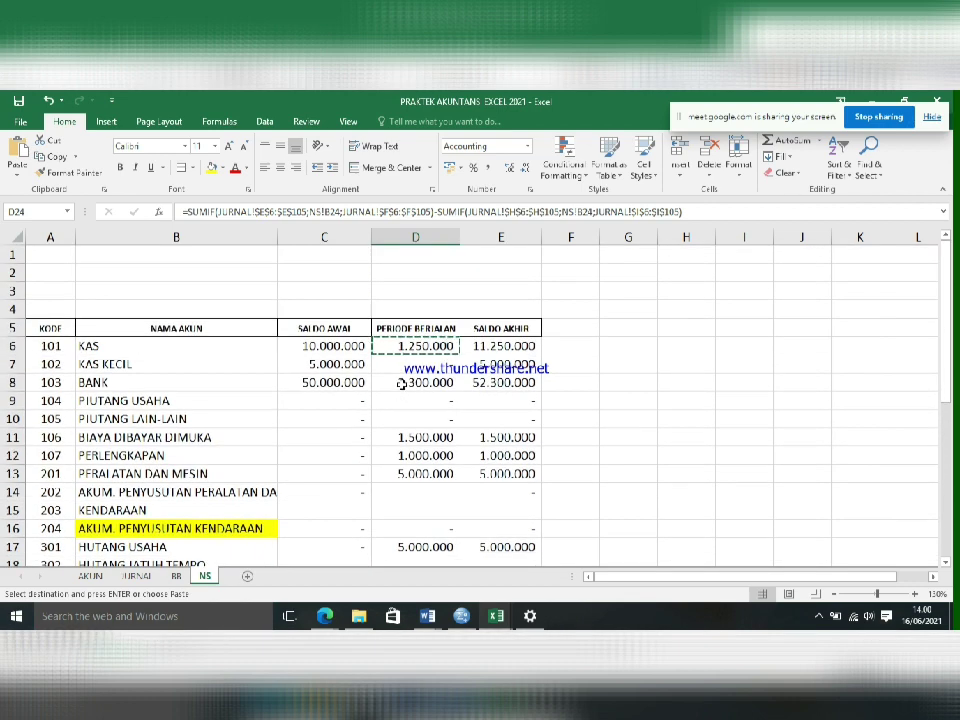
pyautogui.scroll(-5, 410, 410)
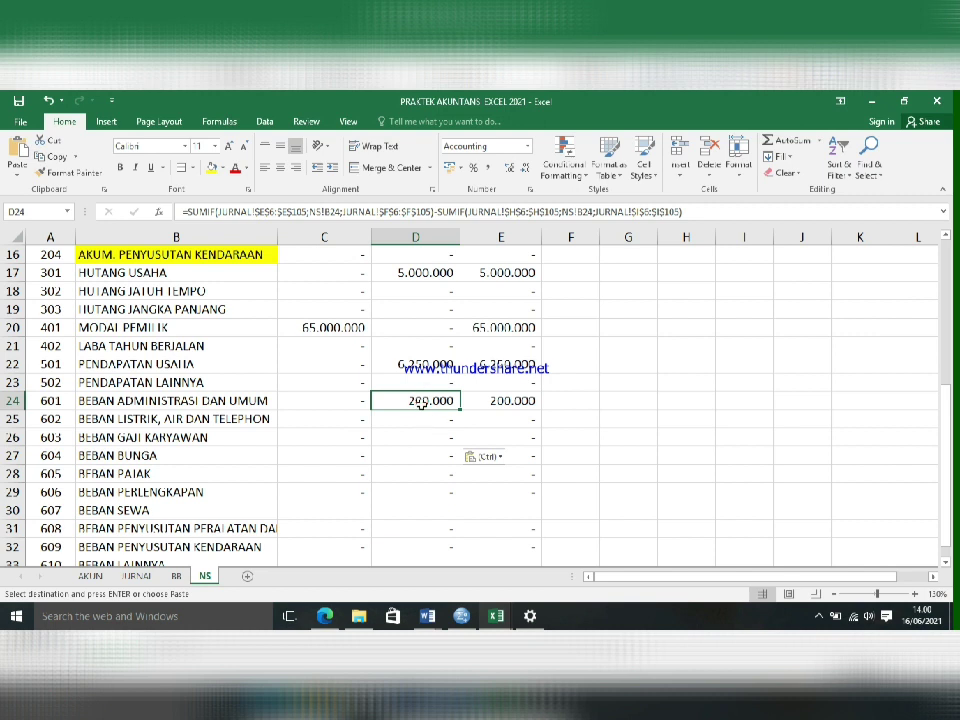
# Look up the utilities expense code on the AKUN sheet and set Kode in B5 of BB to 602.
pyautogui.click(177, 576)
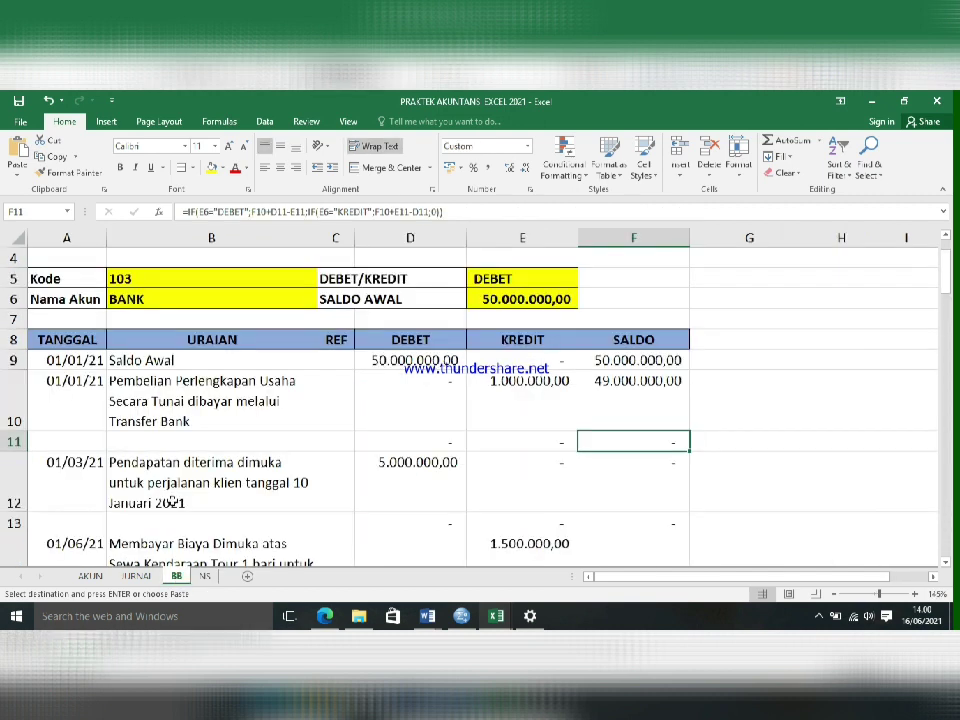
pyautogui.click(100, 578)
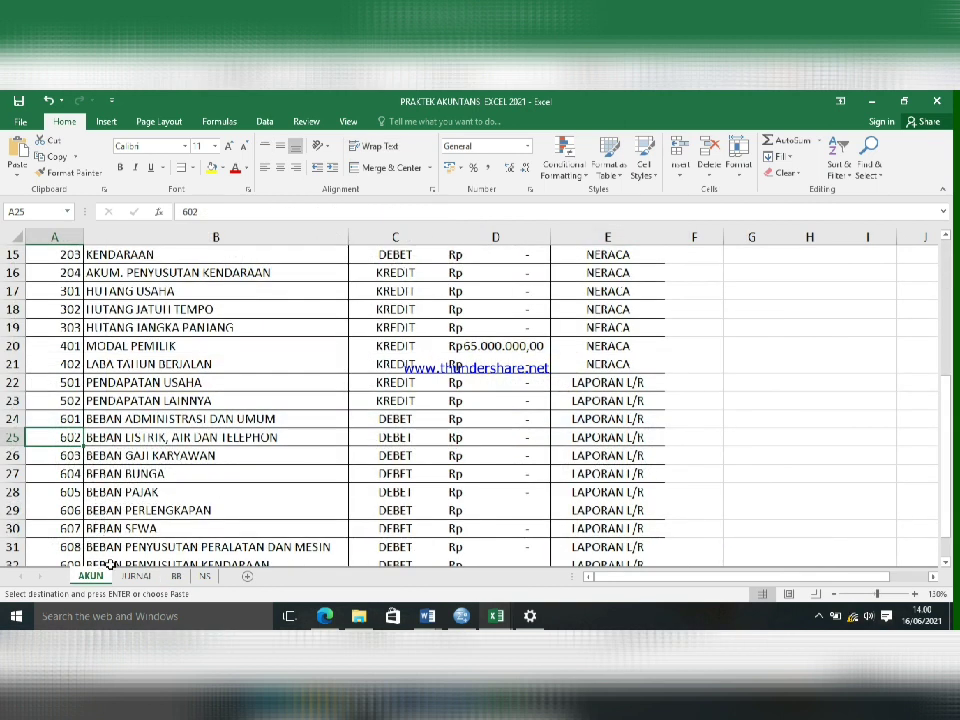
pyautogui.scroll(-1, 108, 548)
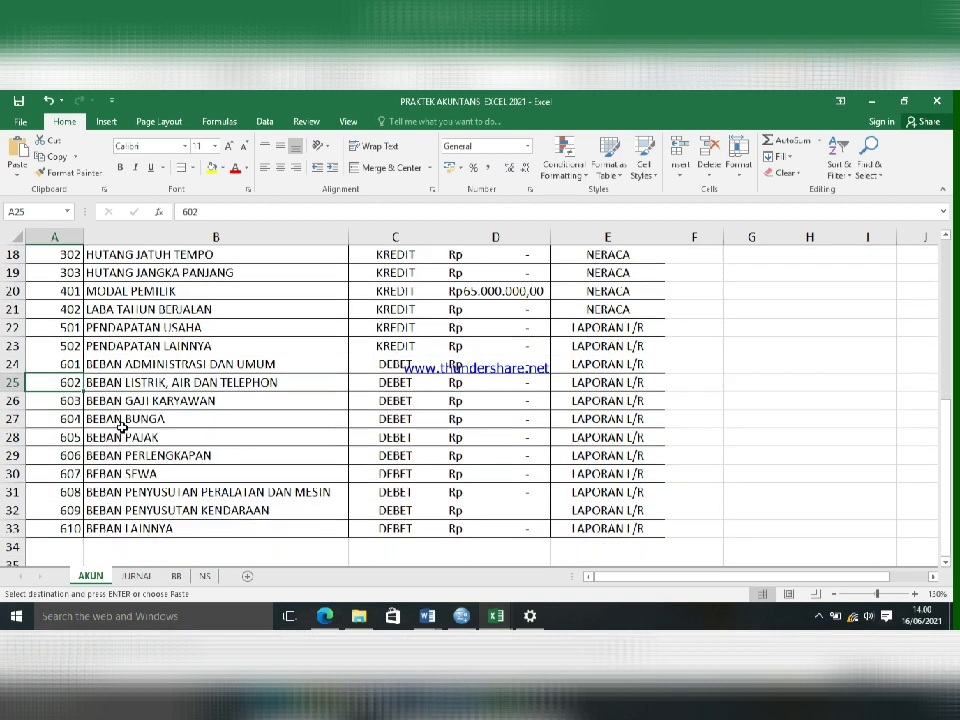
pyautogui.click(176, 576)
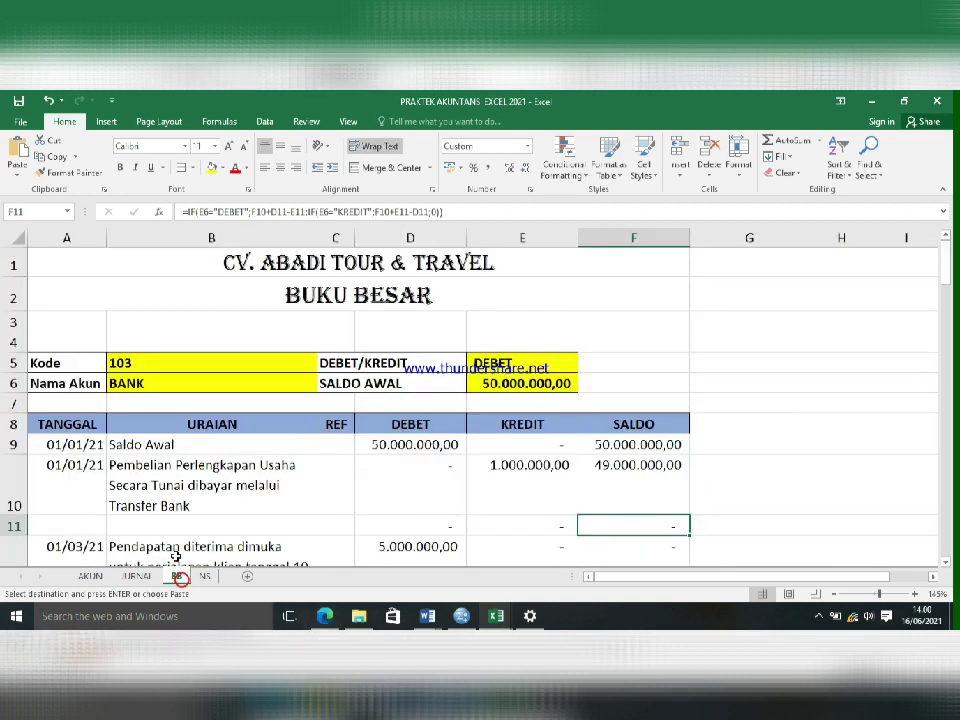
pyautogui.click(143, 364)
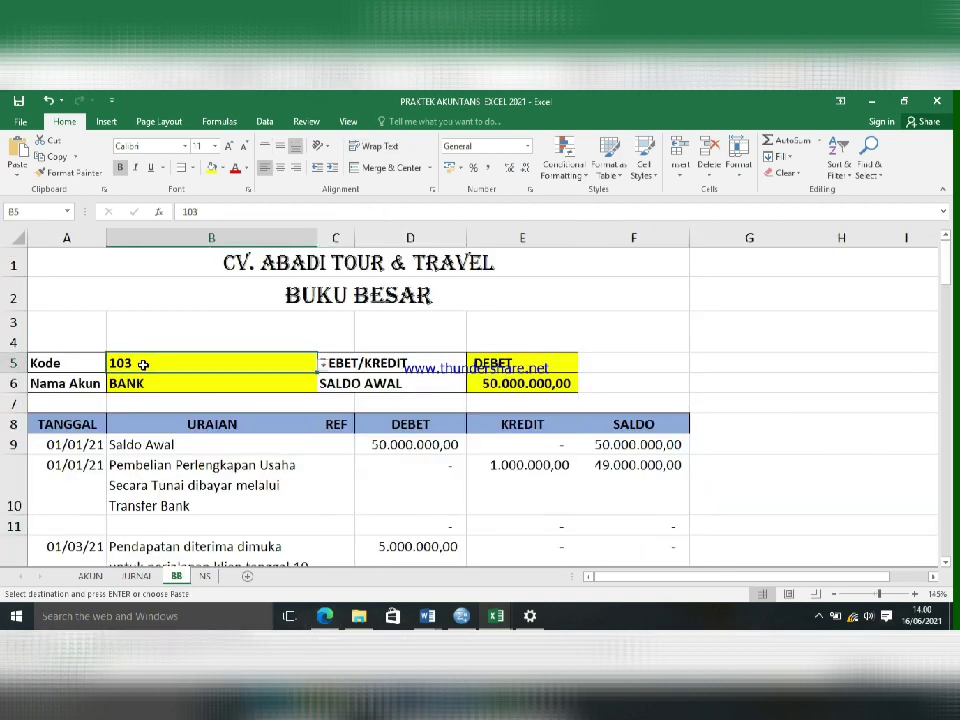
pyautogui.write('602')
pyautogui.press('Return')
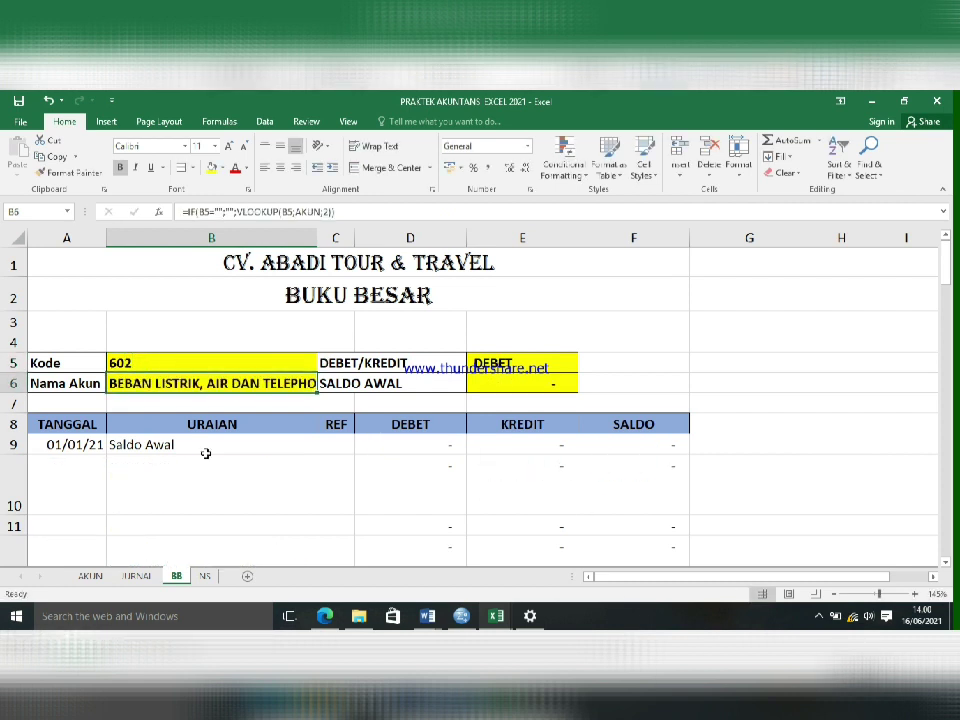
# Examine the BB ledger rows for account 602, including the formulas in D9, B10 and A10.
pyautogui.scroll(-4, 345, 498)
pyautogui.scroll(4, 349, 495)
pyautogui.click(322, 448)
pyautogui.click(437, 448)
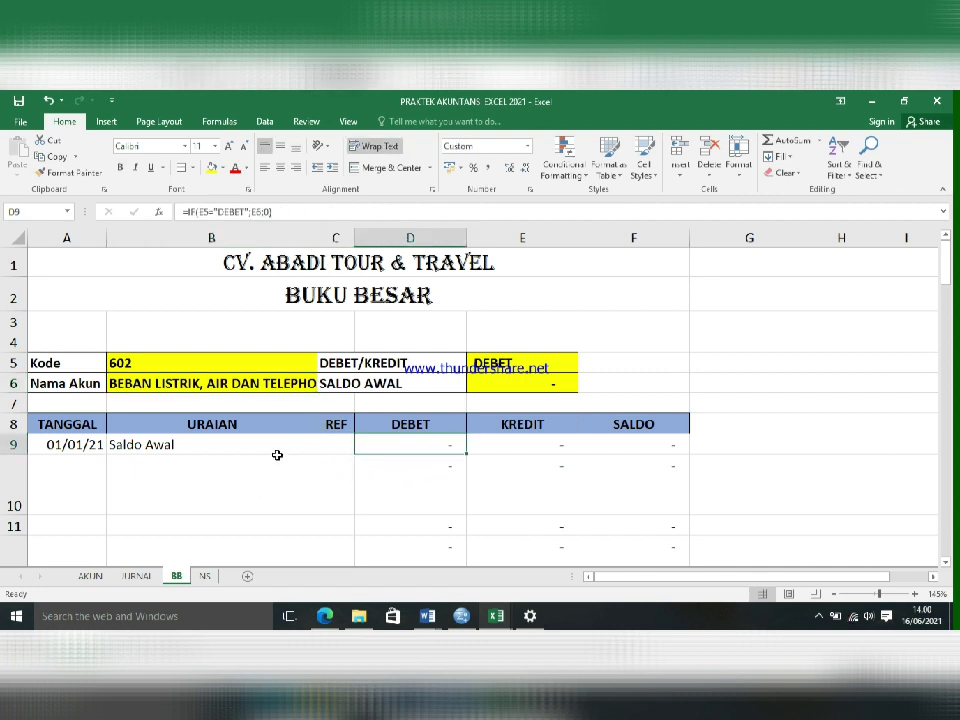
pyautogui.click(137, 480)
pyautogui.scroll(-2, 139, 489)
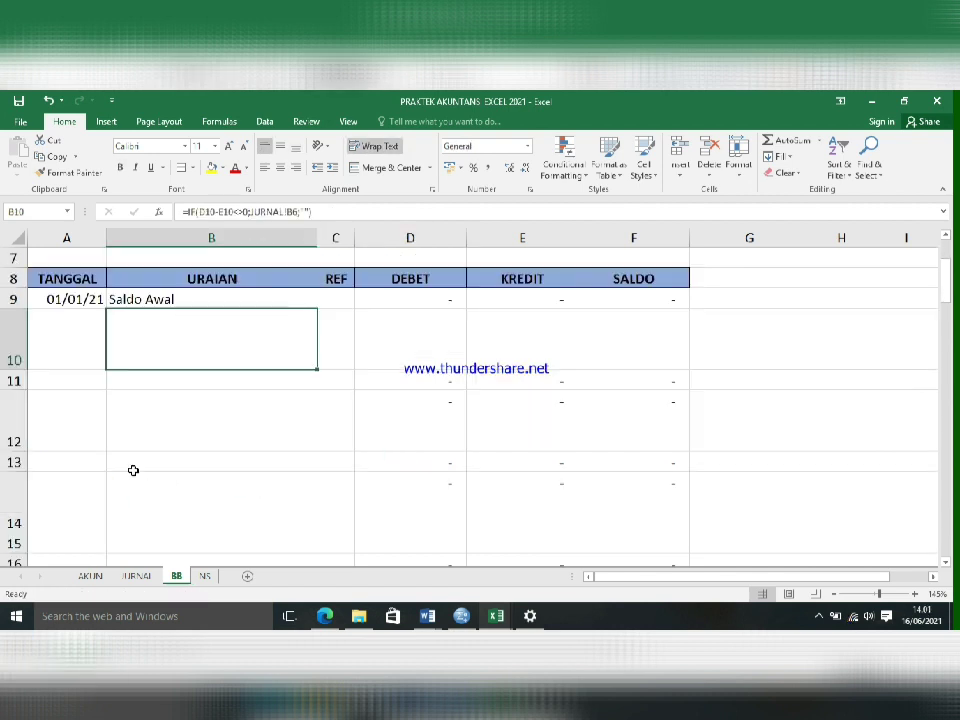
pyautogui.click(89, 336)
pyautogui.scroll(2, 89, 336)
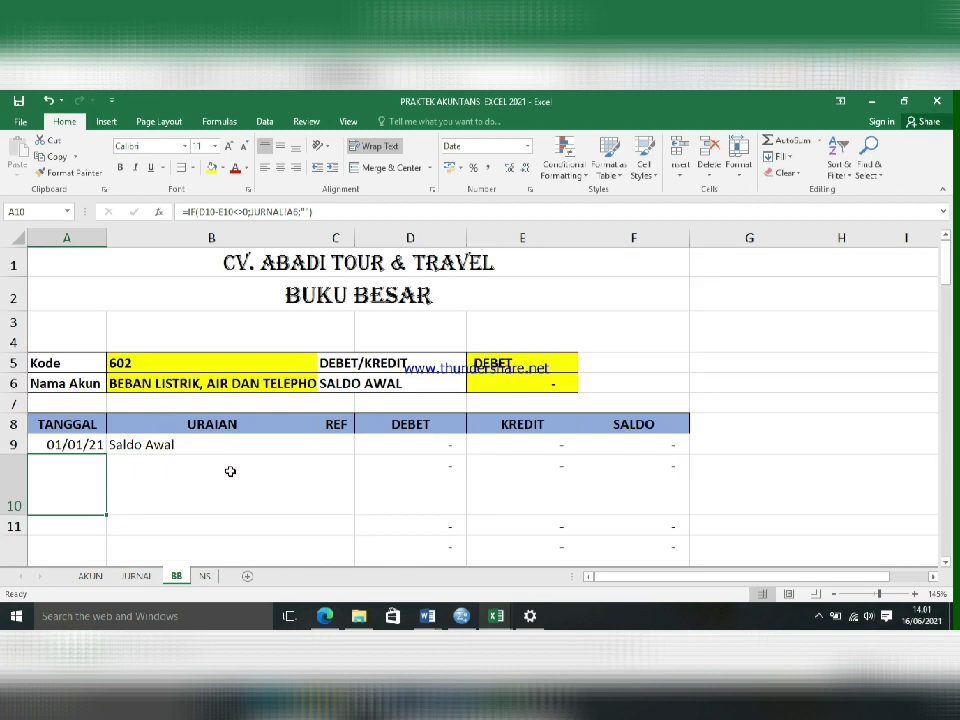
# Set Kode in B5 of BB to 103 and inspect the utilities payment's KREDIT formula in E15.
pyautogui.click(130, 362)
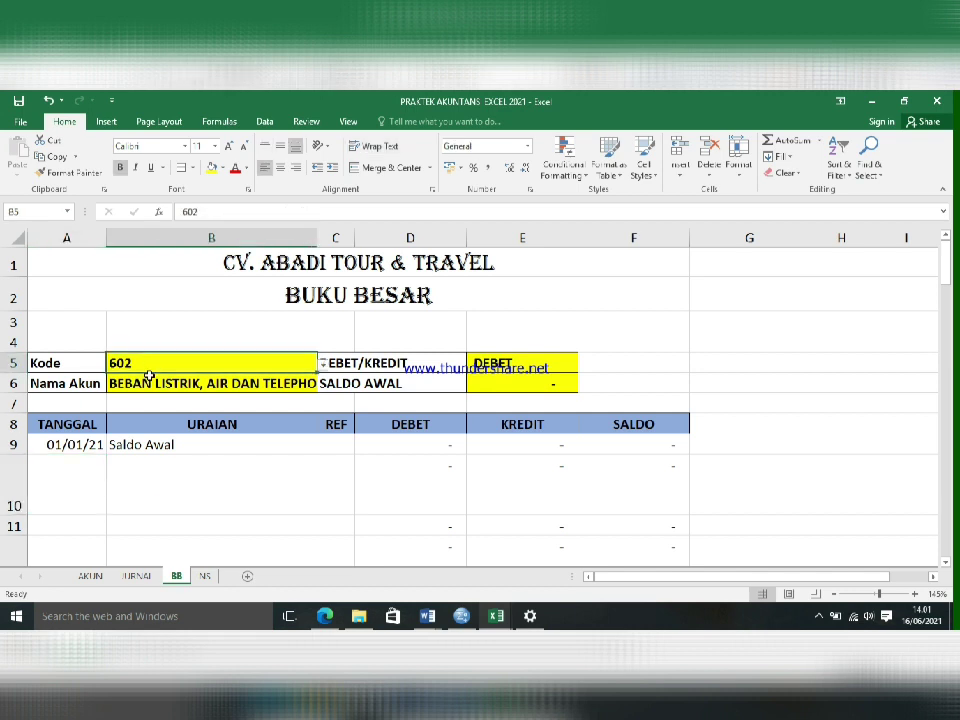
pyautogui.write('103')
pyautogui.press('Return')
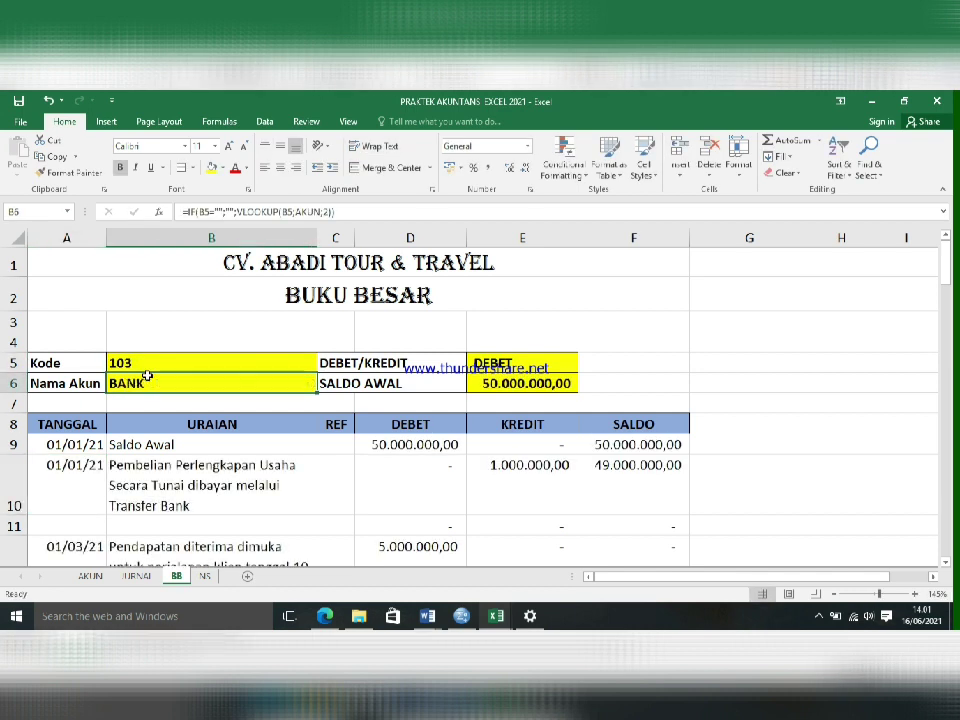
pyautogui.scroll(-2, 215, 400)
pyautogui.scroll(-1, 292, 462)
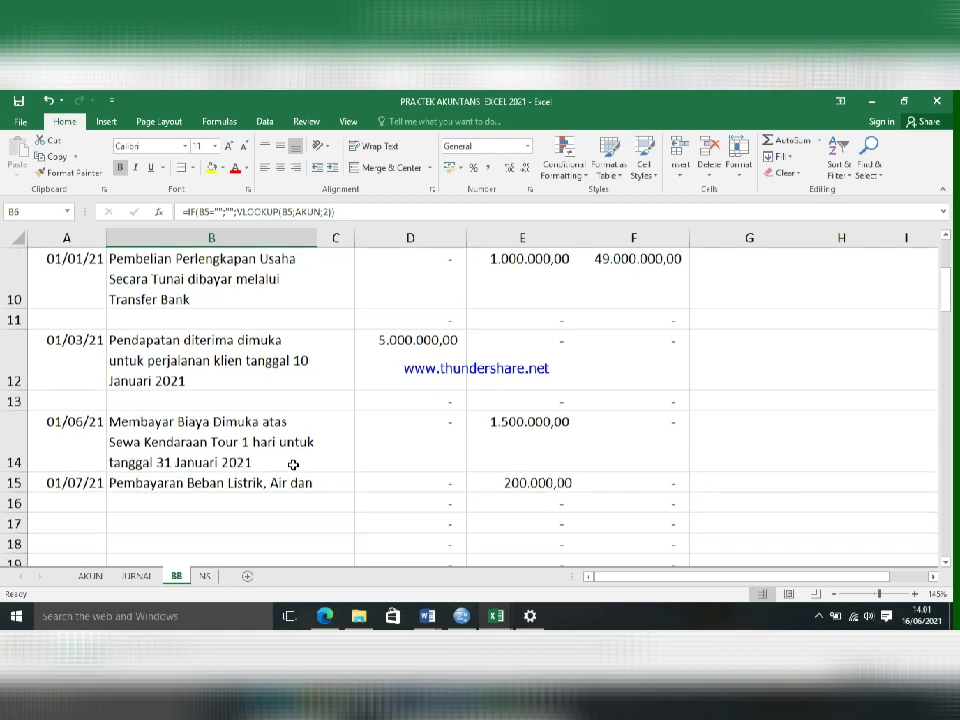
pyautogui.click(468, 488)
pyautogui.scroll(2, 420, 484)
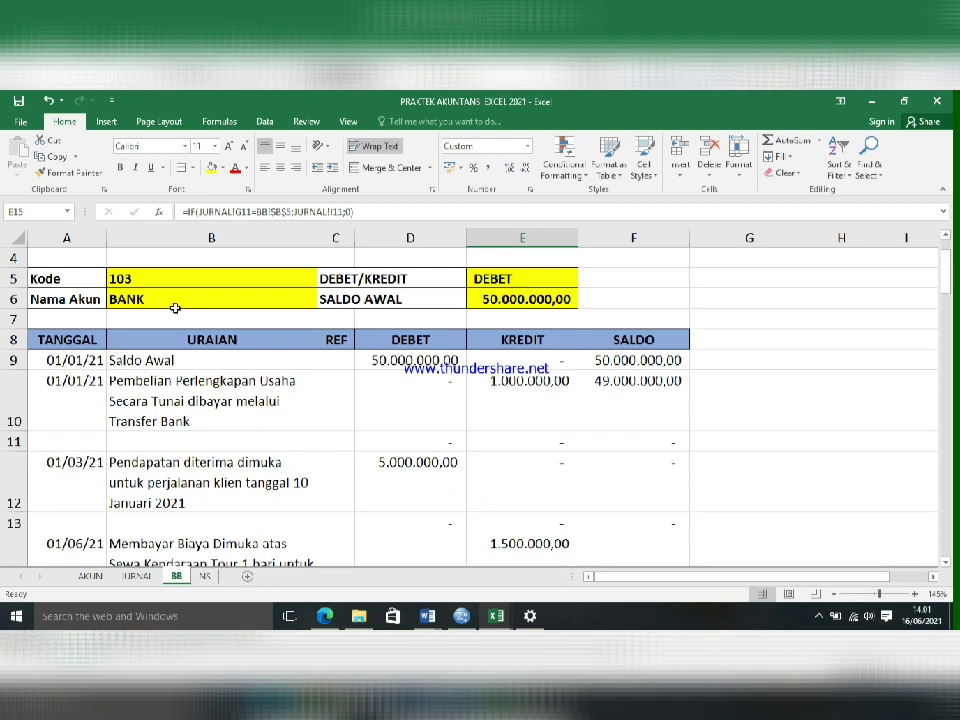
# Return the BB ledger's Kode to 602 and examine its rows and the SALDO AWAL formula in E6.
pyautogui.click(160, 282)
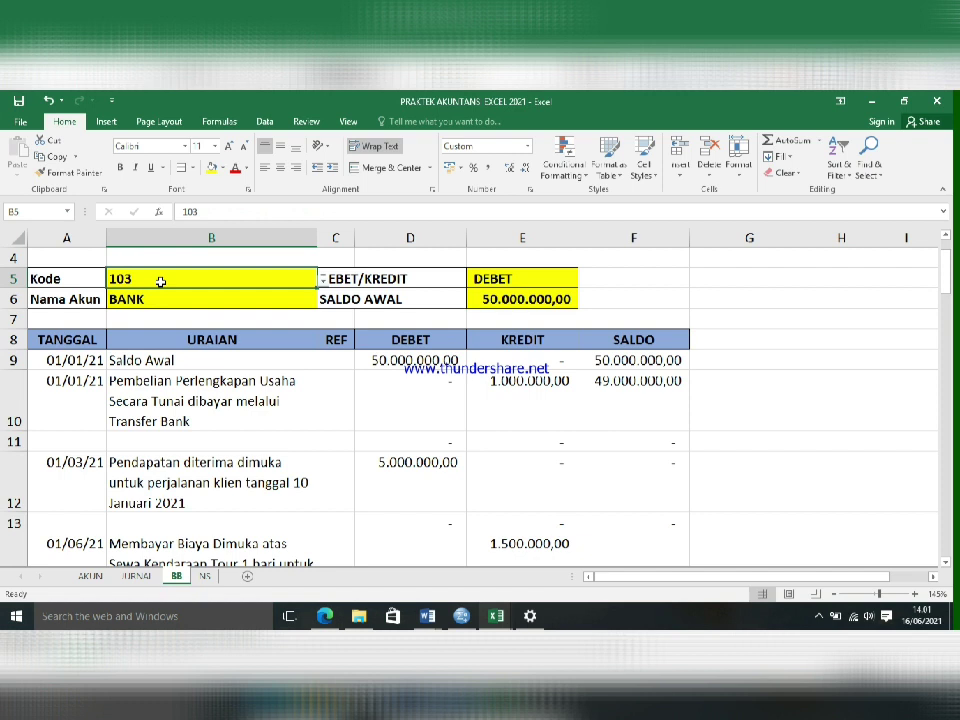
pyautogui.click(211, 278)
pyautogui.write('602')
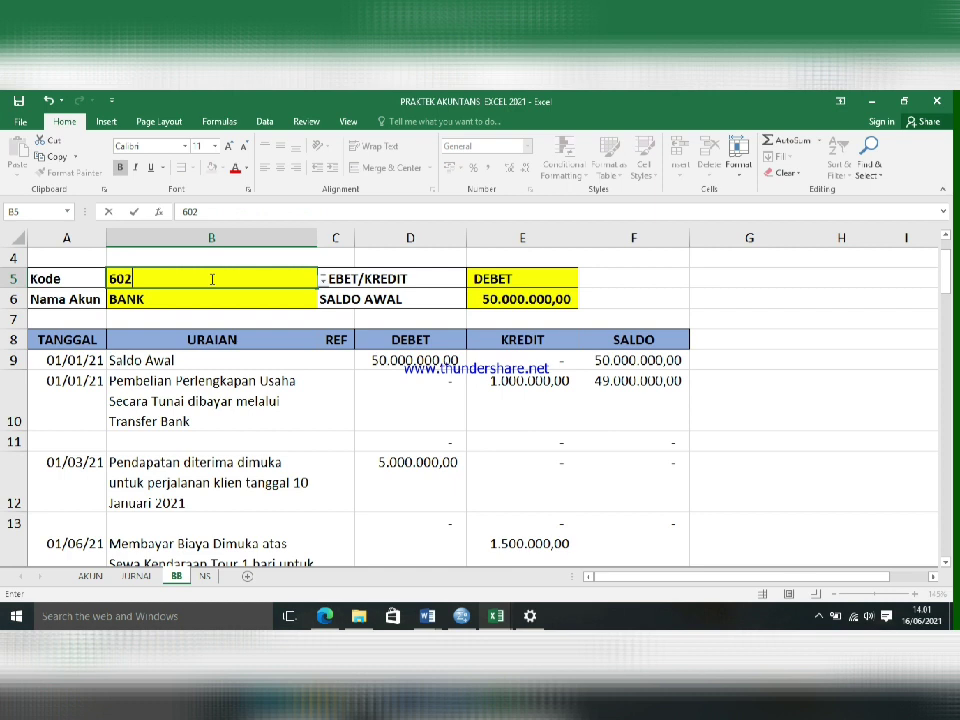
pyautogui.press('Return')
pyautogui.scroll(-16, 241, 386)
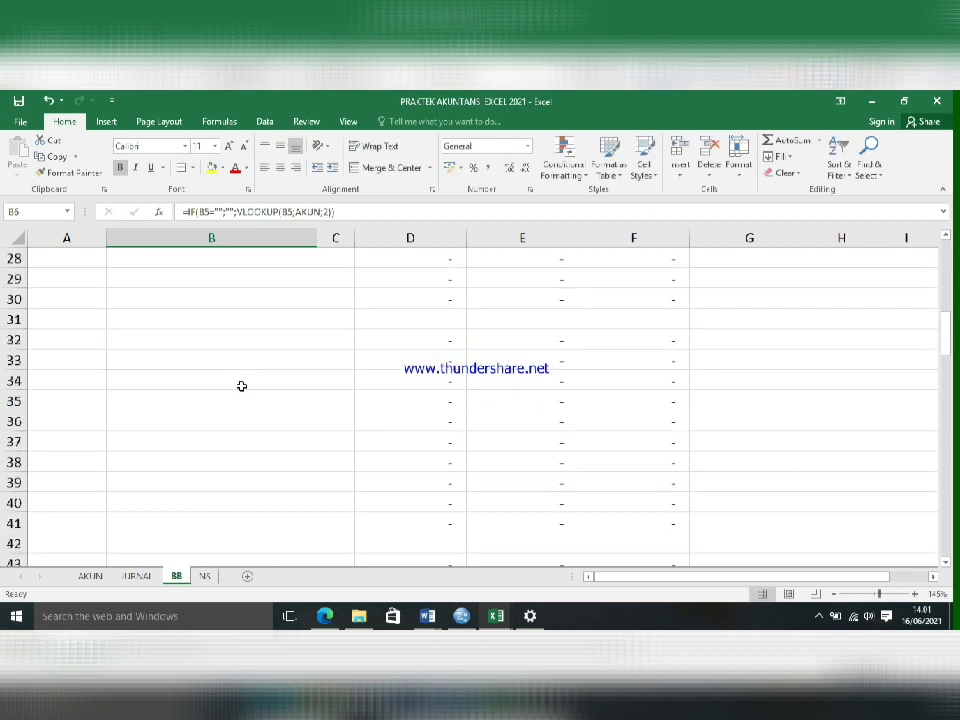
pyautogui.scroll(16, 241, 386)
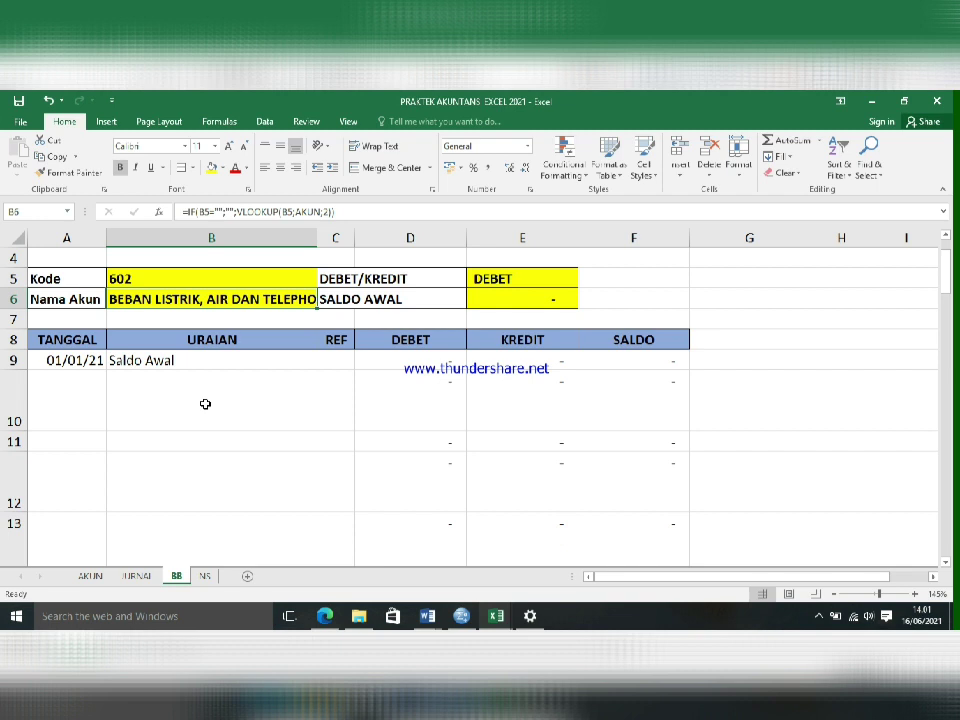
pyautogui.click(479, 302)
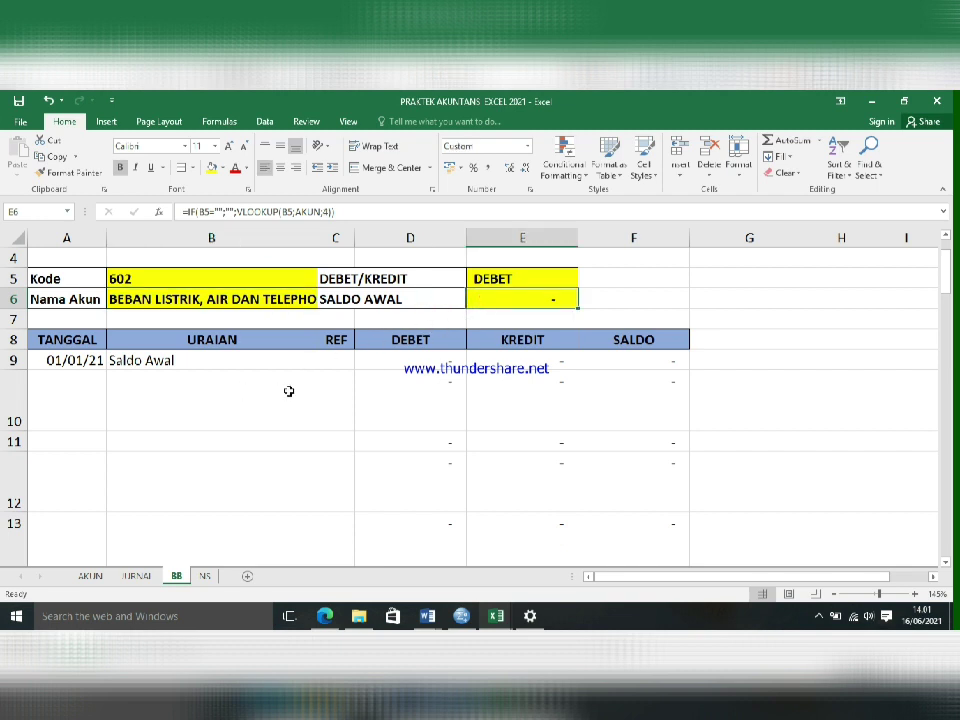
pyautogui.scroll(1, 84, 378)
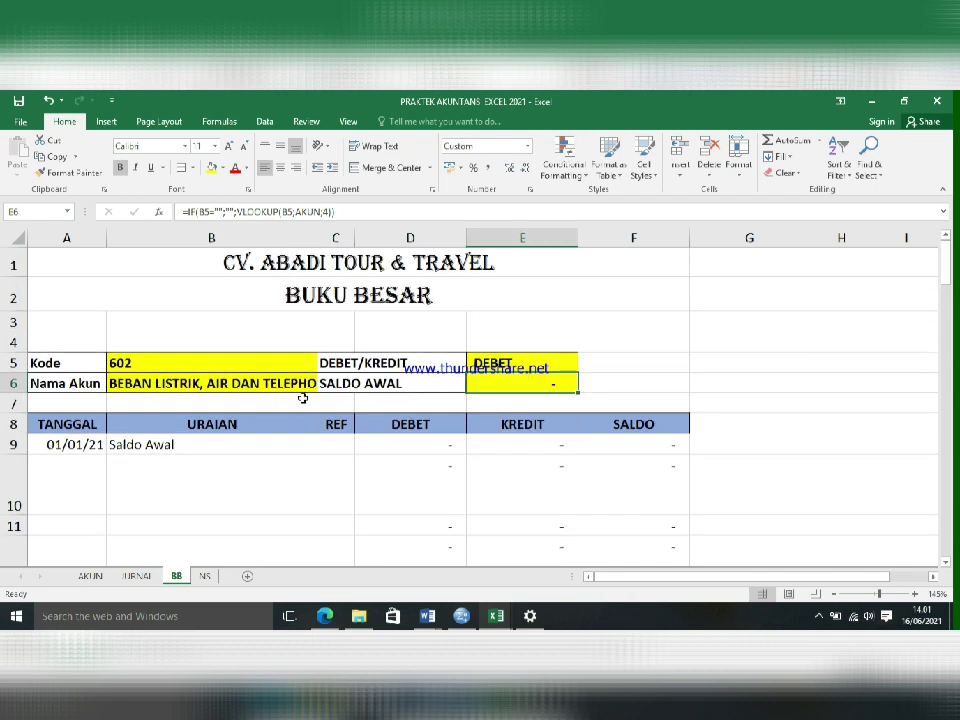
# Switch the BB ledger back to the BANK account with Kode 103 and recheck the utilities payment in E15.
pyautogui.click(170, 368)
pyautogui.write('103')
pyautogui.press('Return')
pyautogui.scroll(-2, 285, 421)
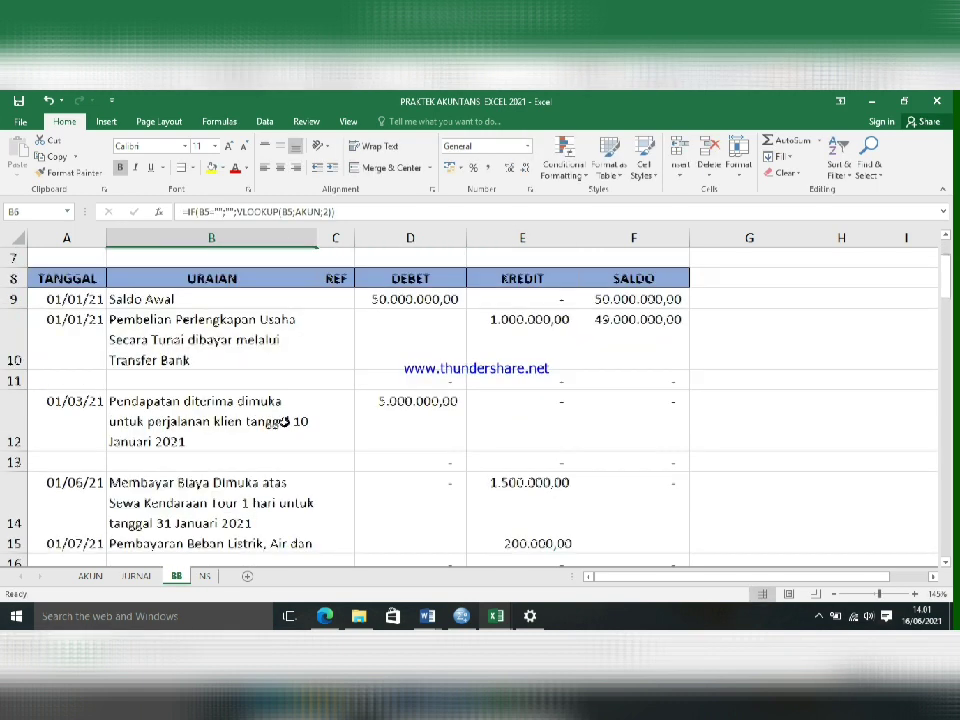
pyautogui.scroll(-1, 284, 421)
pyautogui.click(476, 490)
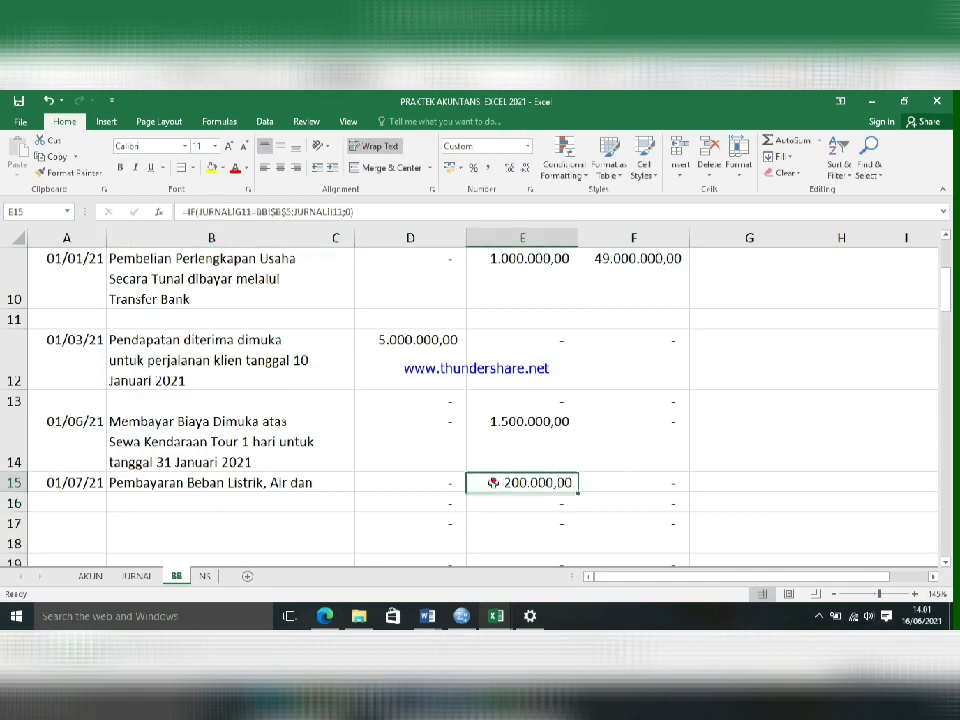
pyautogui.scroll(3, 493, 486)
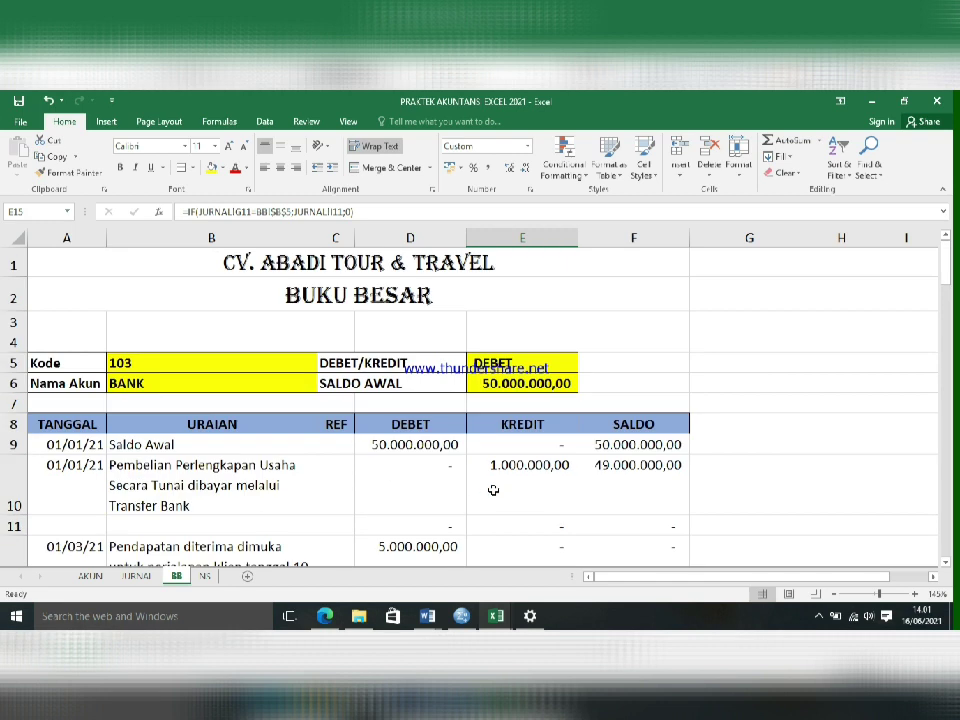
# Paste the copied title CV. ABADI TOUR & TRAVEL into row 1 of NS, merged and centered across A1:E1.
pyautogui.hotkey('ctrl', 'c')
pyautogui.click(204, 576)
pyautogui.rightClick(256, 254)
pyautogui.click(290, 316)
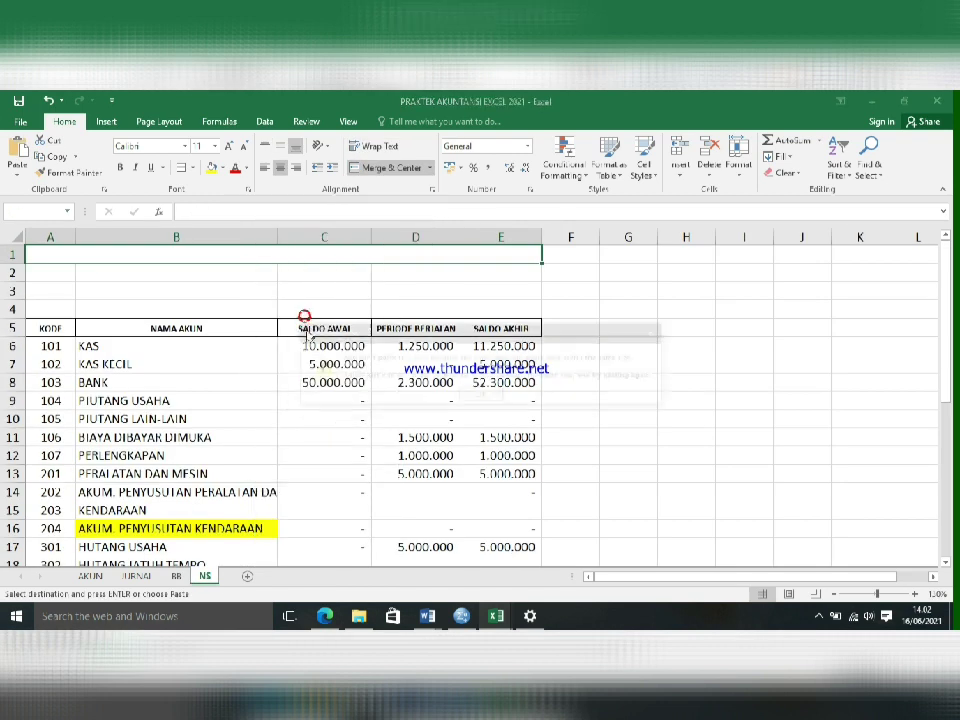
pyautogui.click(458, 394)
pyautogui.hotkey('ctrl', 'v')
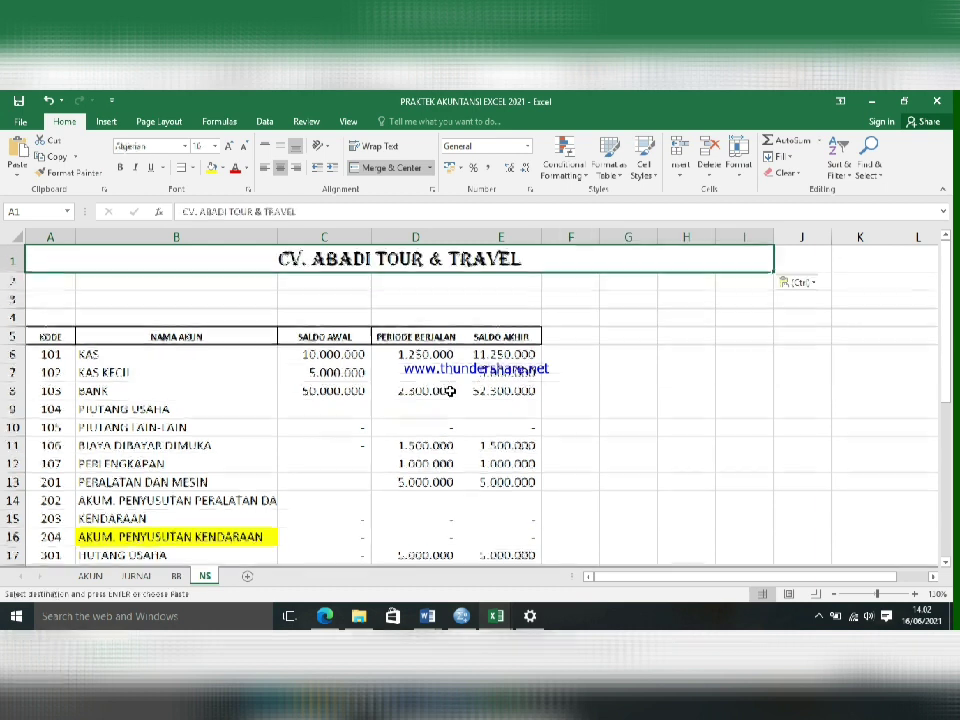
pyautogui.click(390, 167)
pyautogui.moveTo(45, 259); pyautogui.dragTo(471, 267)
pyautogui.click(385, 167)
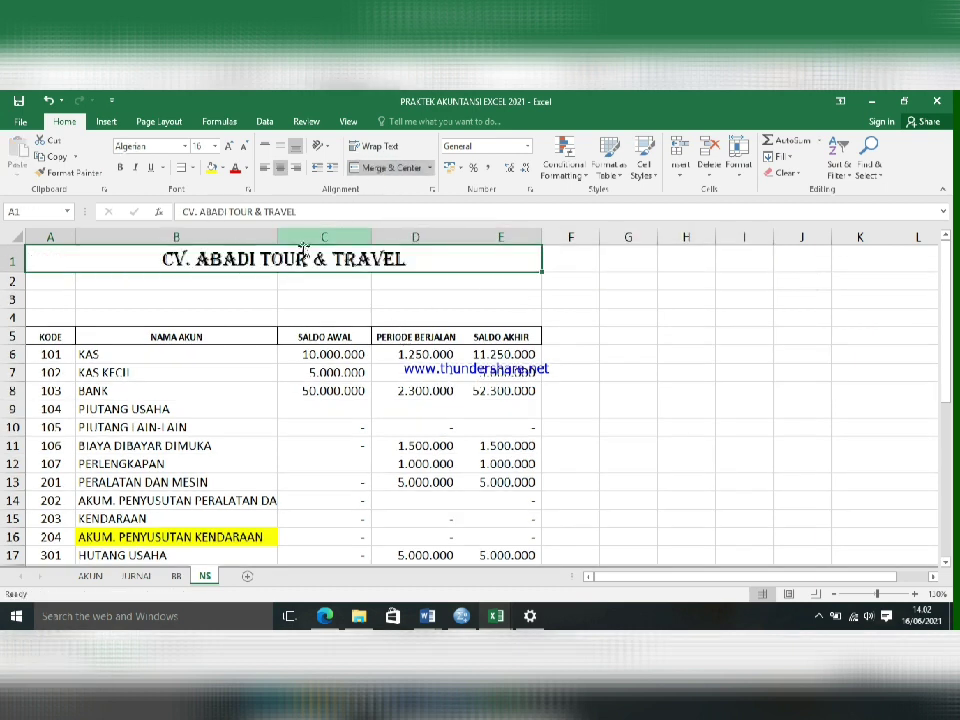
# Merge and center A2:E2 on the NS sheet and enter NERACA SALDO as the subtitle.
pyautogui.moveTo(59, 284); pyautogui.dragTo(505, 285)
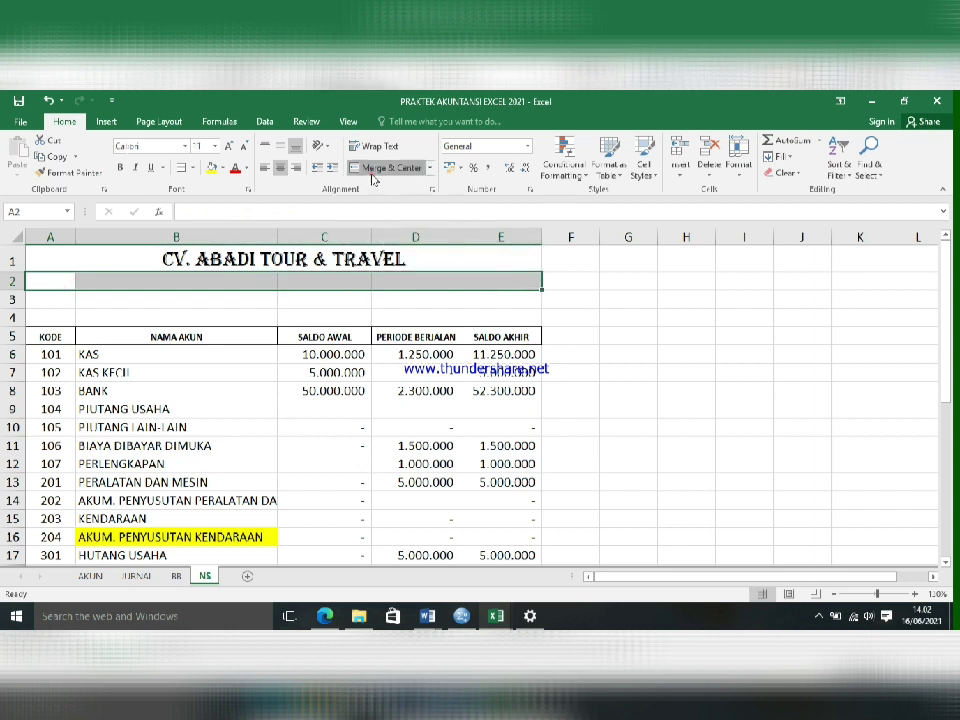
pyautogui.click(374, 172)
pyautogui.write('balla')
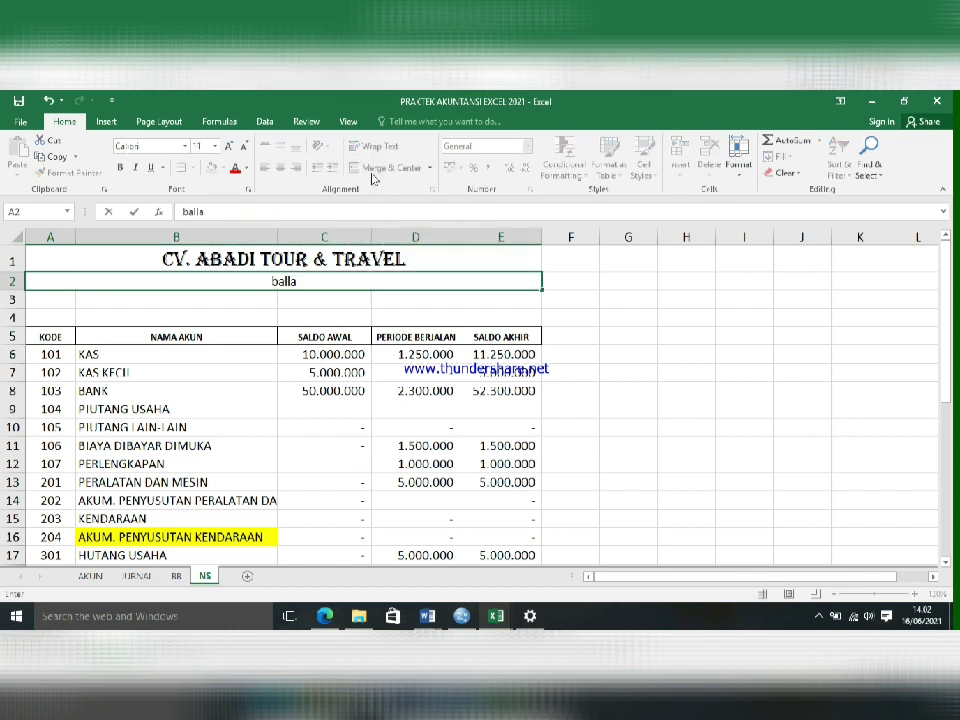
pyautogui.press('BackSpace')
pyautogui.press('BackSpace')
pyautogui.press('BackSpace')
pyautogui.press('BackSpace')
pyautogui.write('NERACA SALDO')
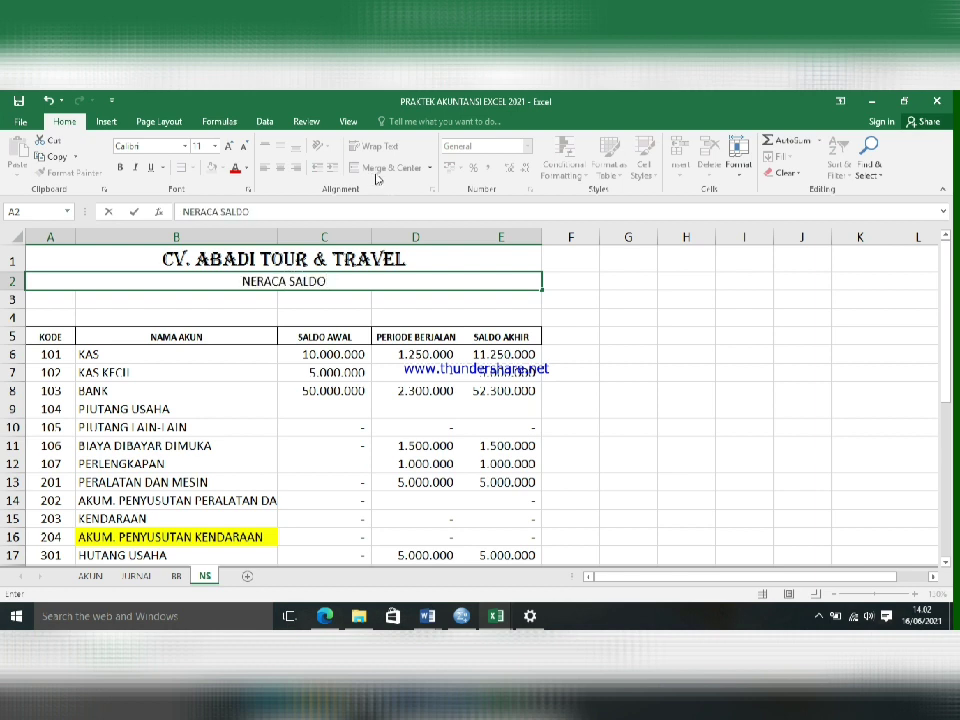
pyautogui.click(612, 370)
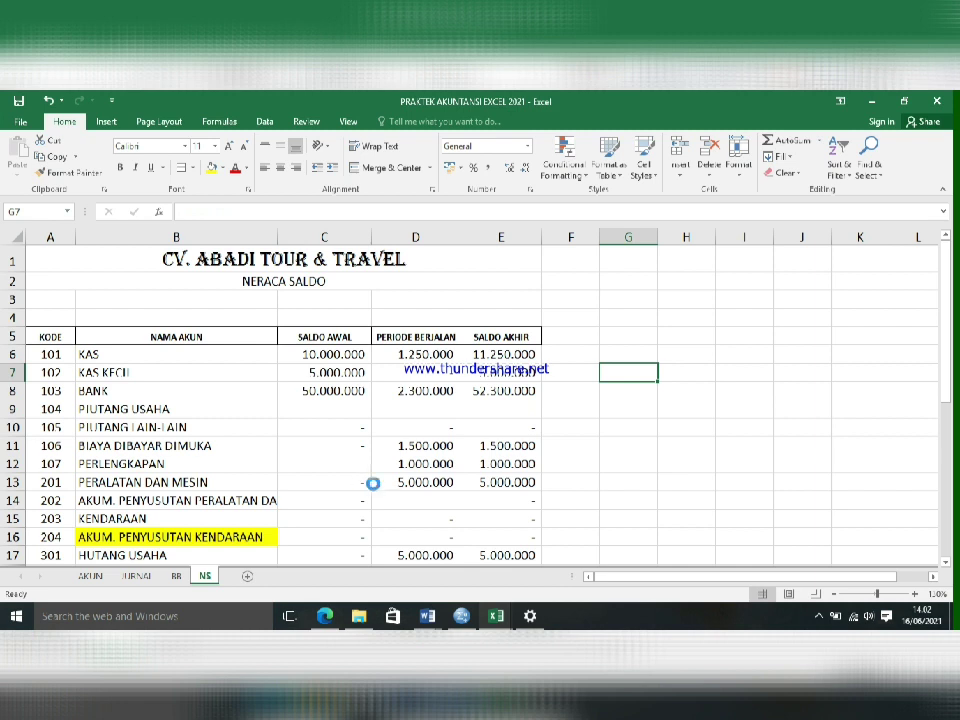
pyautogui.click(323, 617)
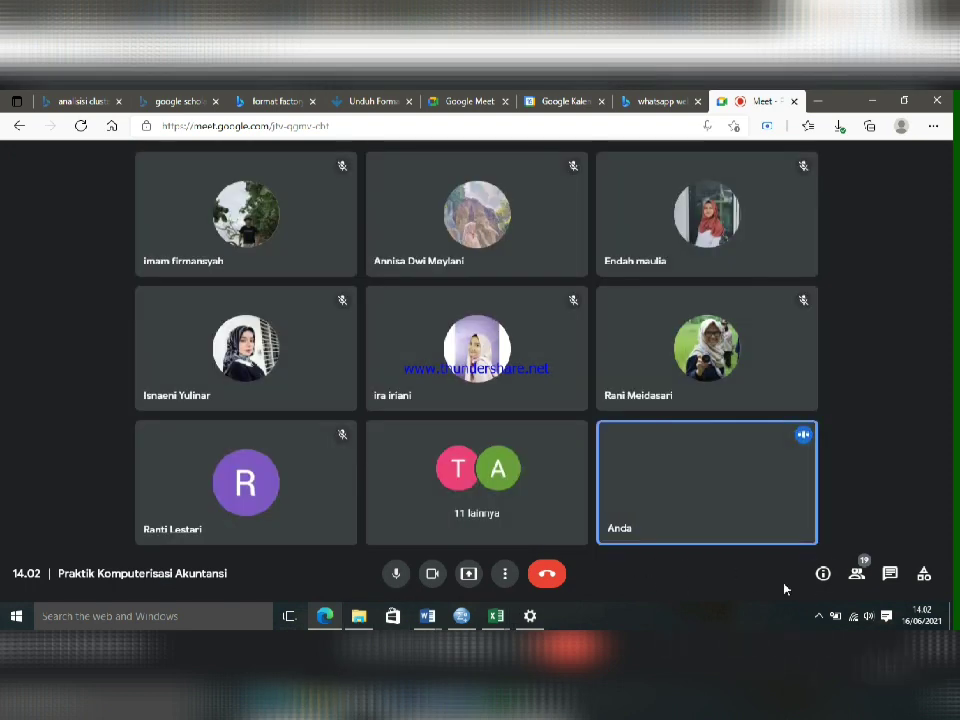
pyautogui.click(818, 617)
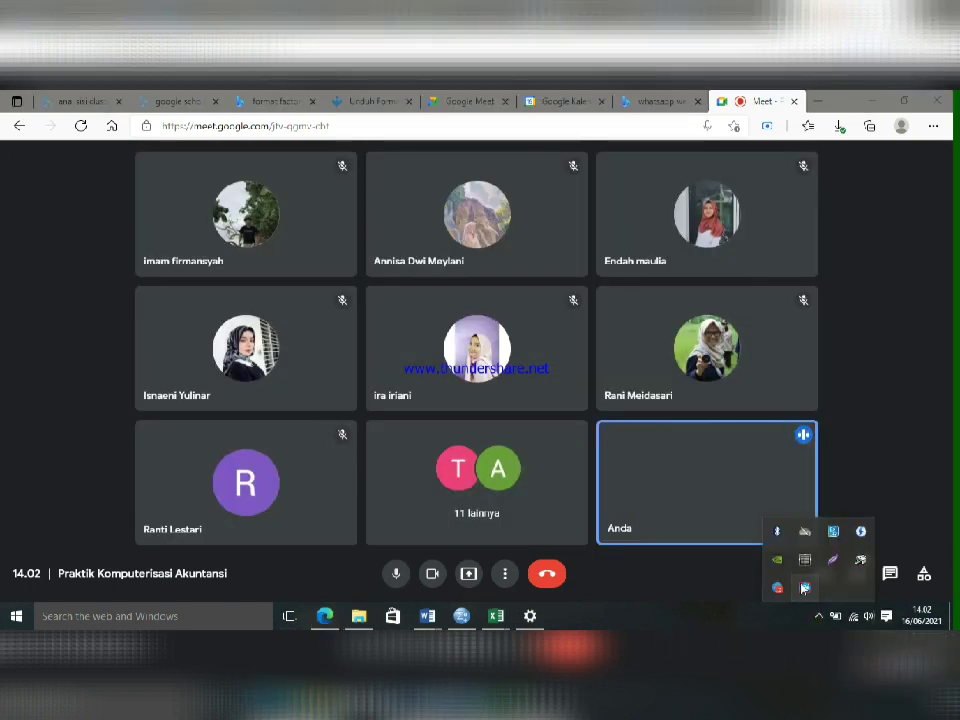
pyautogui.click(805, 587)
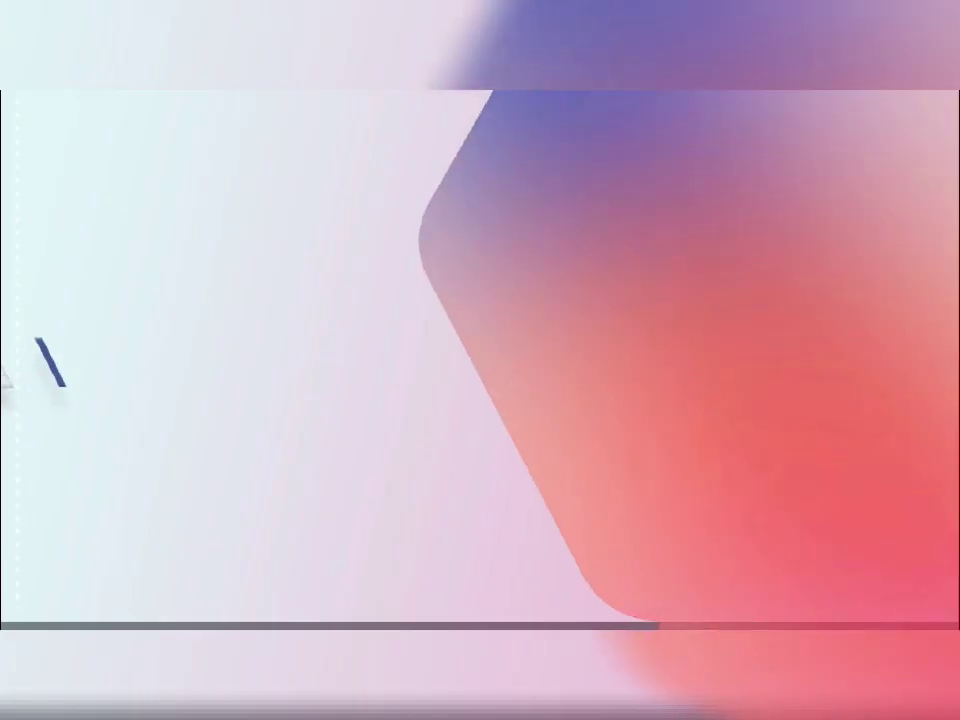